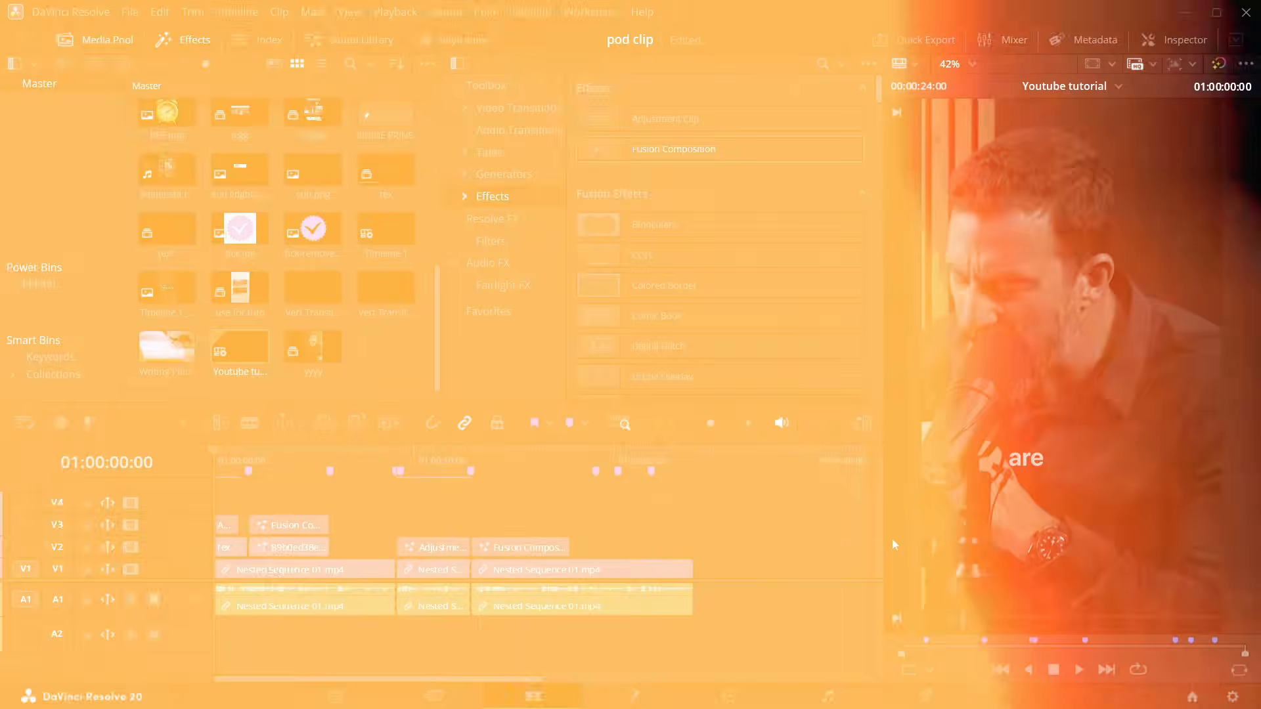
key(space)
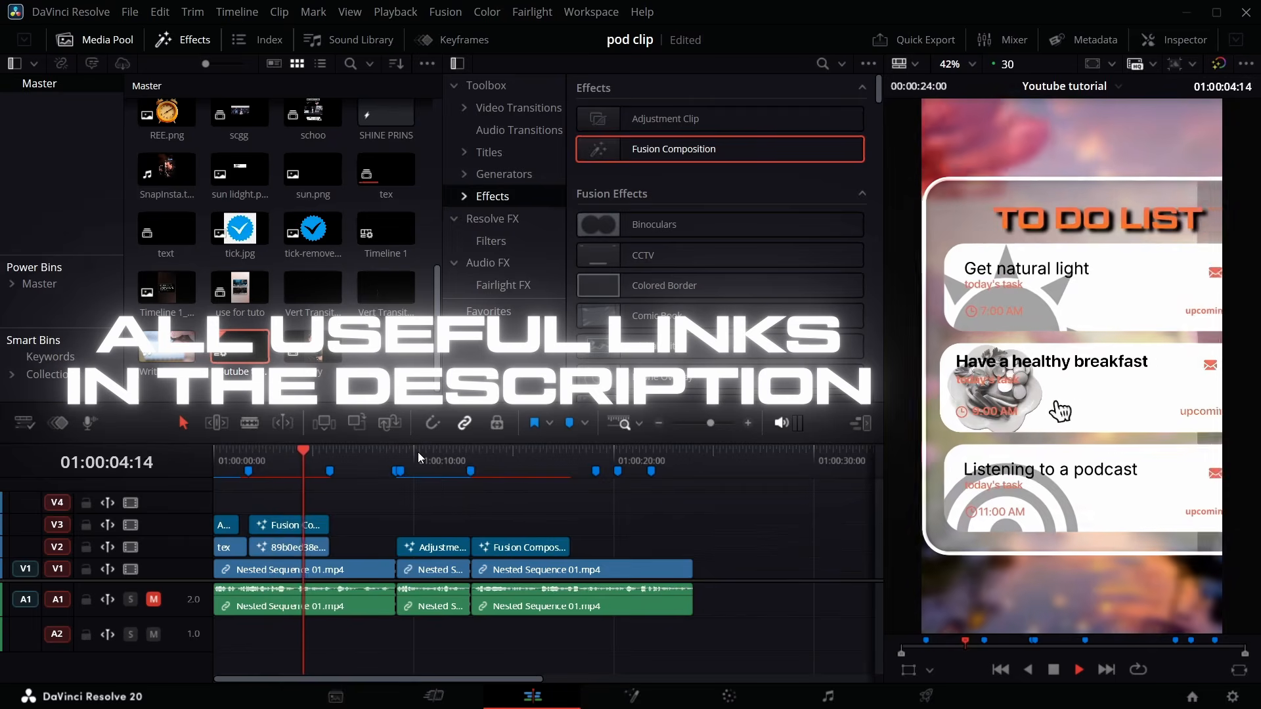
click(468, 453)
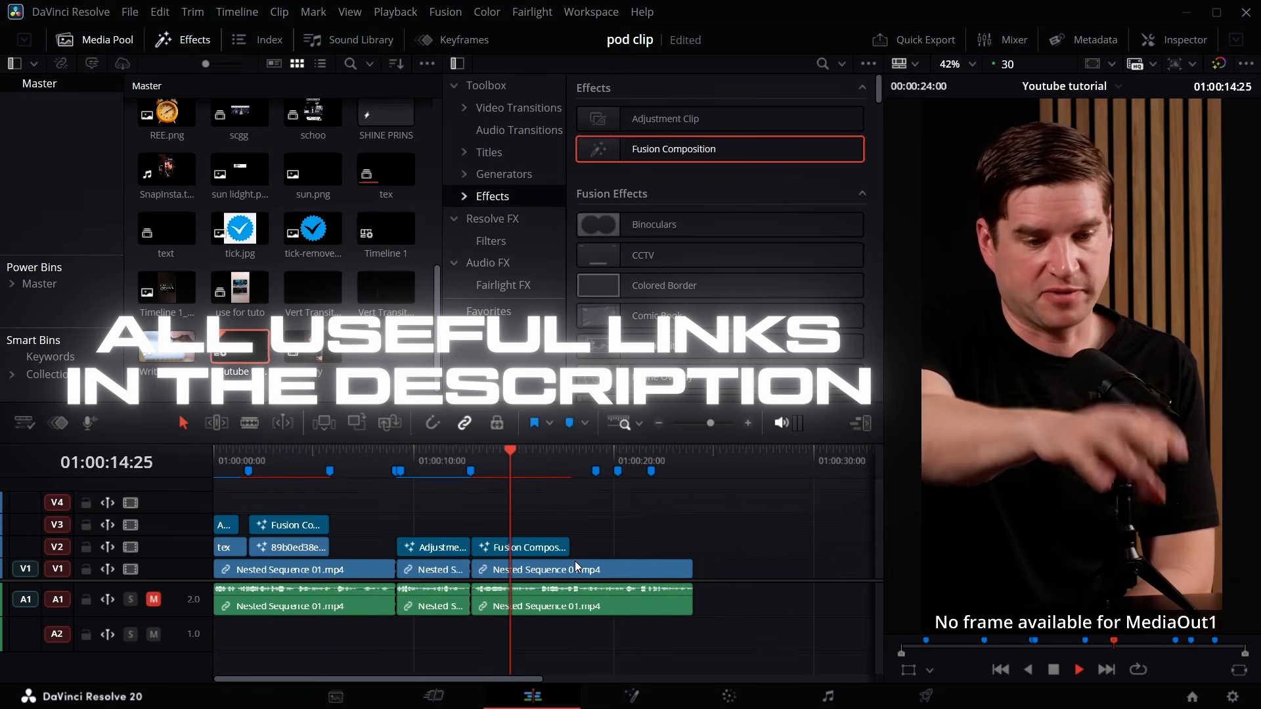
key(space)
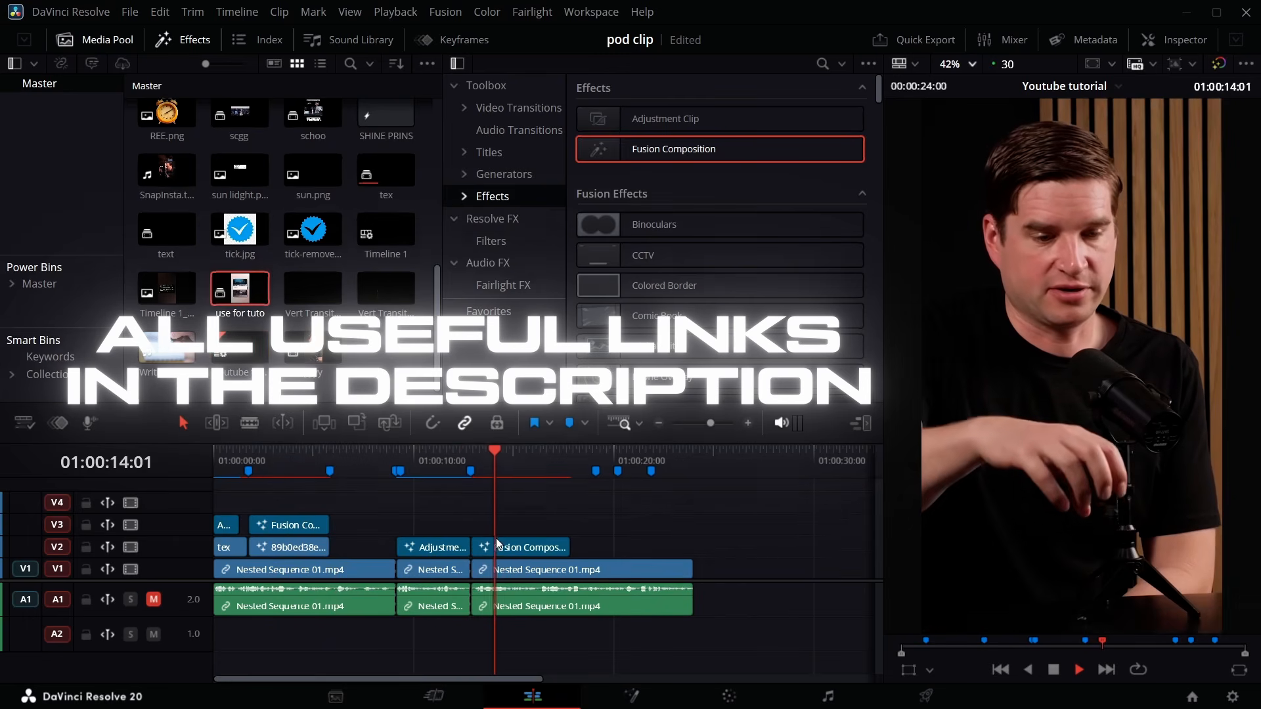
key(space)
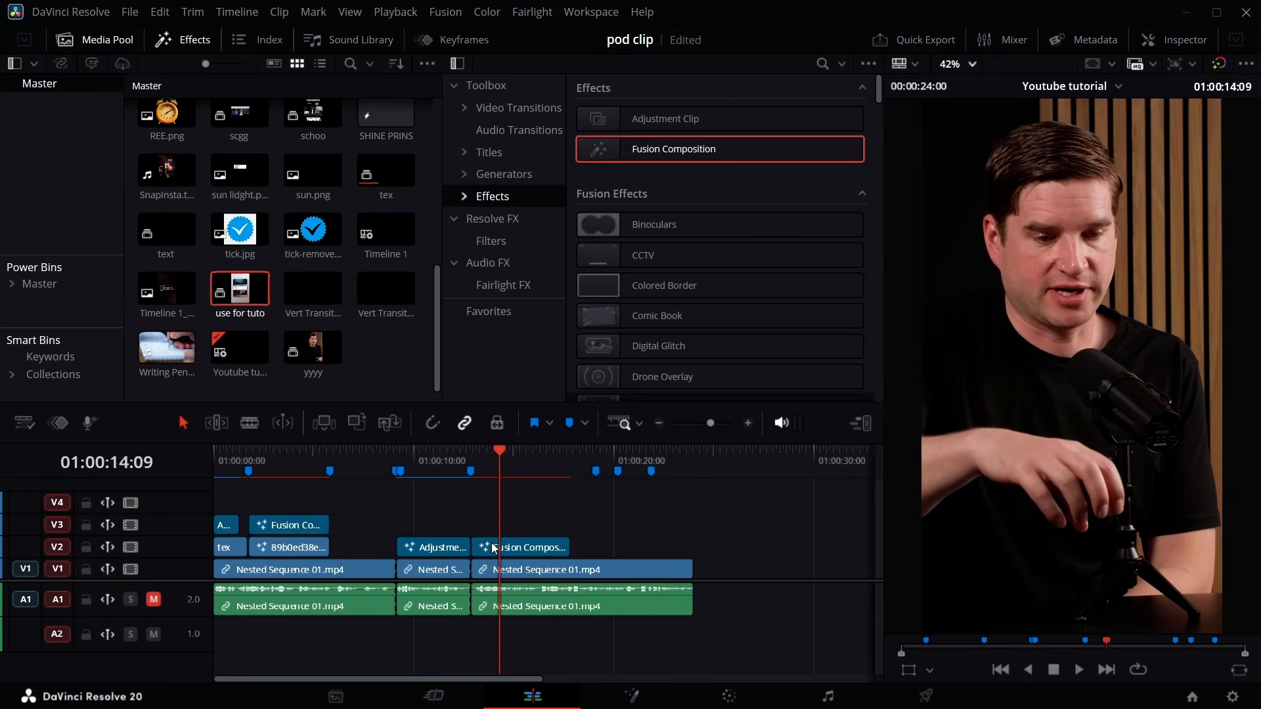
- Move the Fusion Composition clip up to track V3 and add the 'use for tuto' clip from the media pool to the timeline
drag(498, 545, 491, 529)
click(240, 289)
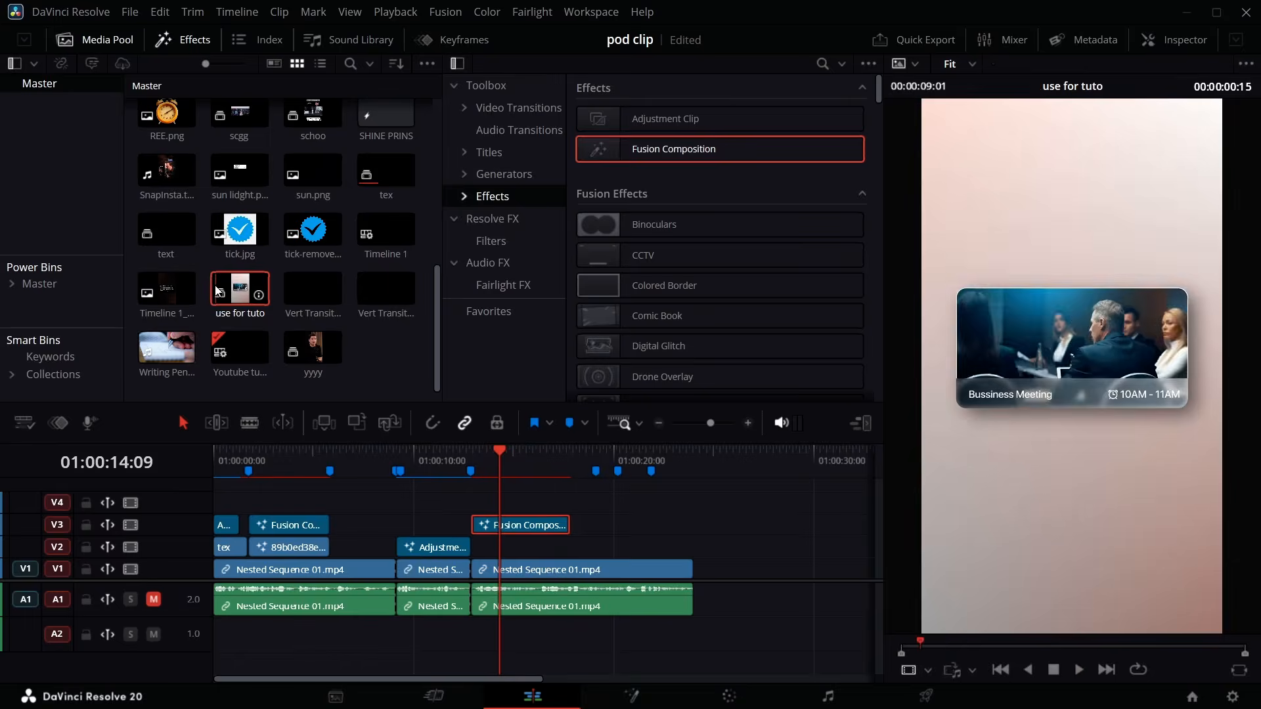
drag(240, 289, 661, 538)
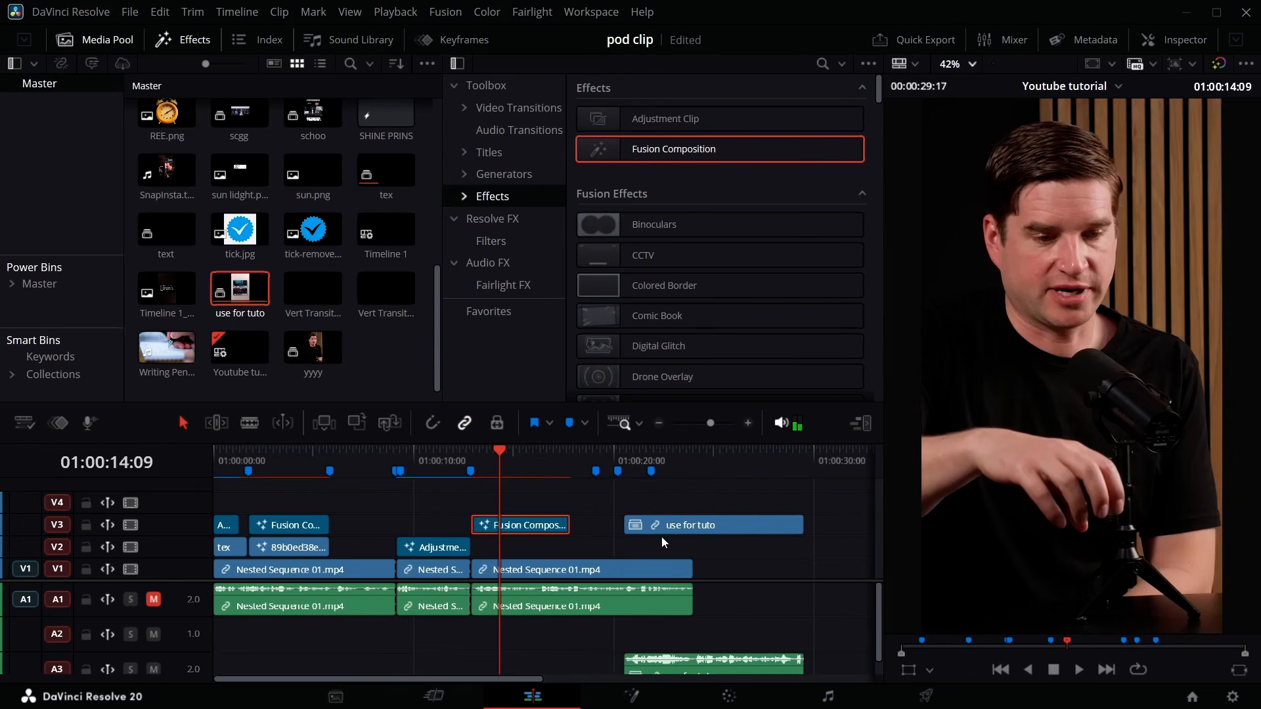
- Unlink and delete the audio of the 'use for tuto' clip, then place its video on V2 beneath the Fusion Composition
right_click(678, 528)
click(723, 581)
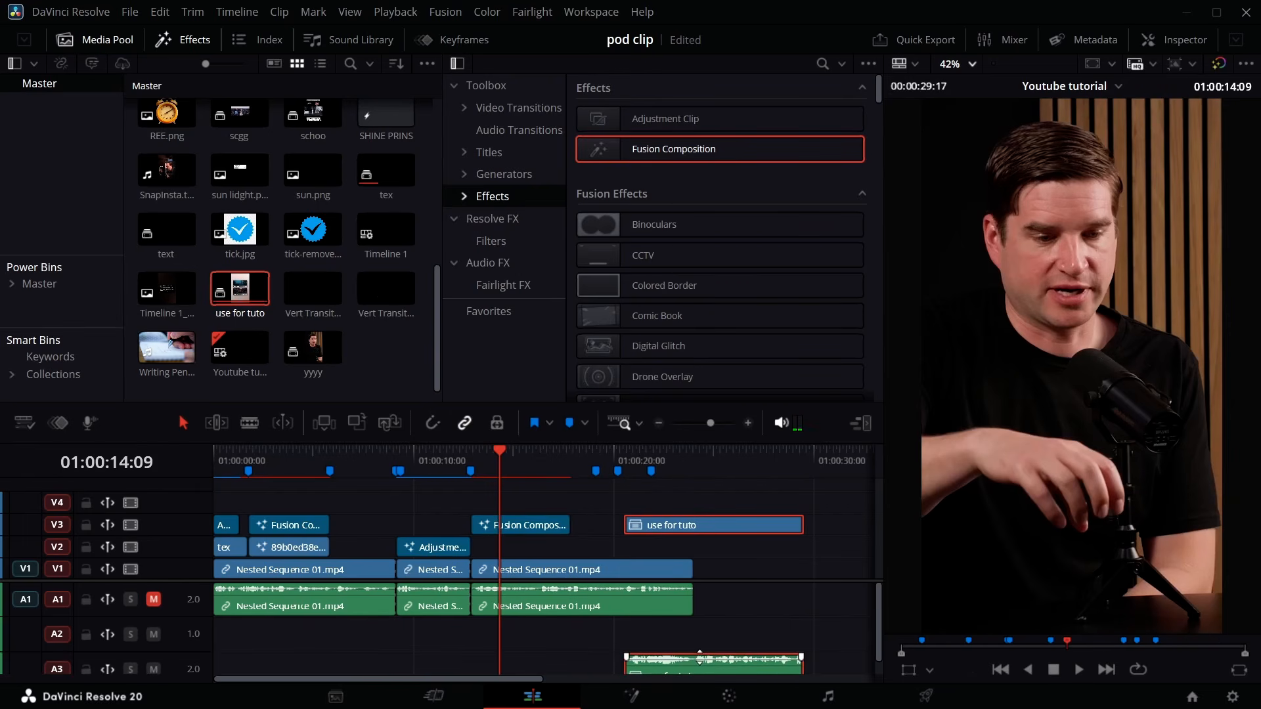
key(Delete)
drag(692, 531, 541, 547)
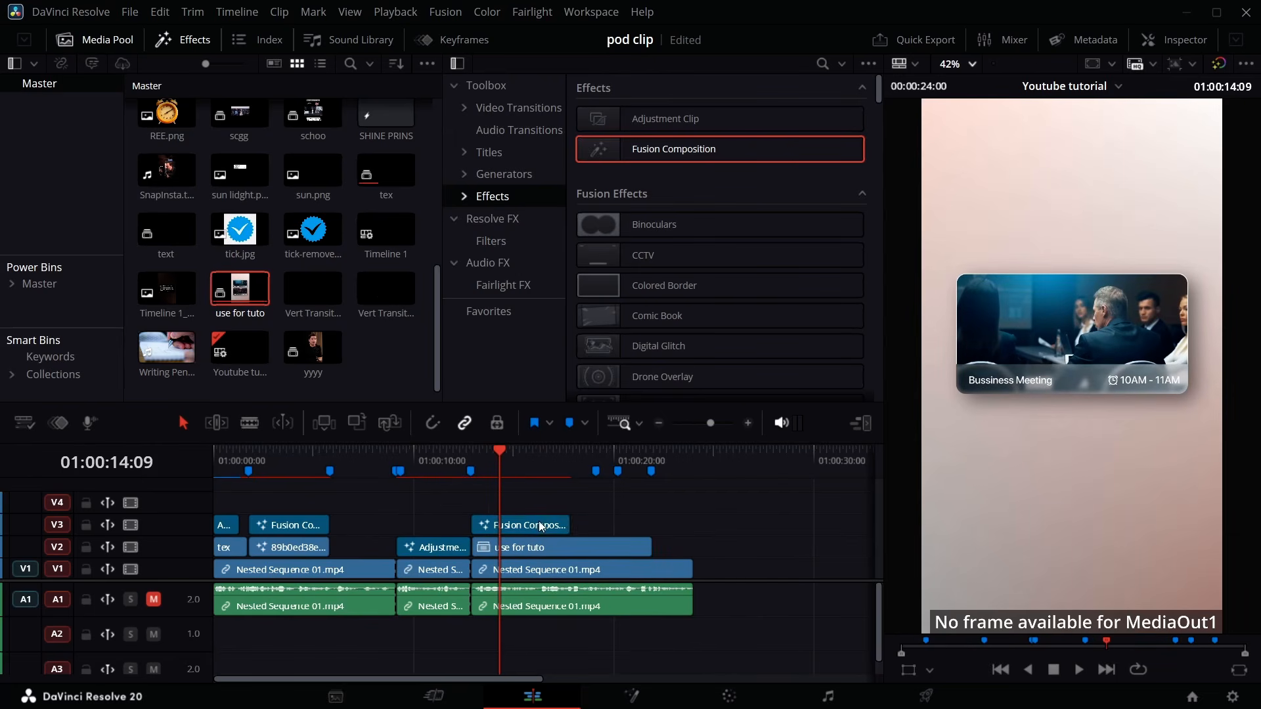
- Open the Fusion page, add a Background node and connect it to MediaOut1
click(625, 696)
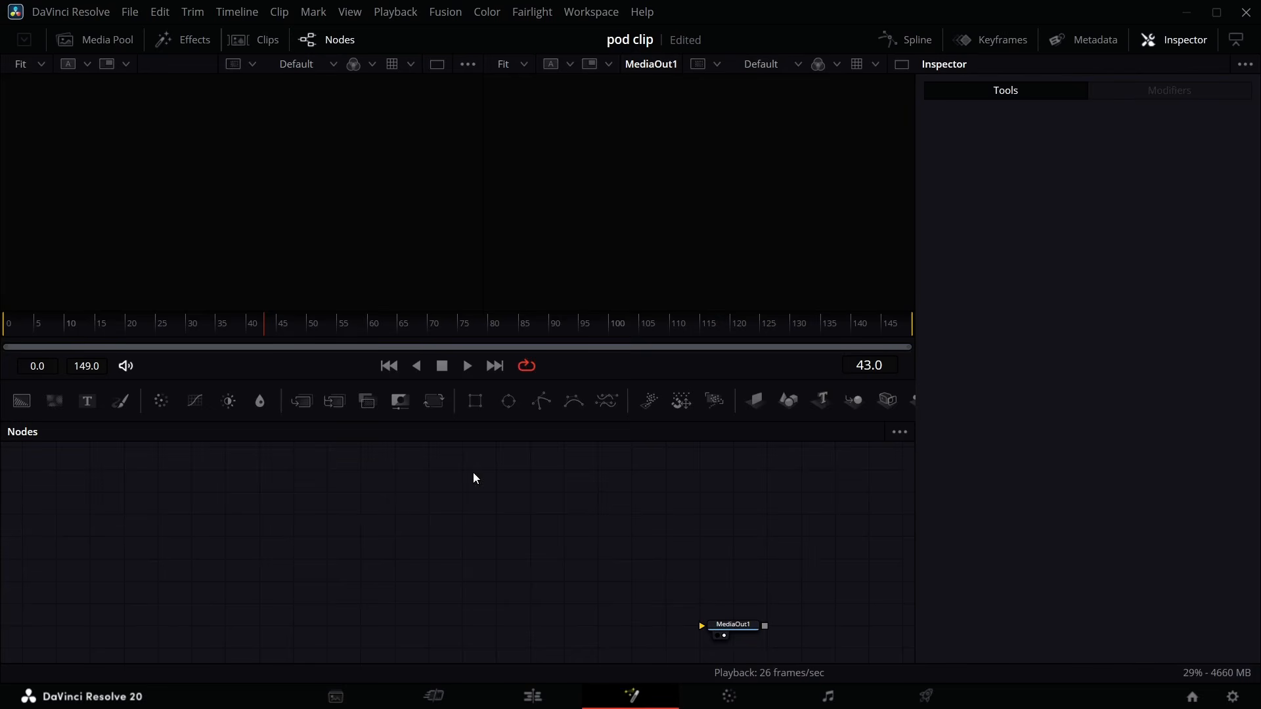
drag(21, 401, 28, 534)
drag(40, 627, 737, 632)
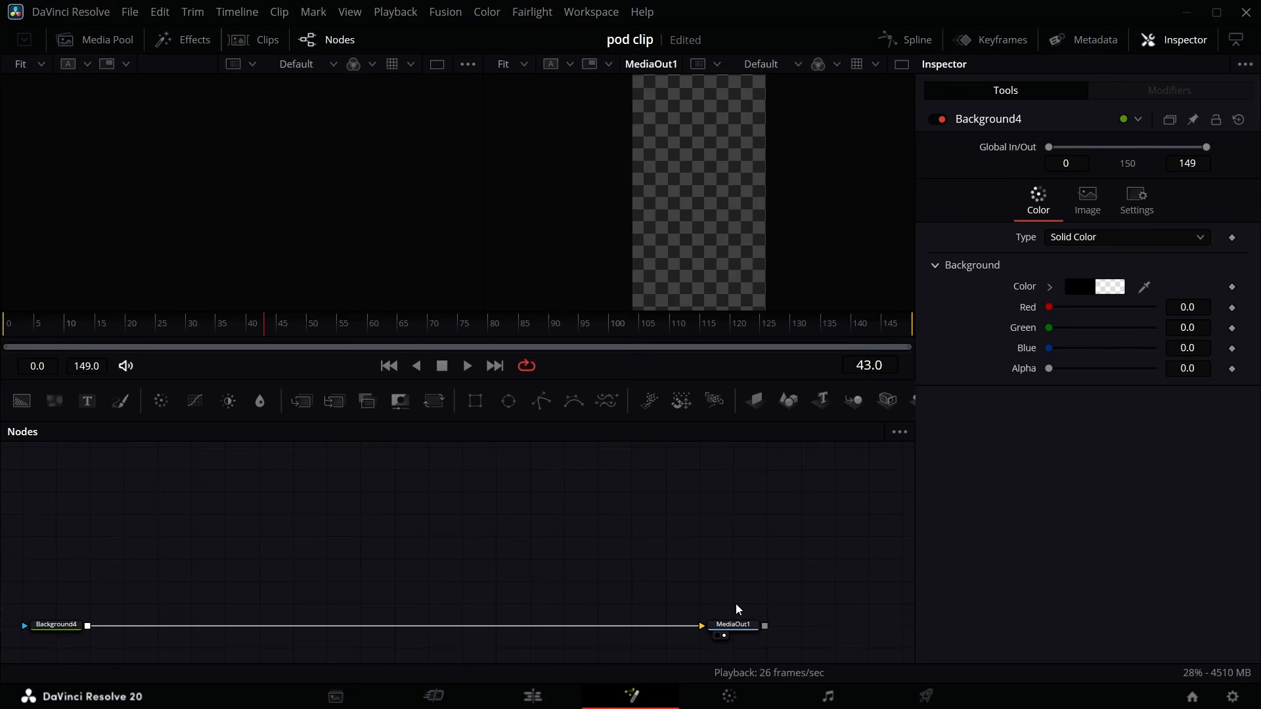
- Add a Media In node and set its media source to Background
key(shift+space)
text(medi)
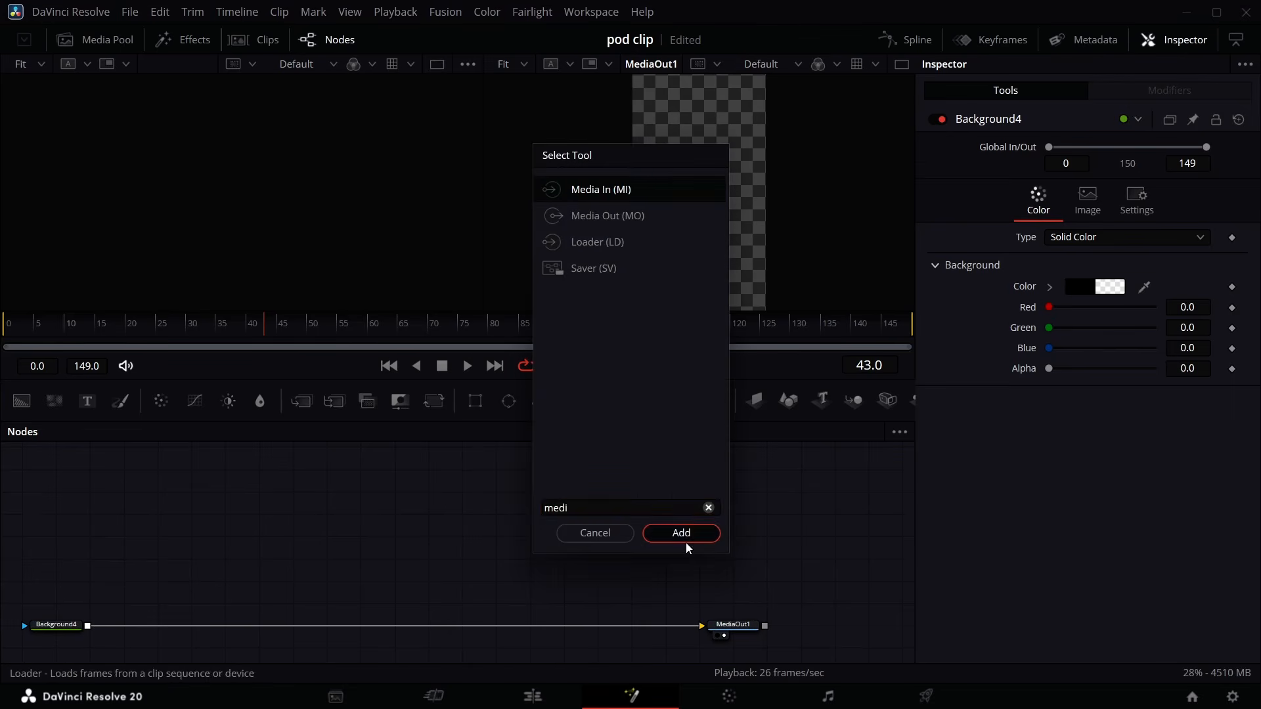
click(685, 543)
click(1081, 241)
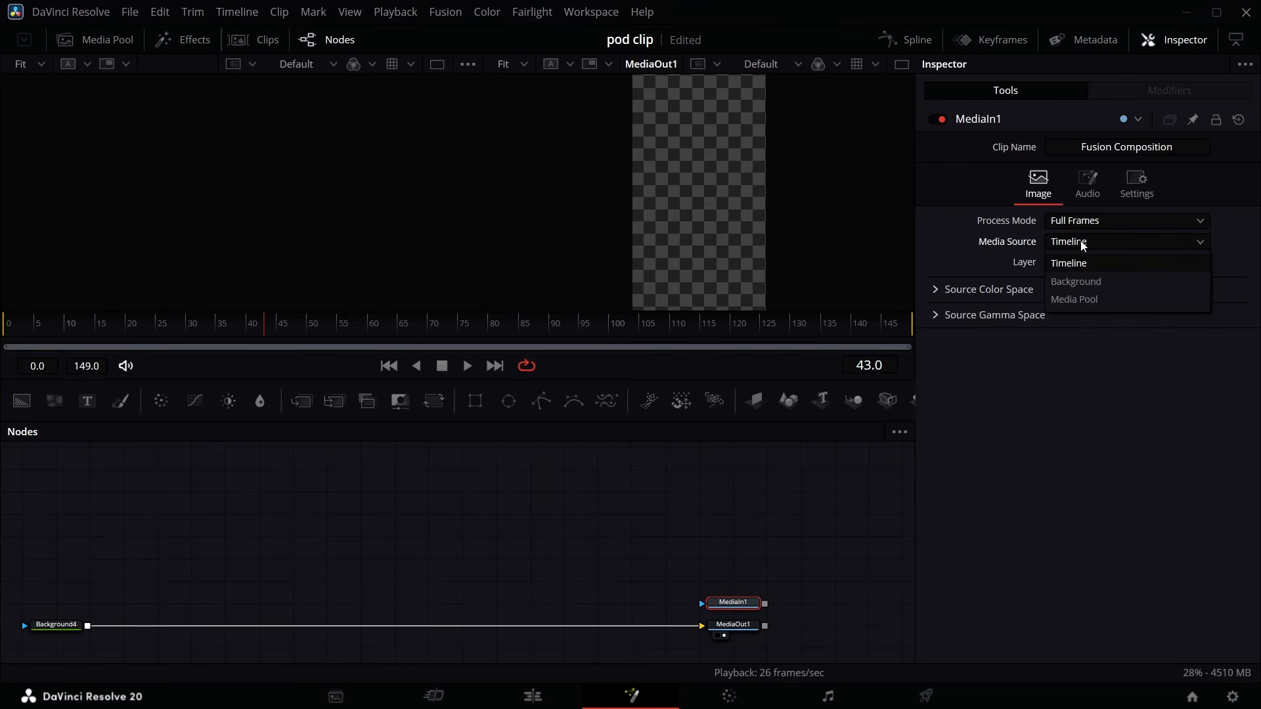
click(1097, 284)
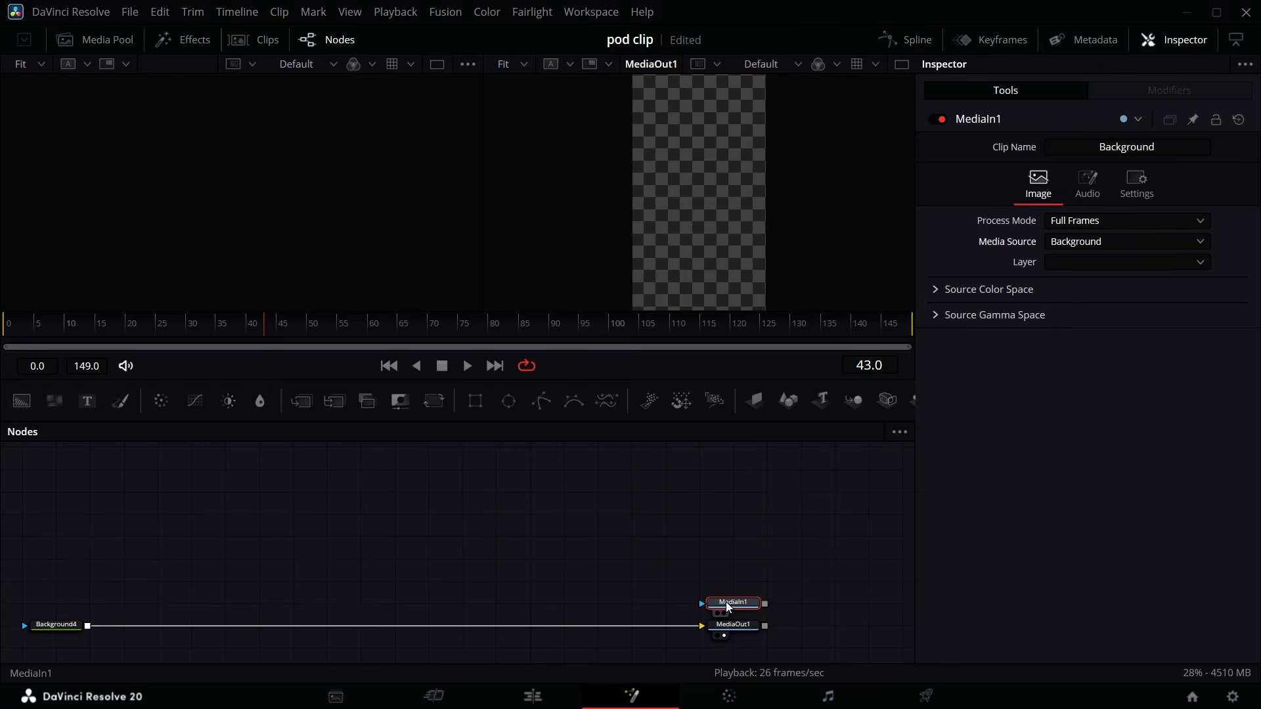
- Load MediaIn1 into the left viewer and play through it
key(1)
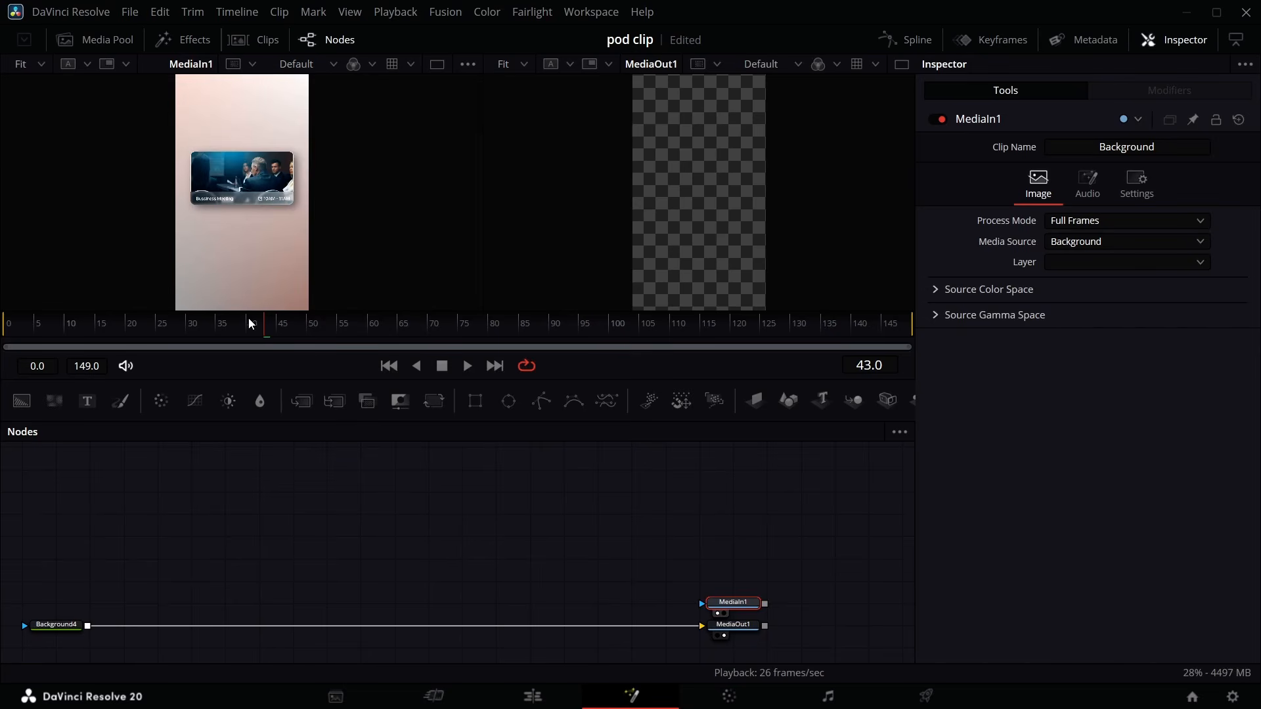
drag(248, 318, 4, 363)
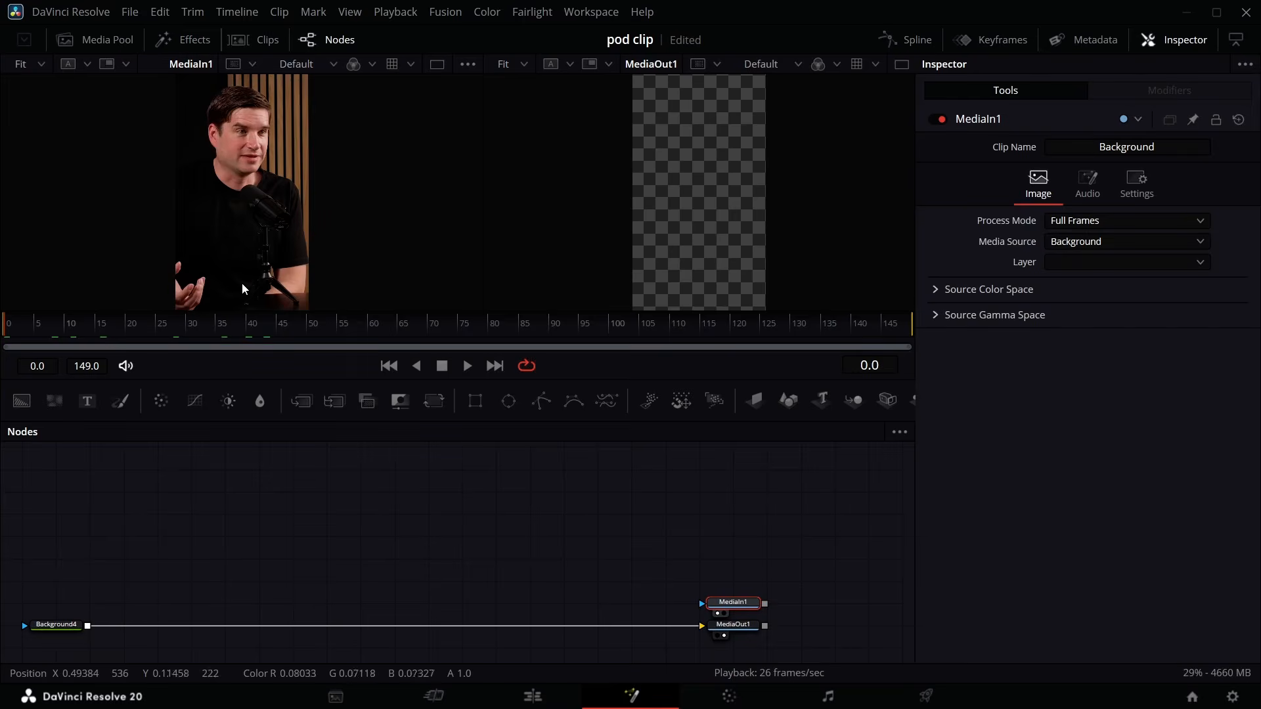
key(space)
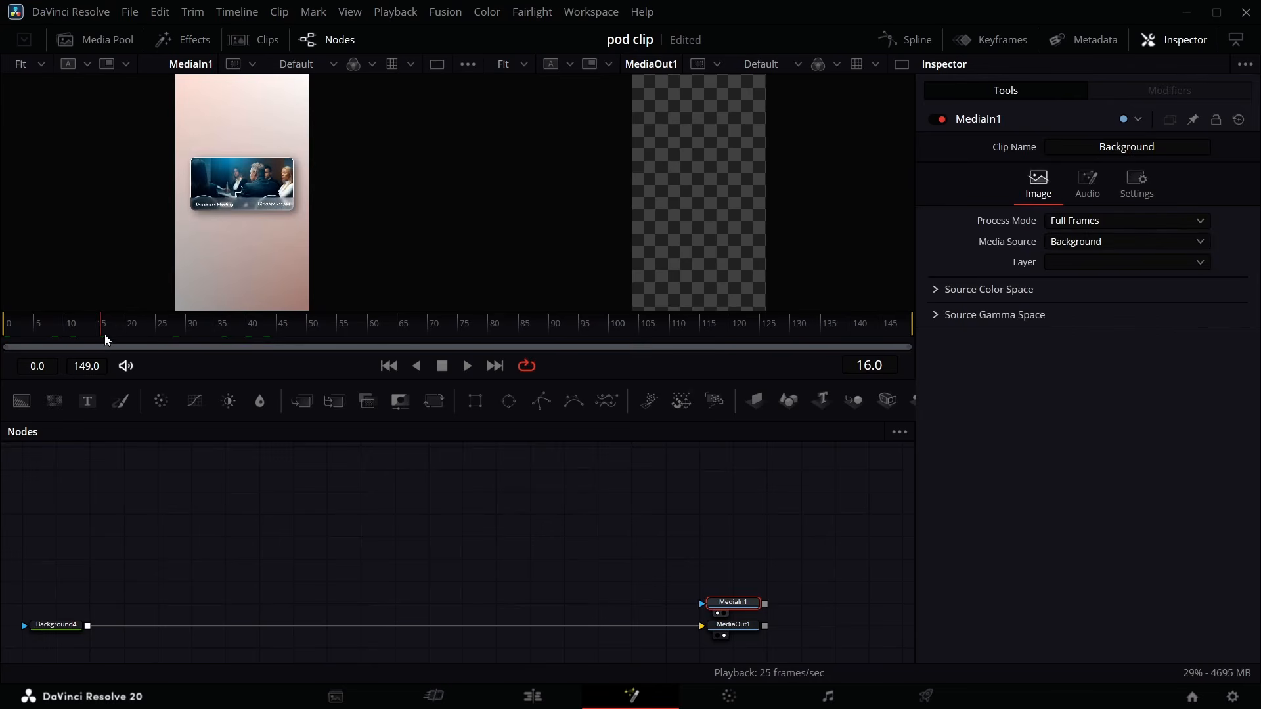
- Set the Background node's type to Four Corner and raise the top-left alpha to 1.0
click(33, 636)
click(53, 629)
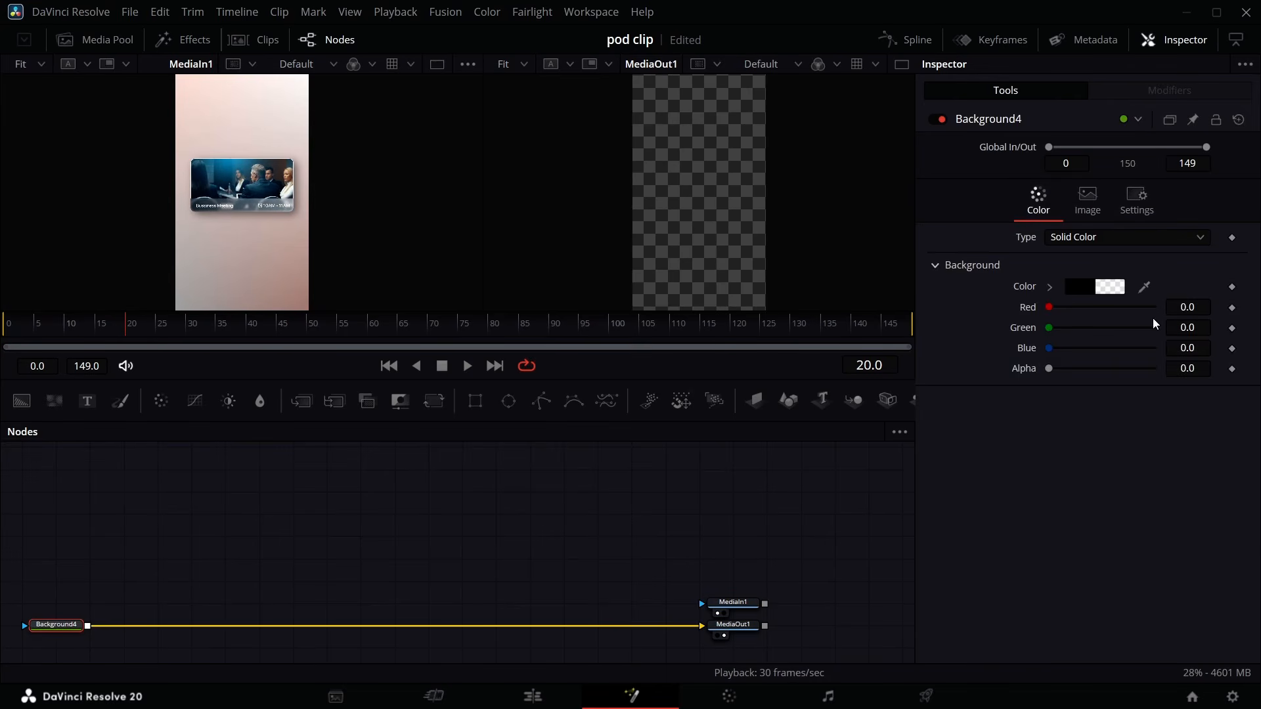
click(1111, 233)
click(1096, 311)
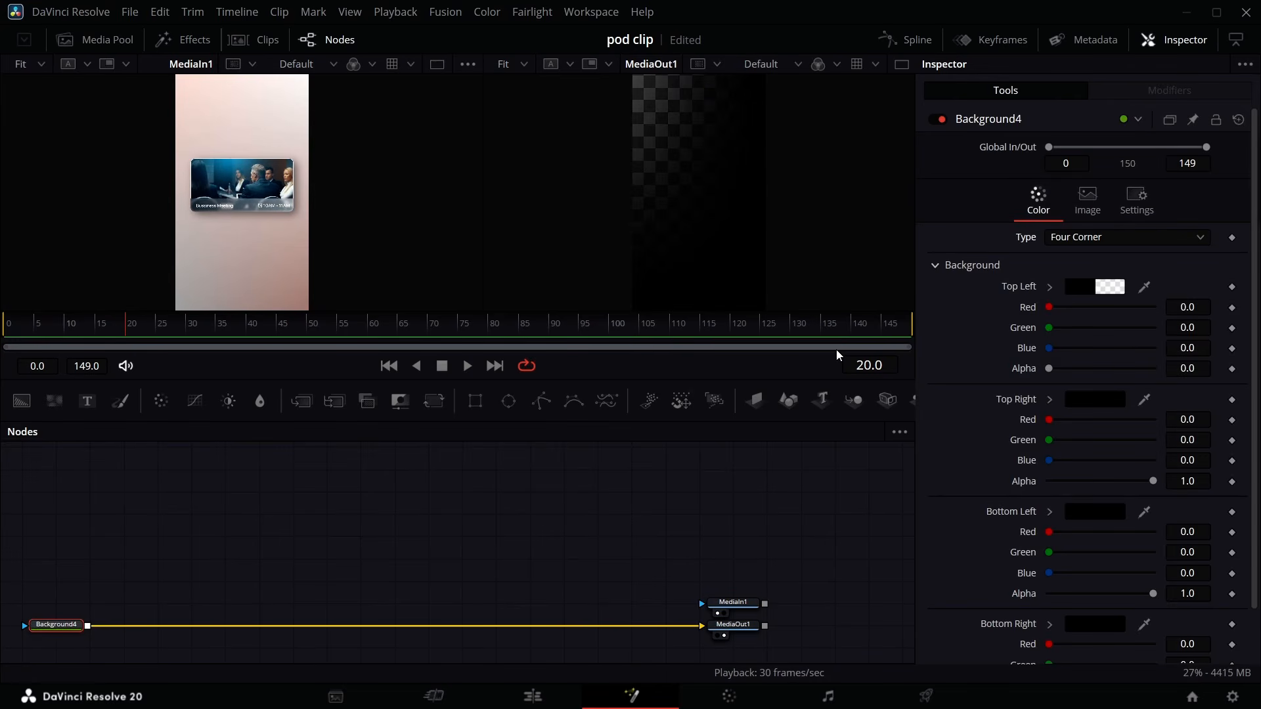
drag(1049, 368, 1153, 368)
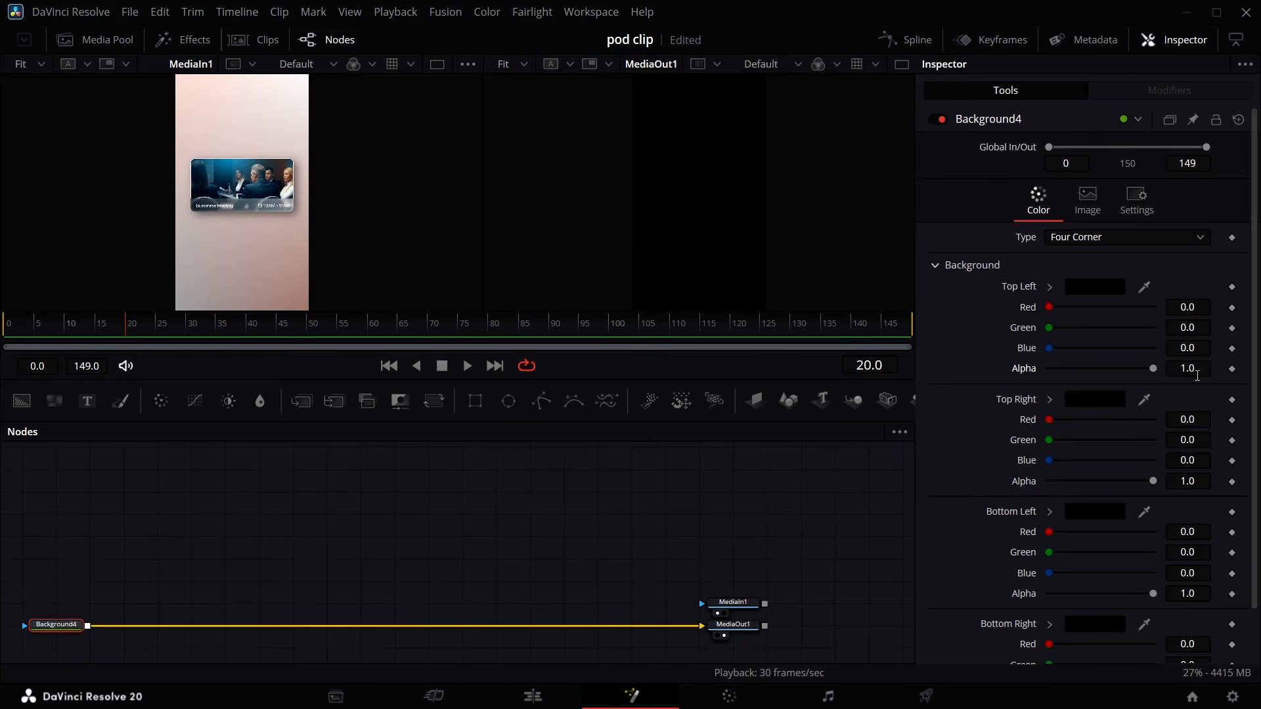
- Sample the top-left and top-right corner colors with the eyedropper from the top of the MediaIn1 preview
drag(1144, 287, 185, 86)
click(1097, 293)
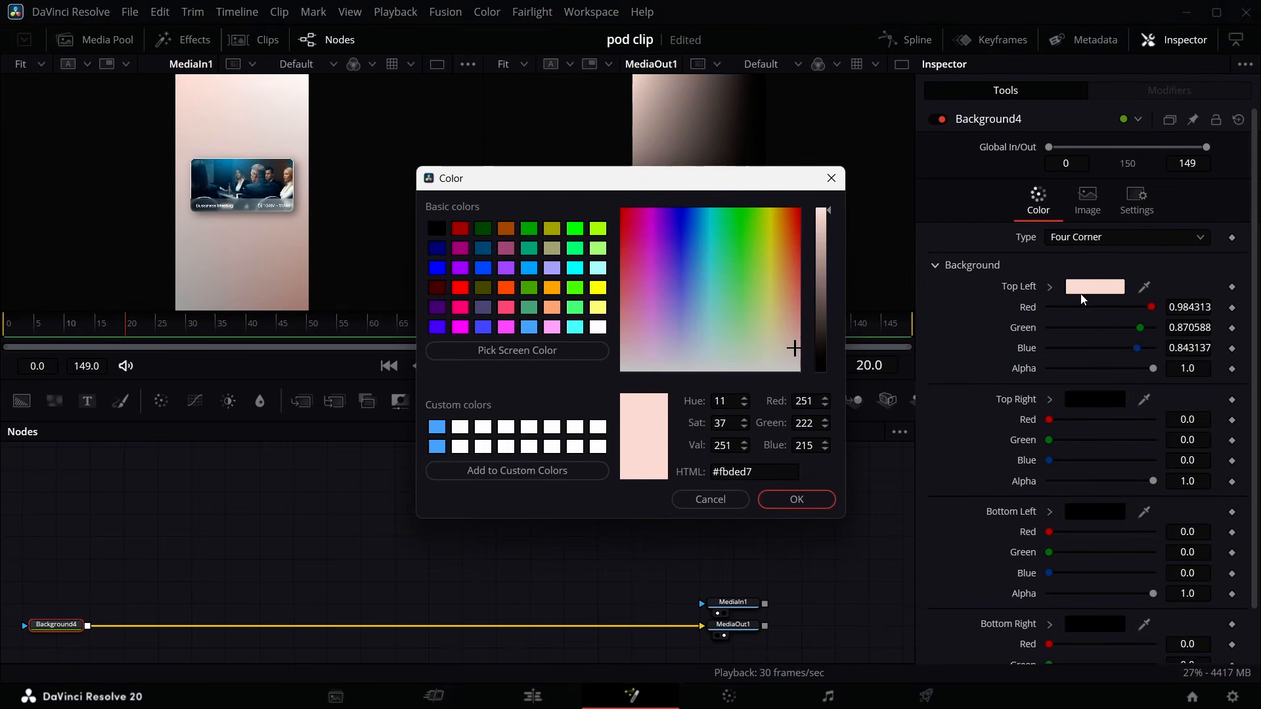
click(782, 499)
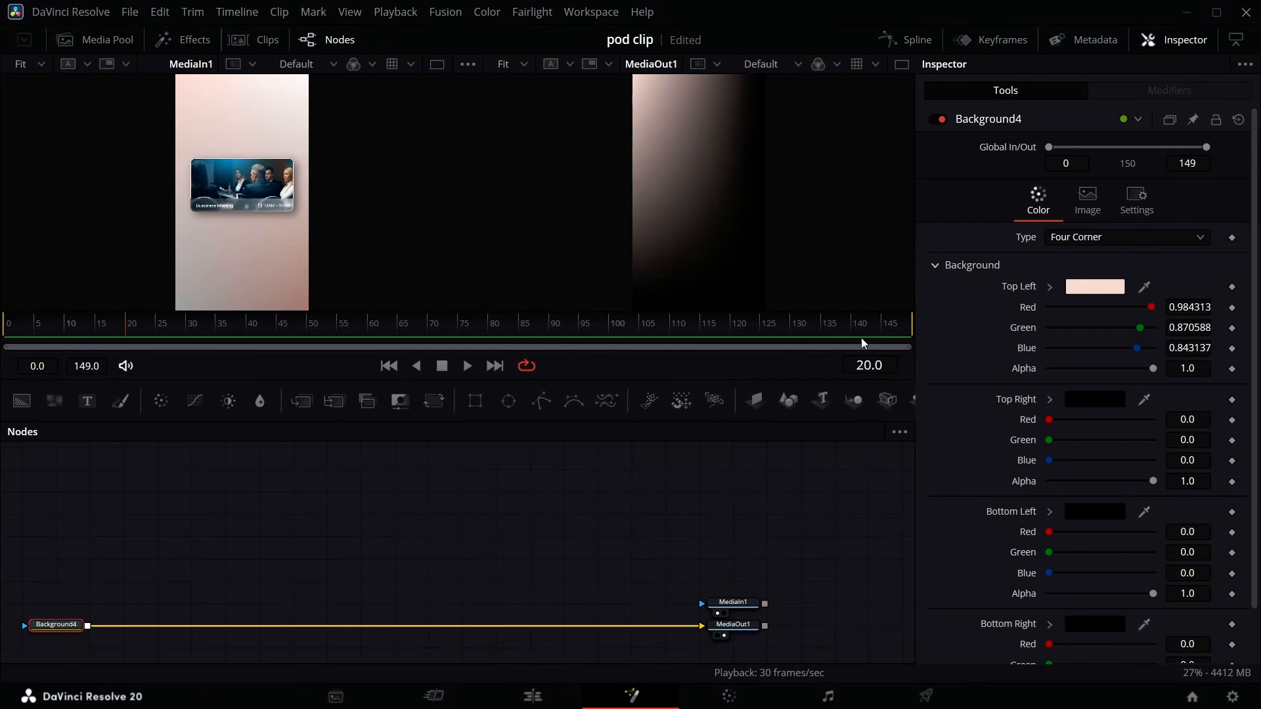
click(1143, 400)
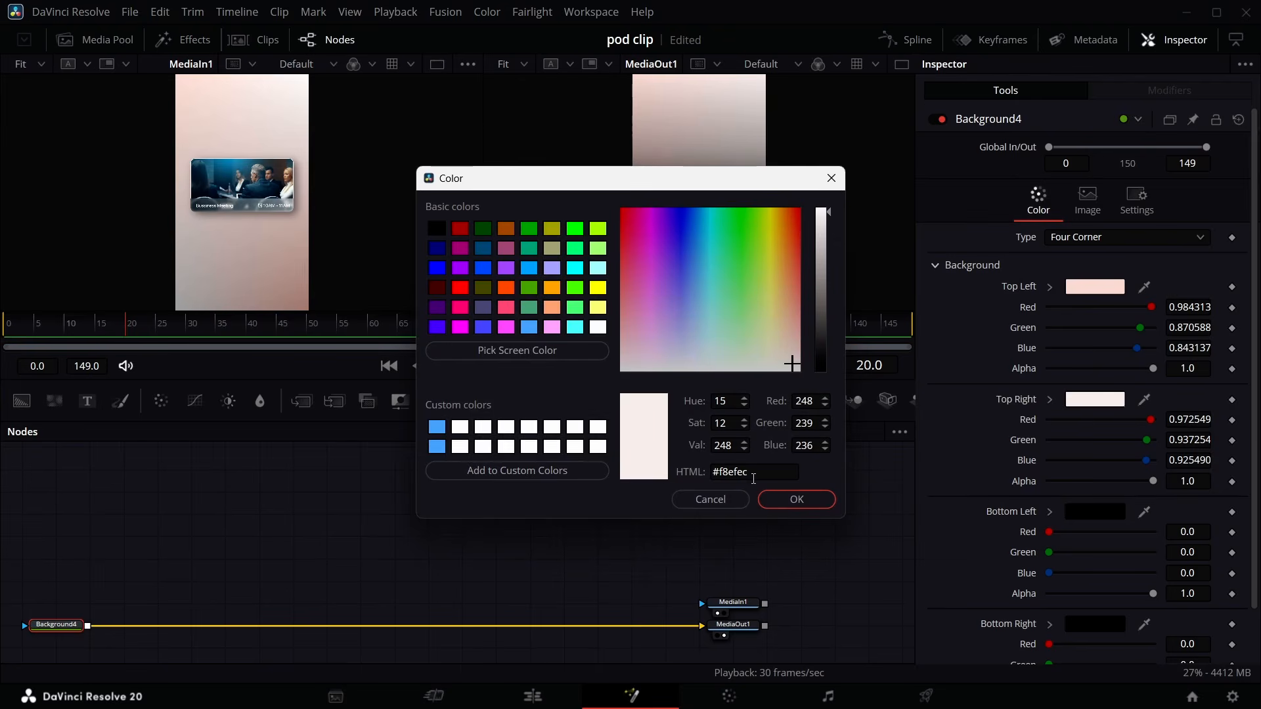
click(790, 498)
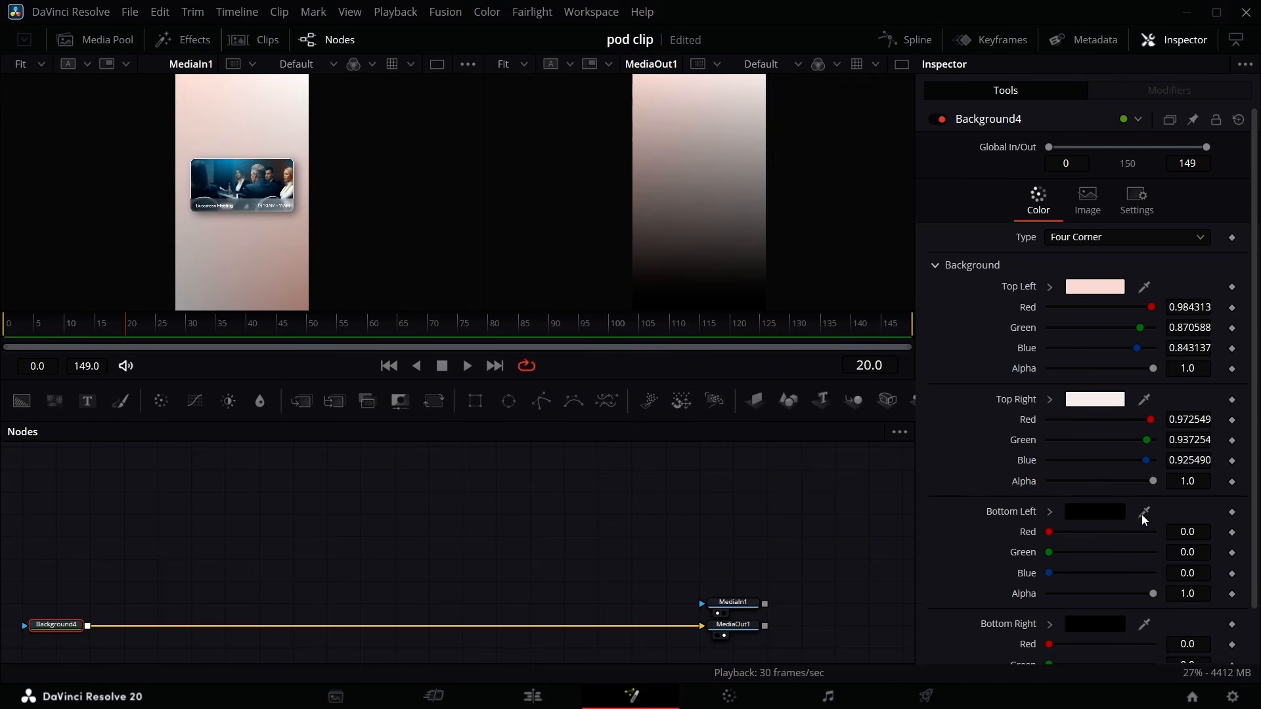
- Sample the bottom-left and bottom-right corner colors with the eyedropper from the bottom of the MediaIn1 preview
drag(1144, 515, 204, 285)
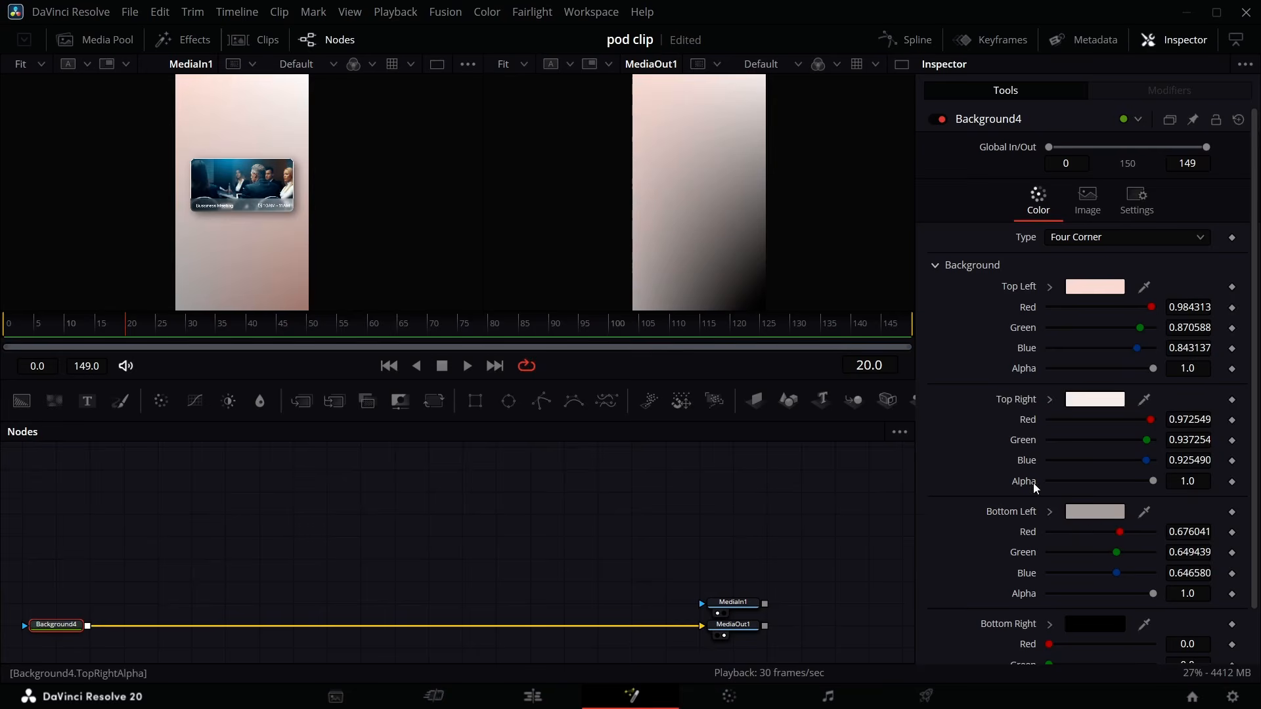
click(1092, 513)
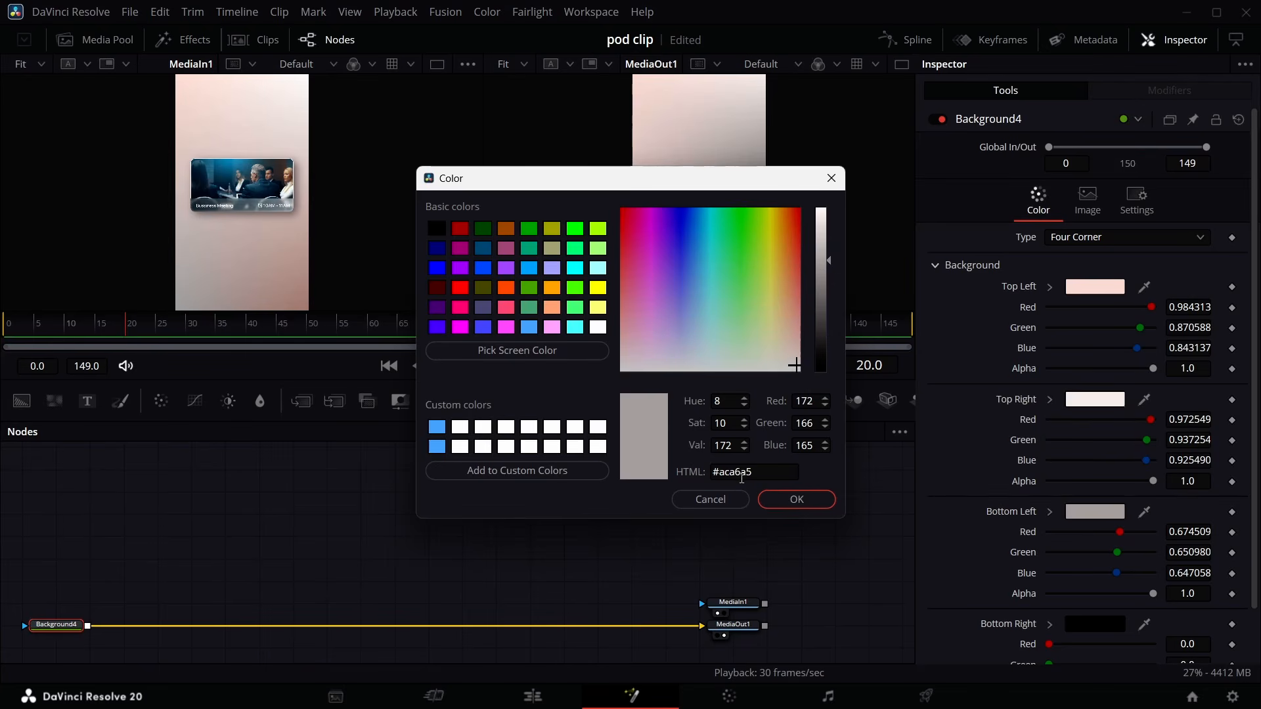
click(800, 500)
click(1120, 628)
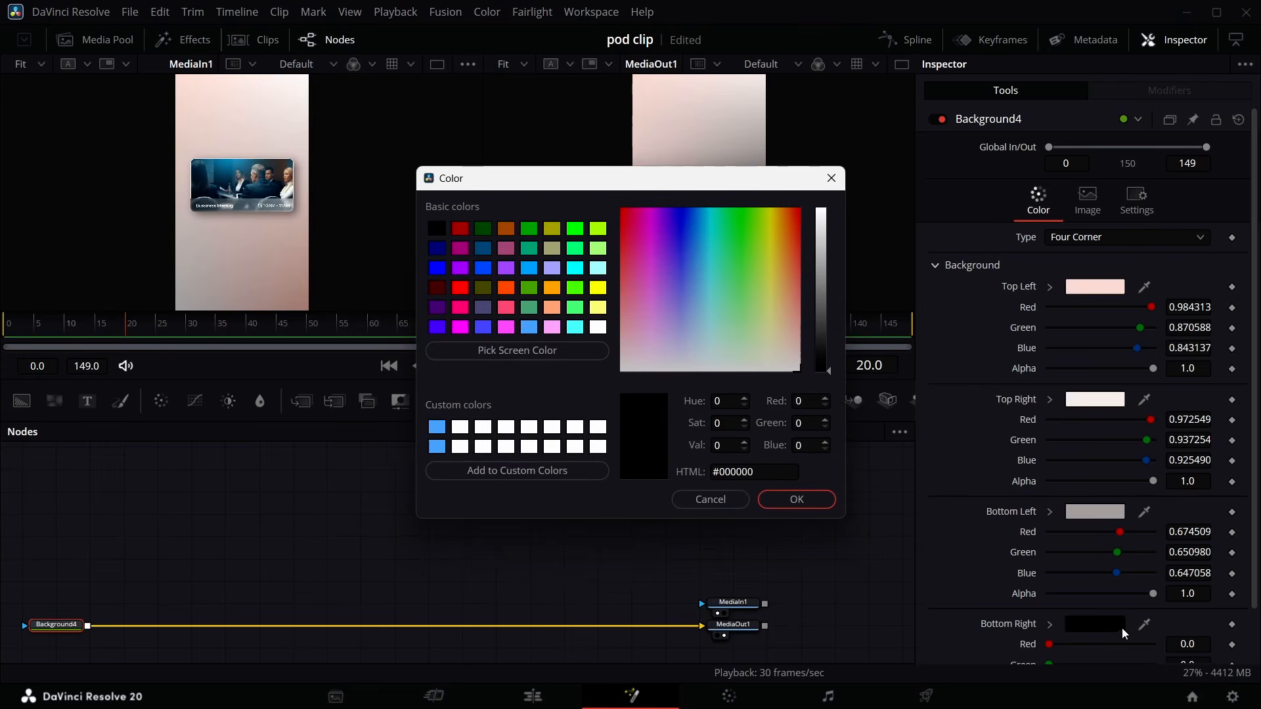
click(795, 501)
drag(1145, 625, 295, 300)
click(1094, 625)
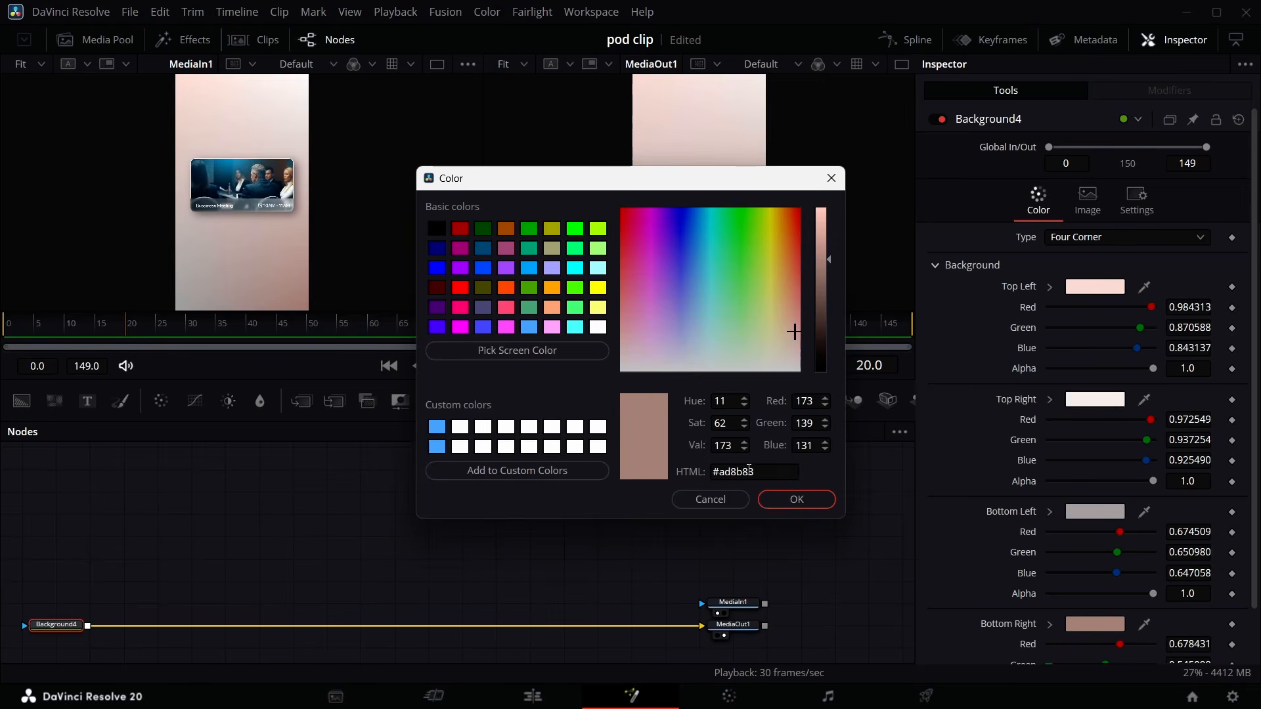
key(Return)
- Add a second Background node and merge the Business Meeting clip from the media pool over it
drag(24, 403, 27, 459)
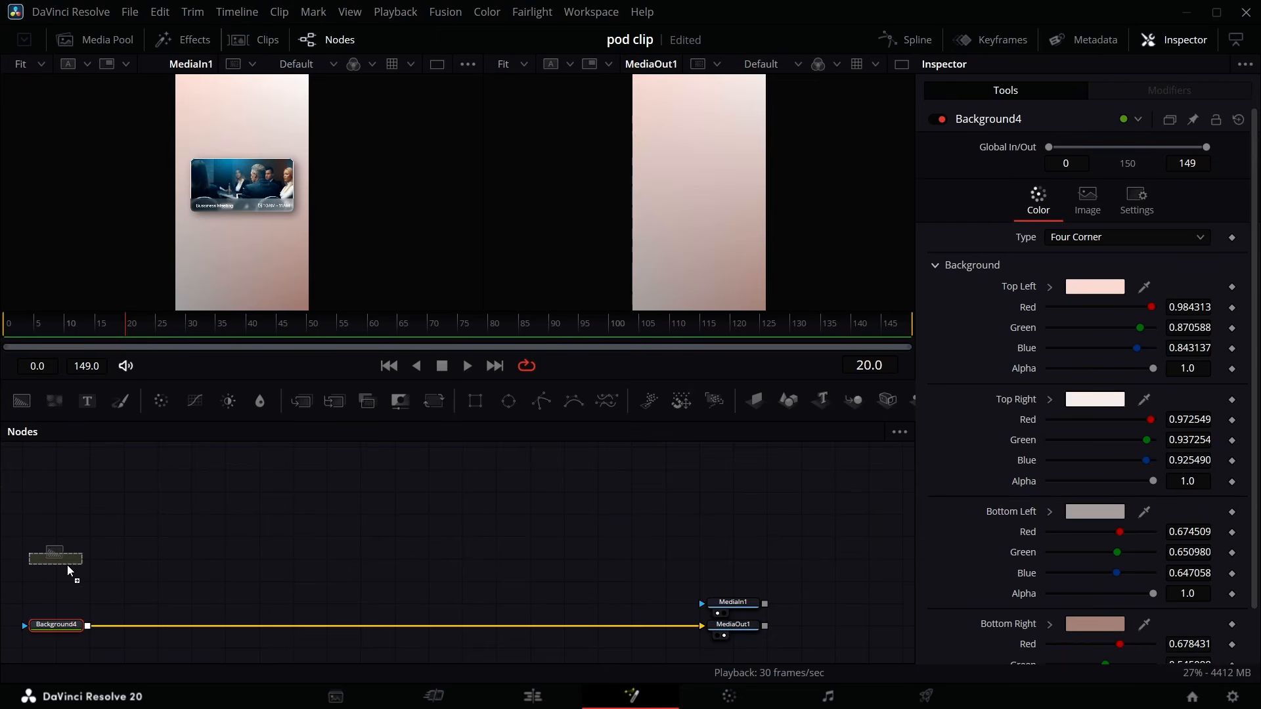
drag(67, 565, 67, 565)
click(95, 39)
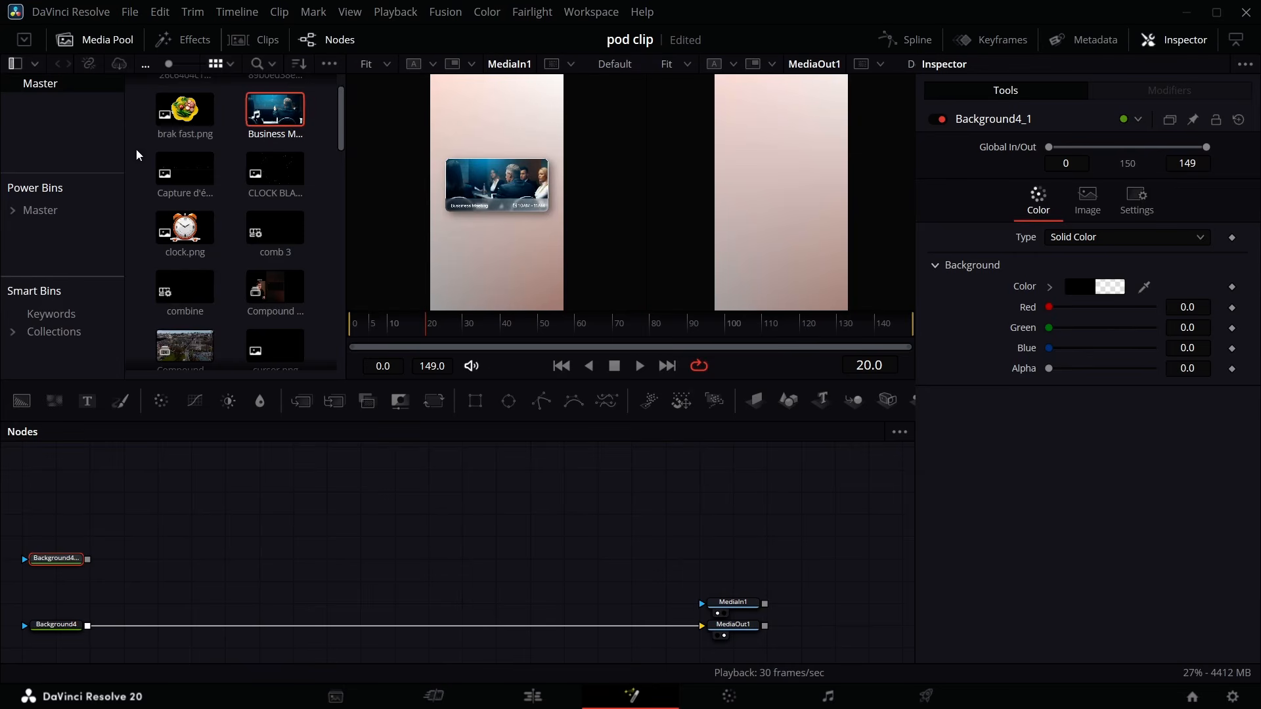
drag(116, 494, 88, 559)
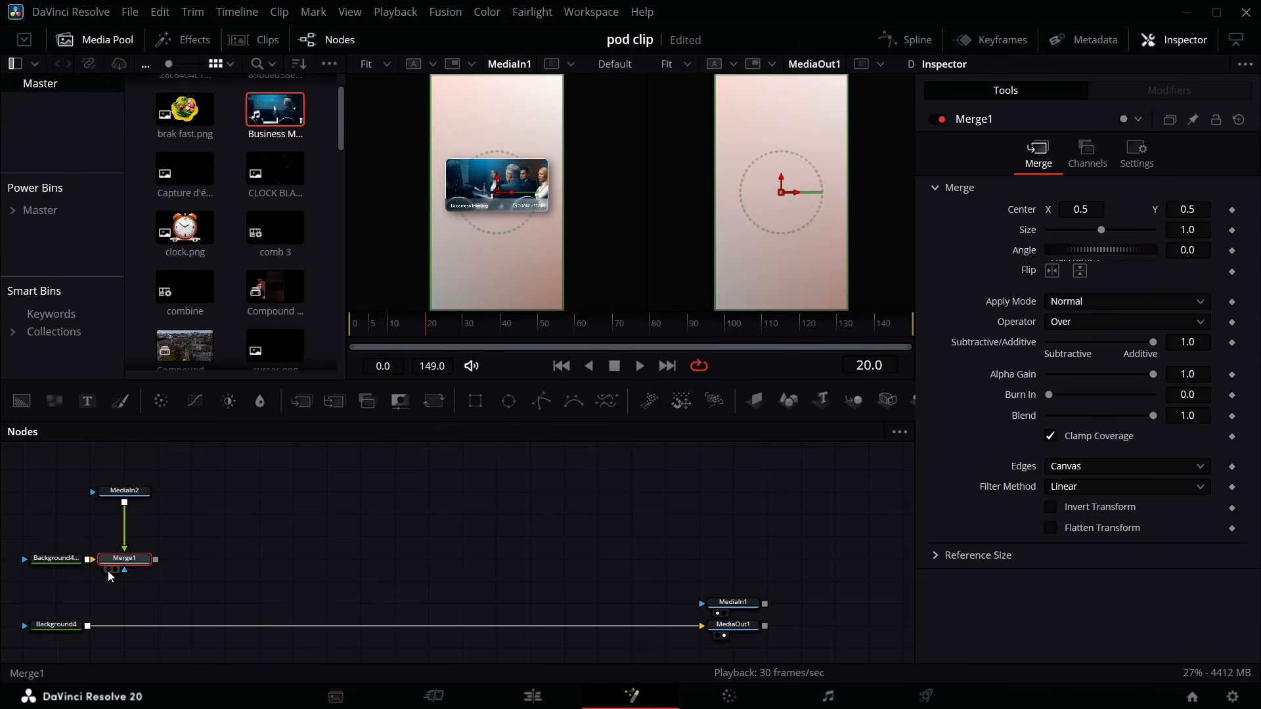
- Add a Transform node after MediaIn2 and scale it down to about 0.692
click(116, 570)
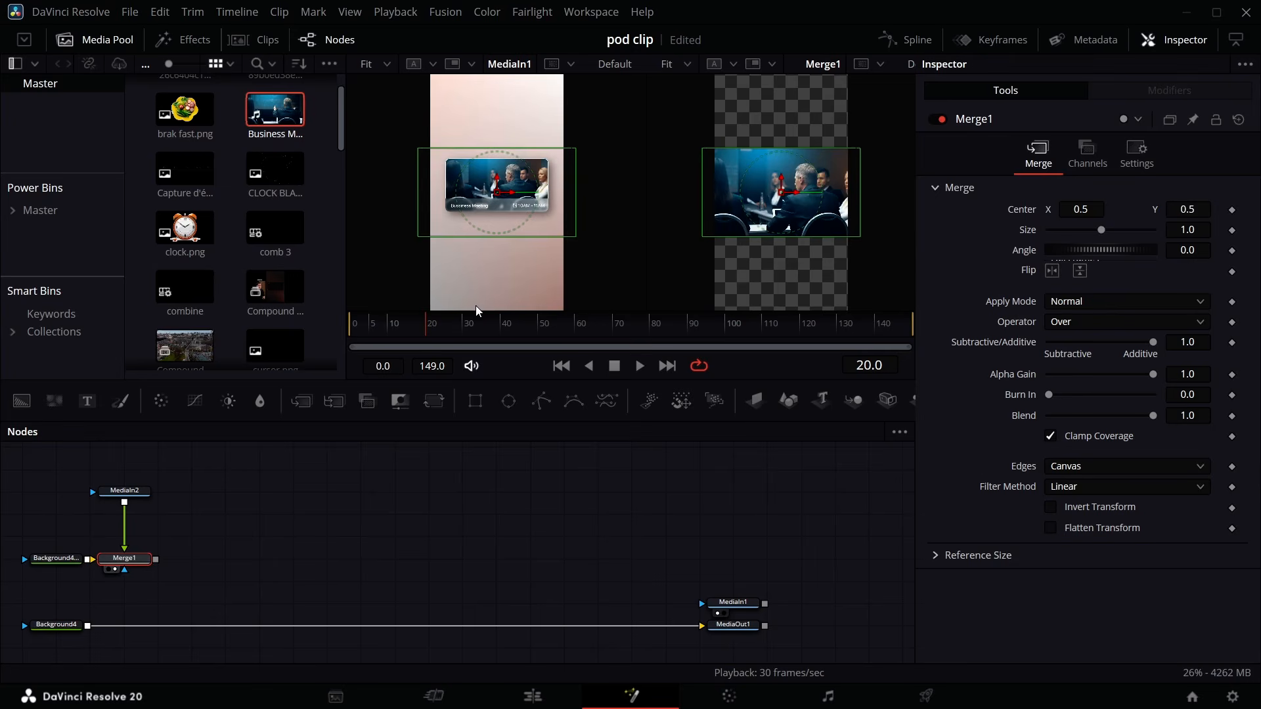
click(129, 496)
click(435, 401)
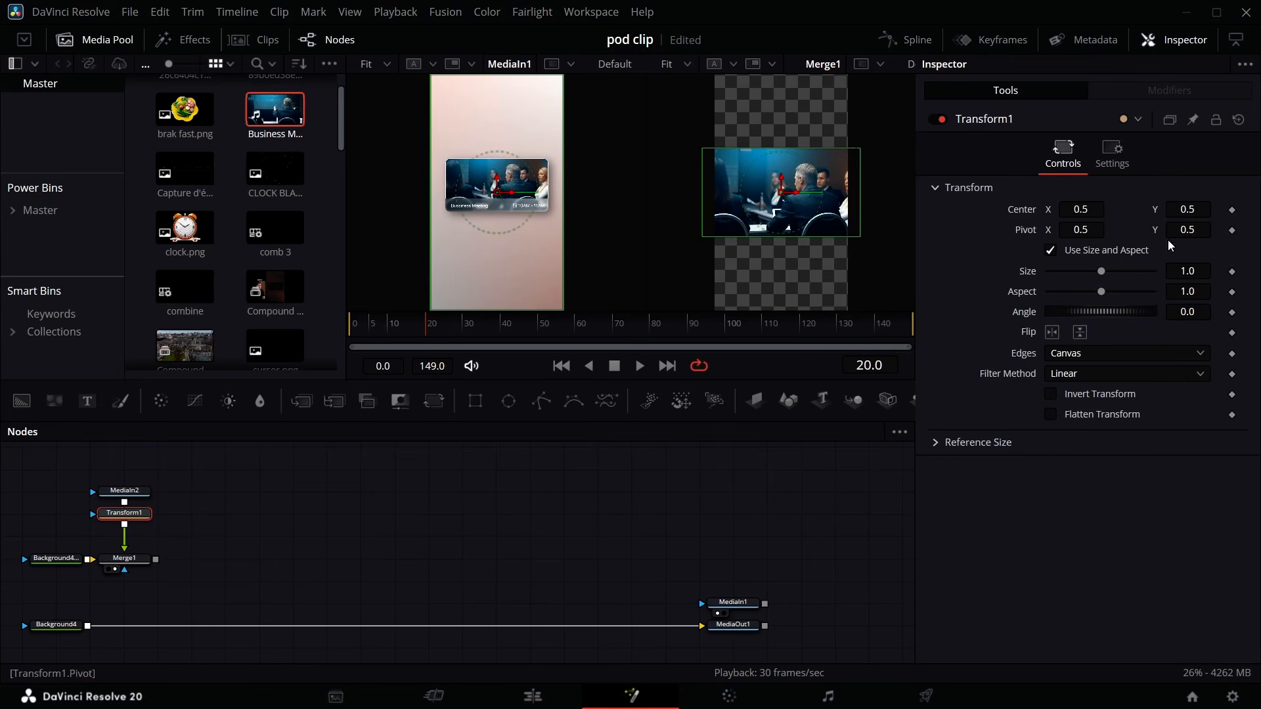
drag(1206, 271, 1181, 271)
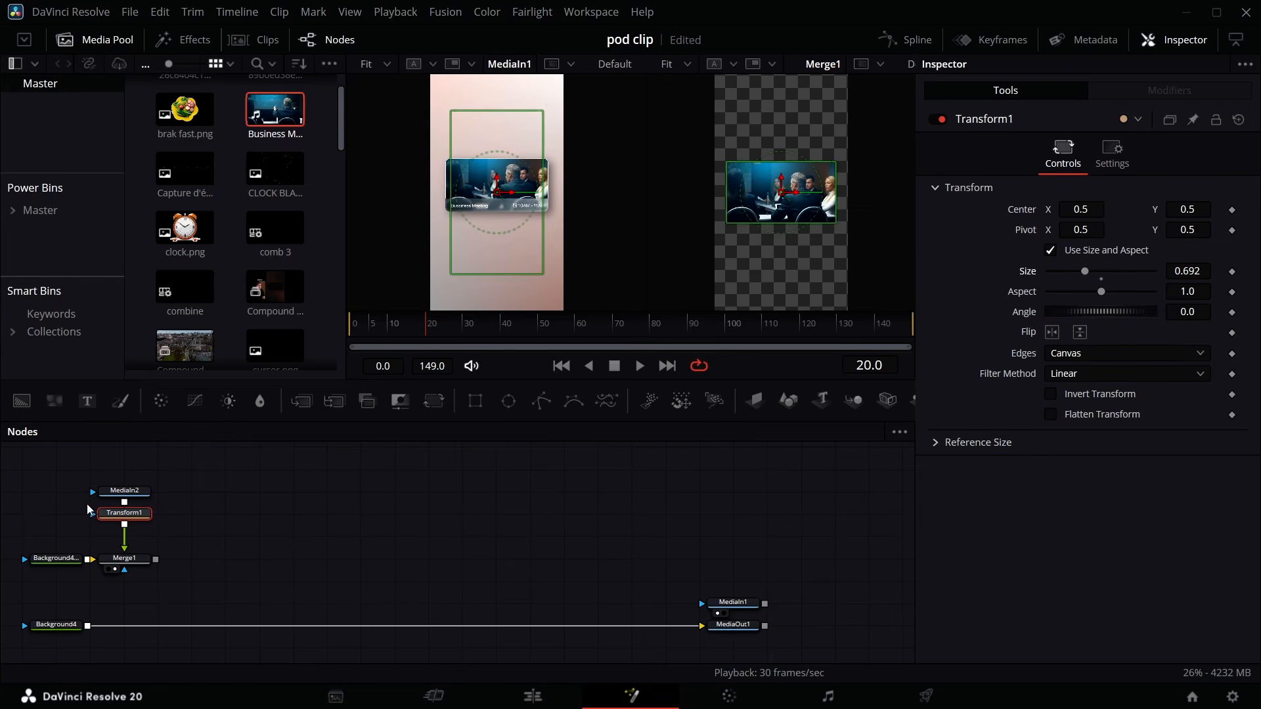
- Move the Background, MediaIn2, Transform and Merge node group upward and close the media pool
drag(27, 482, 161, 578)
click(107, 44)
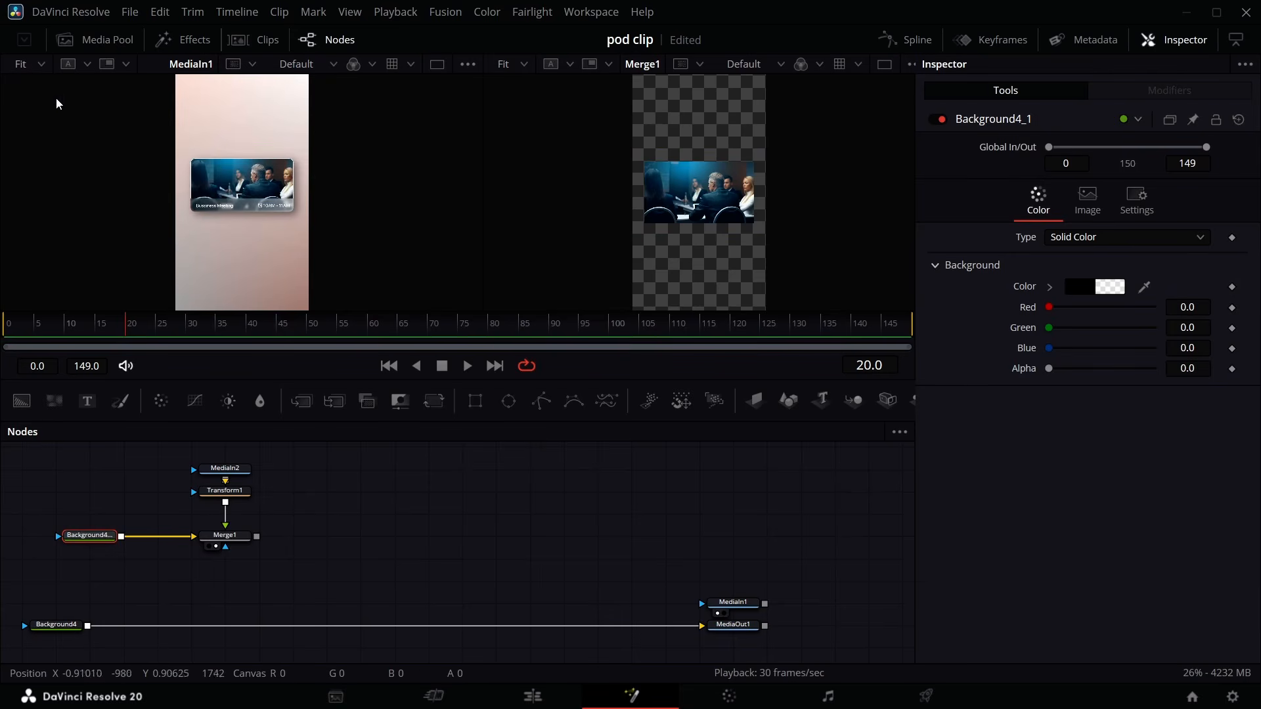
- Add a Rectangle mask node to the node graph
click(41, 65)
click(35, 124)
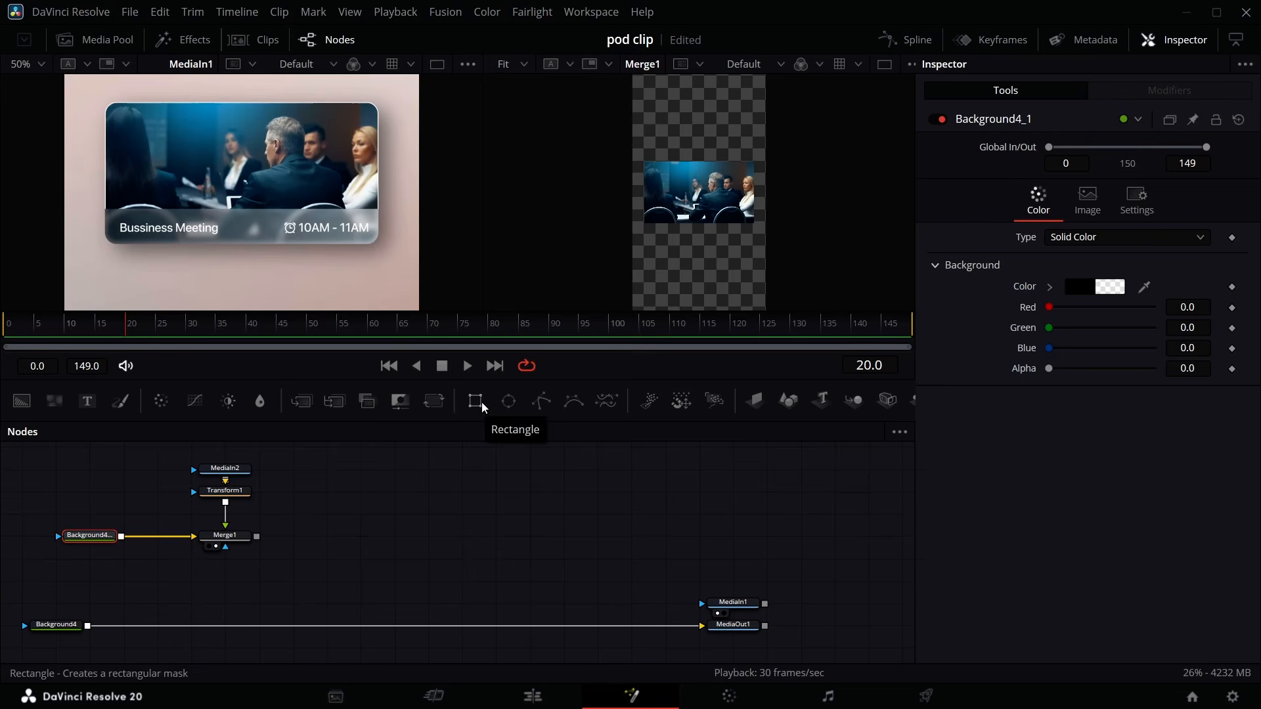
drag(484, 406, 221, 590)
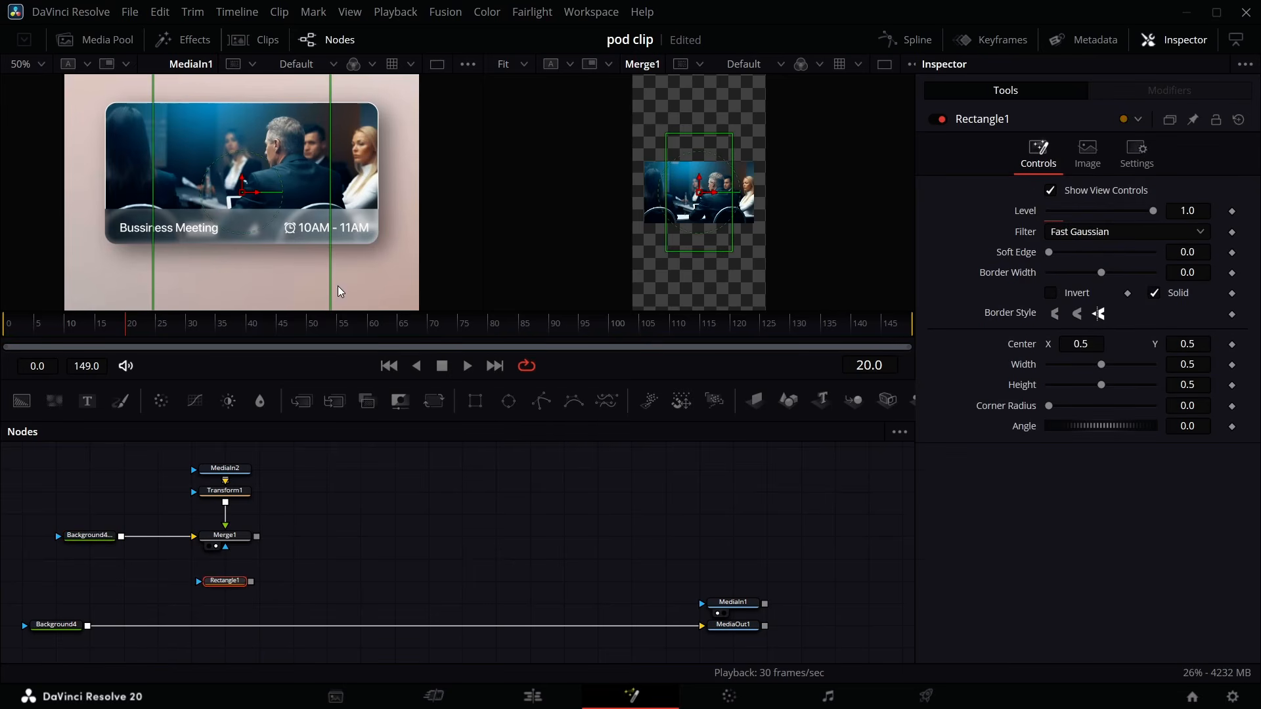
- Resize the Rectangle1 mask in the viewer to about 0.83 wide and 0.25 high
drag(733, 203, 755, 198)
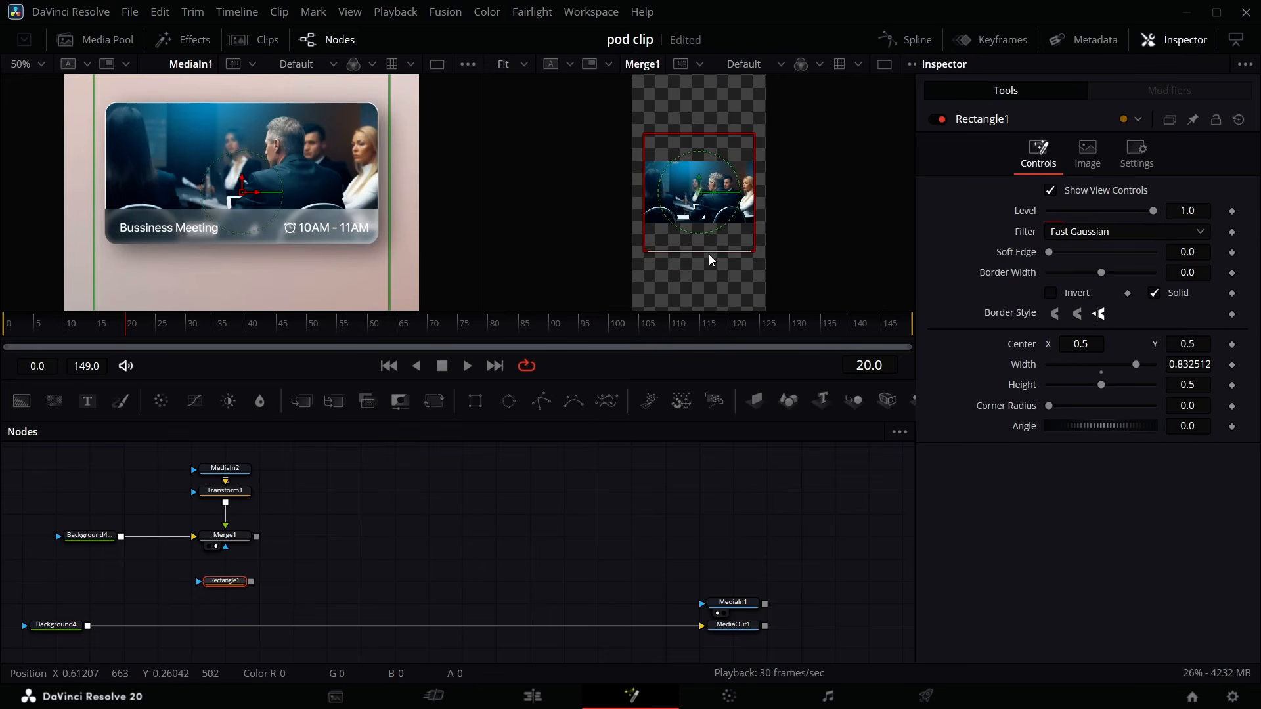
drag(710, 255, 713, 226)
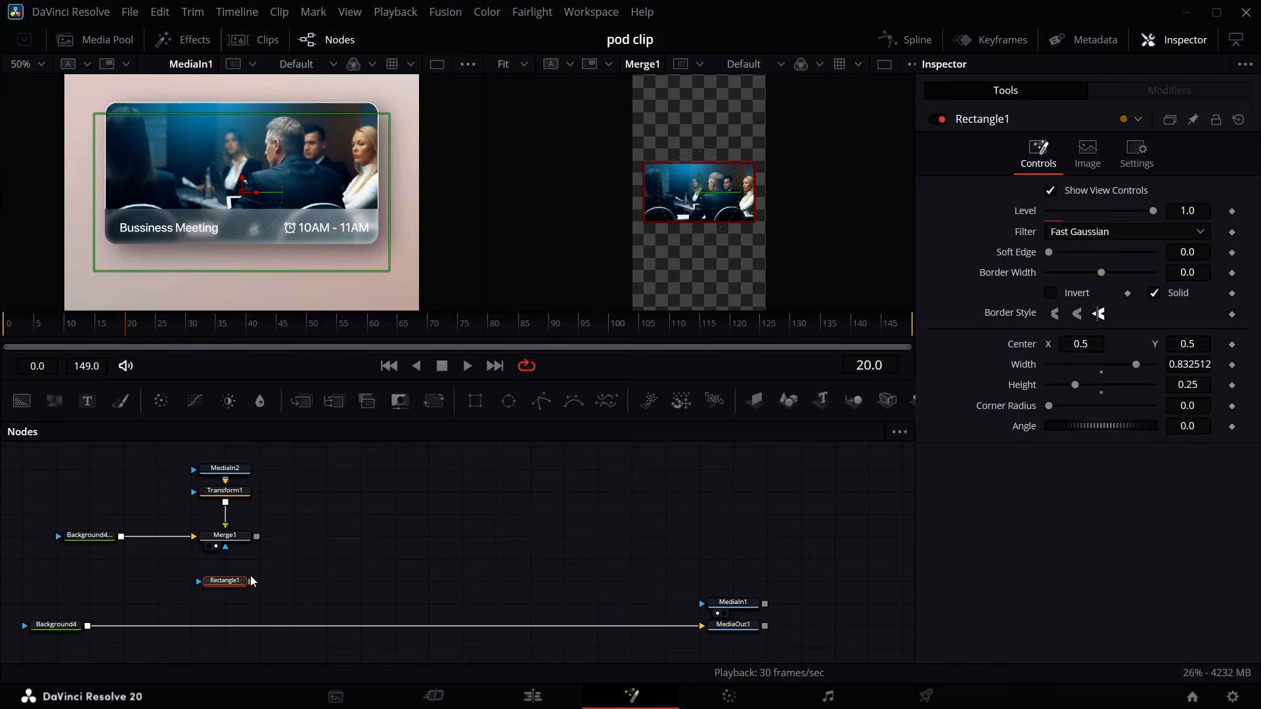
- Connect Rectangle1 as the mask of Merge1 and set the second viewer's zoom to 50%
click(226, 537)
drag(249, 582, 225, 546)
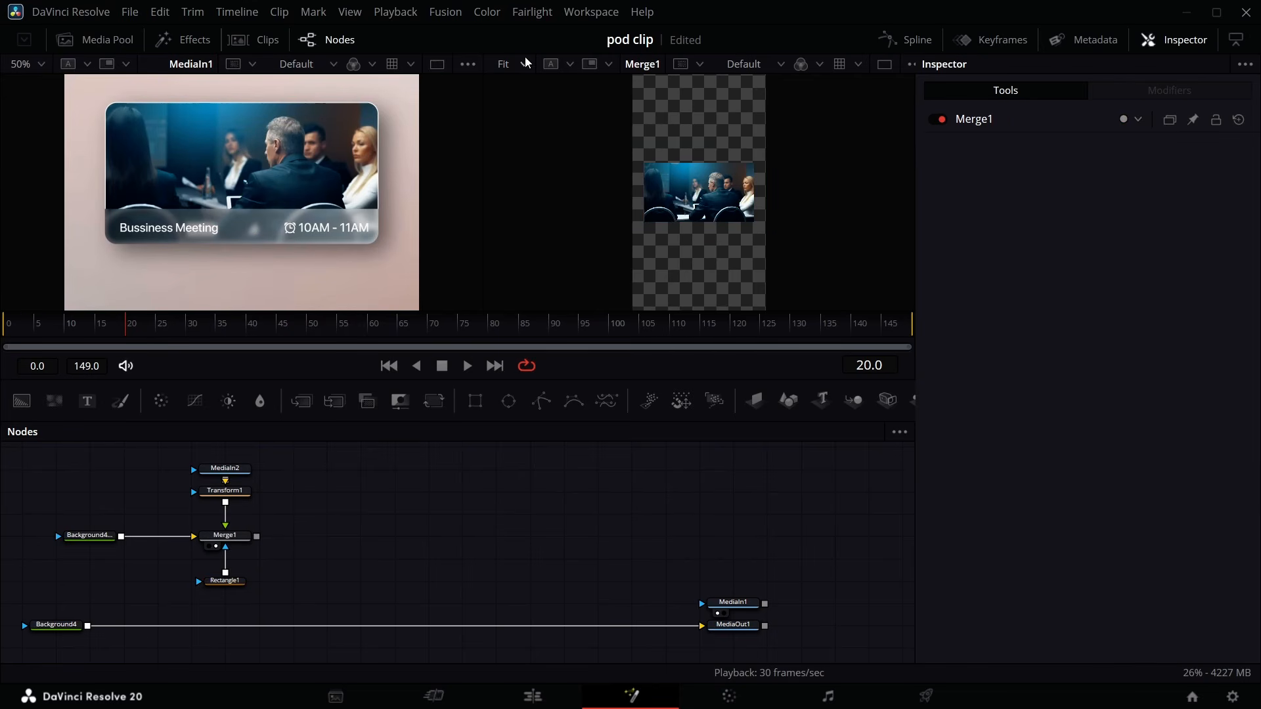
click(524, 64)
click(517, 123)
- Round the Rectangle1 mask's corners with a corner radius of about 0.157
click(225, 581)
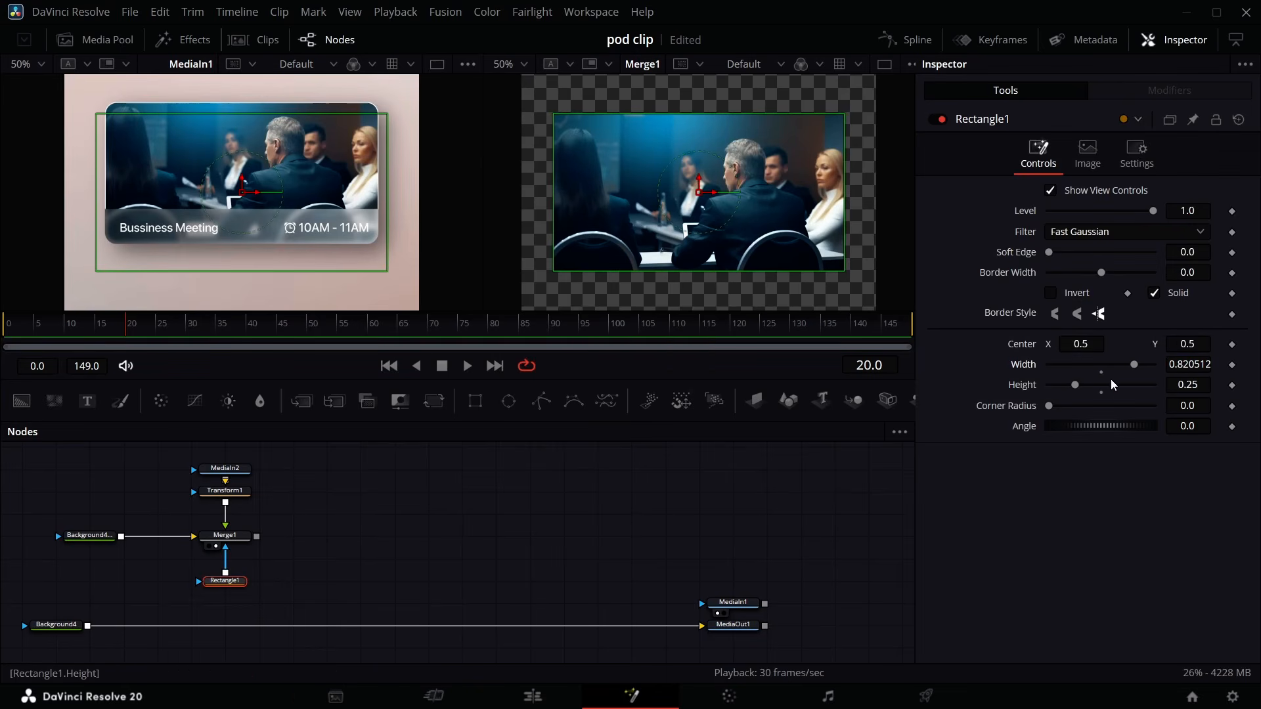
drag(1054, 405, 1069, 405)
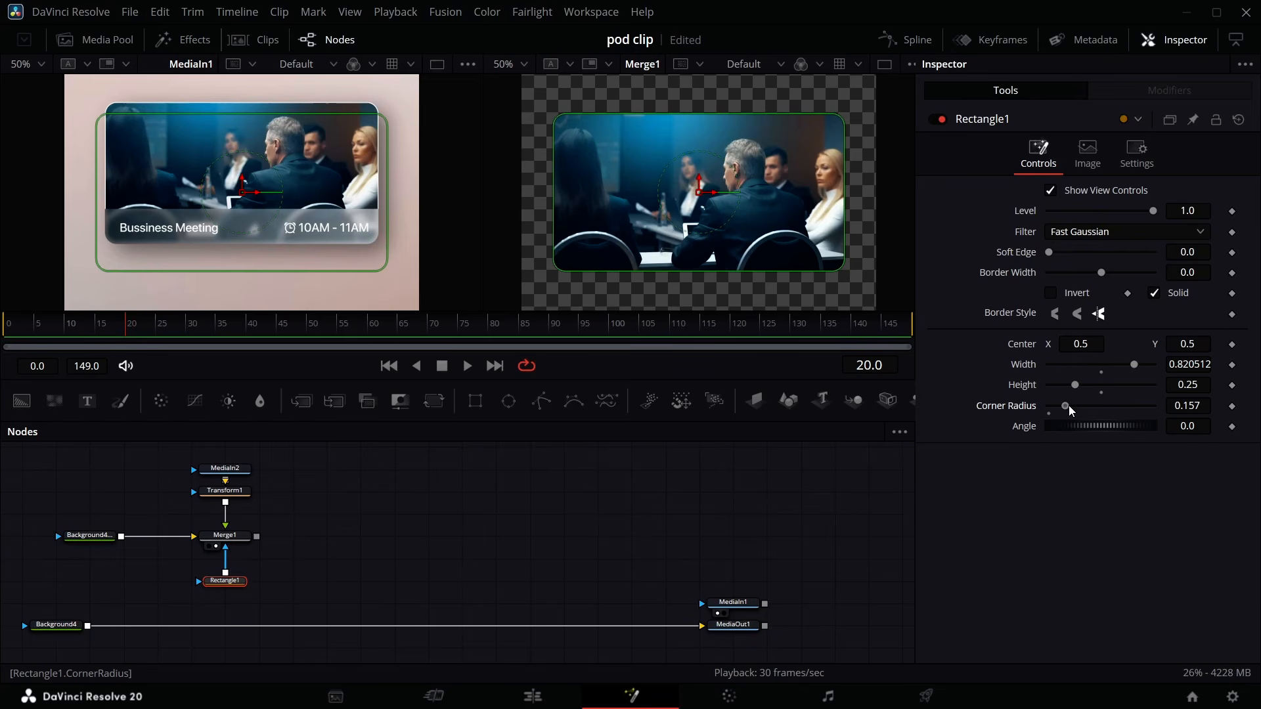
click(432, 532)
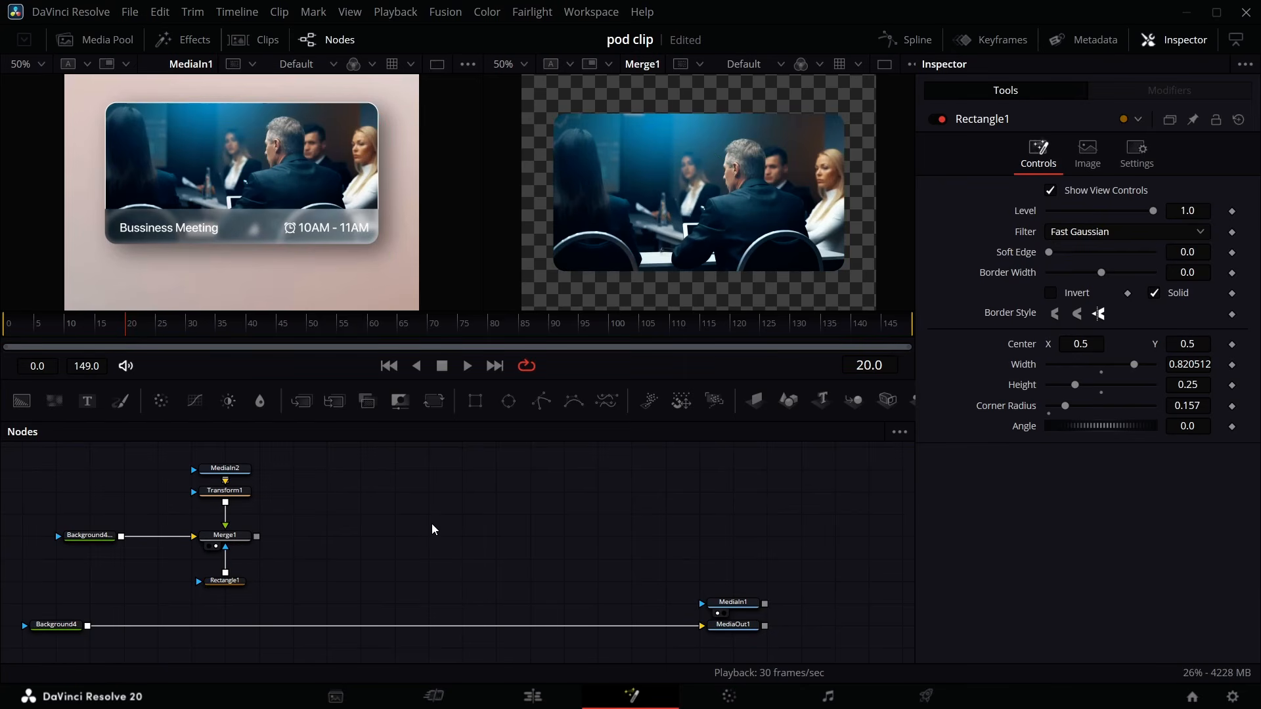
- Paste a copied Rectangle and Background pair and merge it through a new Merge2 between Background4 and Merge1
click(230, 582)
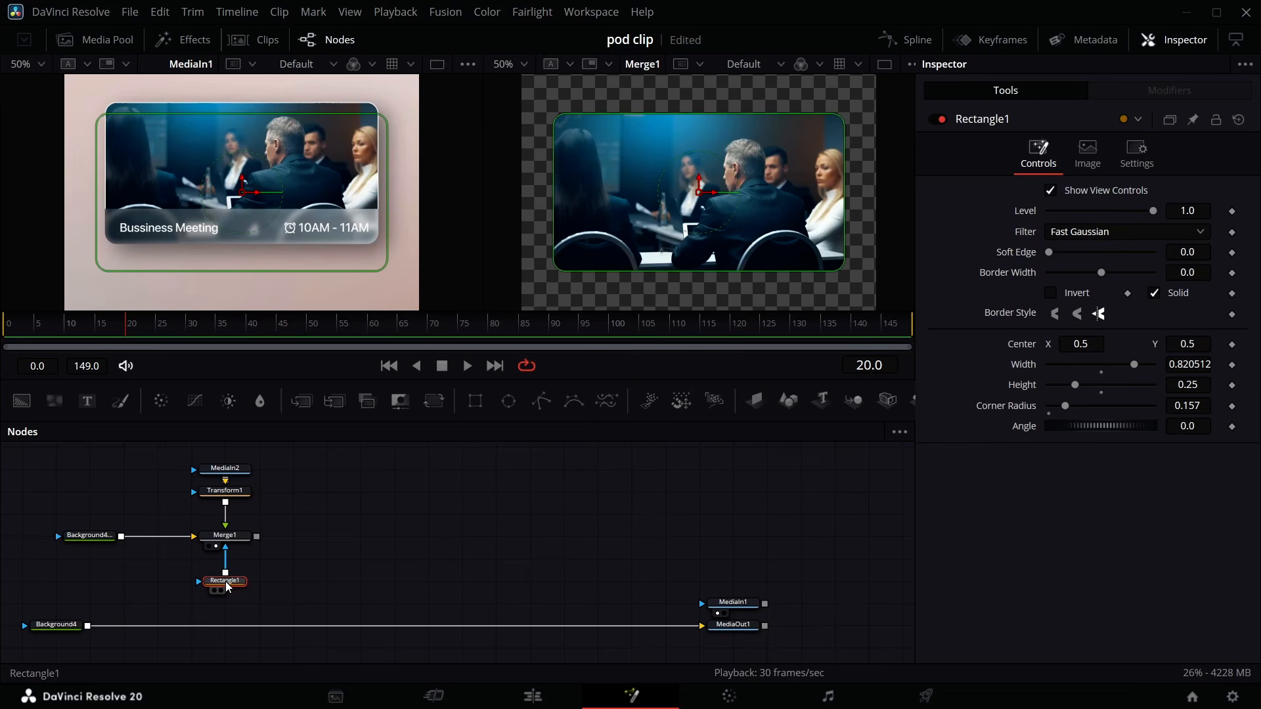
click(143, 464)
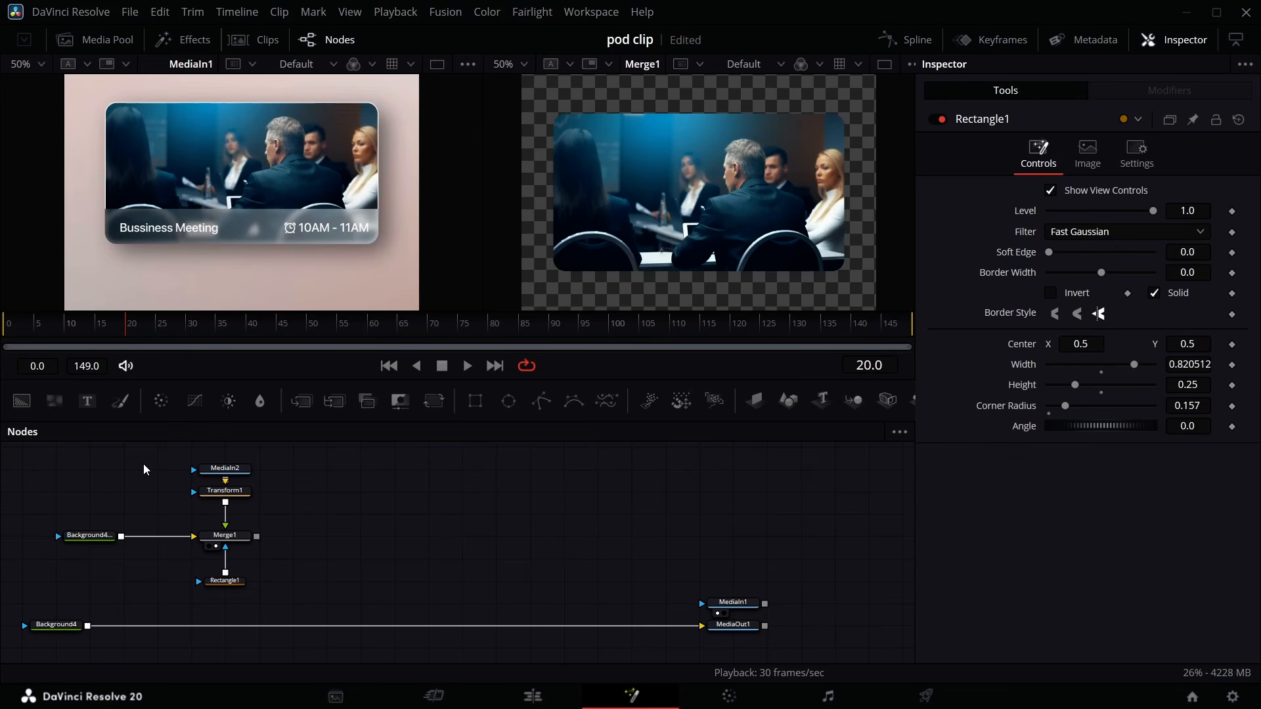
key(ctrl+v)
click(108, 474)
drag(22, 402, 130, 506)
drag(163, 474, 122, 543)
click(146, 498)
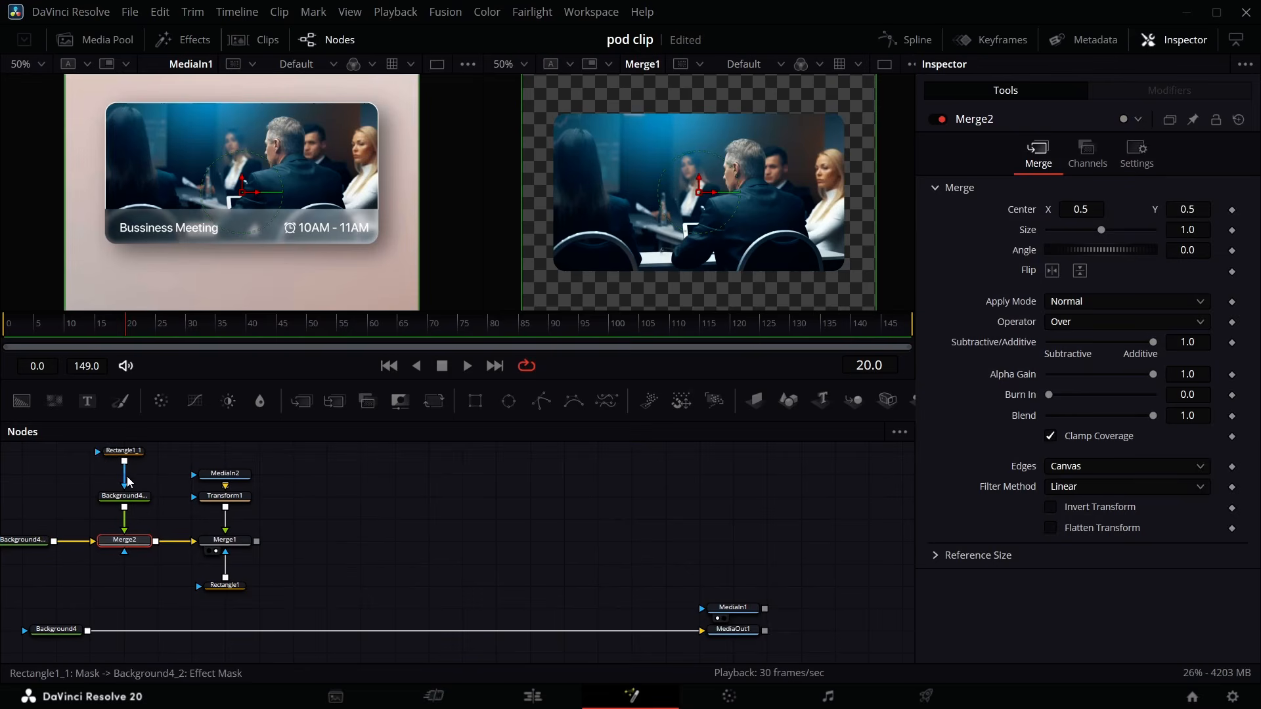
- Set the pasted Background4_2 node's color to white
click(128, 497)
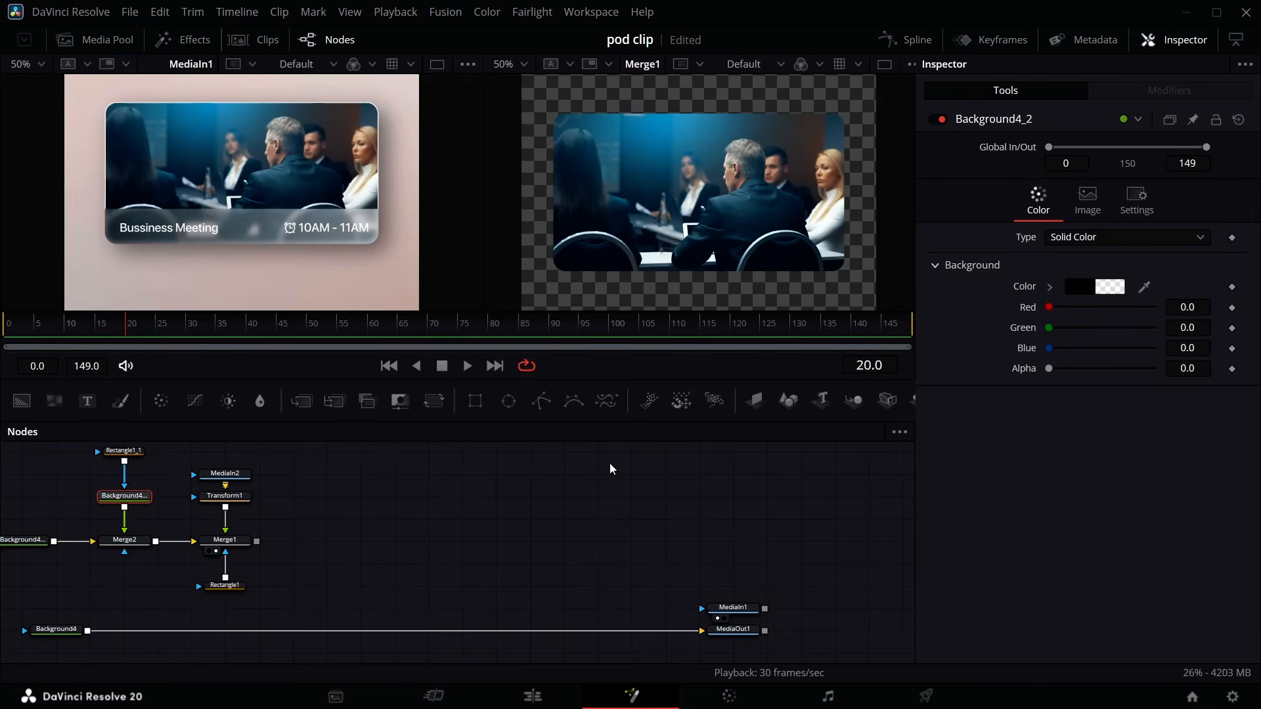
click(1086, 290)
drag(826, 219, 824, 207)
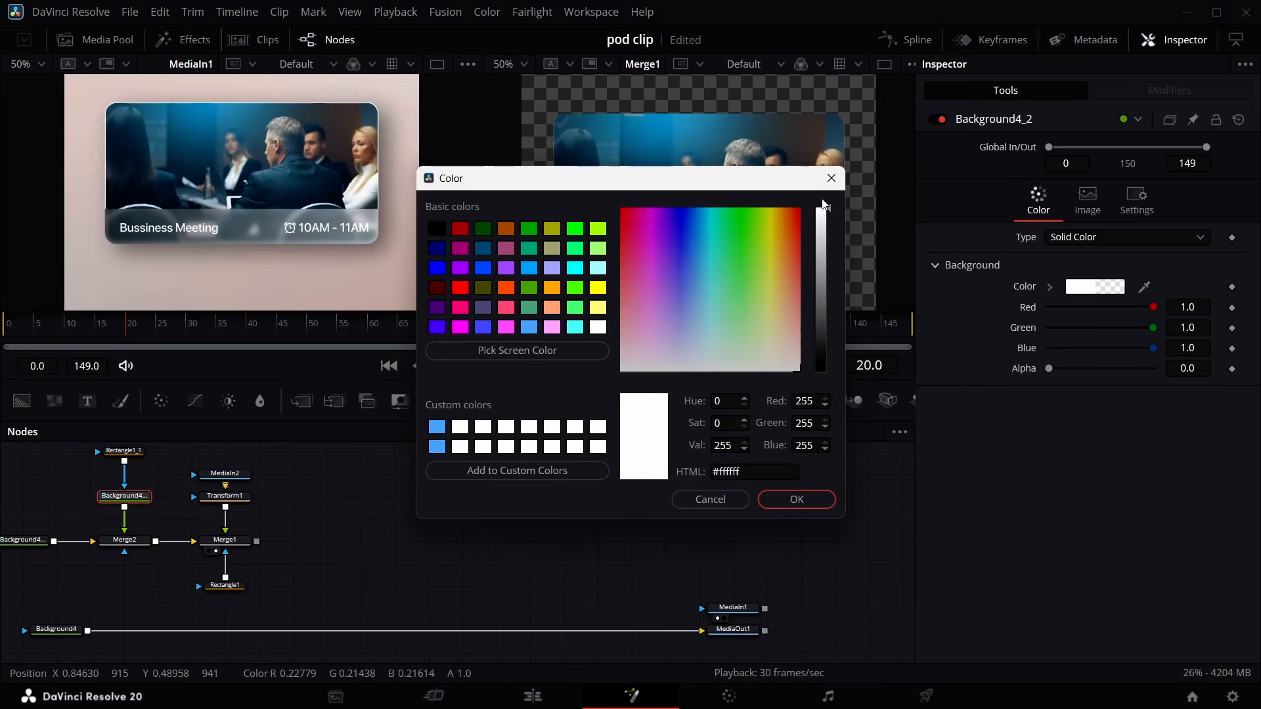
click(796, 500)
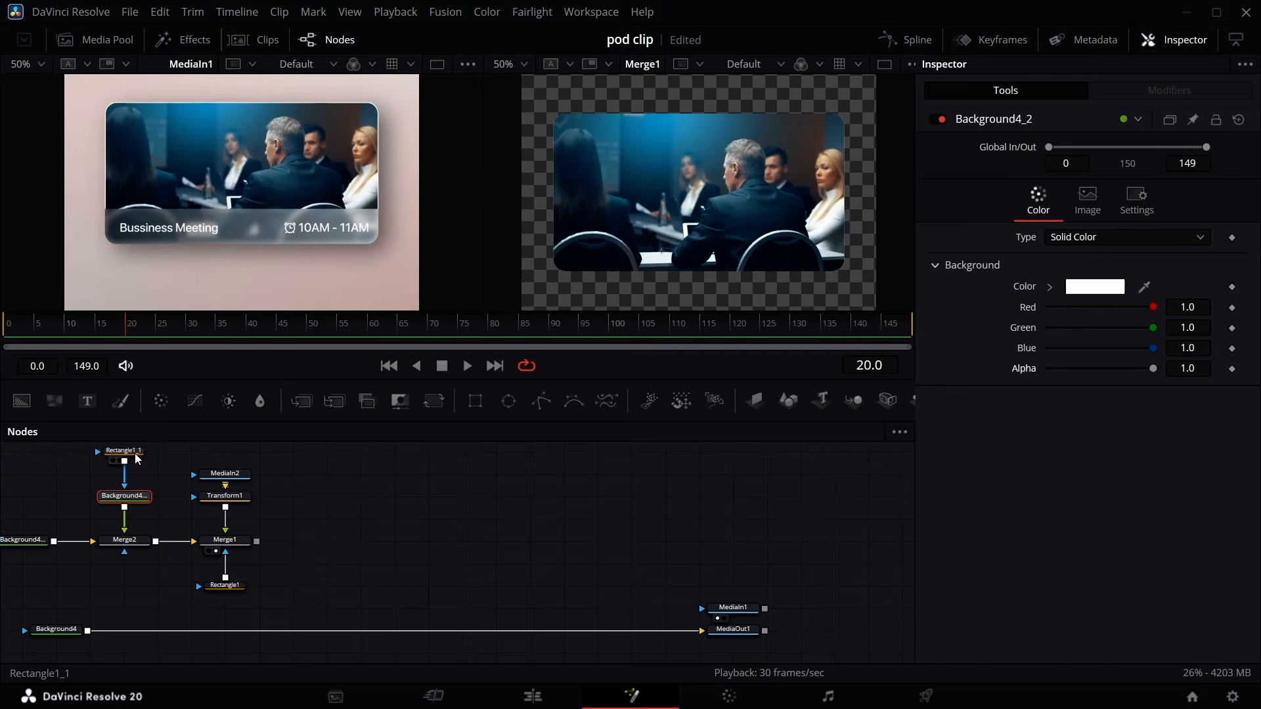
- Turn Rectangle1_1 into an outline by disabling Solid and setting its border width to about 0.0043
click(124, 451)
scroll(171, 464, up, 1)
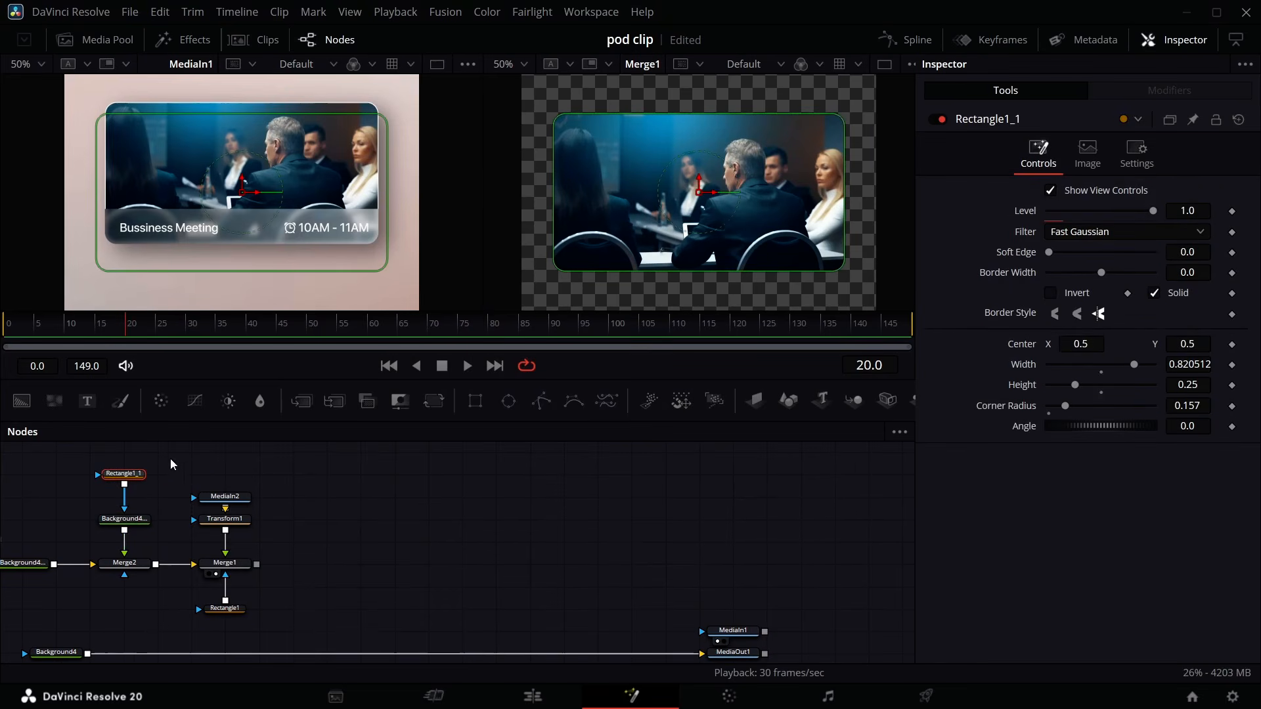
click(1154, 294)
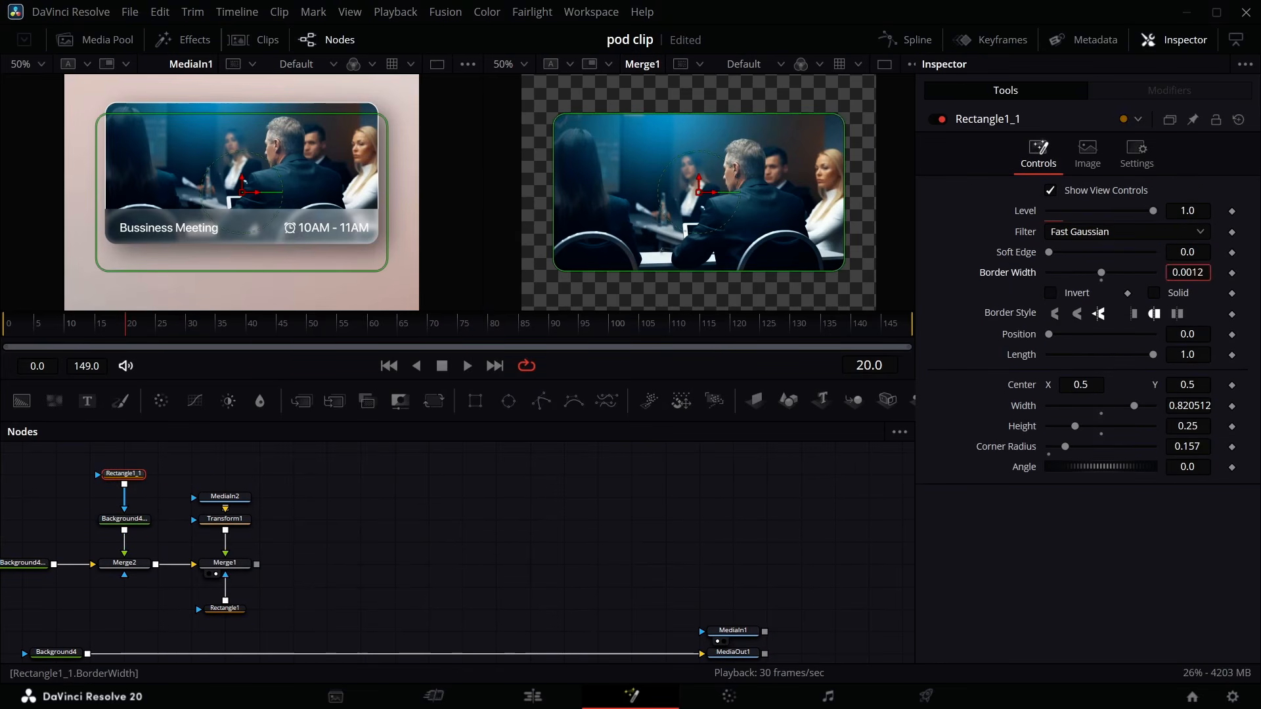
click(882, 262)
mouse_move(1188, 273)
mouse_down()
mouse_move(1206, 272)
mouse_move(1188, 273)
mouse_up()
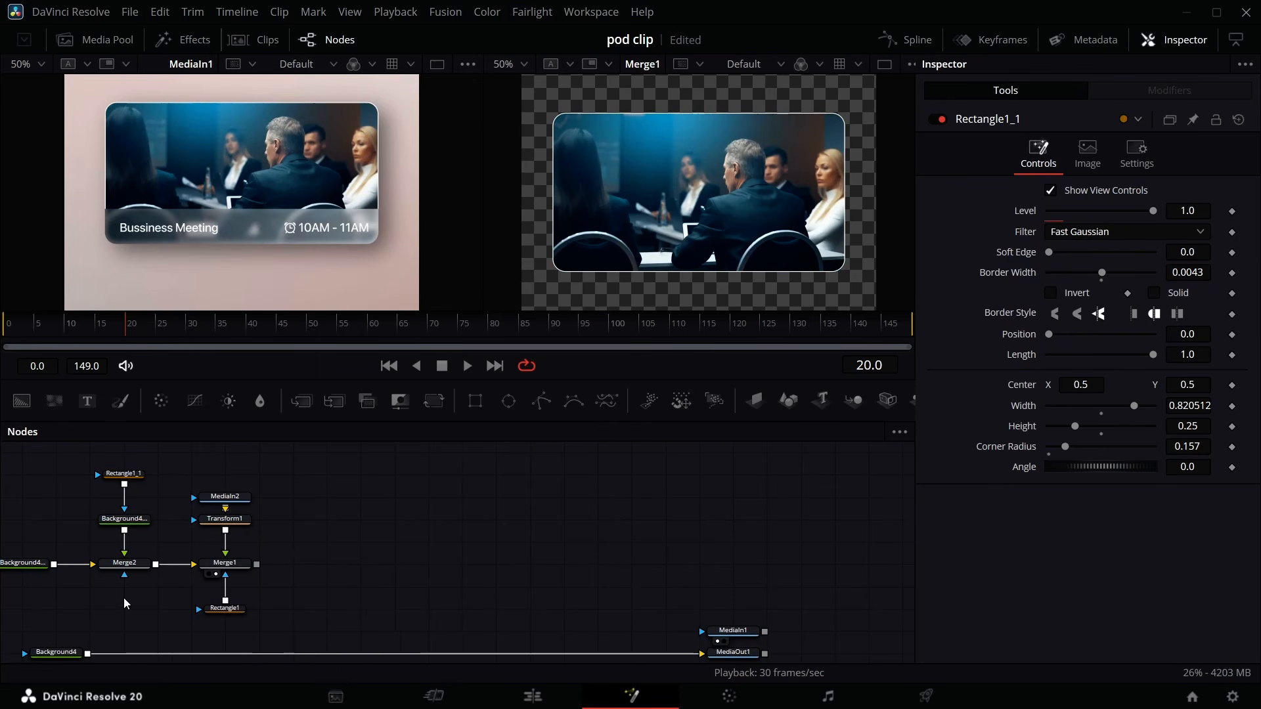
- Add a Background, a Rectangle2 mask on a second Background, and merge them together in a new Merge3
drag(14, 563, 215, 480)
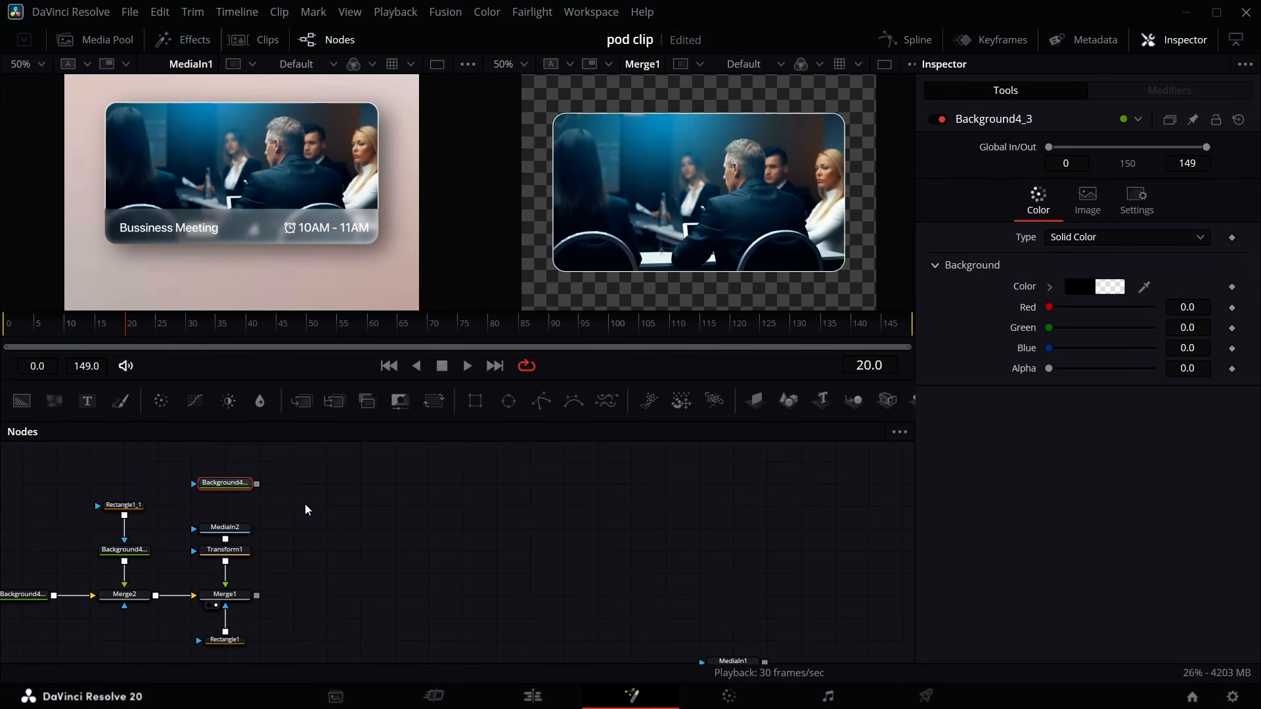
scroll(305, 504, up, 3)
drag(475, 402, 327, 516)
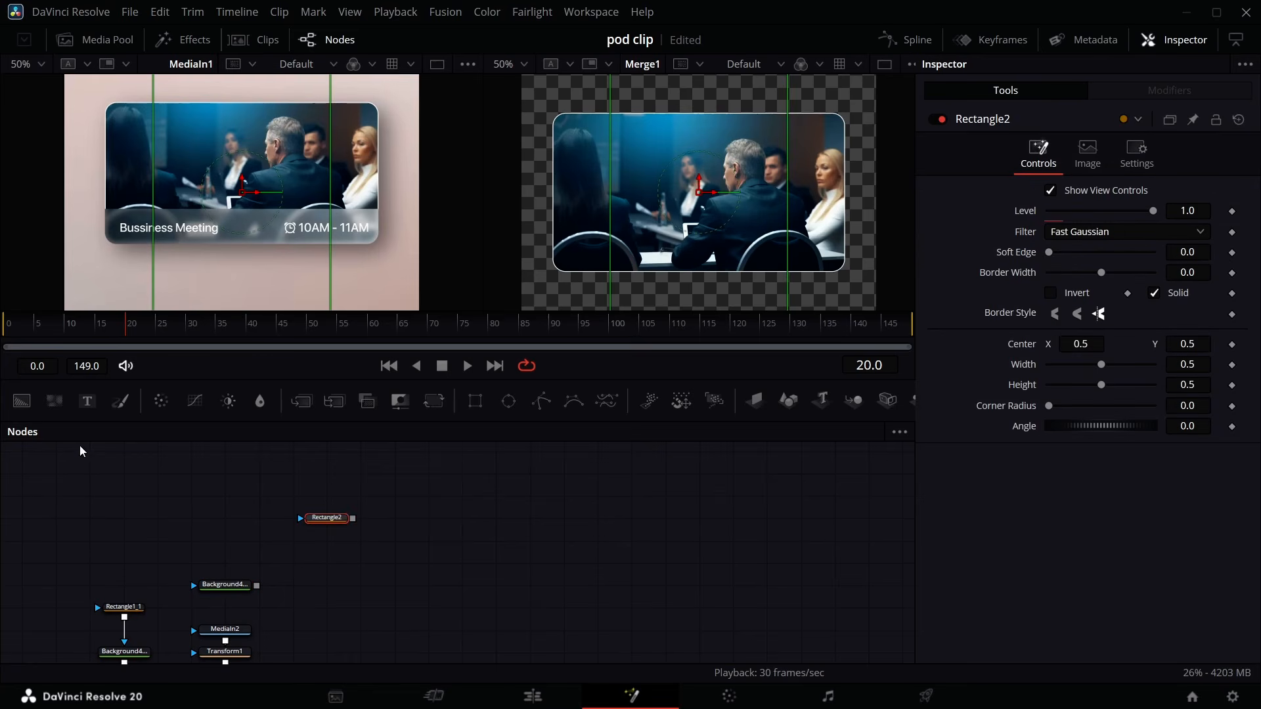
drag(24, 403, 321, 543)
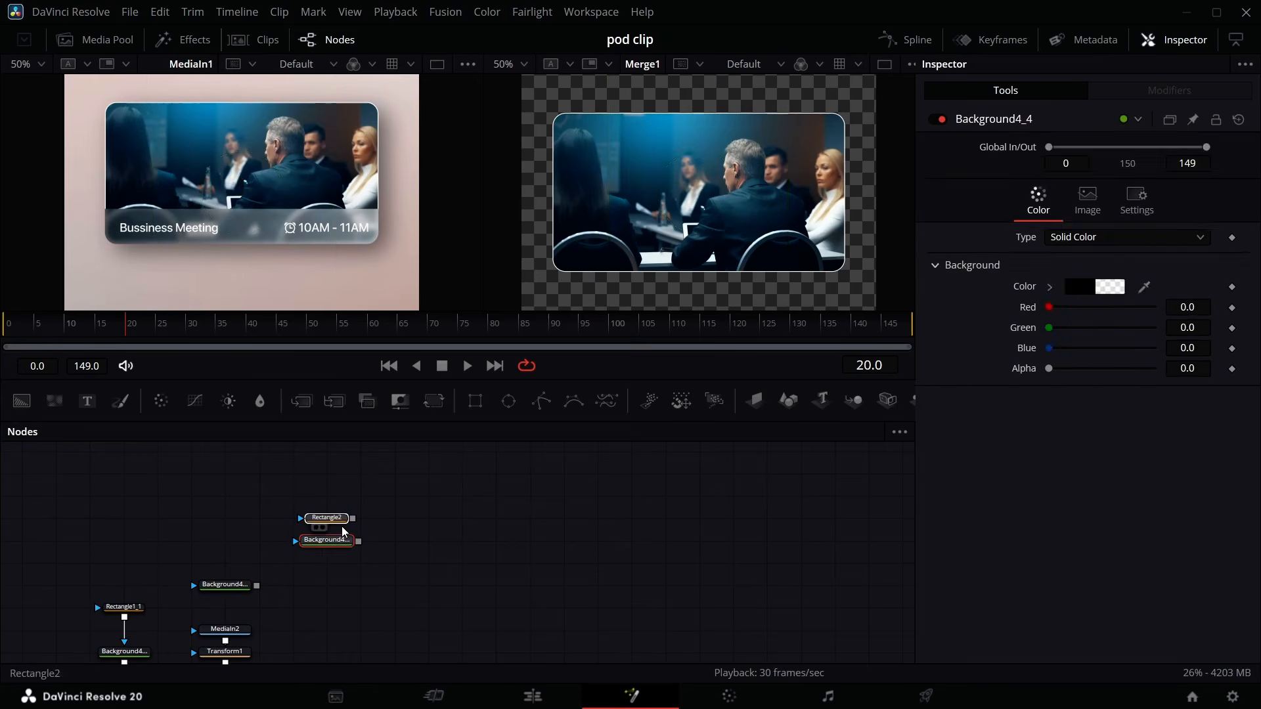
drag(339, 520, 339, 498)
drag(352, 497, 257, 586)
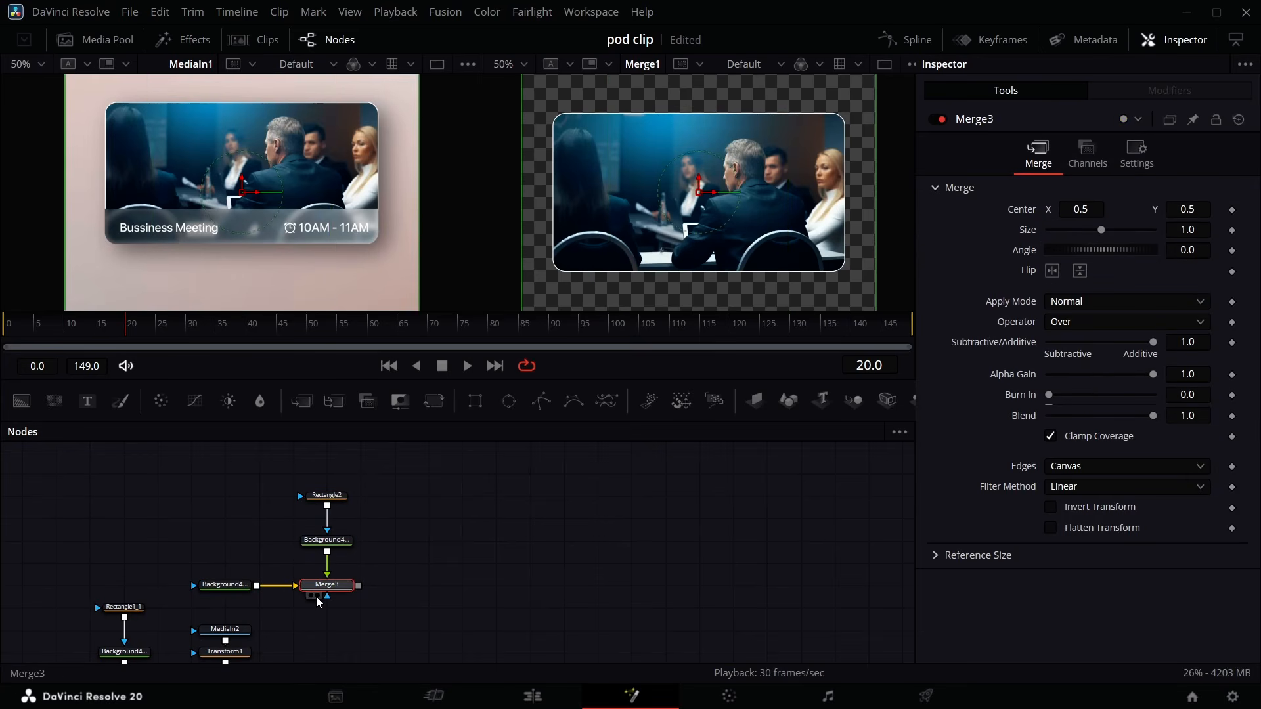
click(318, 596)
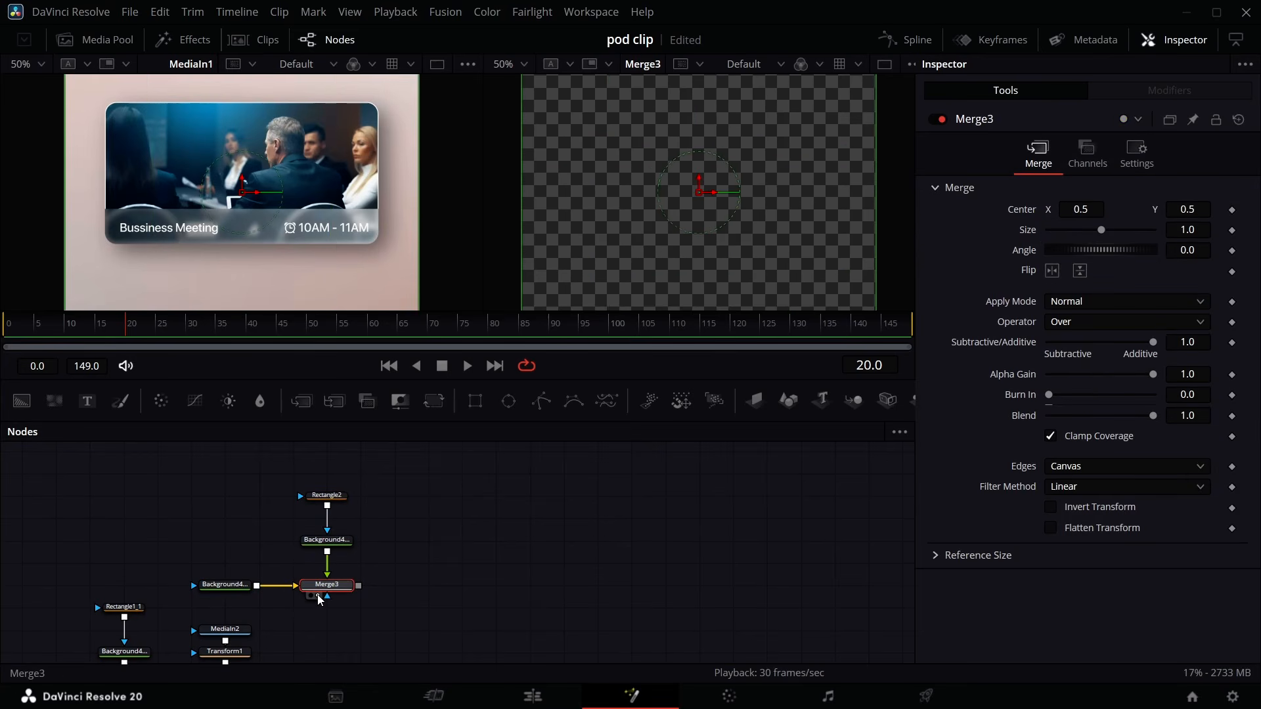
- Make Background4_4 a linear Gradient, moving its start to about X 0.15 and setting the start color near-black
click(341, 544)
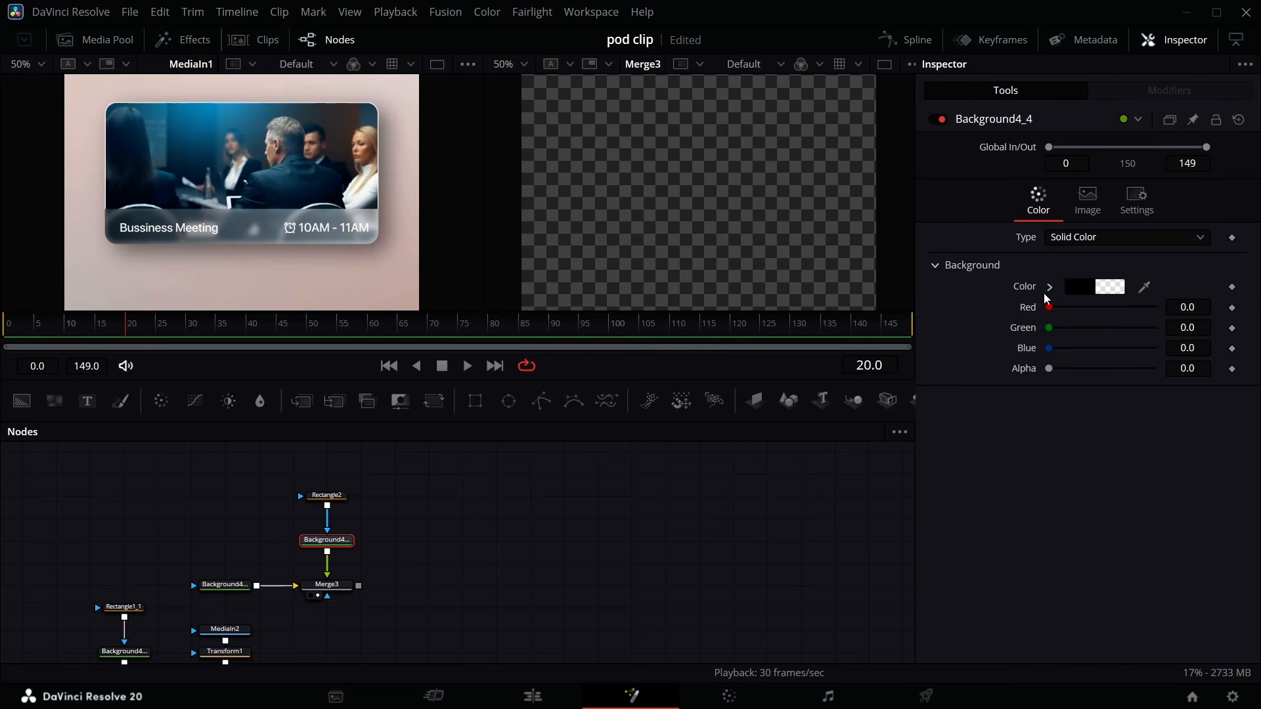
click(1072, 246)
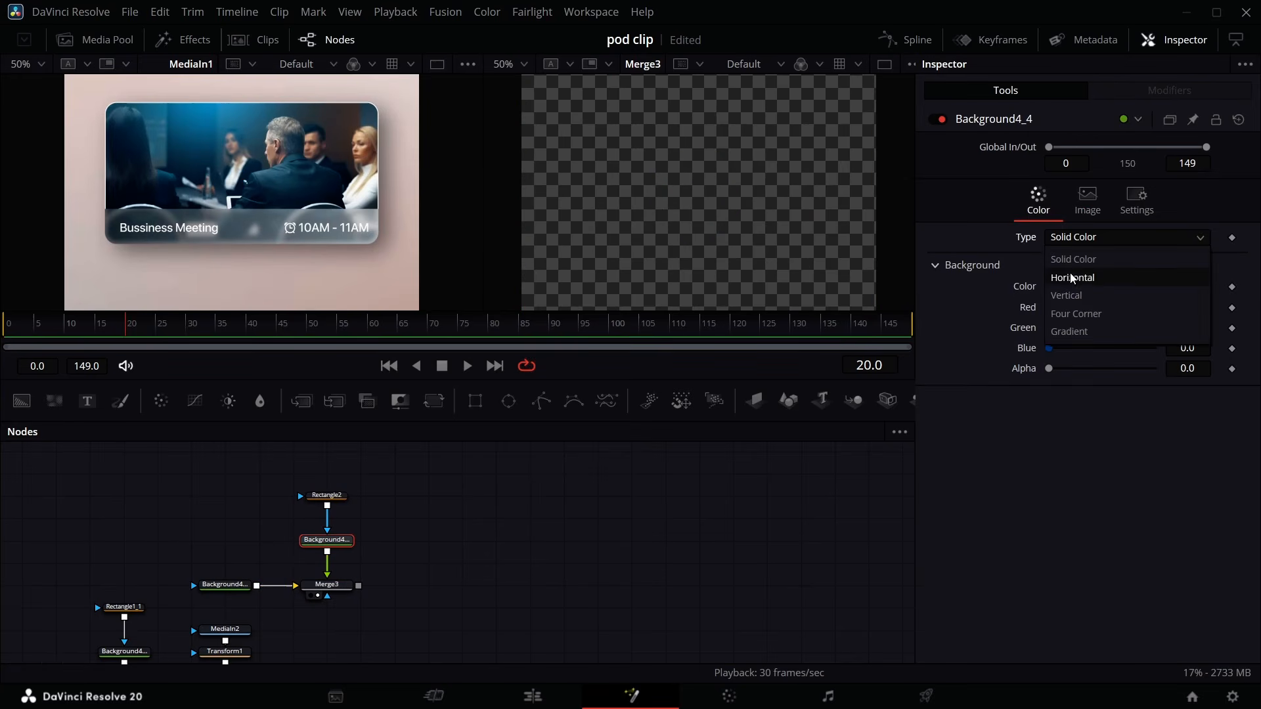
click(1072, 331)
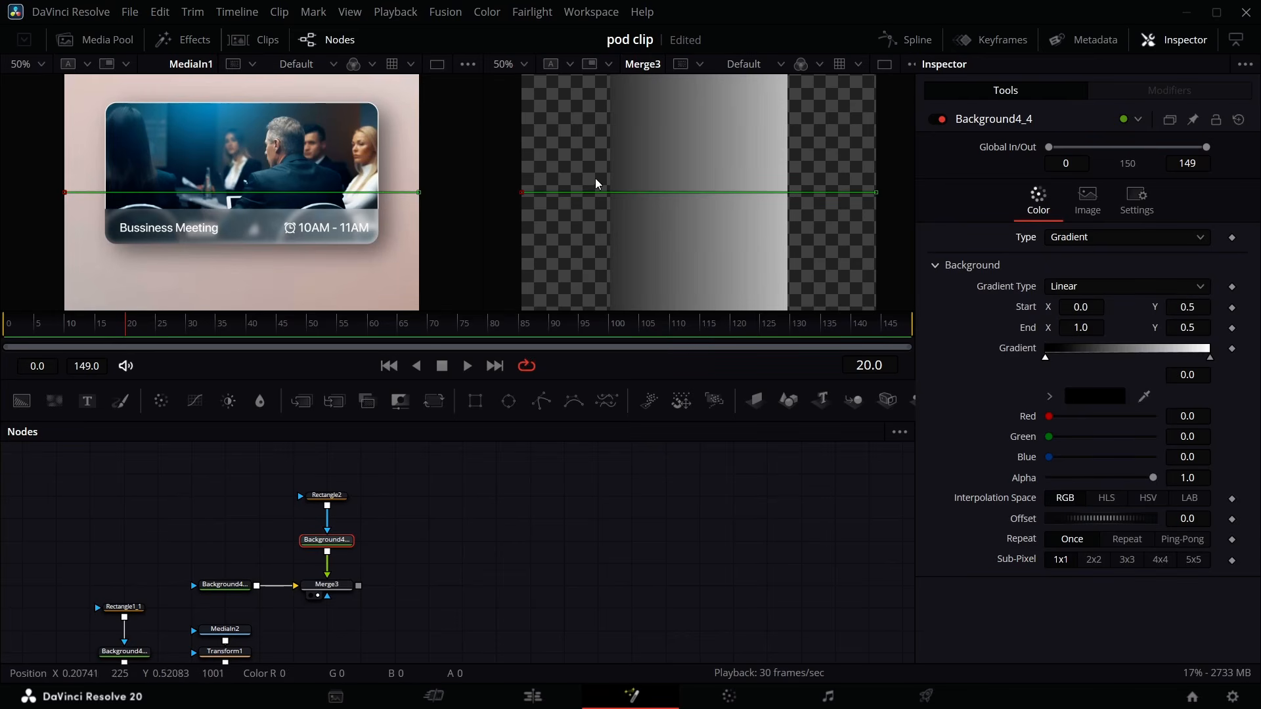
drag(521, 191, 568, 191)
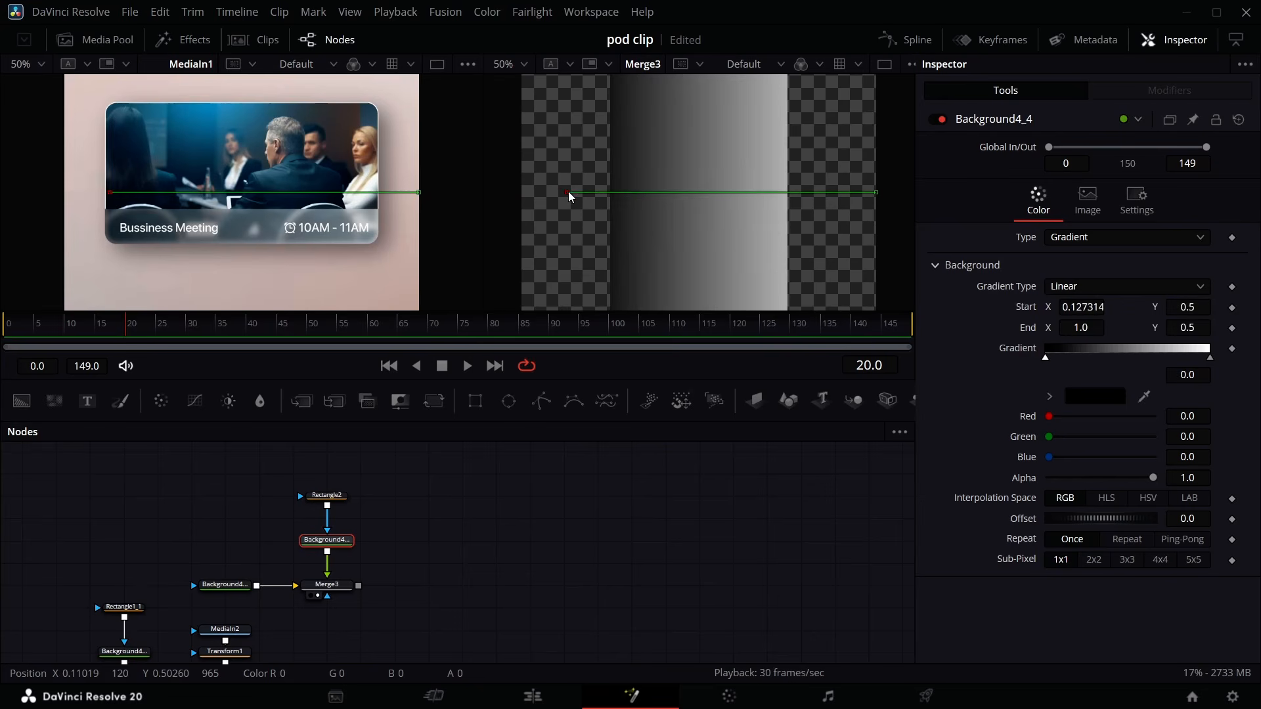
click(1103, 396)
click(818, 355)
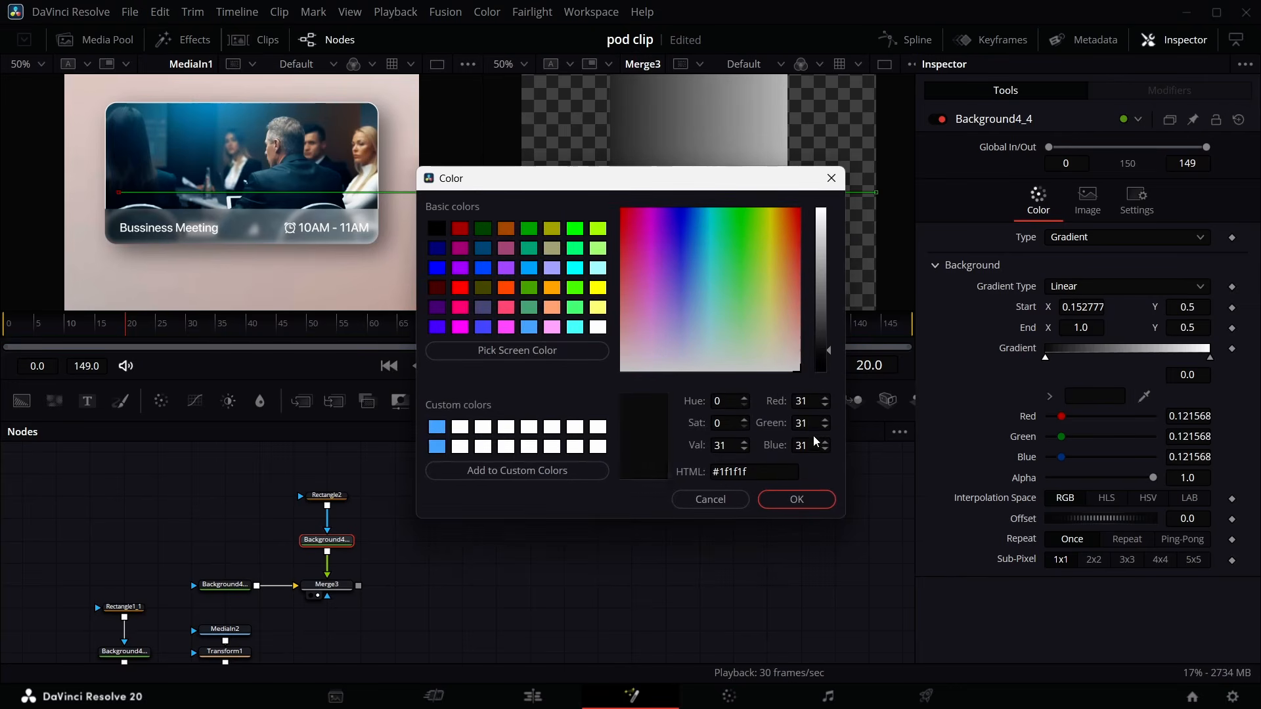
click(797, 499)
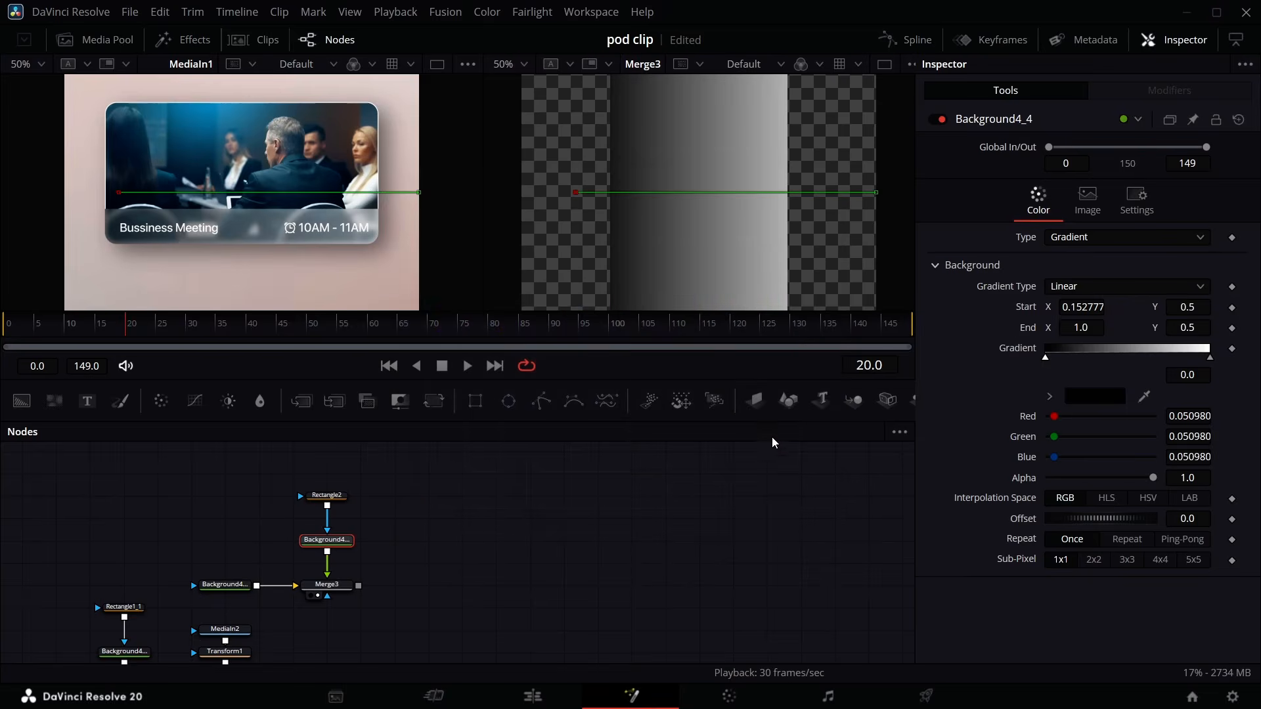
- Widen the Rectangle2 mask to about 0.858 and move Background4_4 up in the graph
click(342, 499)
drag(1189, 364, 1249, 364)
drag(348, 540, 348, 517)
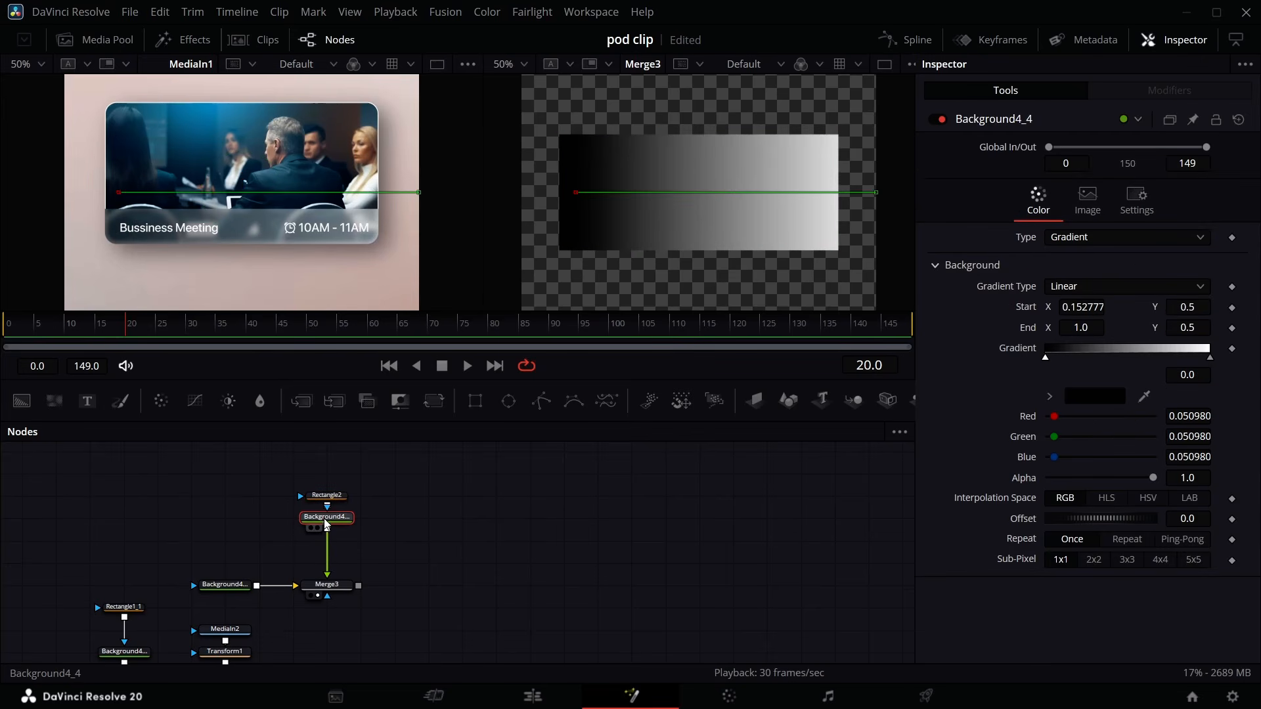
- Insert a Gaussian Blur node after Background4_4
key(shift+space)
text(gau)
key(Return)
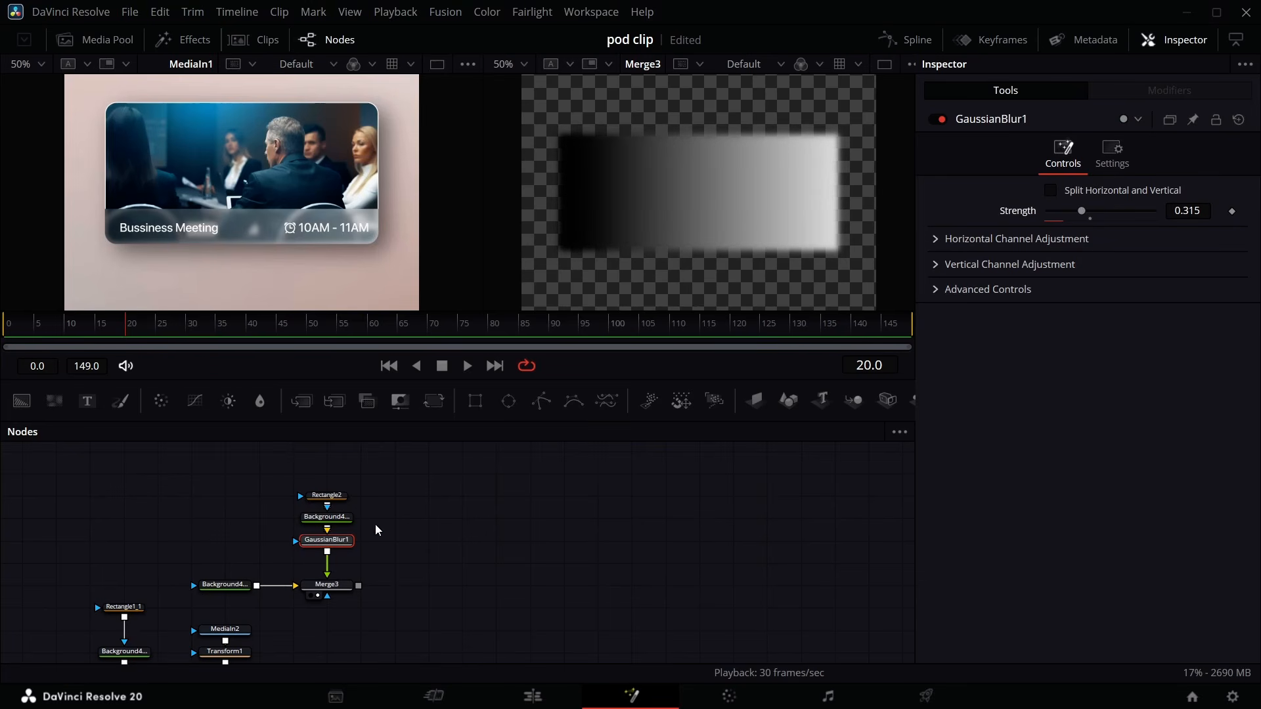
- Insert a Soft Glow after the blur, setting Glow Size to 0 and Gain to about 1.83
key(shift+space)
text(gau)
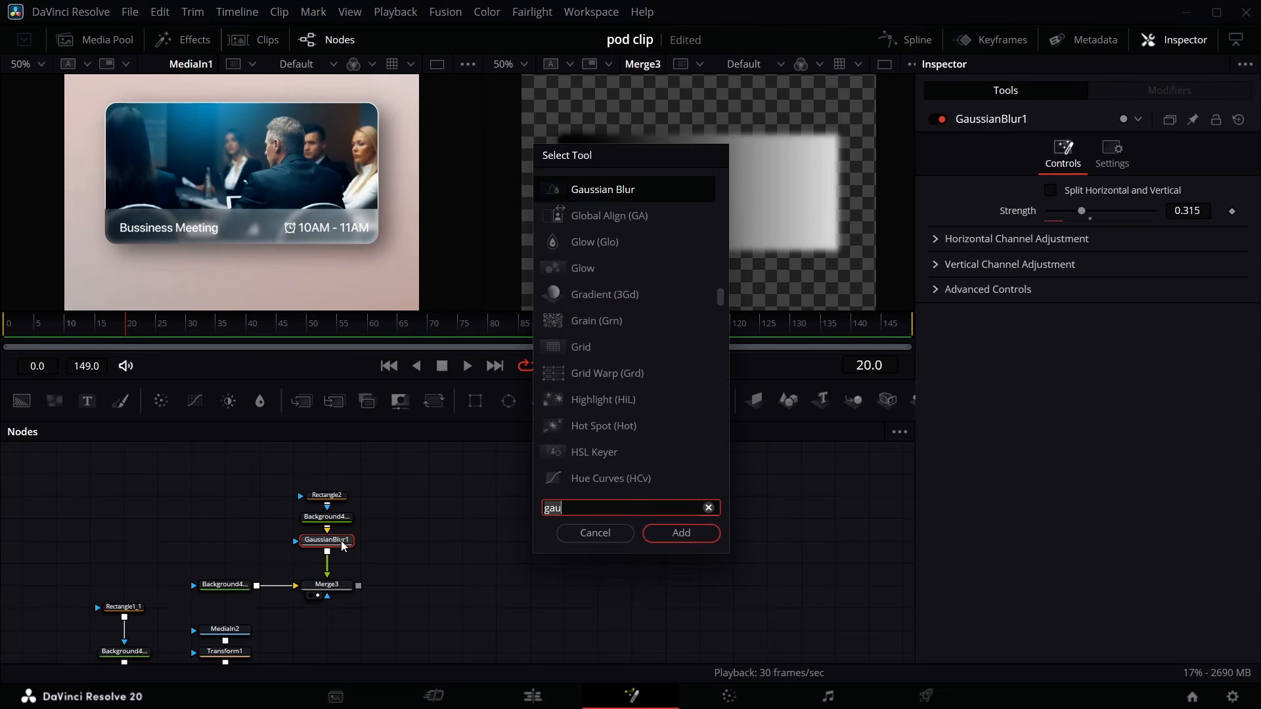
text(sof)
key(Return)
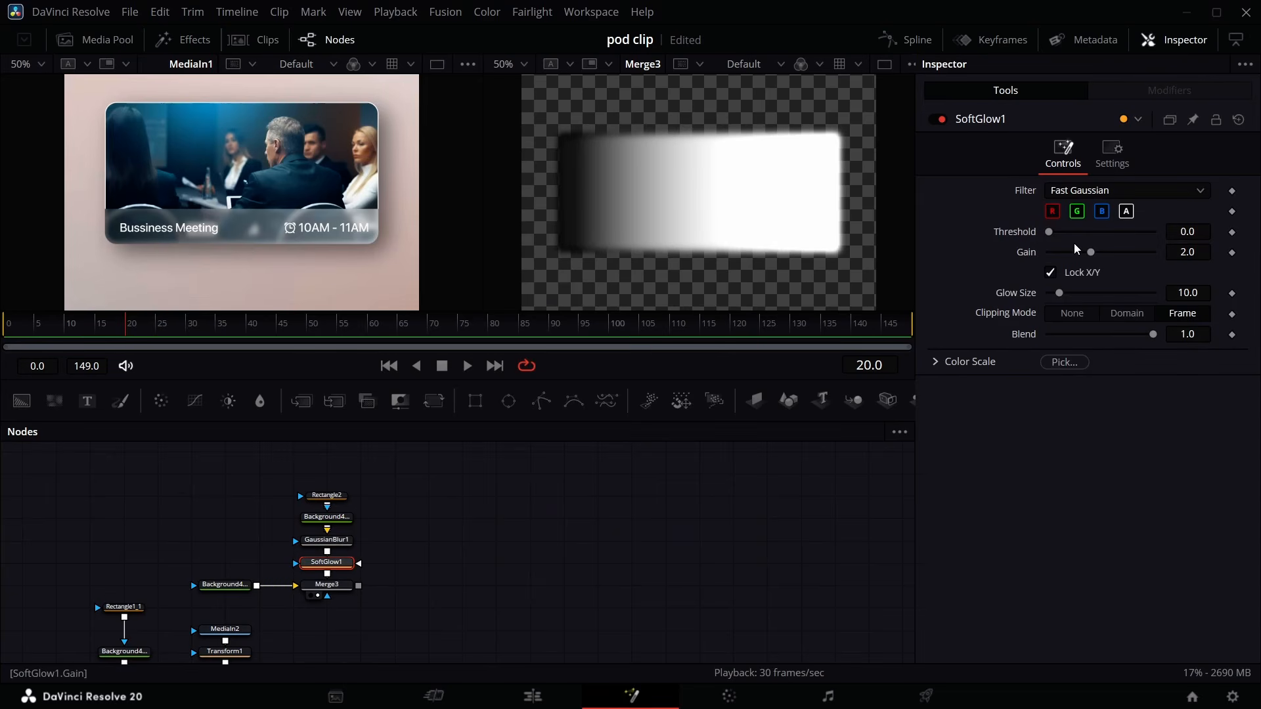
drag(1059, 293, 1026, 278)
drag(1193, 254, 1190, 253)
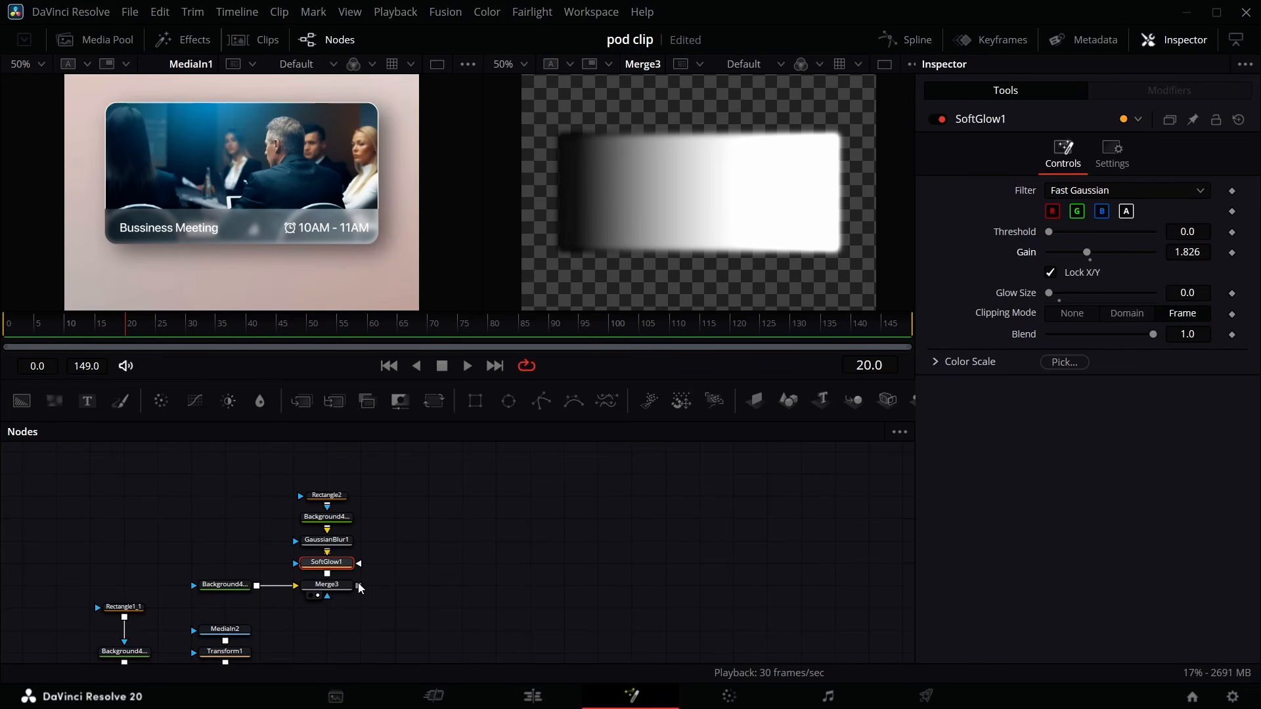
- Merge the Merge3 output over Merge1 with a new Merge4 and view Merge4
scroll(361, 584, down, 3)
drag(360, 483, 258, 594)
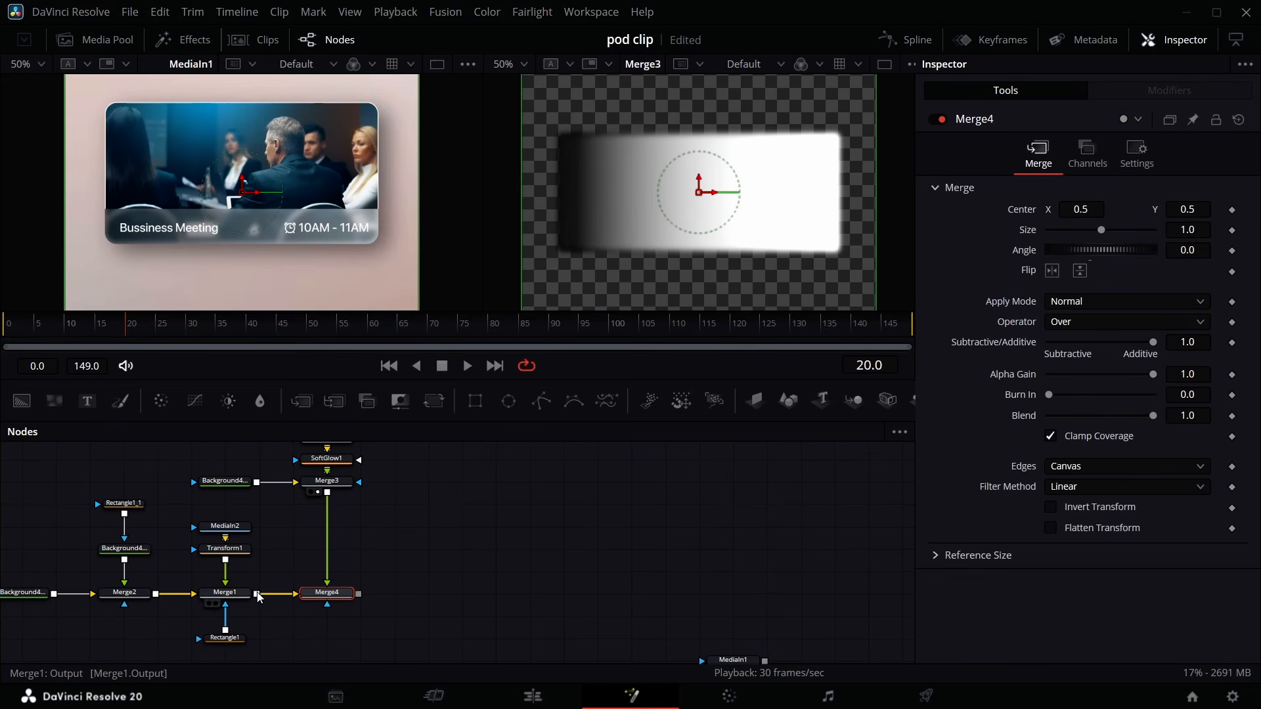
scroll(314, 597, down, 1)
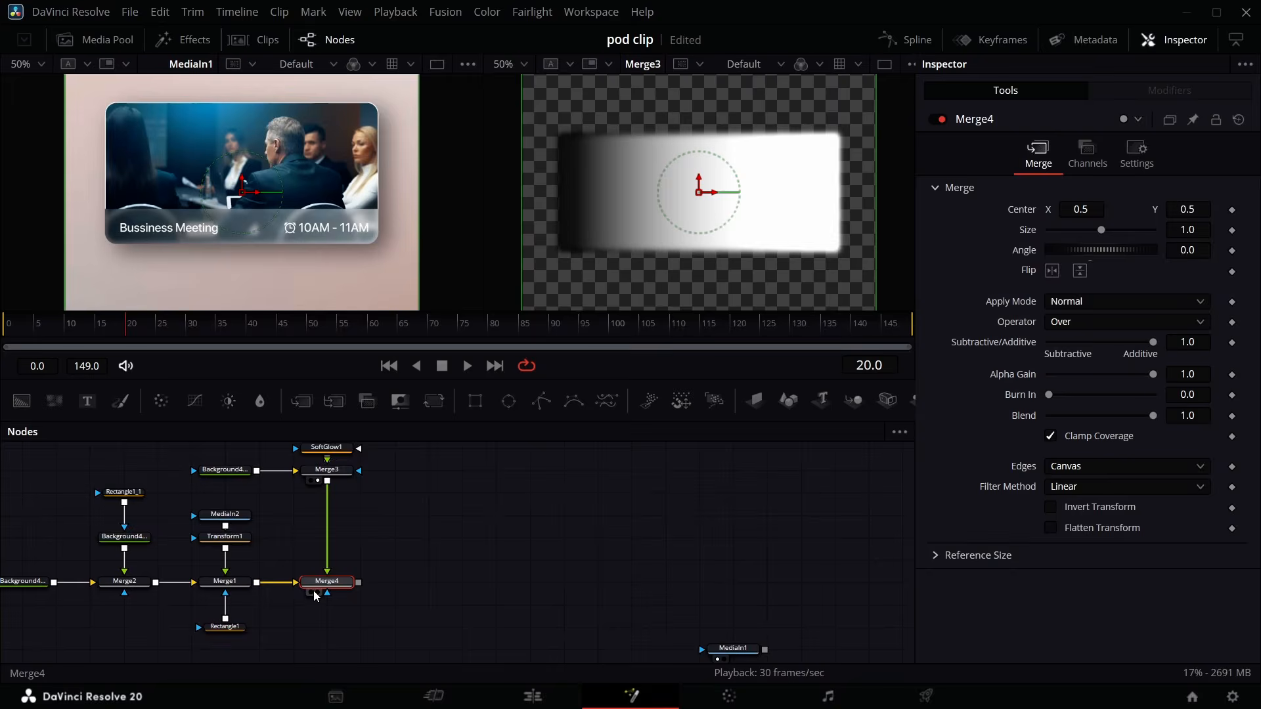
click(311, 592)
click(318, 592)
- Move the Rectangle2 mask down to a center Y of 0.355 and select Background4_4
scroll(333, 491, up, 4)
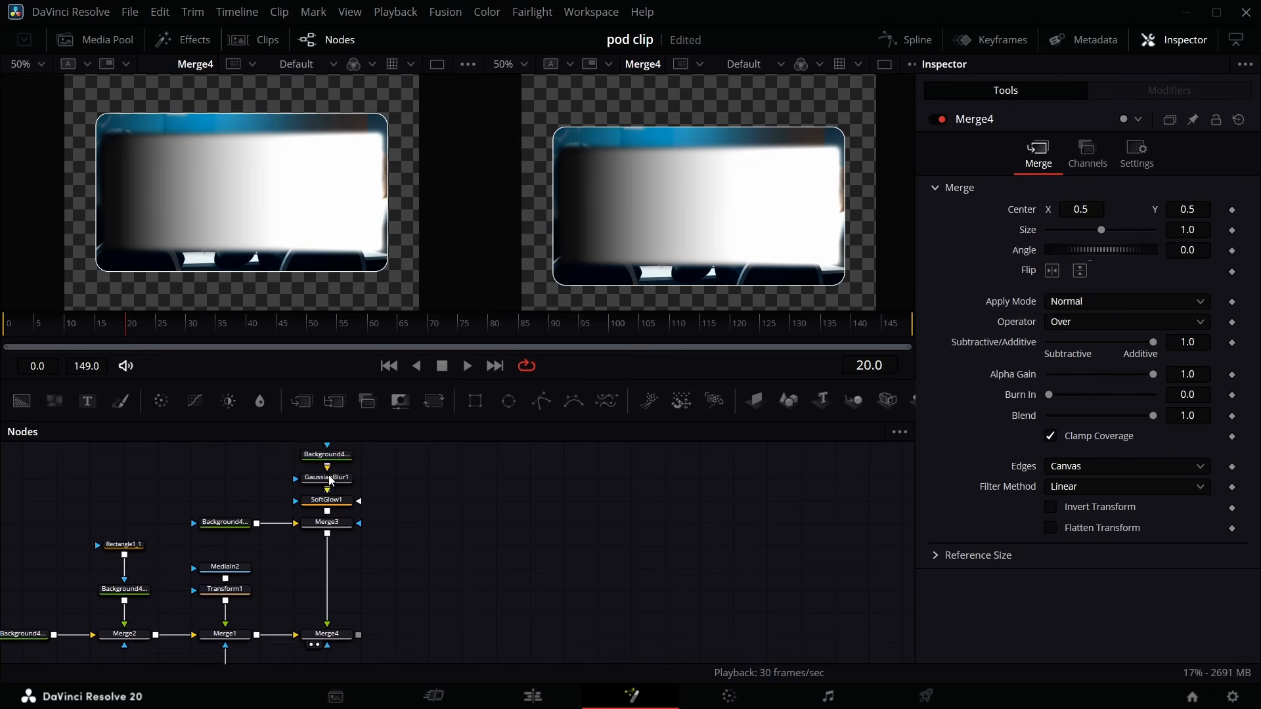
scroll(329, 477, up, 3)
click(330, 475)
drag(1188, 365, 1127, 347)
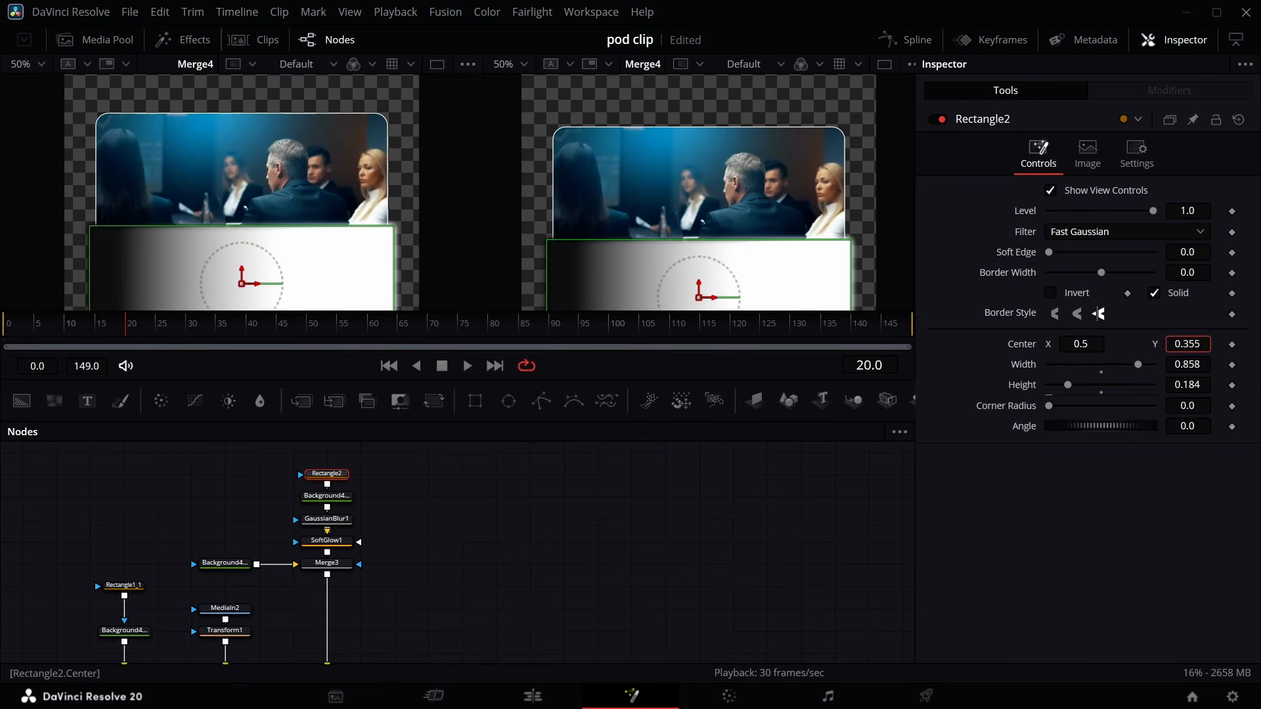
click(336, 498)
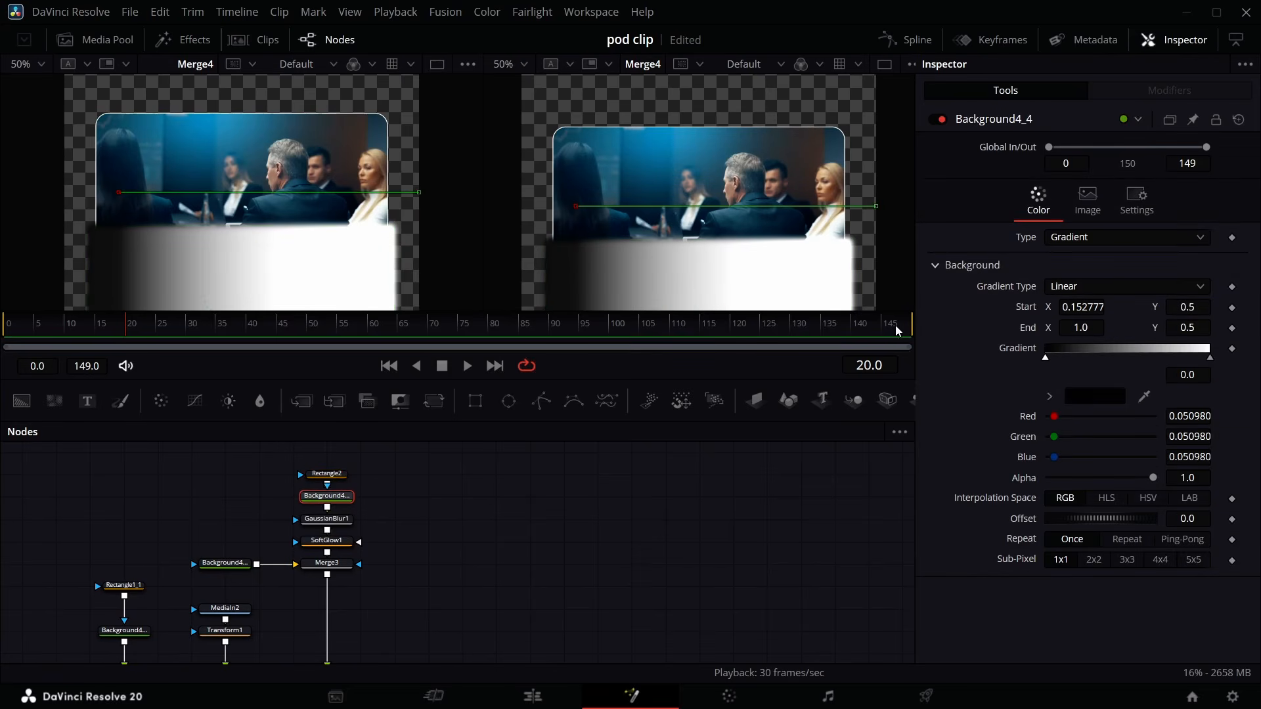
- Lighten the gradient's start color to a dark grey of about 0.21 in each channel
click(1093, 397)
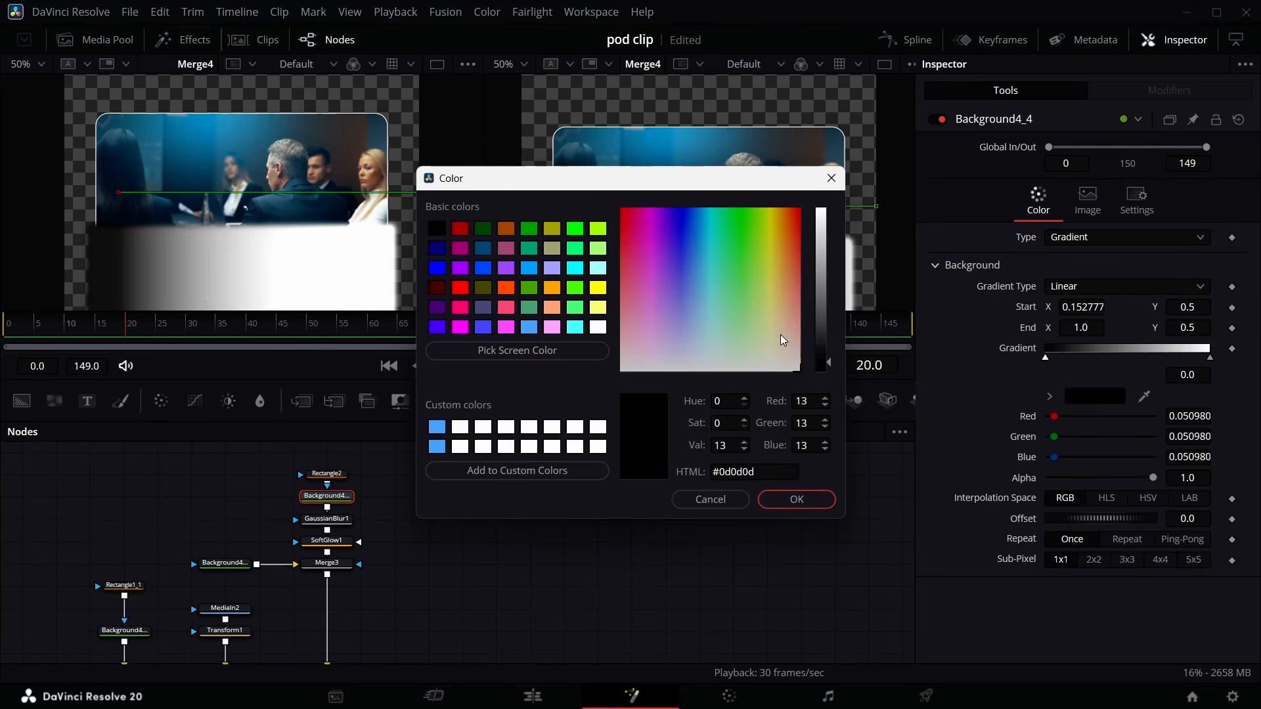
click(817, 343)
click(796, 500)
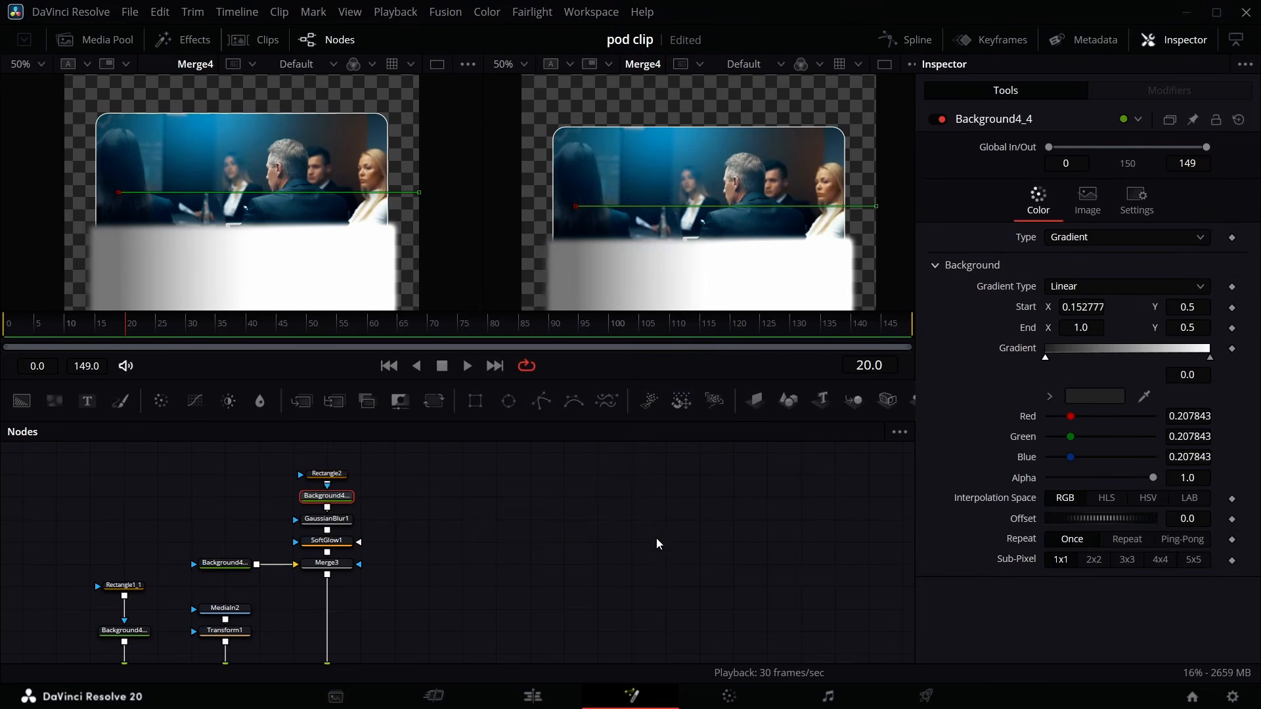
- Connect the Rectangle1 mask to Merge3's mask input so the overlay is clipped to the rounded card
scroll(184, 572, down, 3)
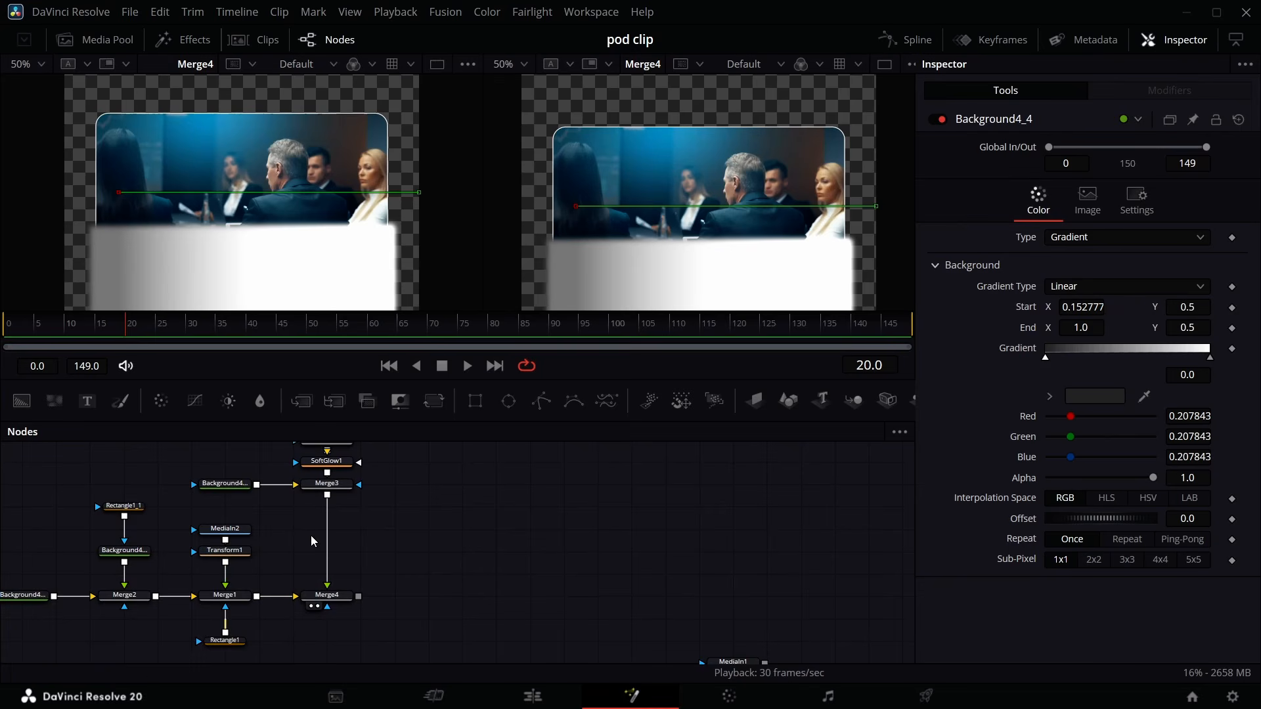
drag(225, 632, 353, 486)
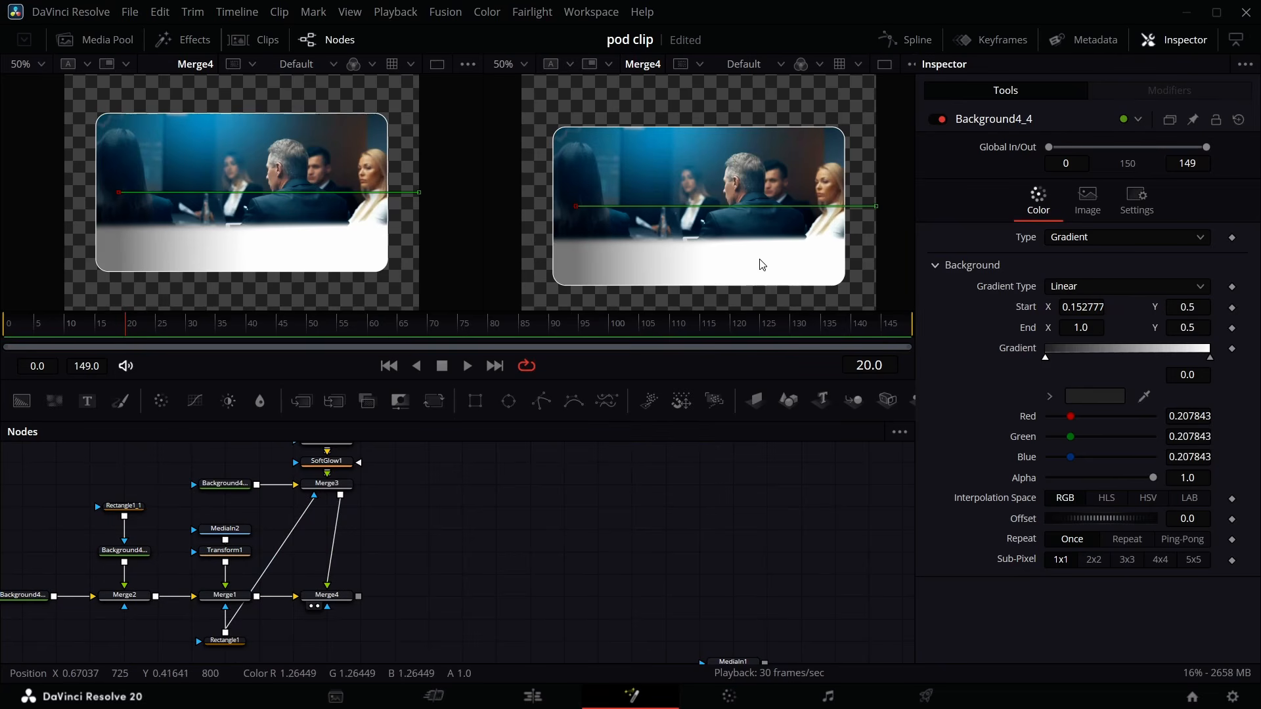
- Set Merge3's blend to about 0.646
scroll(333, 504, up, 3)
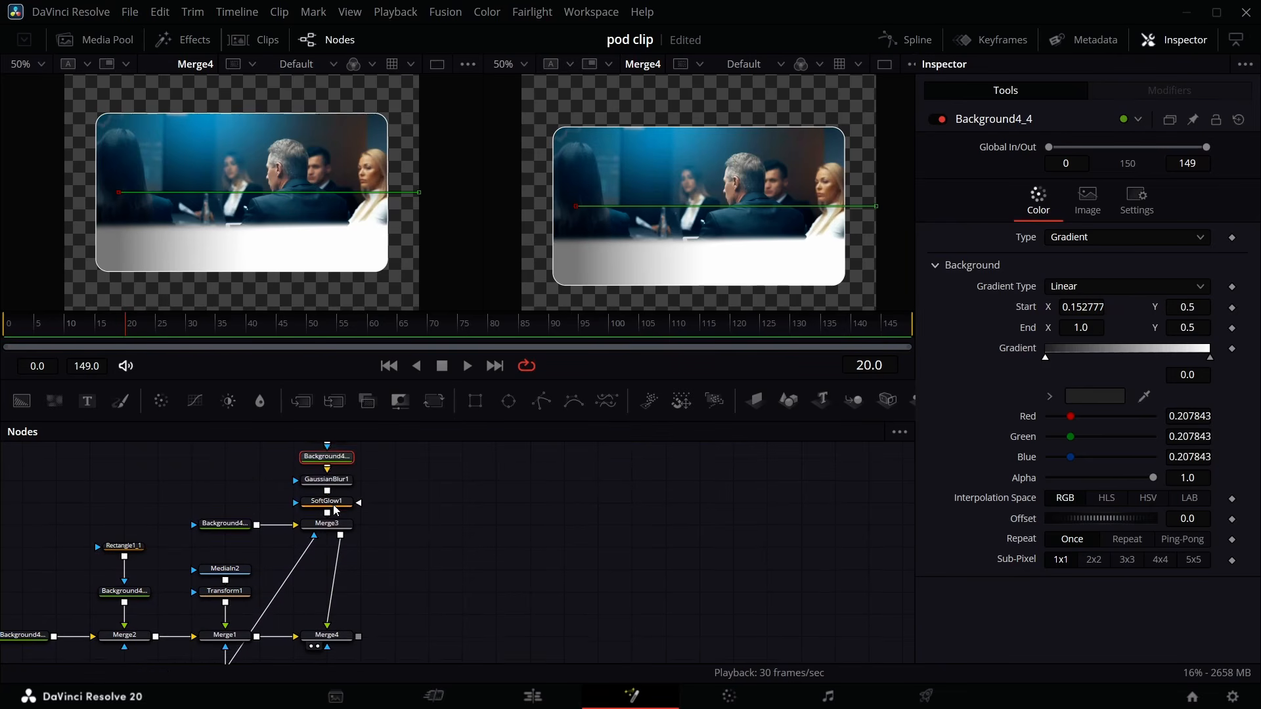
click(335, 549)
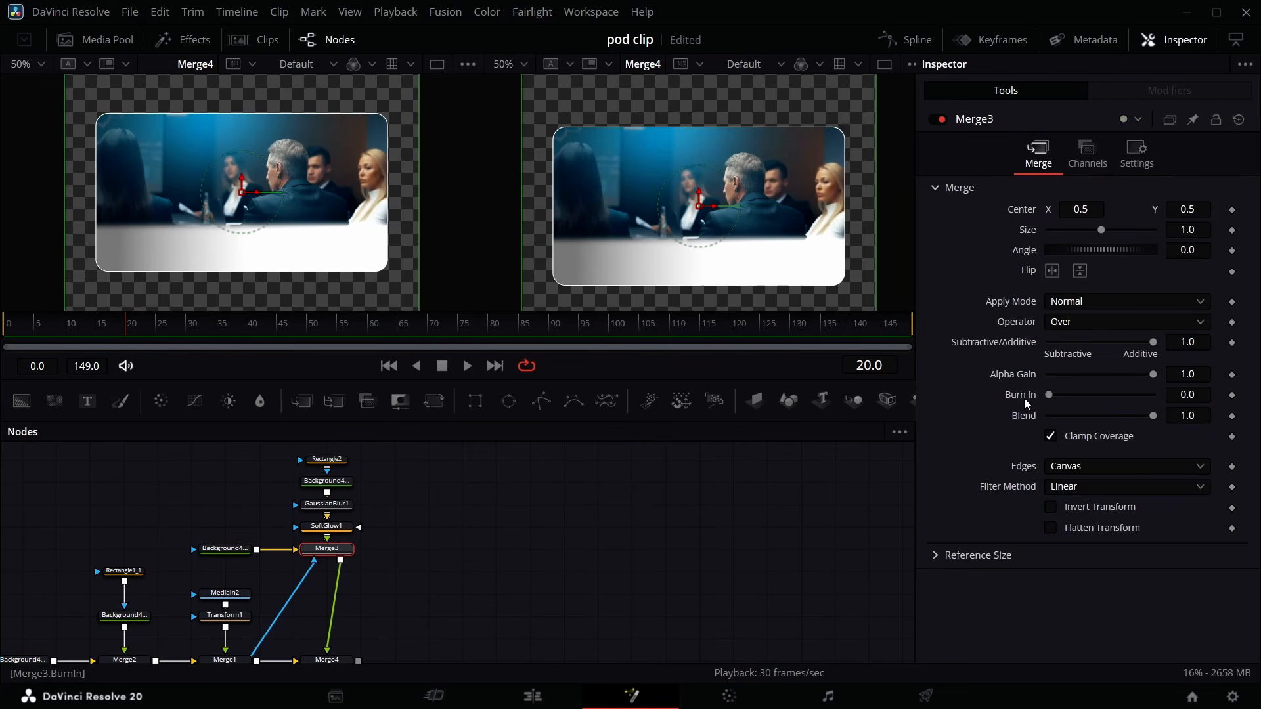
drag(1160, 416, 1108, 416)
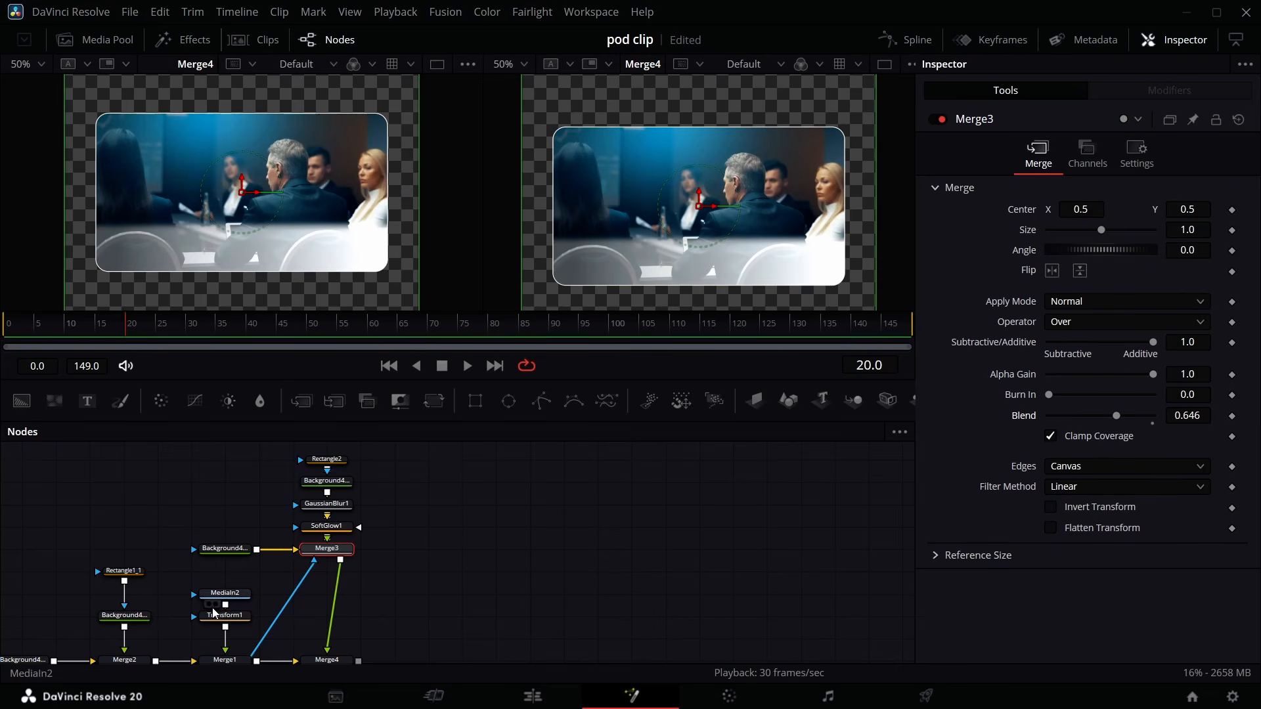
- Connect the Rectangle2 mask to the Gaussian Blur node's mask input as well
scroll(217, 611, down, 1)
scroll(222, 603, up, 3)
click(336, 494)
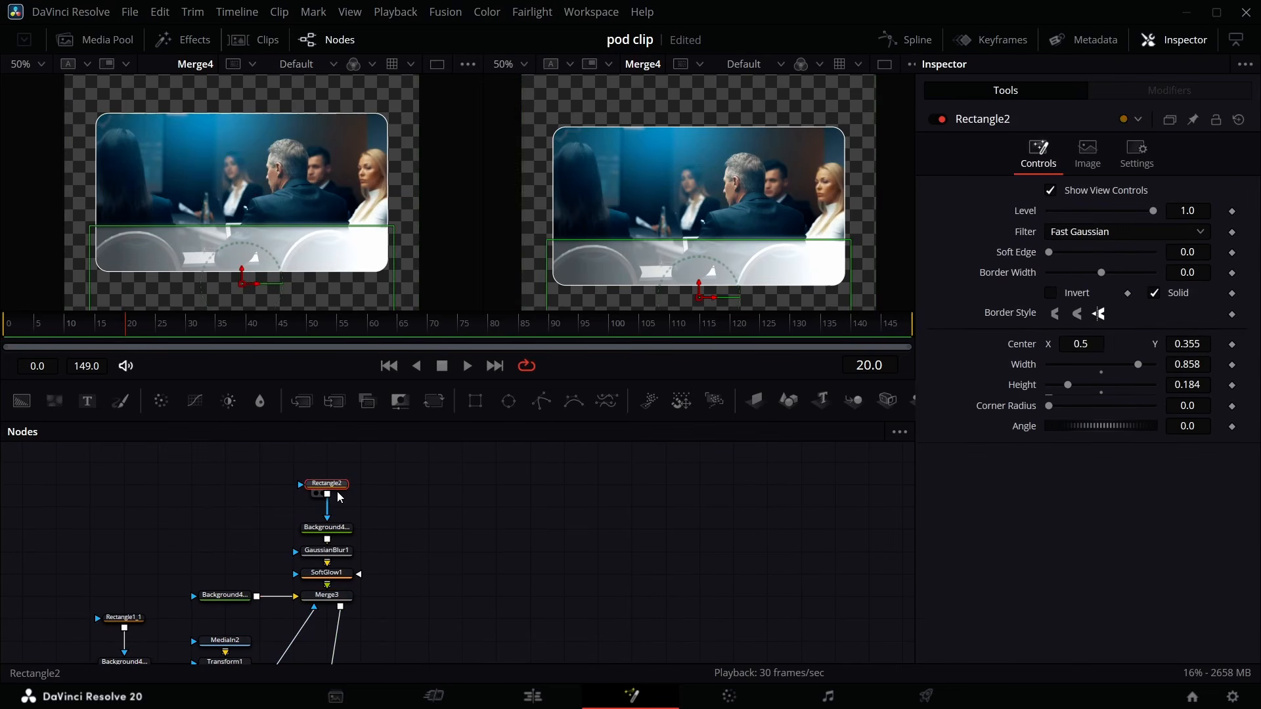
drag(327, 494, 295, 553)
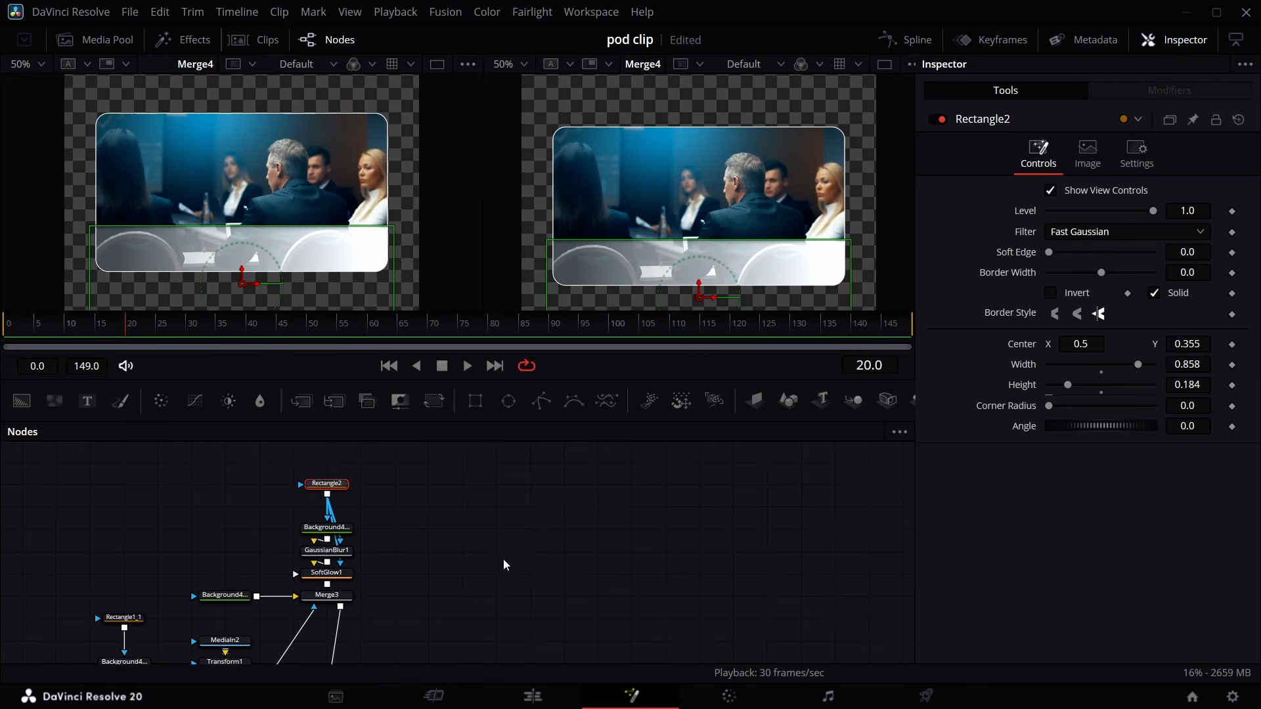
- Load MediaIn1 into the left viewer for reference and lower the Soft Glow gain to about 1.42
scroll(468, 558, down, 10)
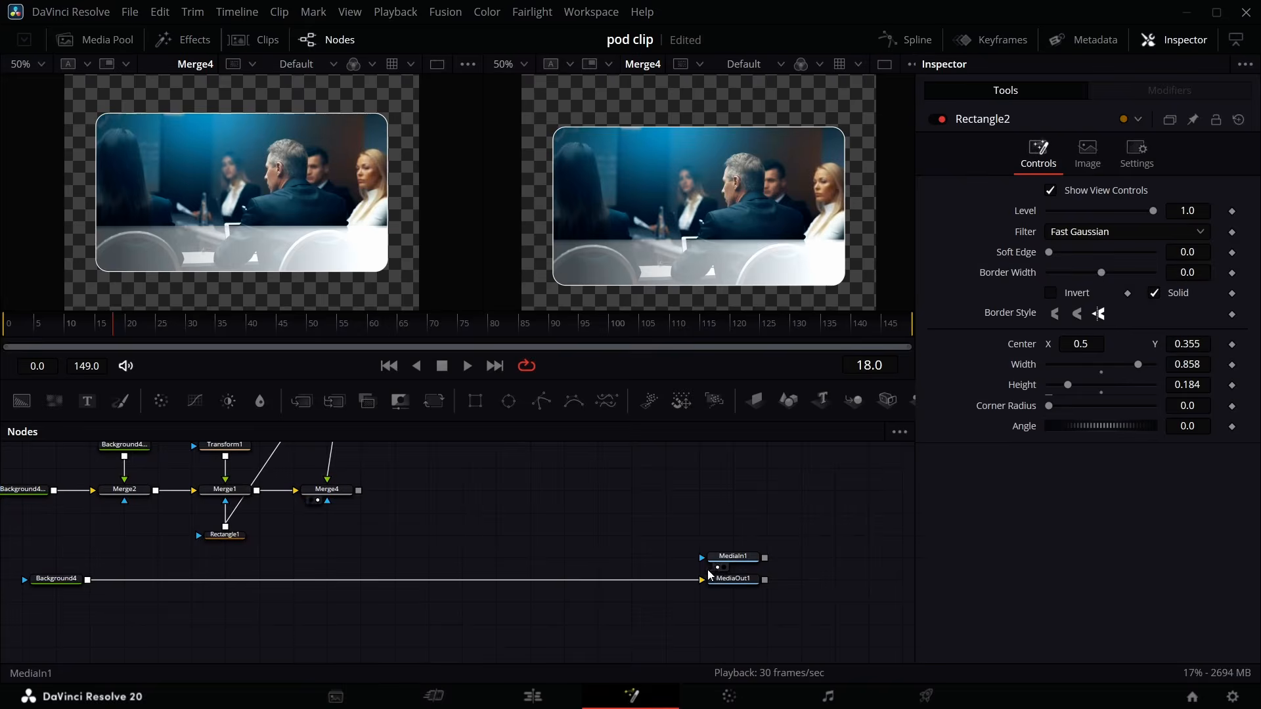
key(1)
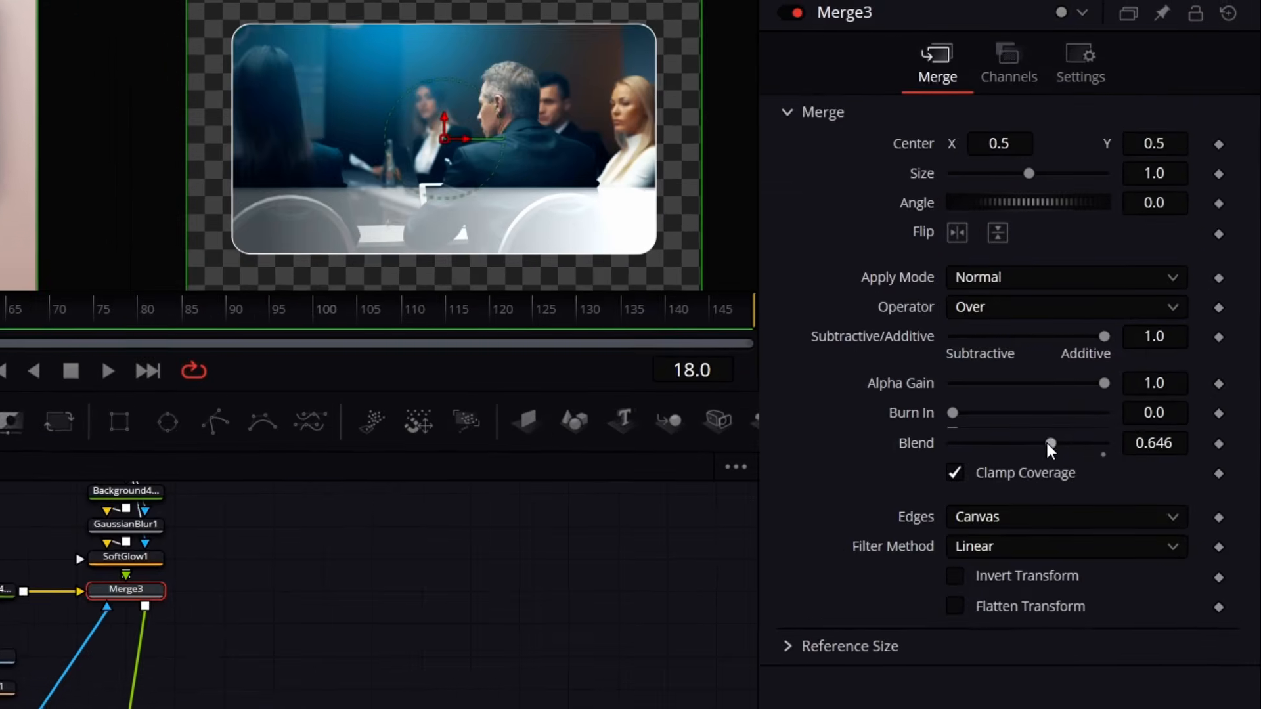
drag(1046, 443, 999, 451)
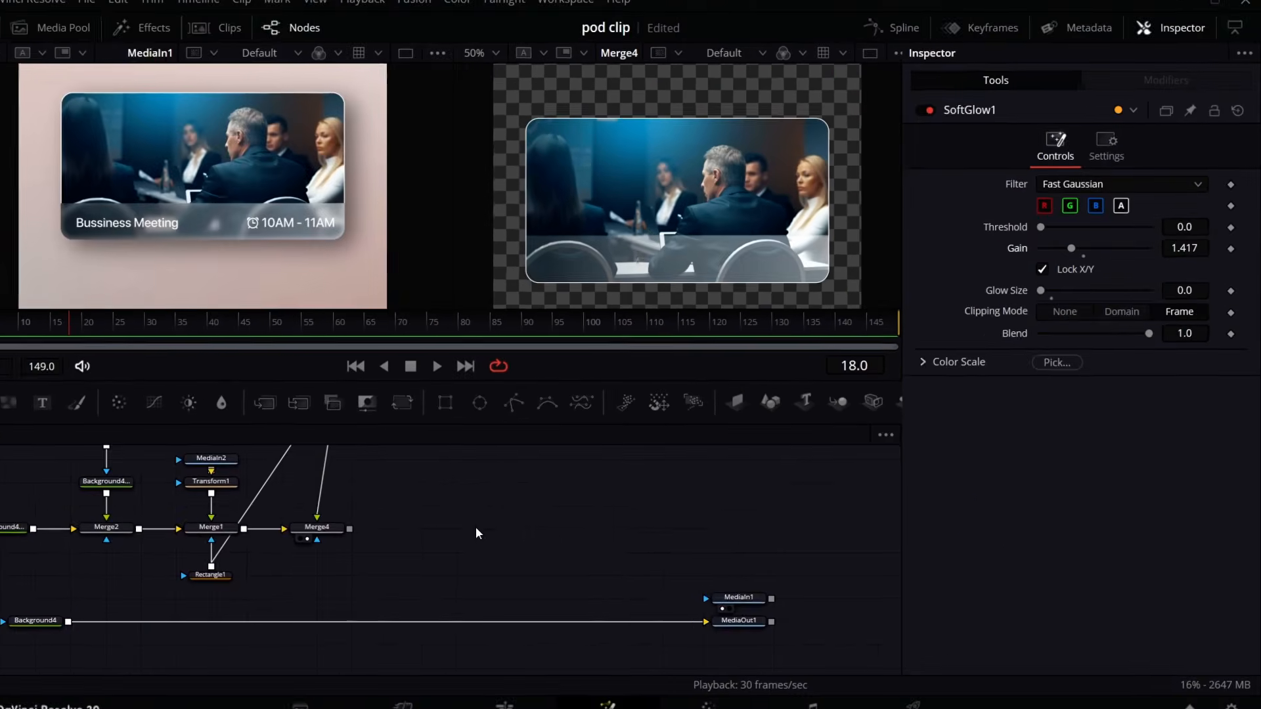
- Merge the Merge4 card output over the Background4 gradient that feeds the media output
scroll(516, 485, down, 3)
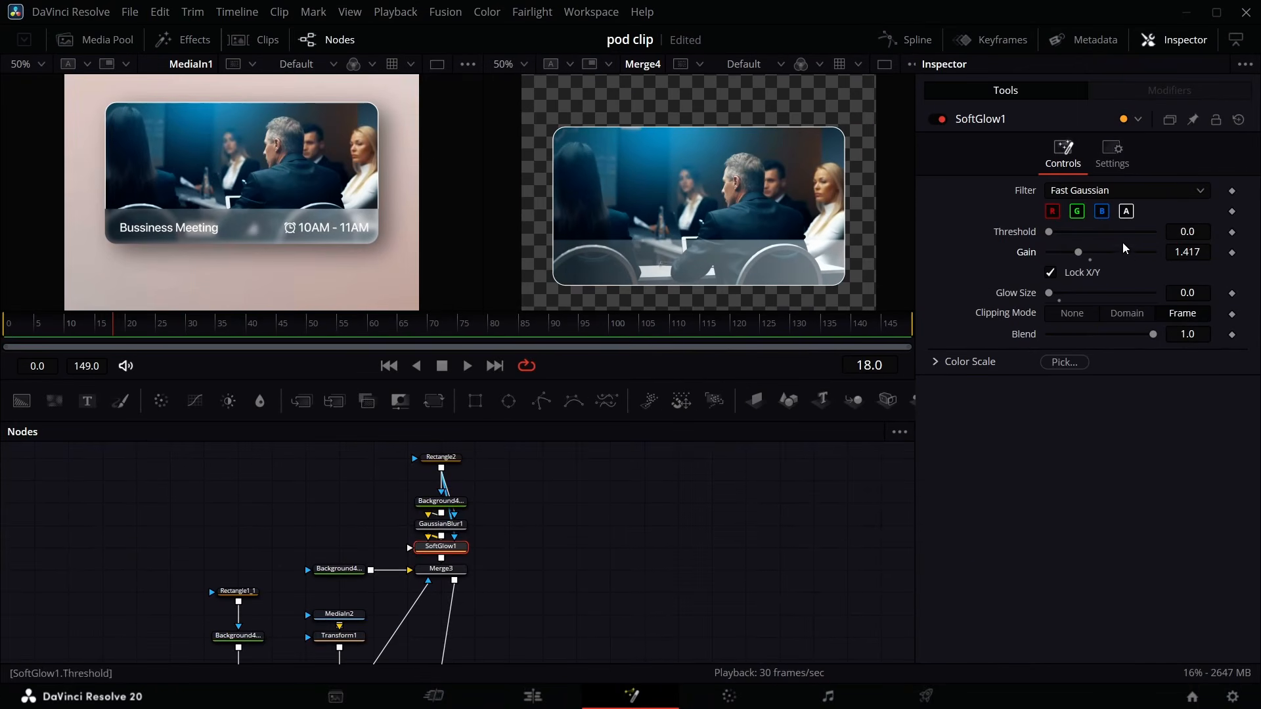
drag(447, 504, 197, 594)
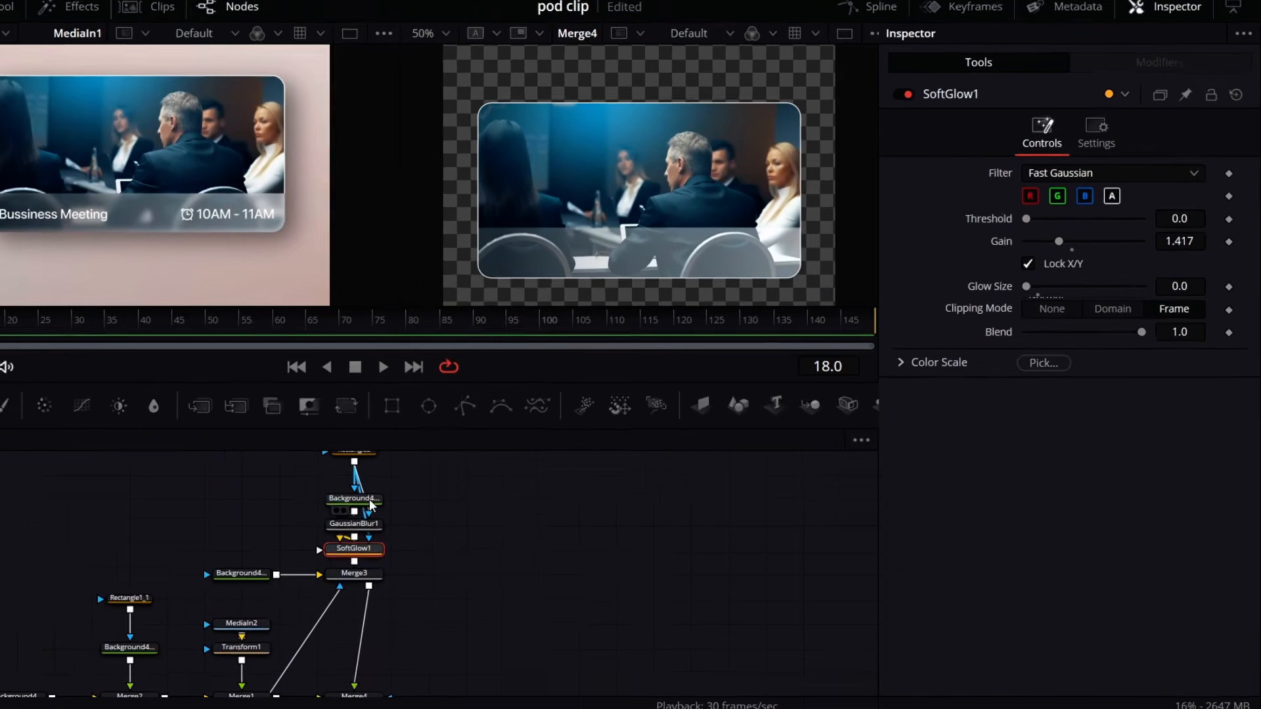
- Set Merge3's blend to about 0.701
scroll(445, 538, up, 2)
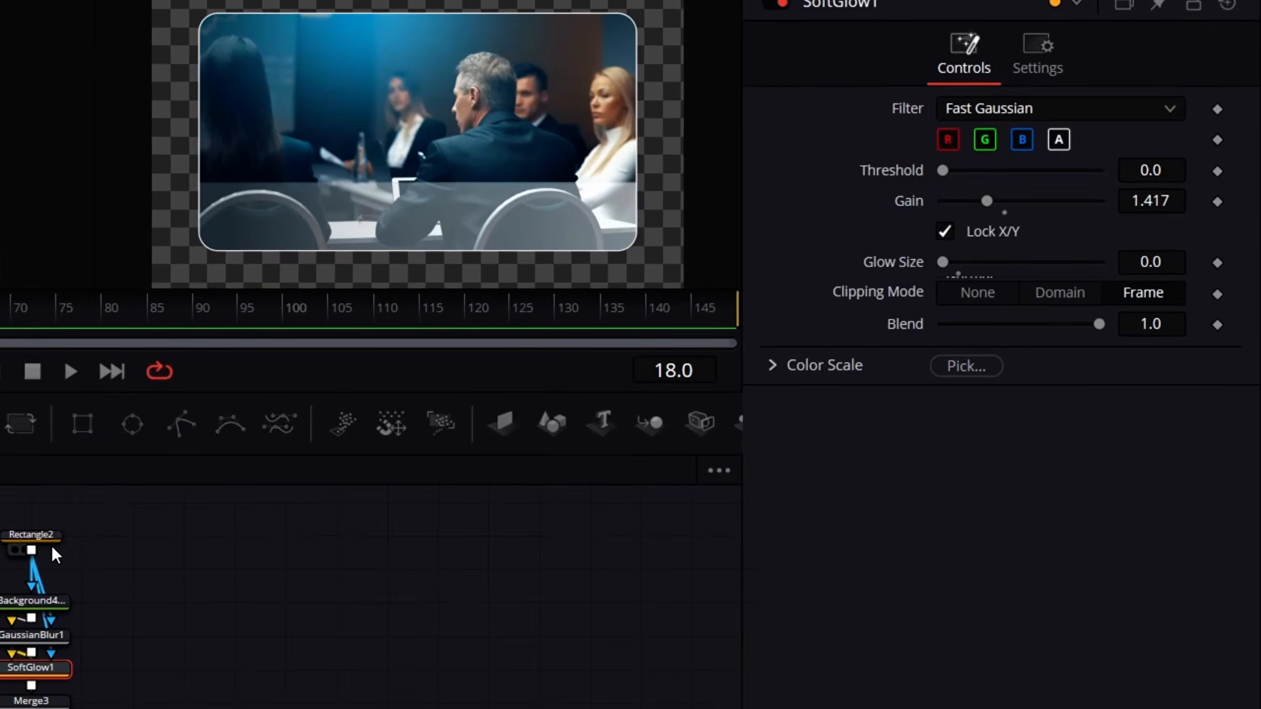
click(450, 478)
drag(1174, 331, 783, 353)
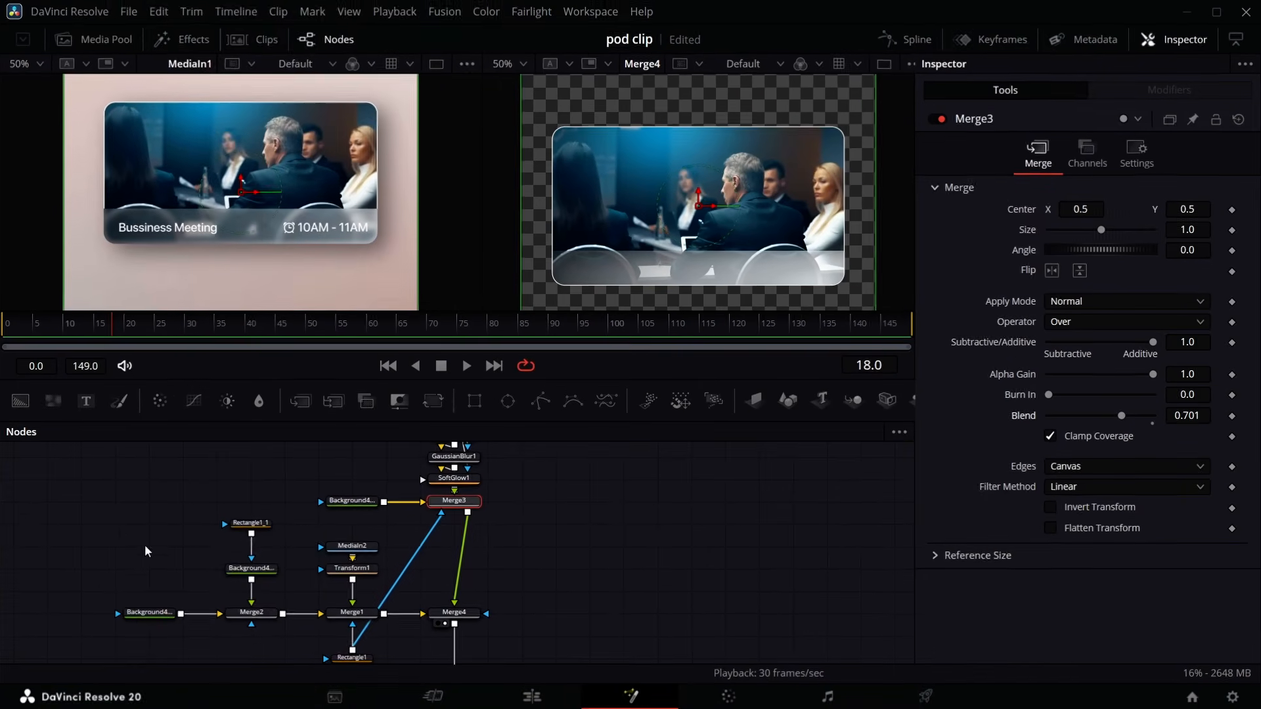
- Select the Rectangle1 and Merge1 nodes and move them left to tidy the node layout
drag(15, 541, 325, 701)
drag(404, 672, 403, 672)
drag(343, 585, 227, 583)
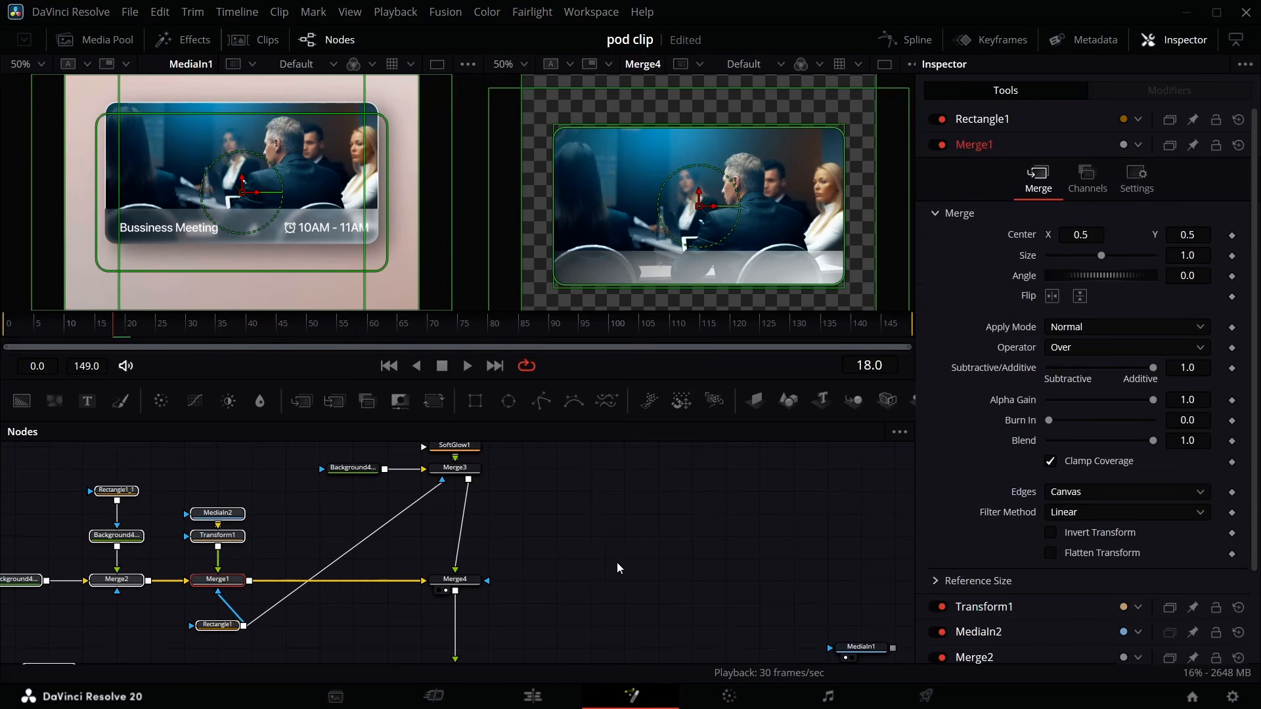
- Add a pipe router on the Rectangle1-to-Merge3 mask link and move it to route the line around Merge4
click(340, 524)
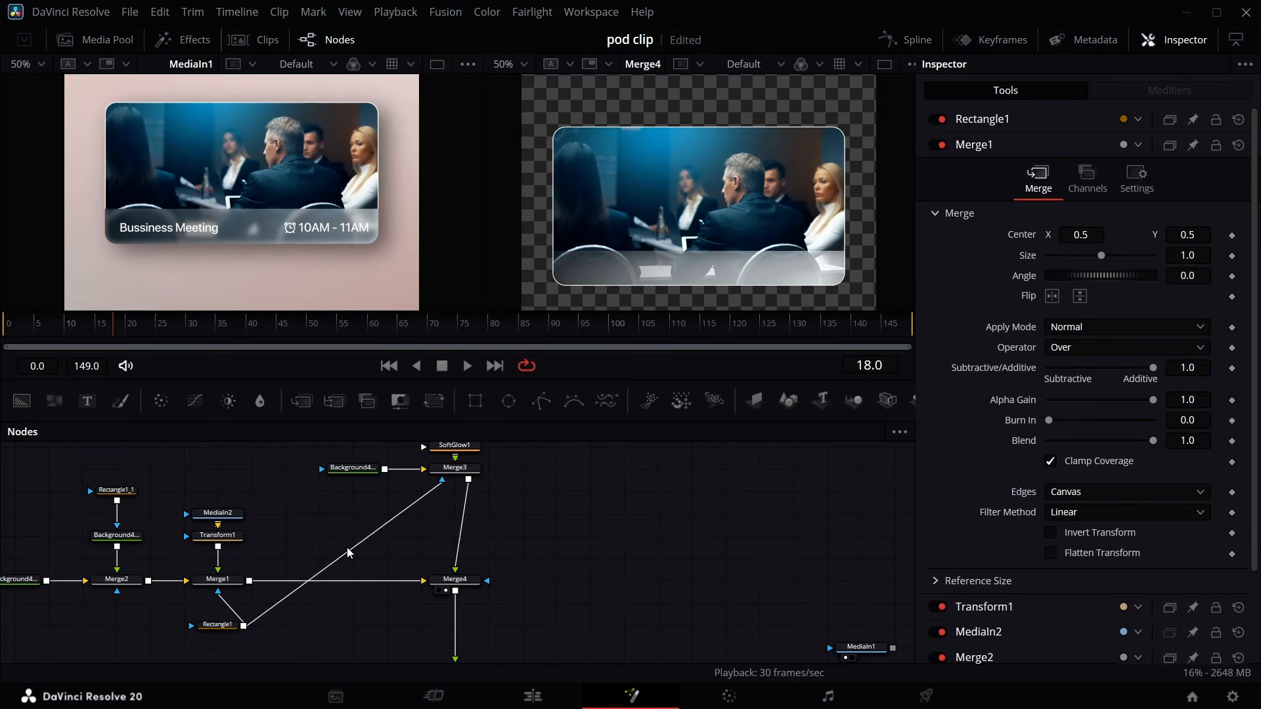
alt+click(349, 569)
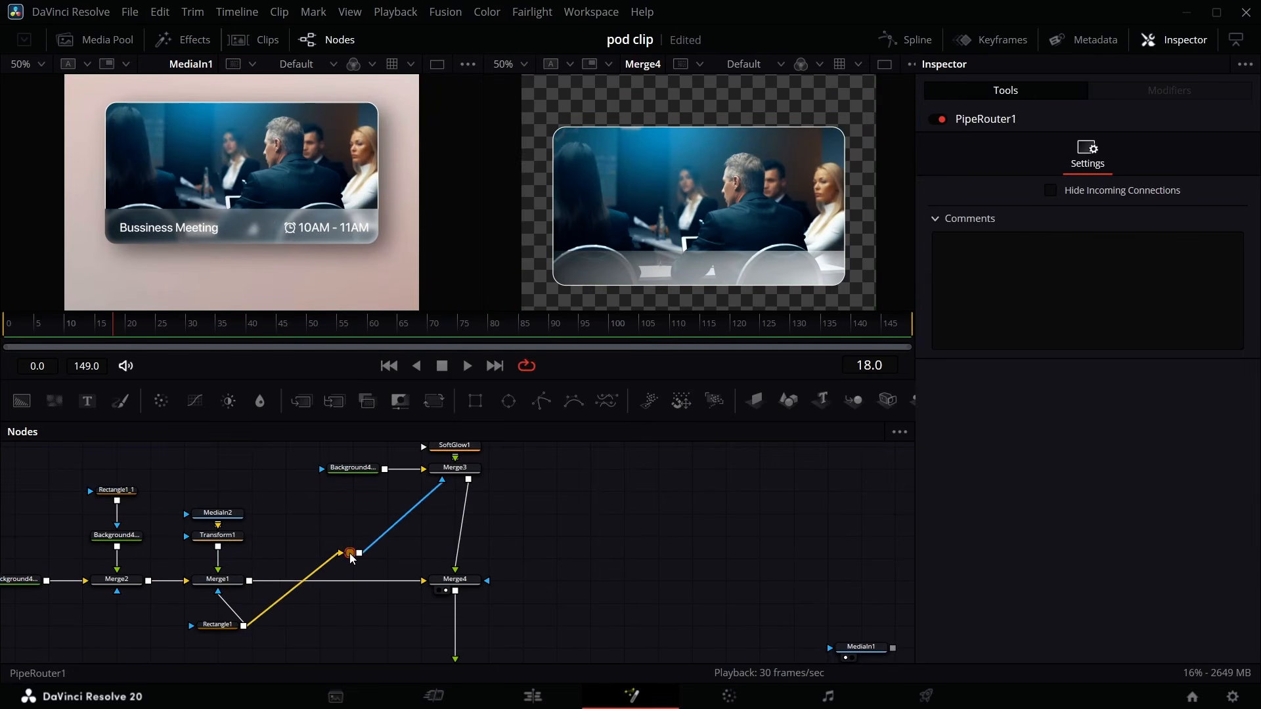
drag(349, 569, 491, 612)
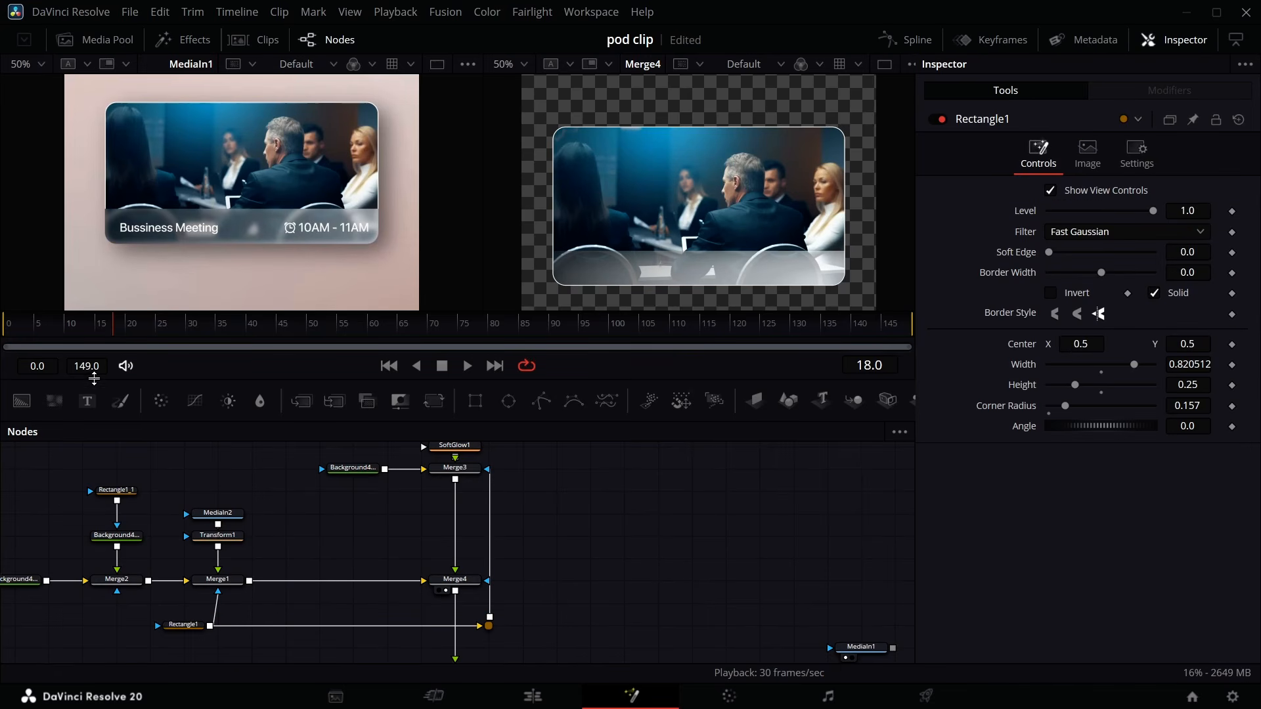
- Add a Text node and enter the title Bussiness Meeting
drag(87, 400, 276, 511)
click(1063, 294)
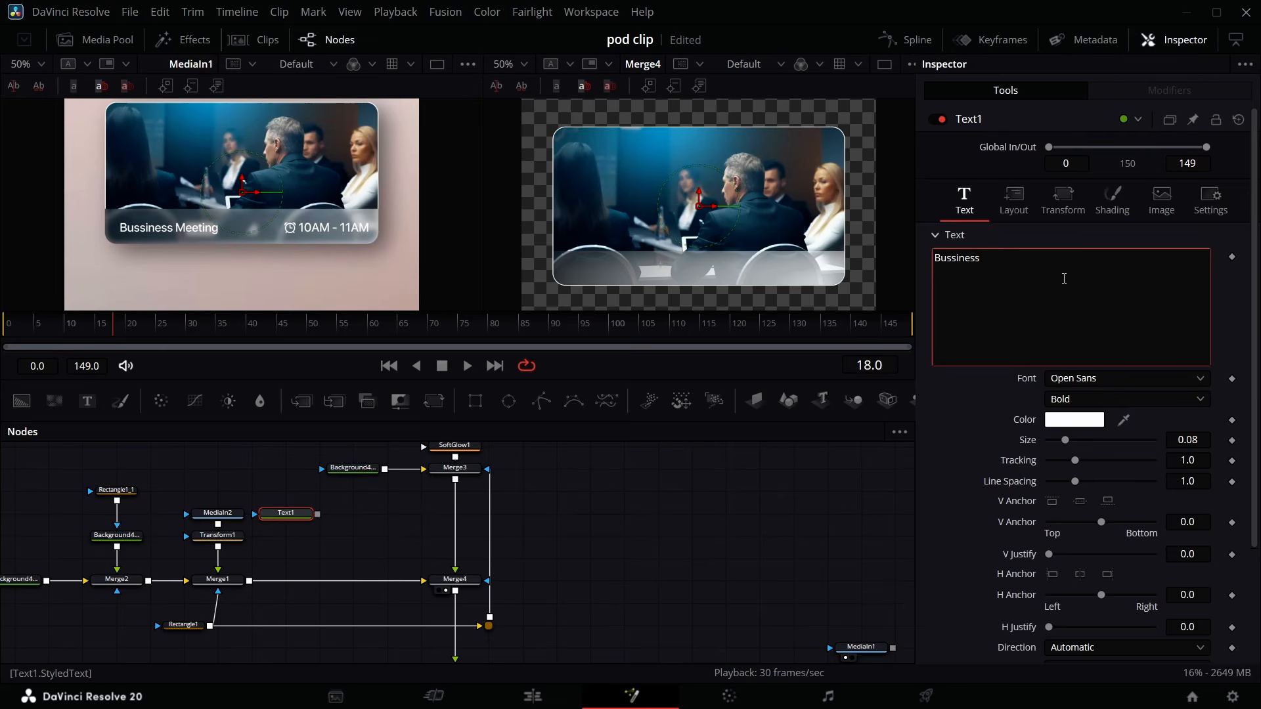
text(Bussiness Meett)
key(BackSpace)
text(ing)
- Set the title's font to SF Pro Display with the Medium style
click(1108, 380)
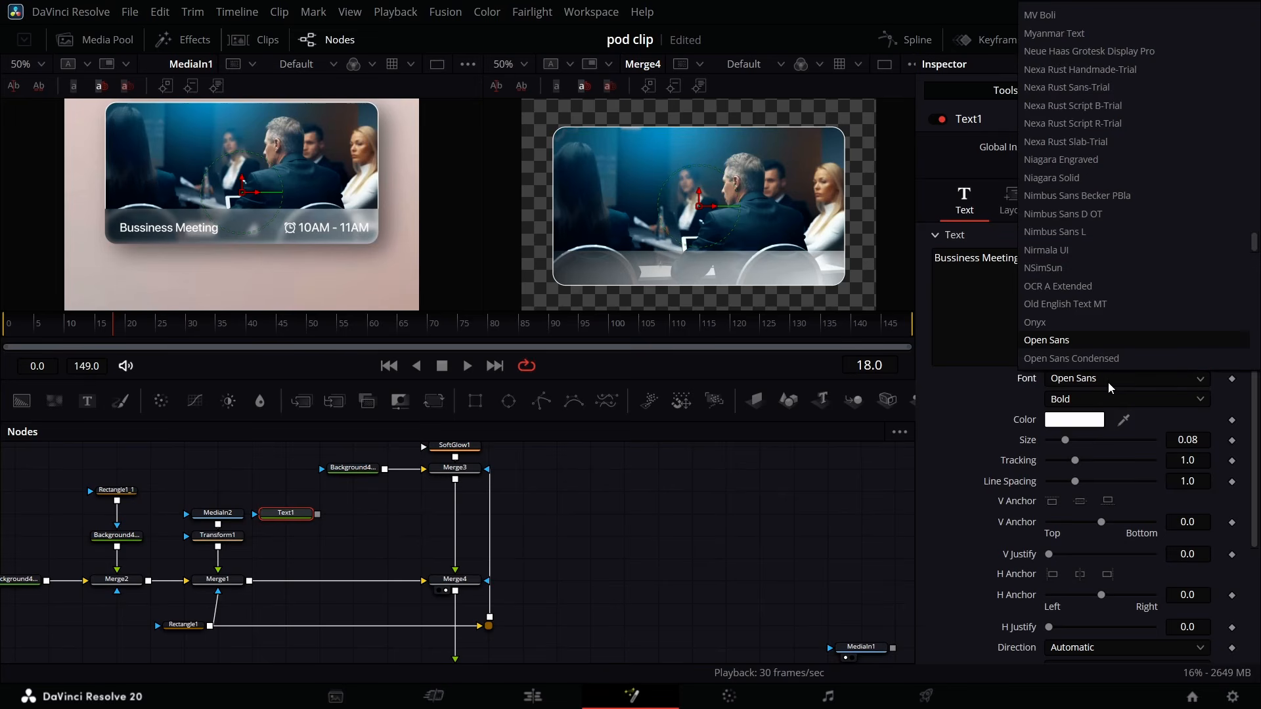
scroll(1109, 359, down, 10)
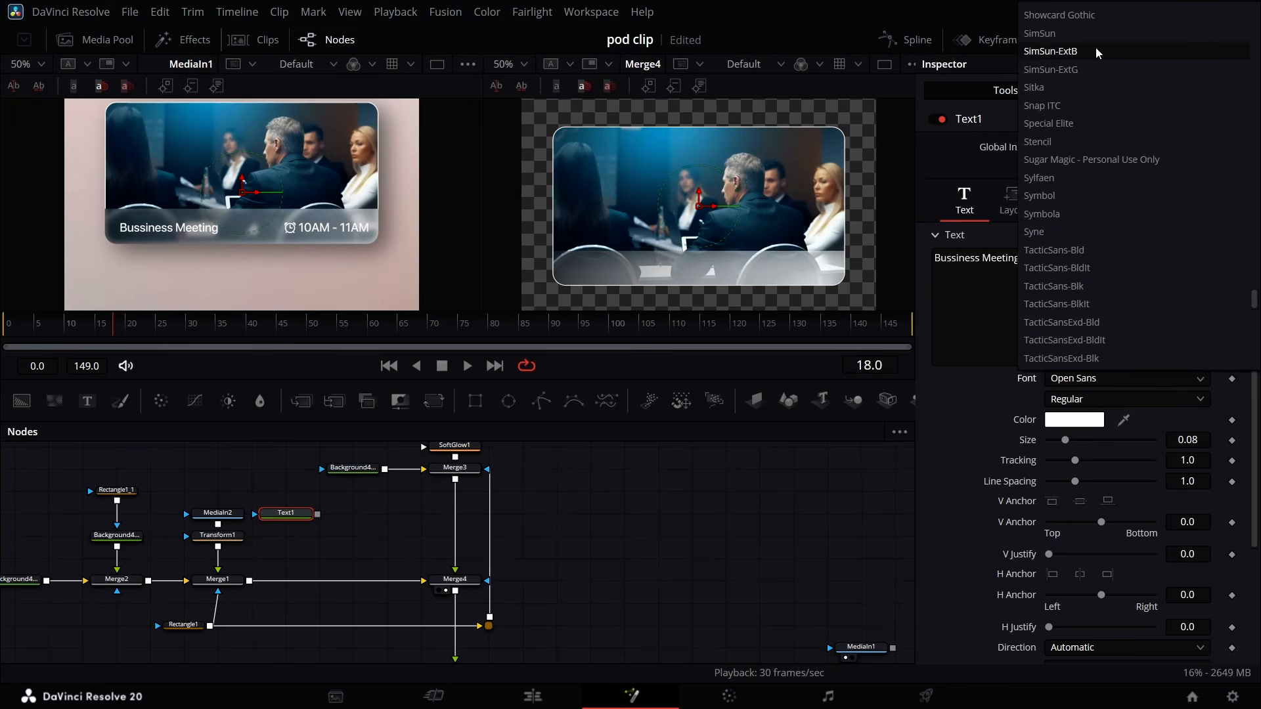
scroll(1095, 48, up, 3)
click(1064, 69)
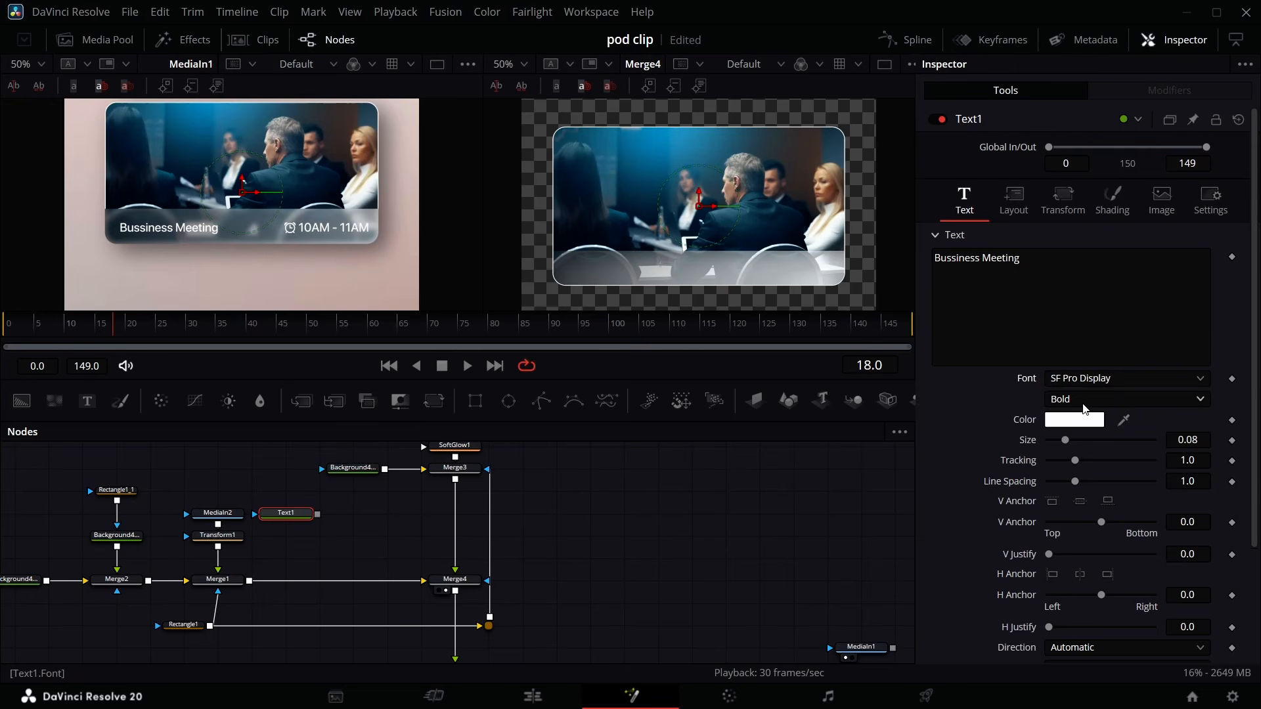
click(1083, 405)
click(1077, 439)
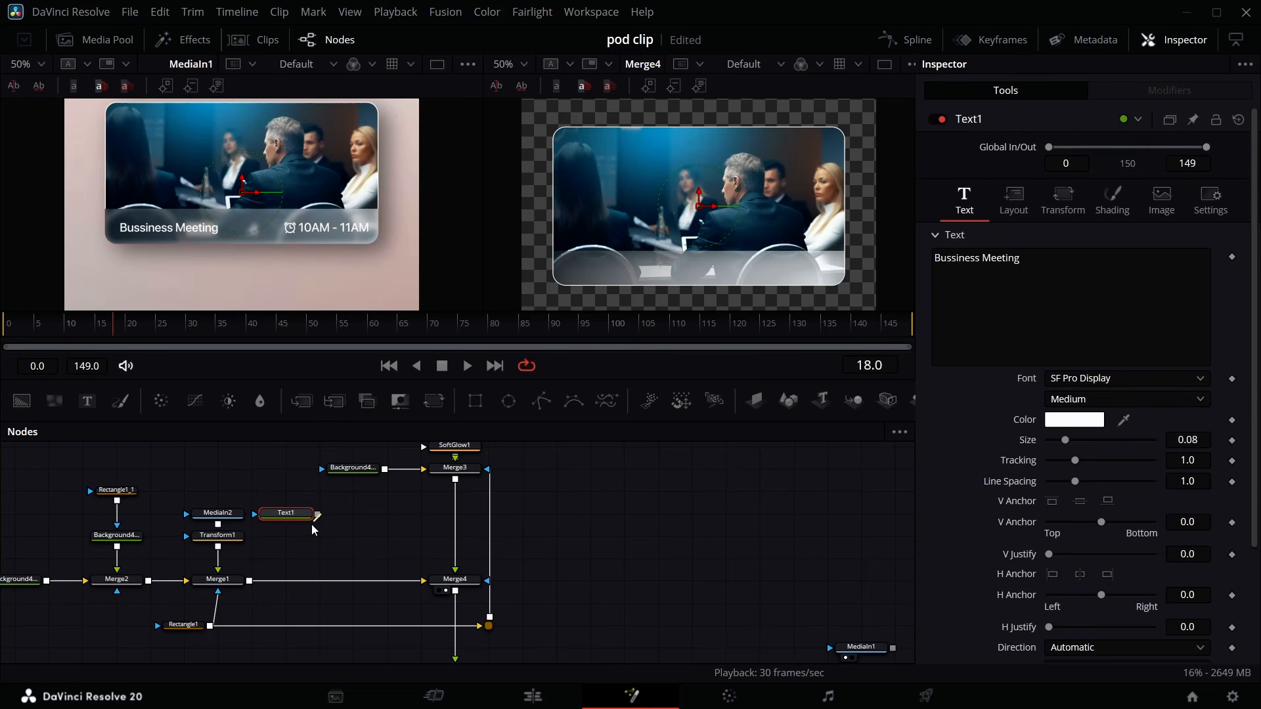
- Merge the text output over Merge3 with a new Merge node
drag(250, 575, 587, 459)
scroll(588, 459, up, 3)
scroll(540, 546, down, 3)
drag(558, 566, 490, 583)
scroll(541, 535, up, 3)
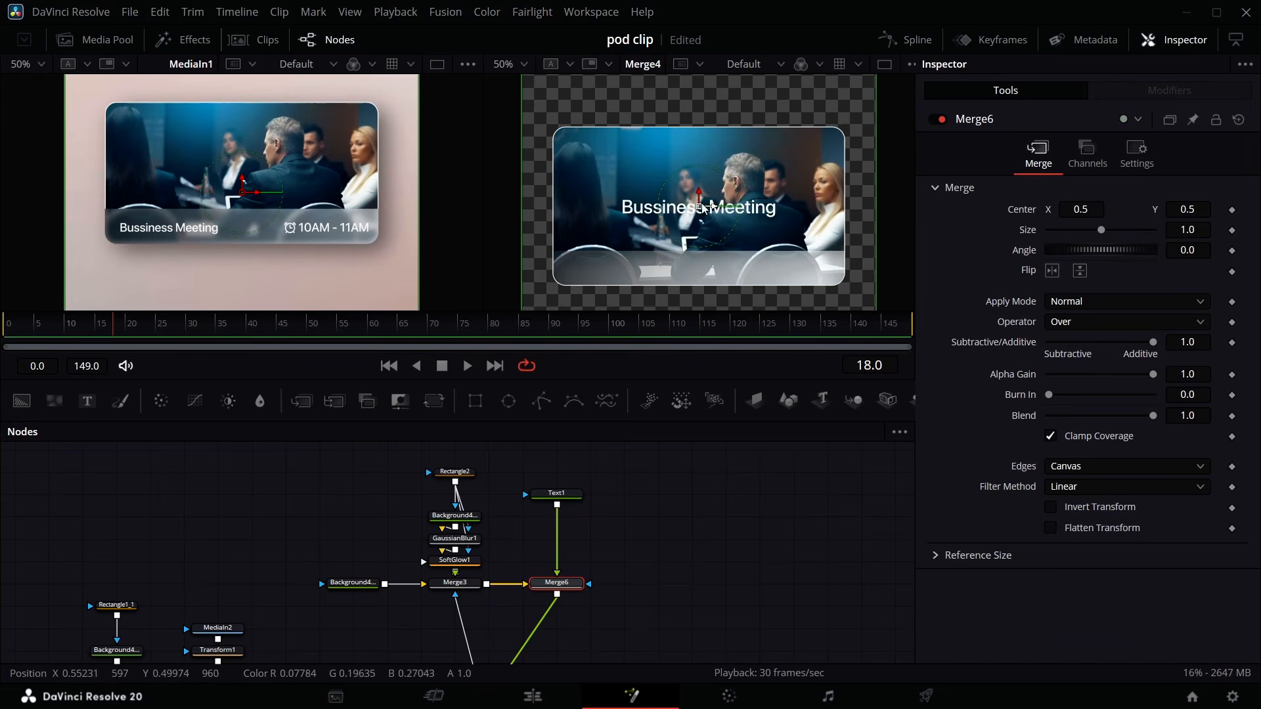
- Move the title to the card's lower left and reduce its size to about 0.054
drag(701, 215, 647, 270)
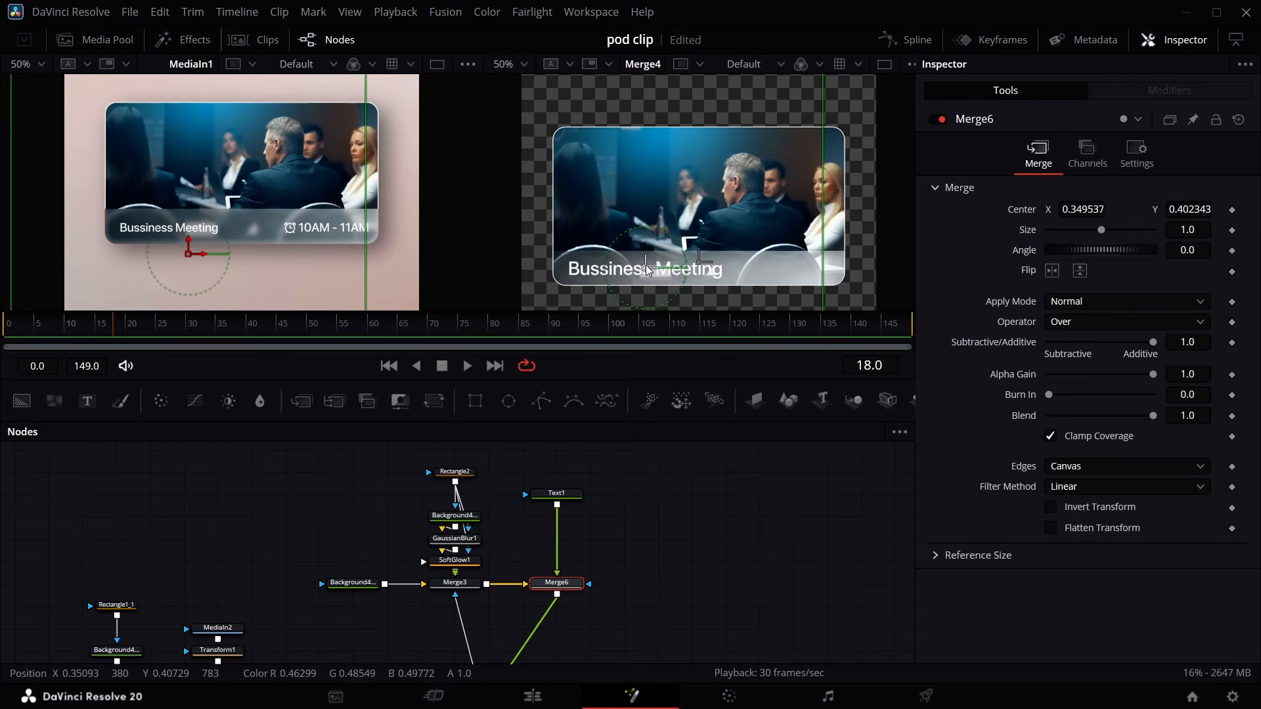
click(556, 494)
drag(1188, 440, 1103, 440)
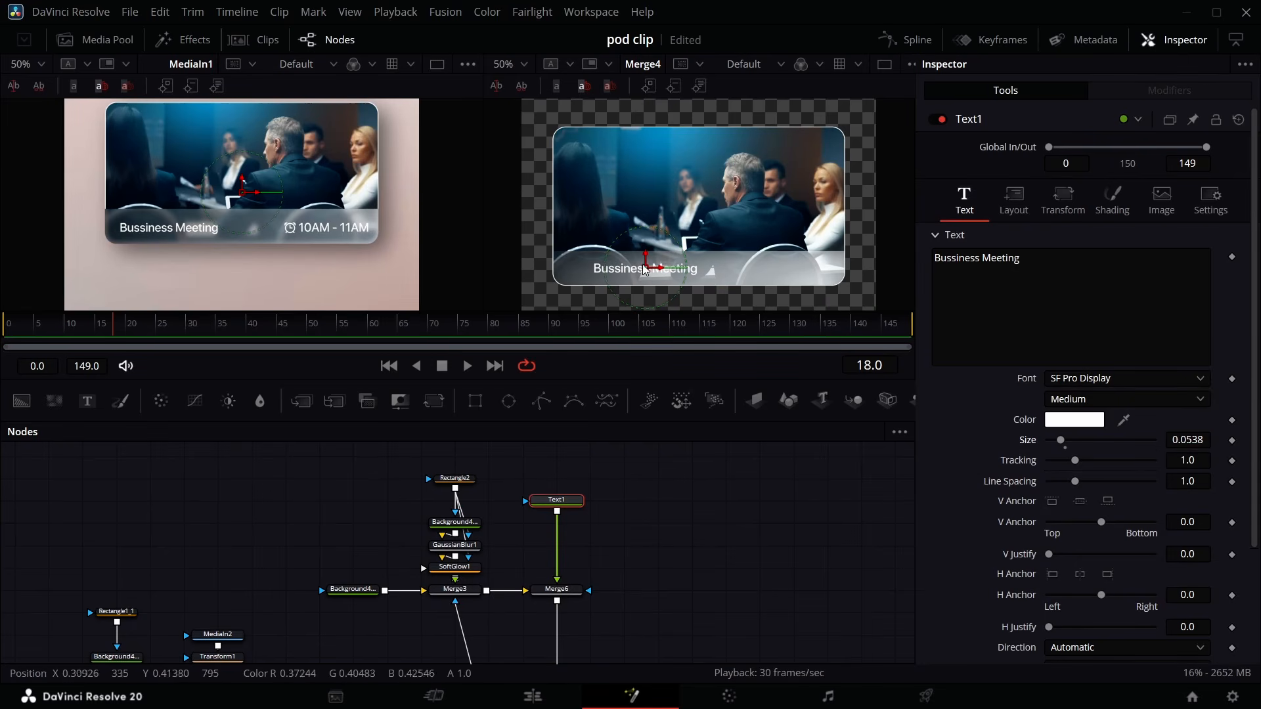
drag(645, 270, 623, 267)
click(674, 512)
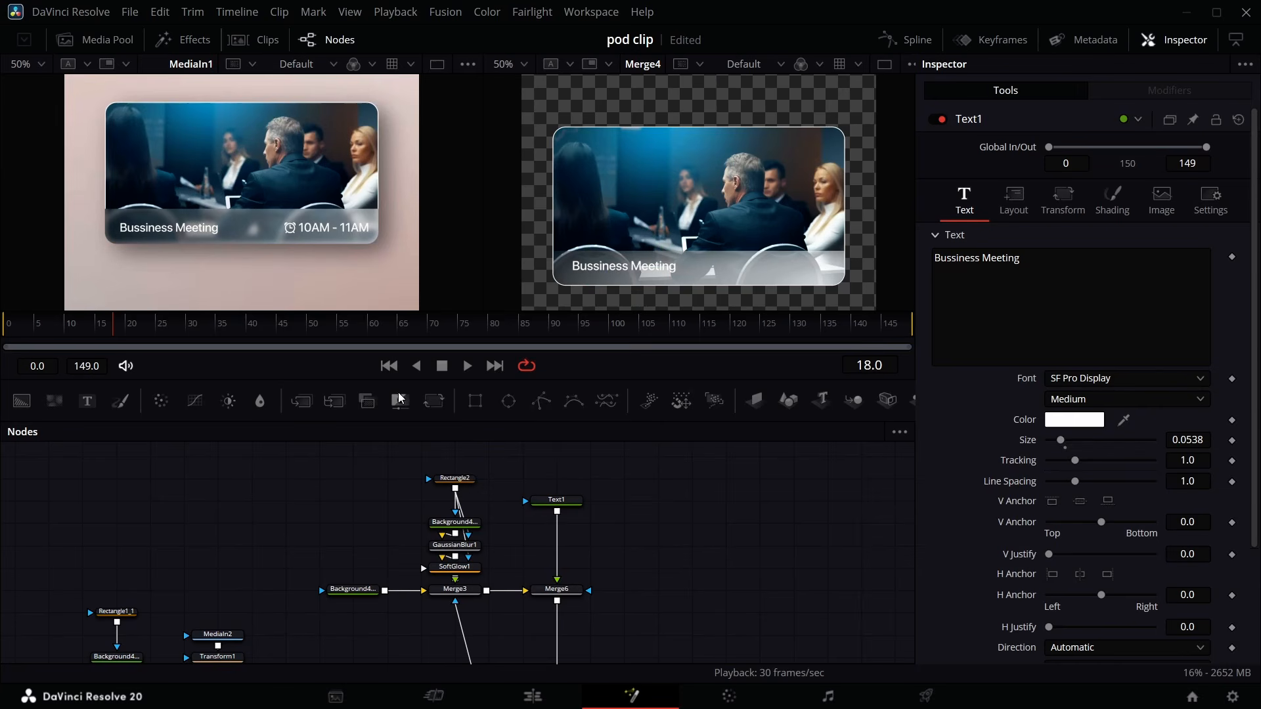
- Duplicate the text node and change the copy's text to 10AM - 11AM
click(578, 502)
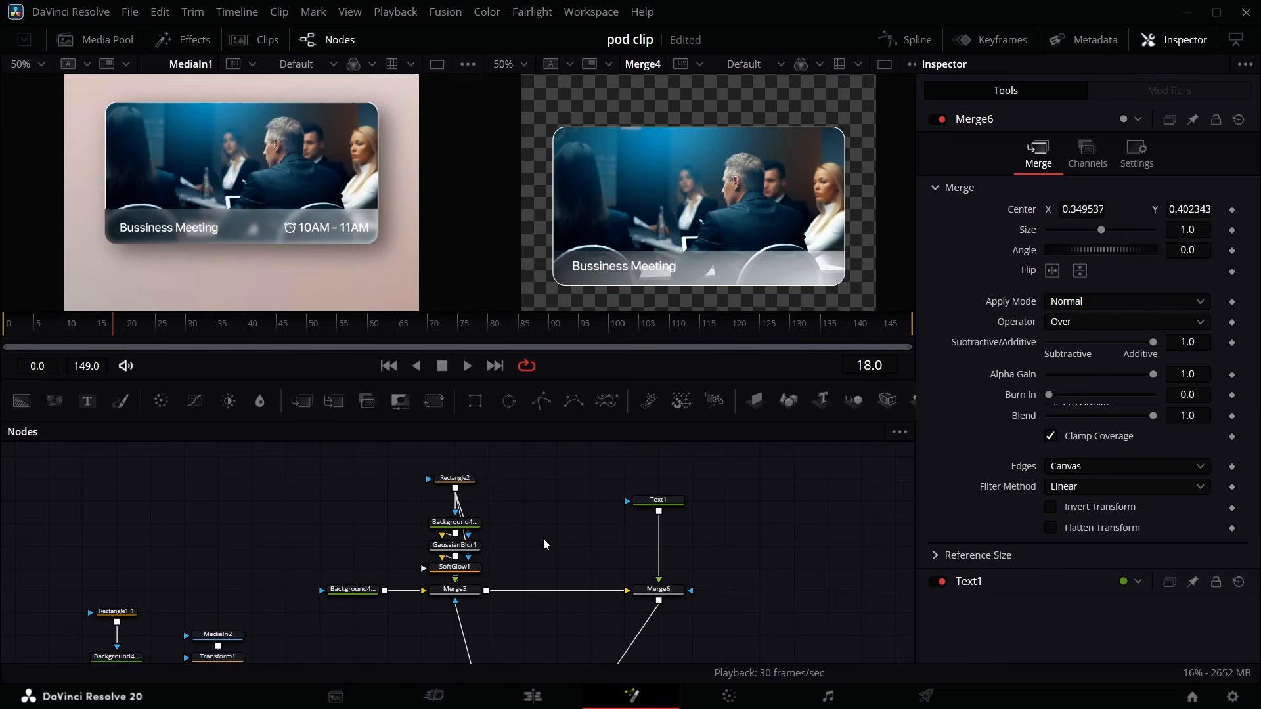
key(ctrl+v)
click(1056, 263)
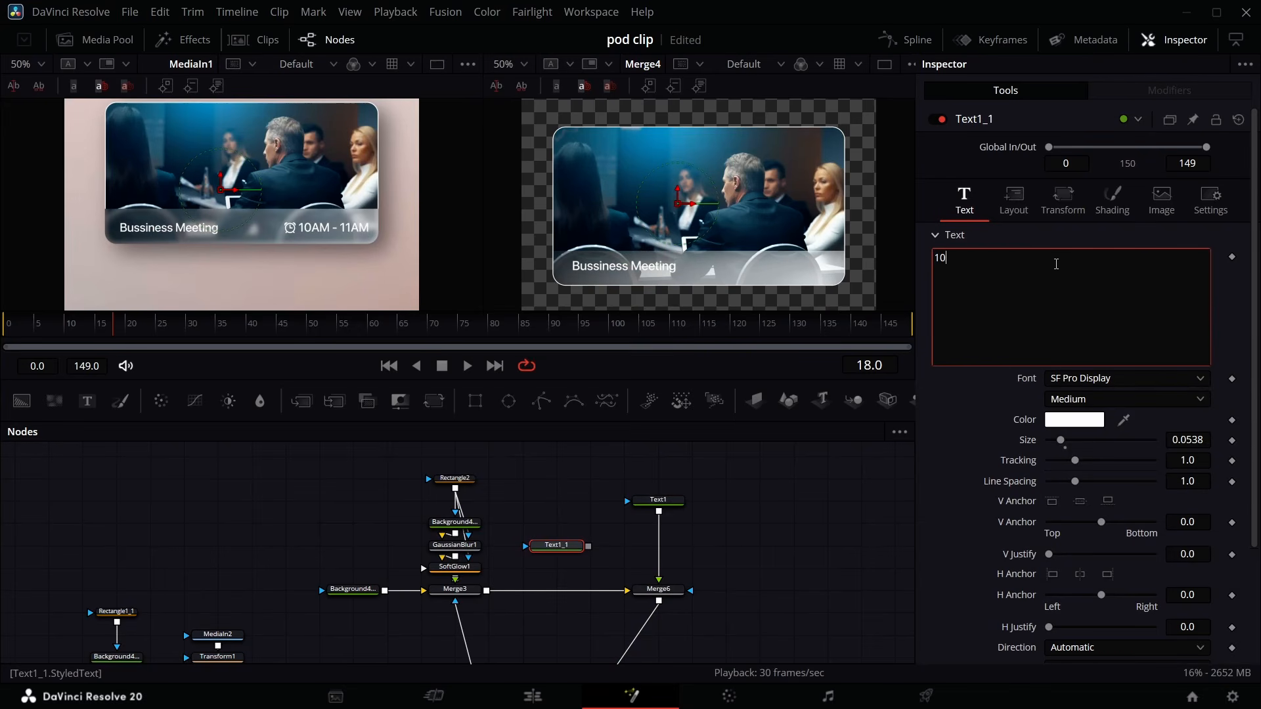
text(10AM - 11AM)
- Merge the 10AM - 11AM text over the title and move it right to center X about 0.94
drag(589, 546, 659, 514)
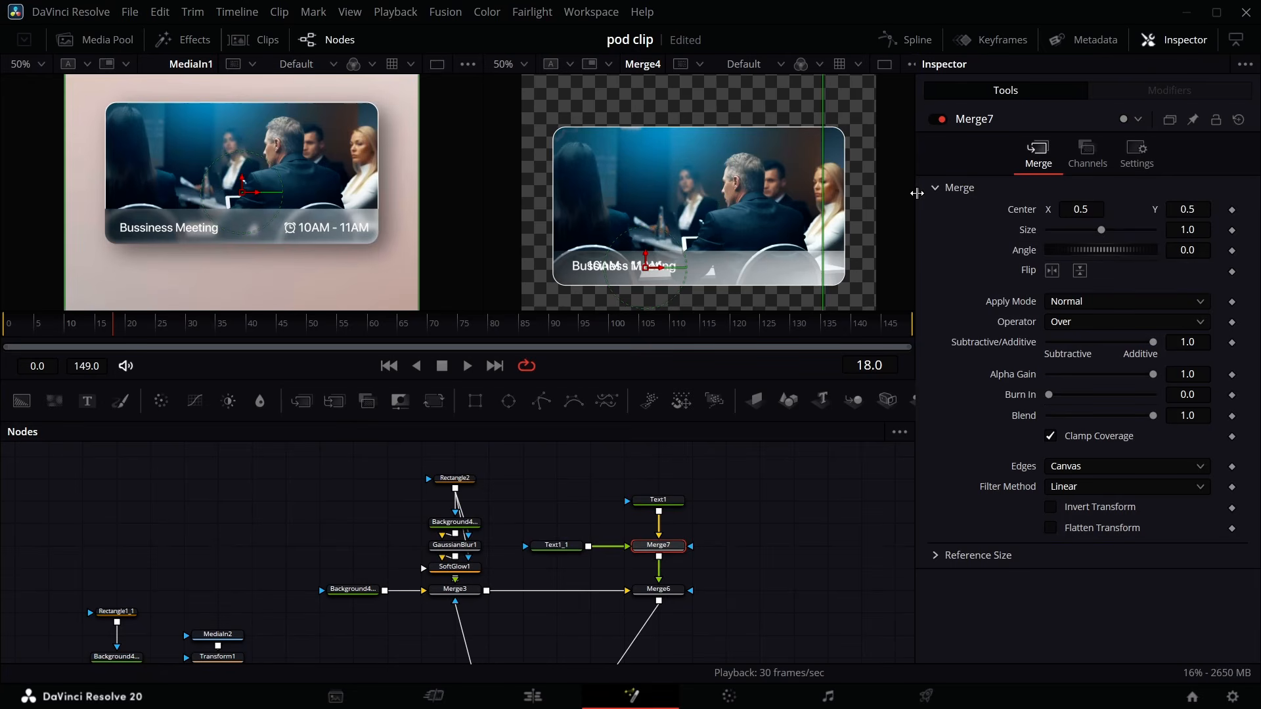
click(562, 549)
click(1014, 195)
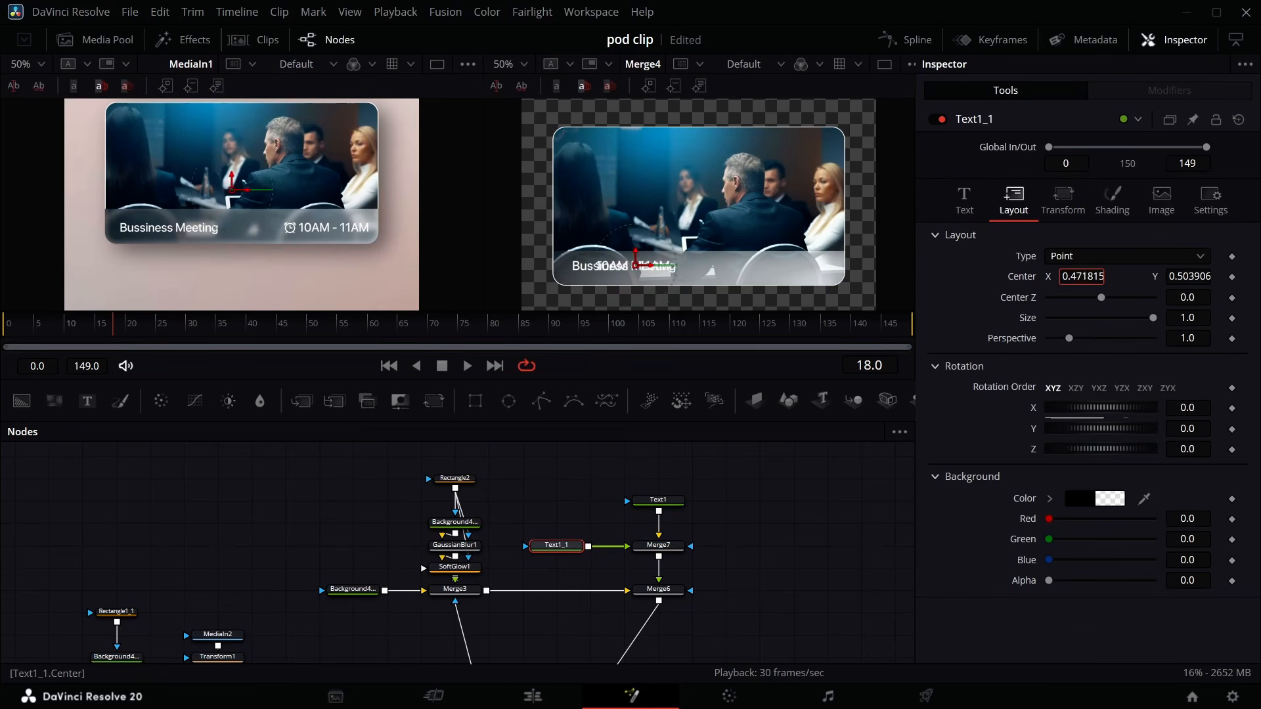
drag(1082, 276, 1235, 276)
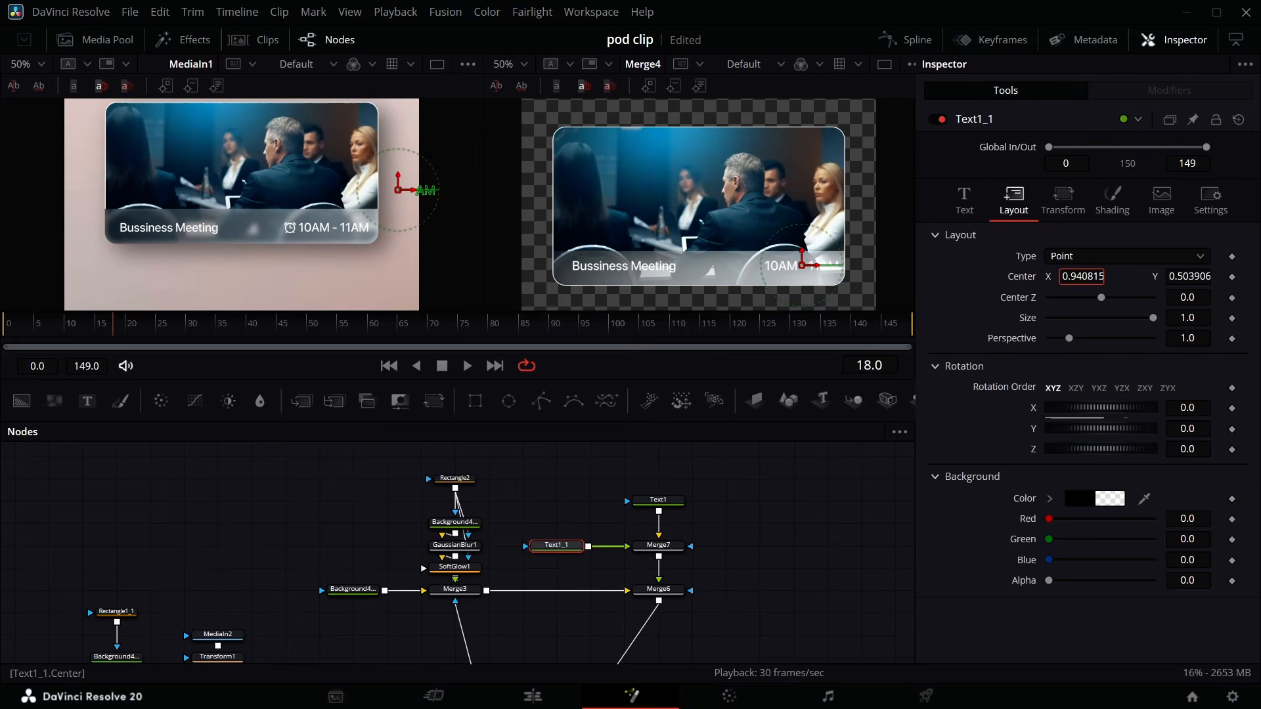
- Change the card background gradient's end colour to grey #676767
click(467, 525)
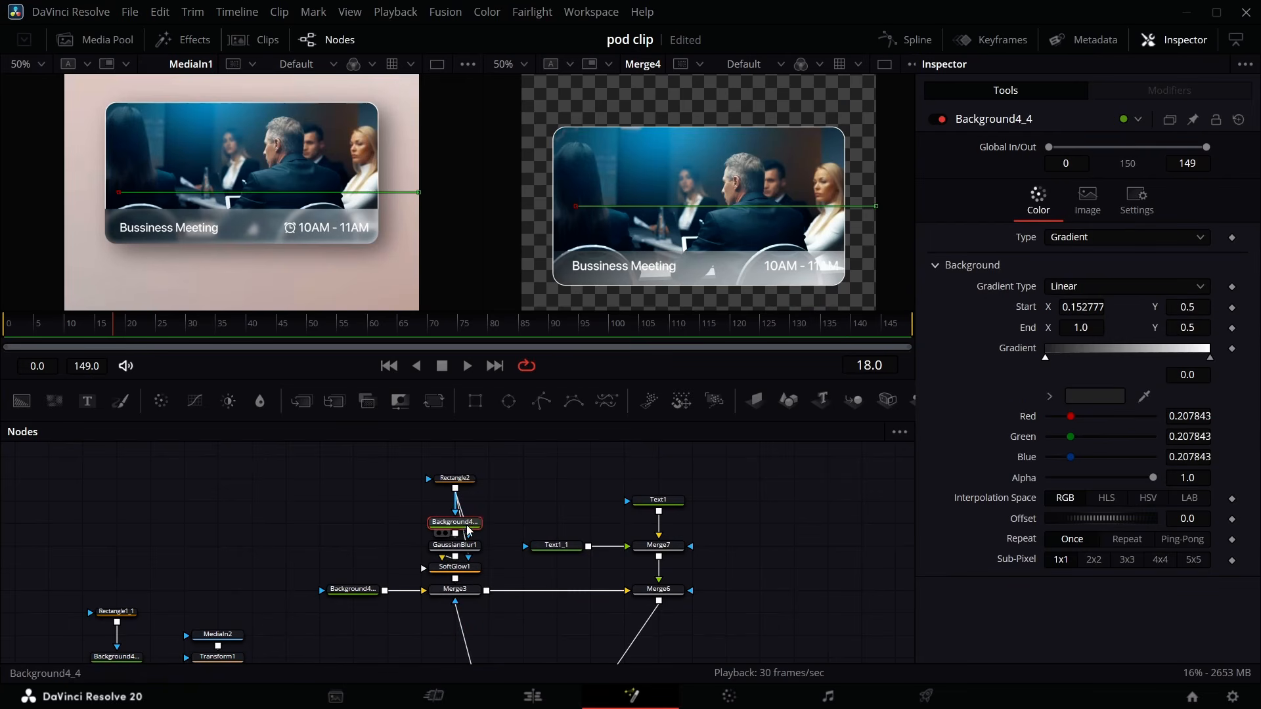
click(1211, 359)
click(1113, 400)
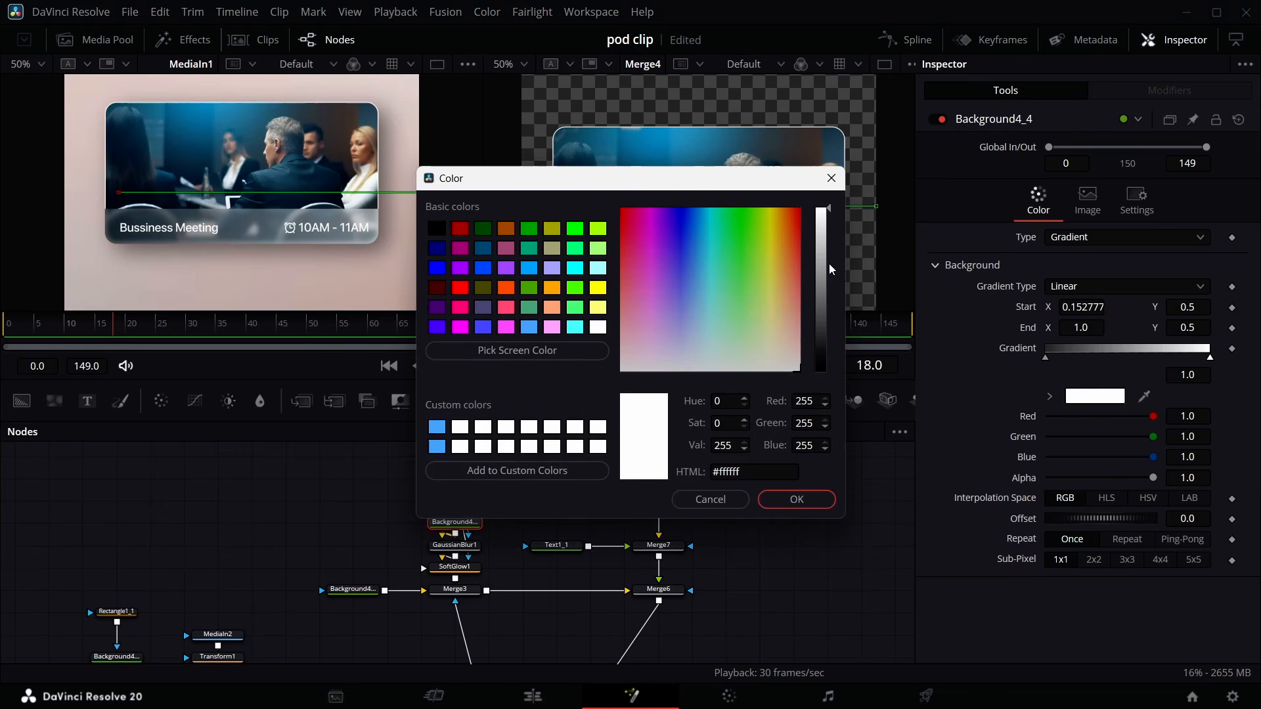
drag(829, 269, 826, 311)
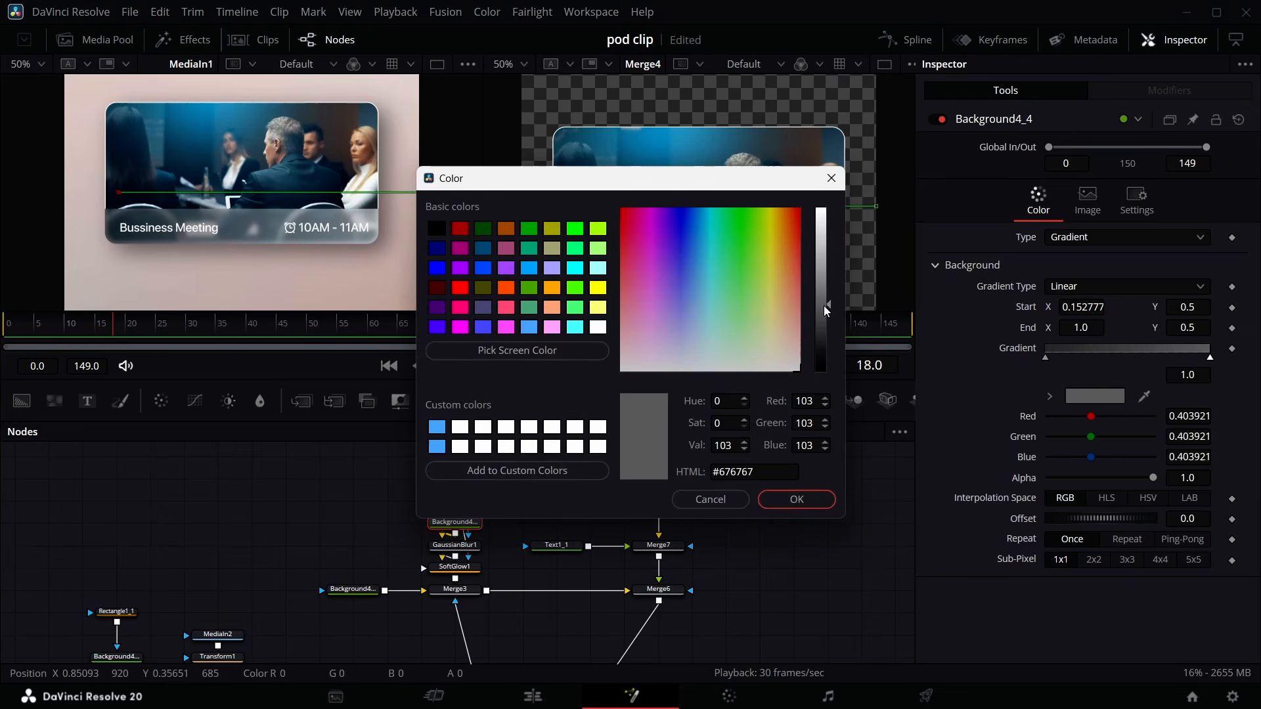
click(794, 499)
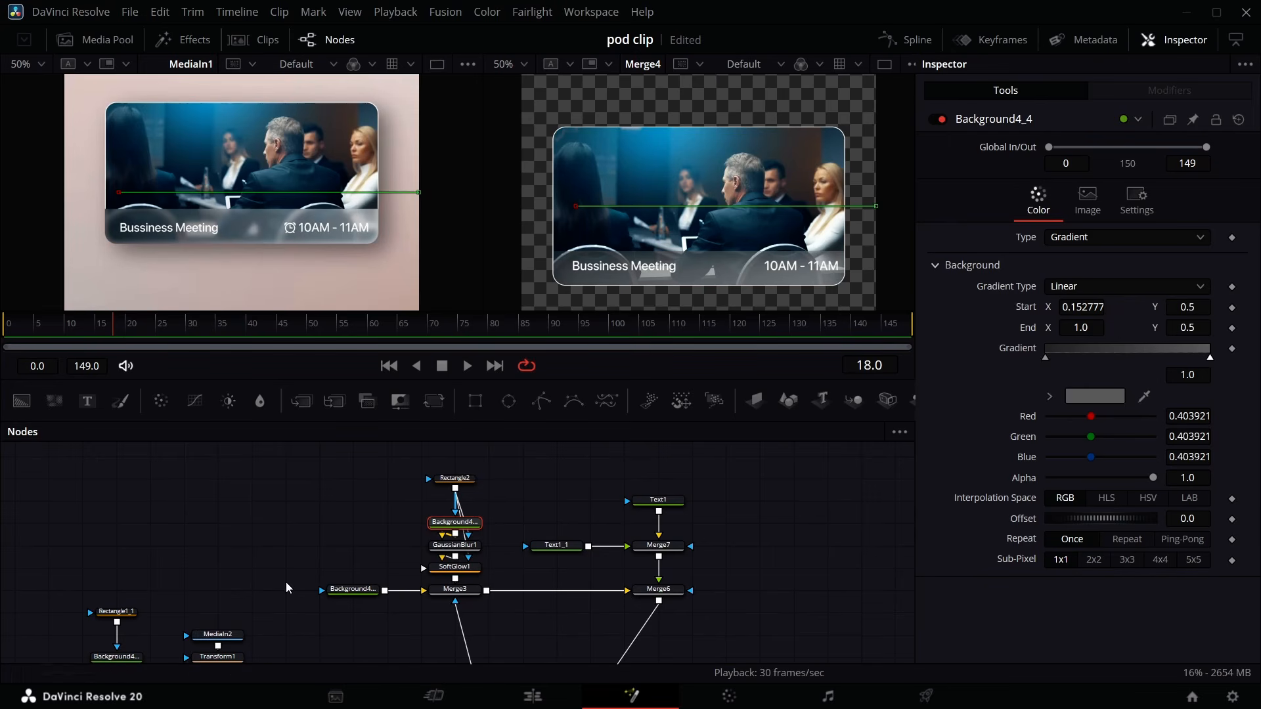
- Bring CLOCK BLACK.png from the media pool into the node graph and merge it into the text chain
scroll(285, 582, down, 4)
scroll(637, 509, up, 1)
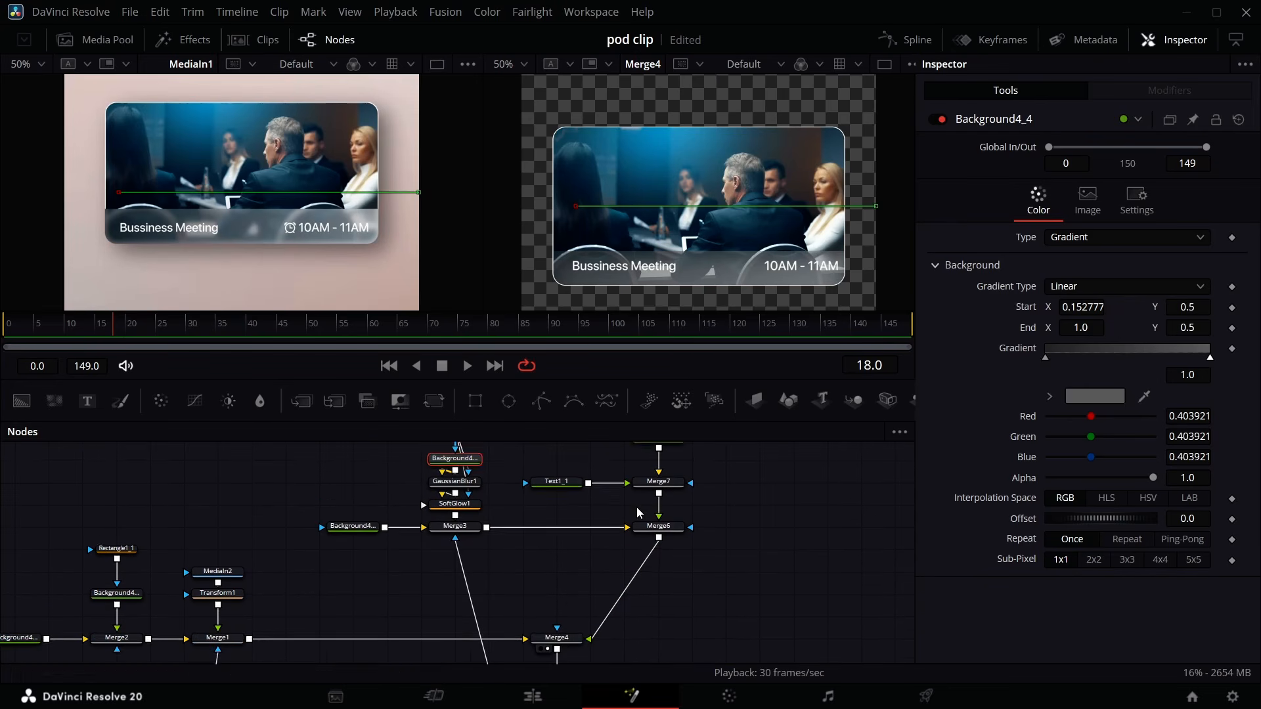
scroll(639, 513, up, 1)
click(96, 39)
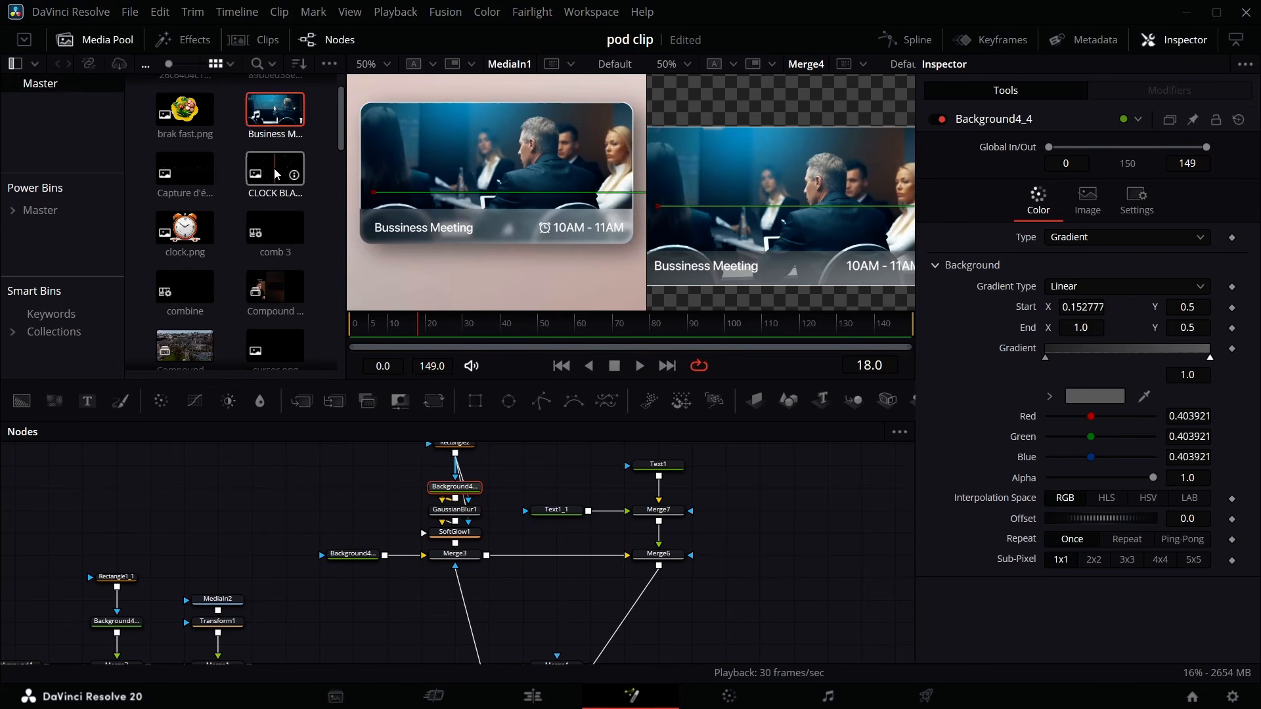
drag(275, 174, 556, 538)
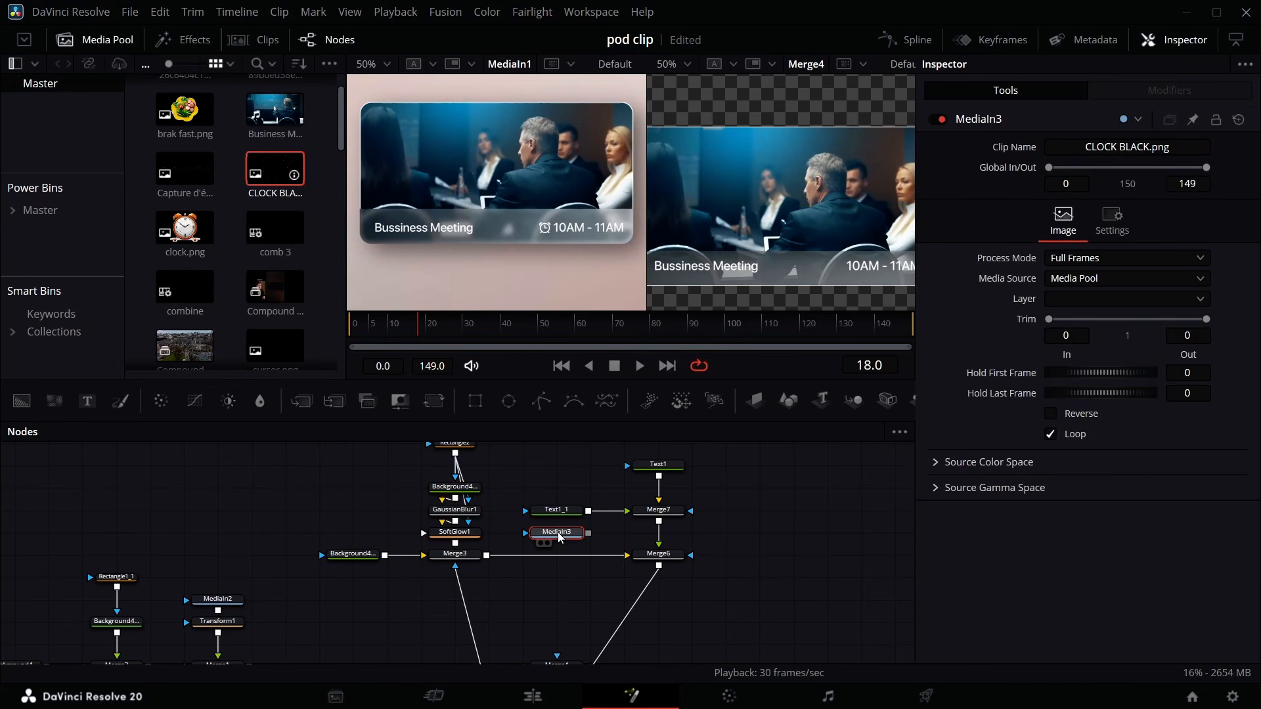
click(103, 44)
drag(588, 533, 646, 531)
- Insert a Color Generator after the clock image and mask it with the clock image to make the icon white
click(554, 535)
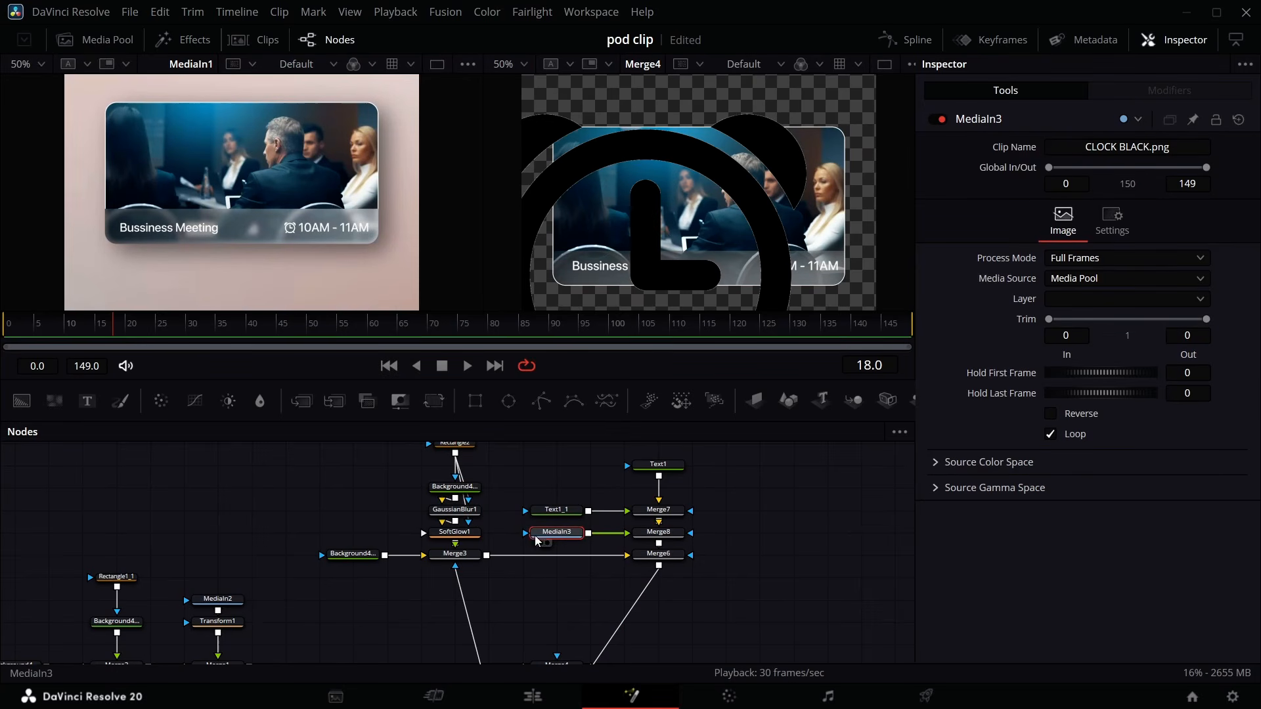
drag(536, 540, 533, 535)
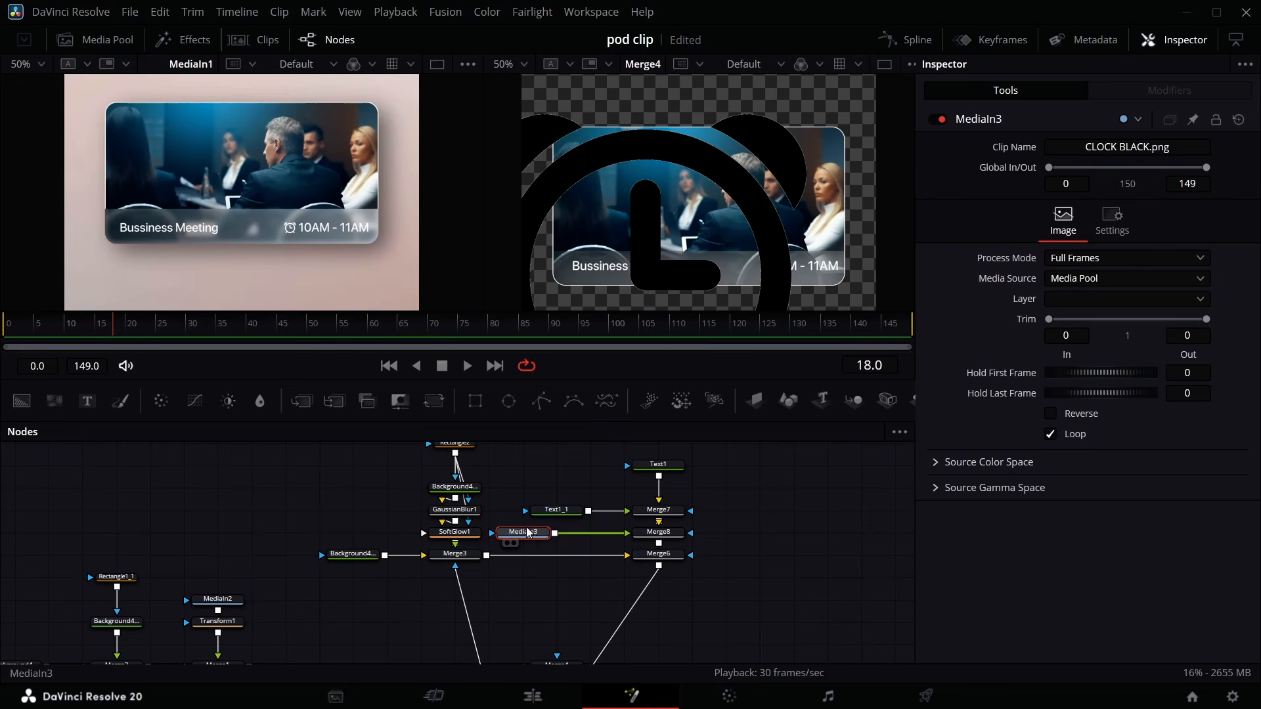
scroll(433, 499, up, 1)
drag(343, 464, 350, 591)
drag(529, 565, 461, 566)
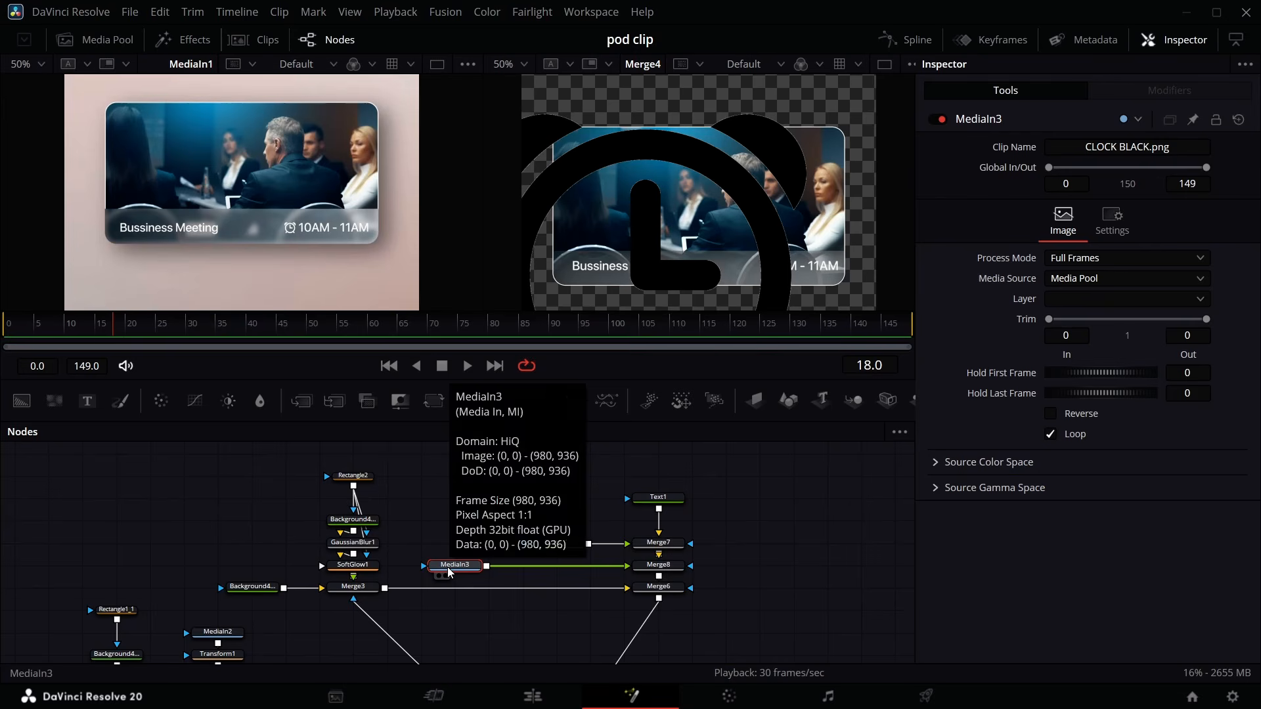
key(shift+space)
text(COL)
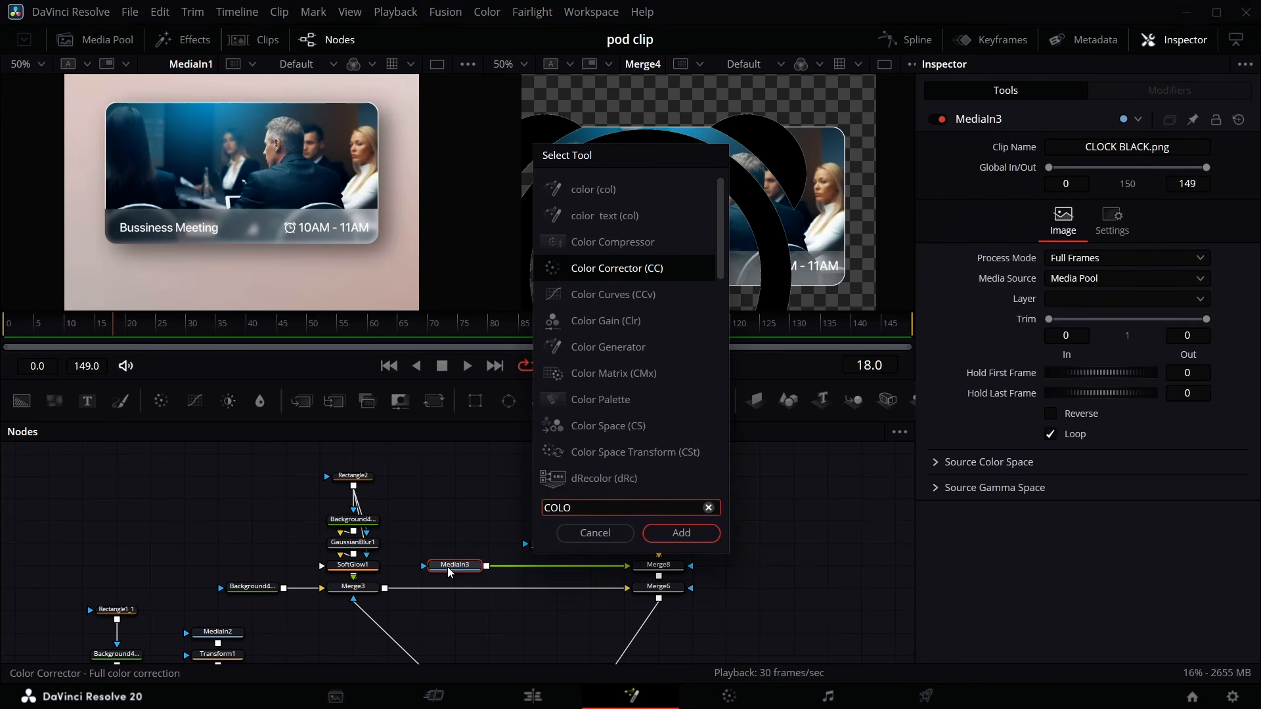
text(O)
click(629, 347)
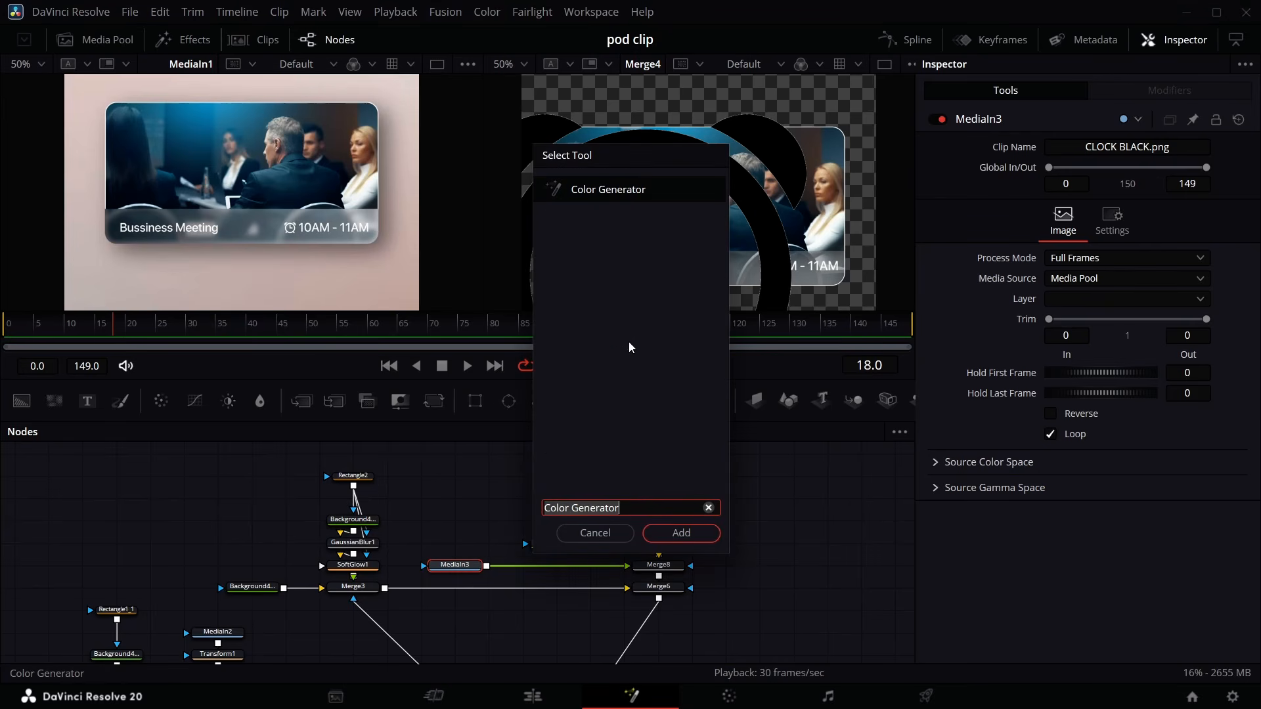
click(682, 535)
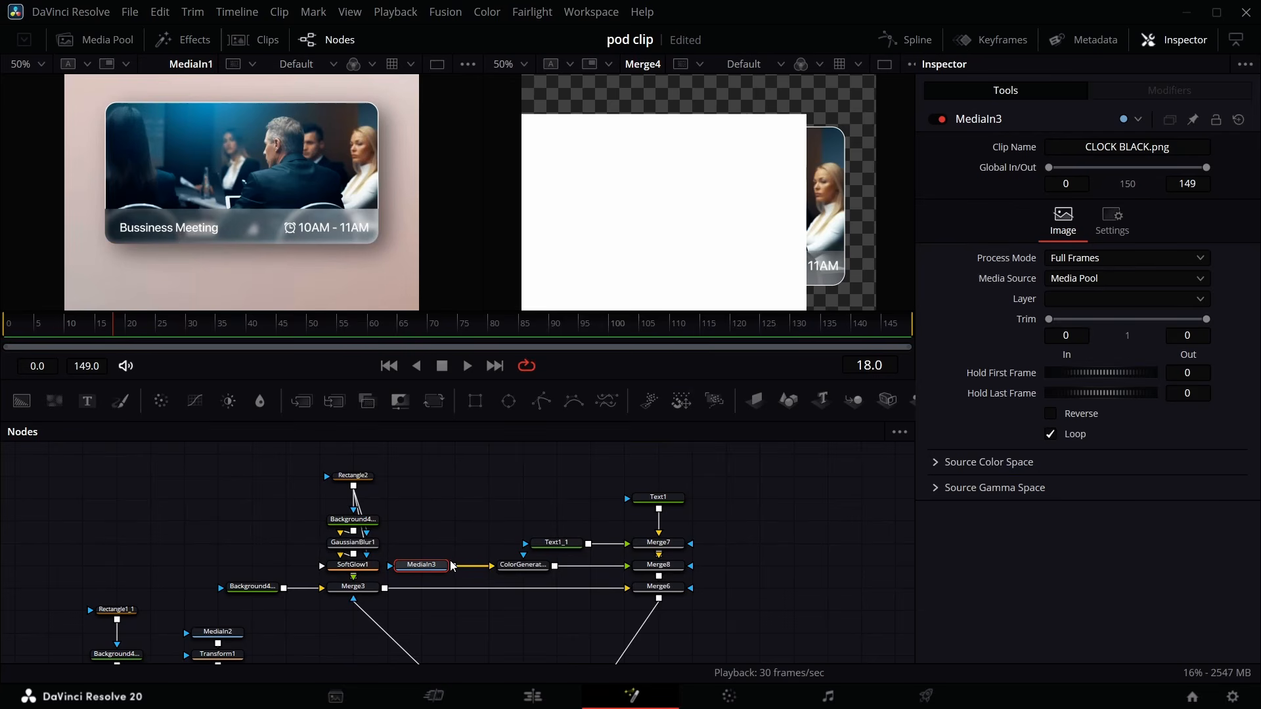
drag(452, 567, 519, 563)
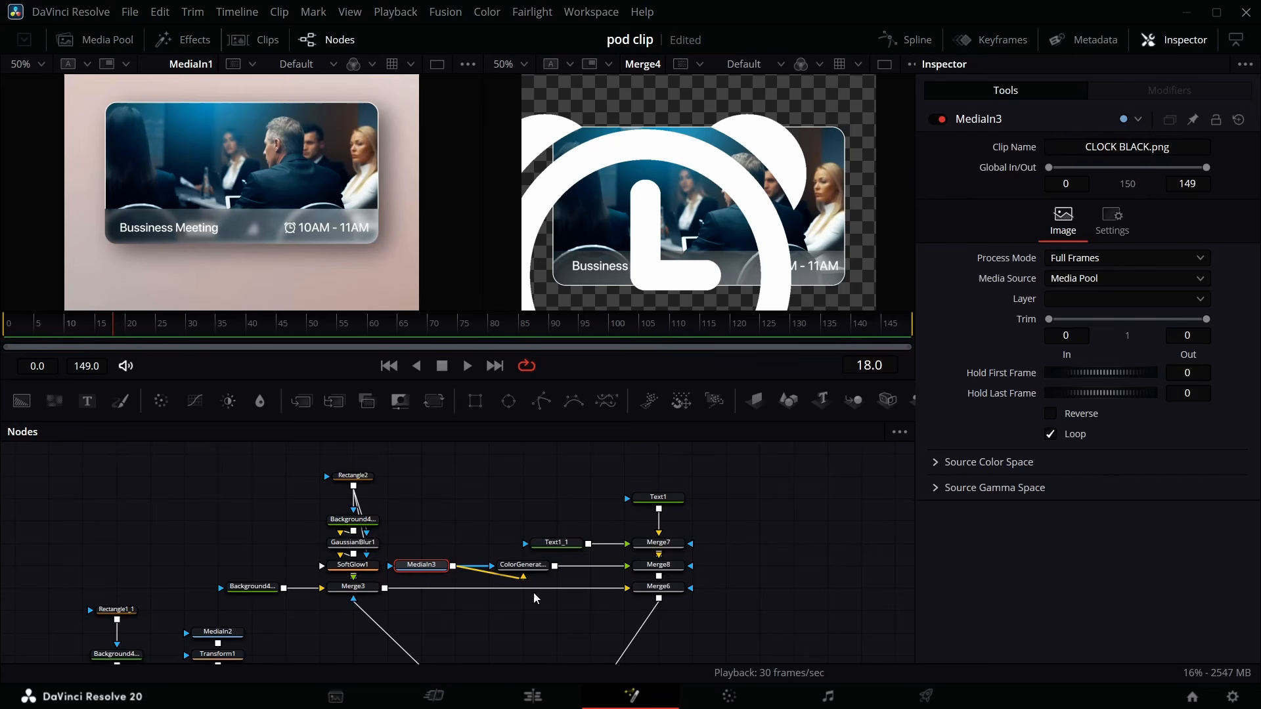
- Scale the clock icon's merge to size 0.04 and move it beside the time text at about X 0.81, Y 0.505
click(674, 570)
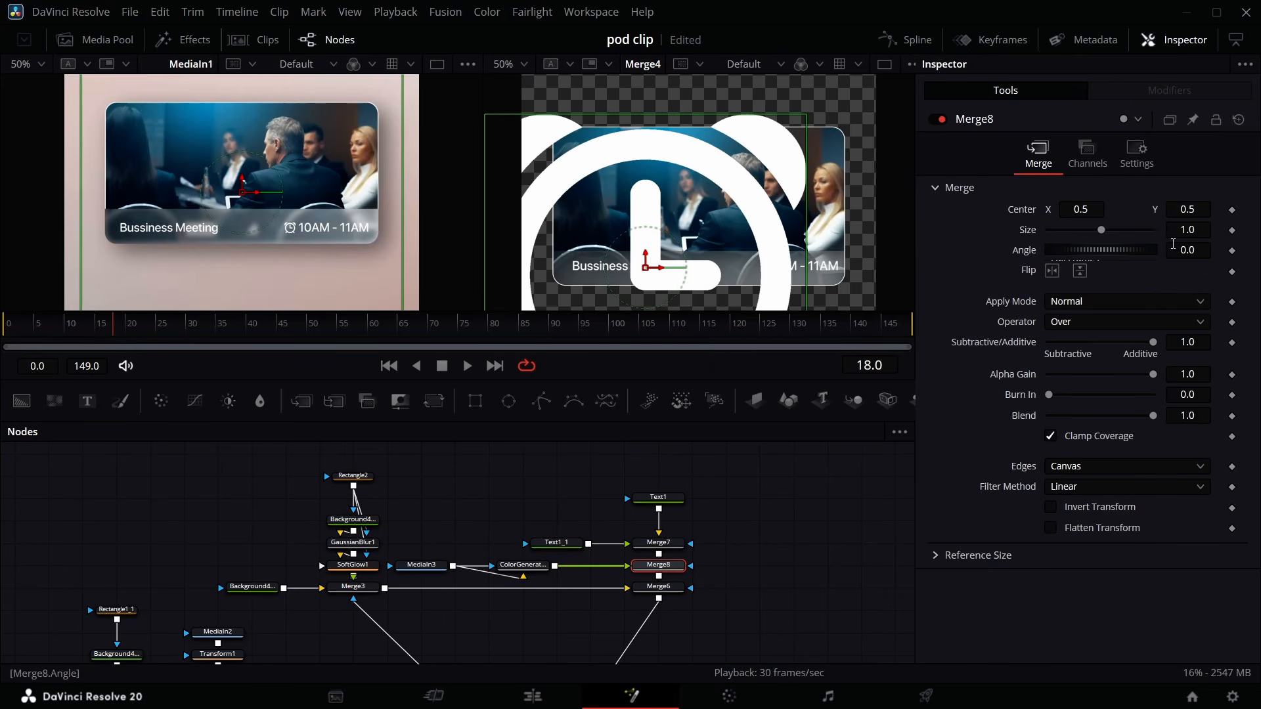
drag(1180, 231, 488, 231)
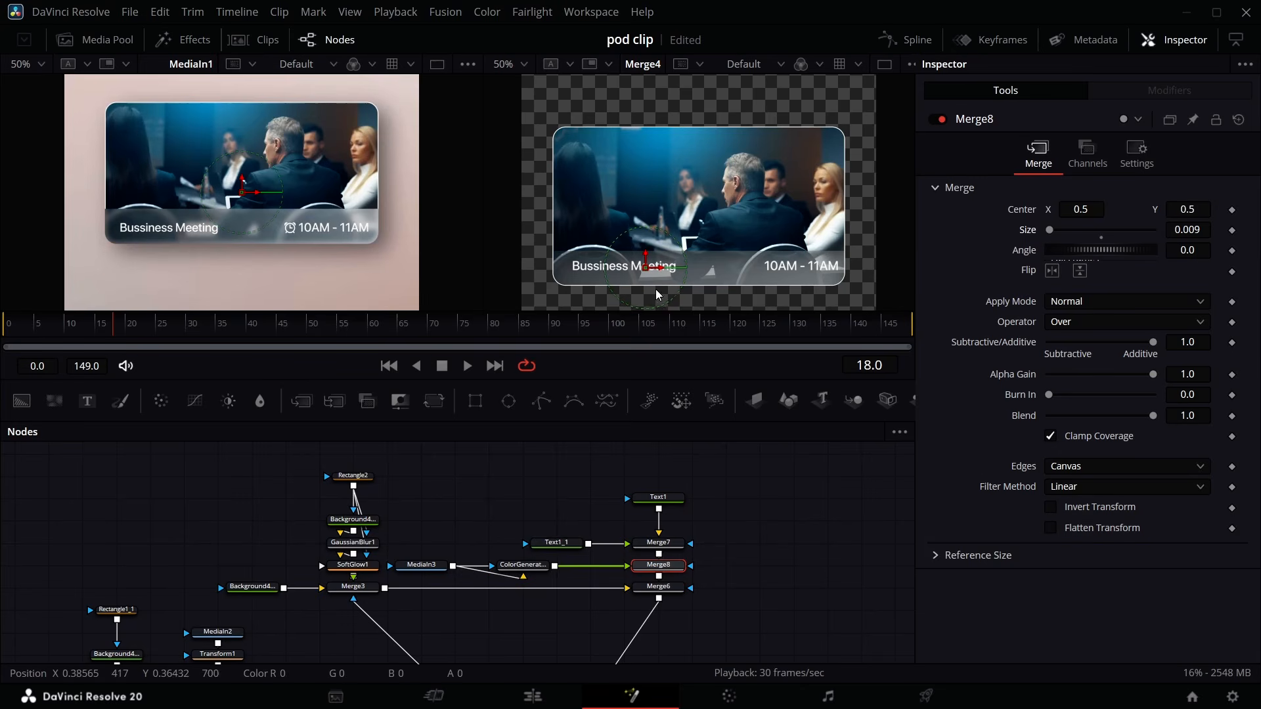
drag(645, 269, 752, 272)
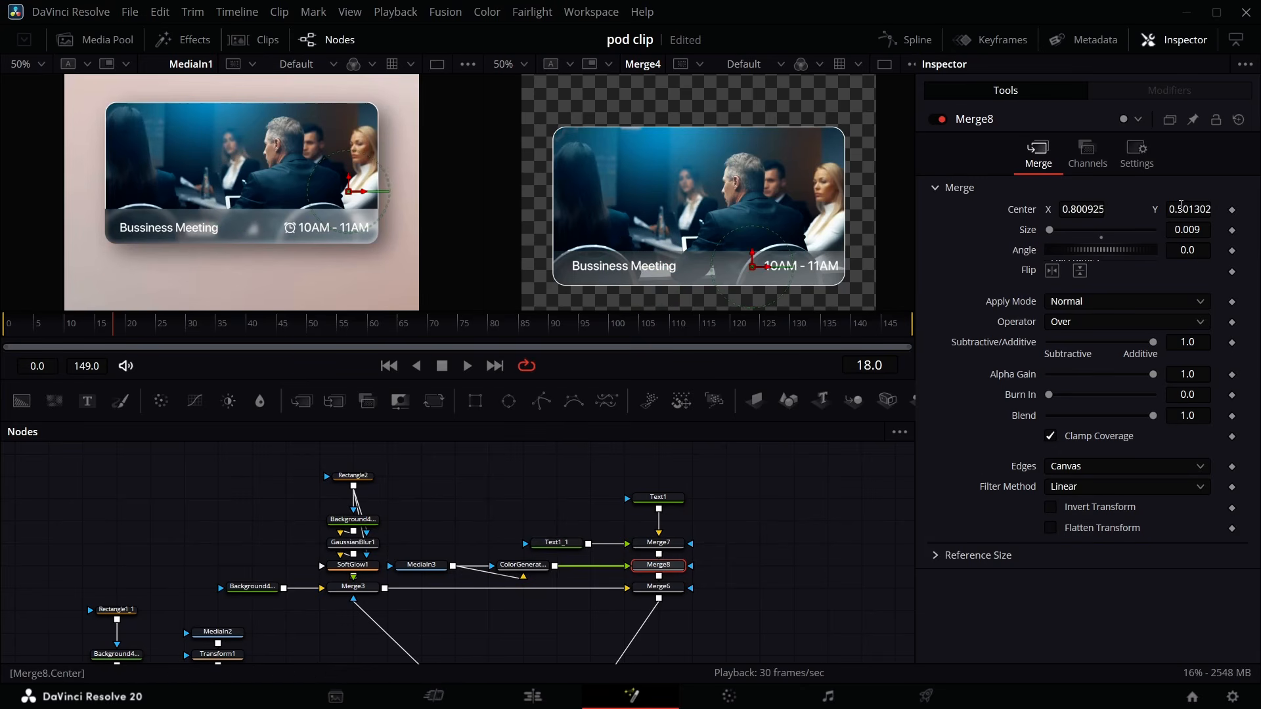
drag(1188, 230, 1191, 209)
click(801, 489)
click(1211, 229)
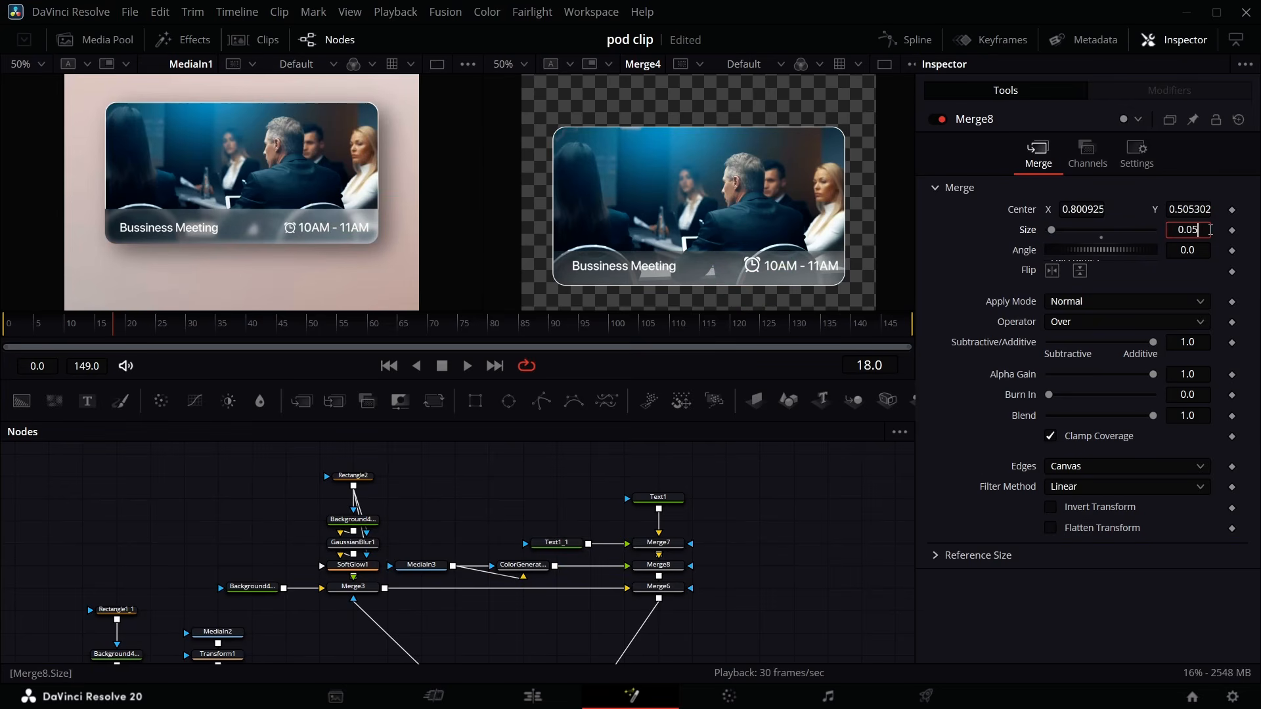
key(Return)
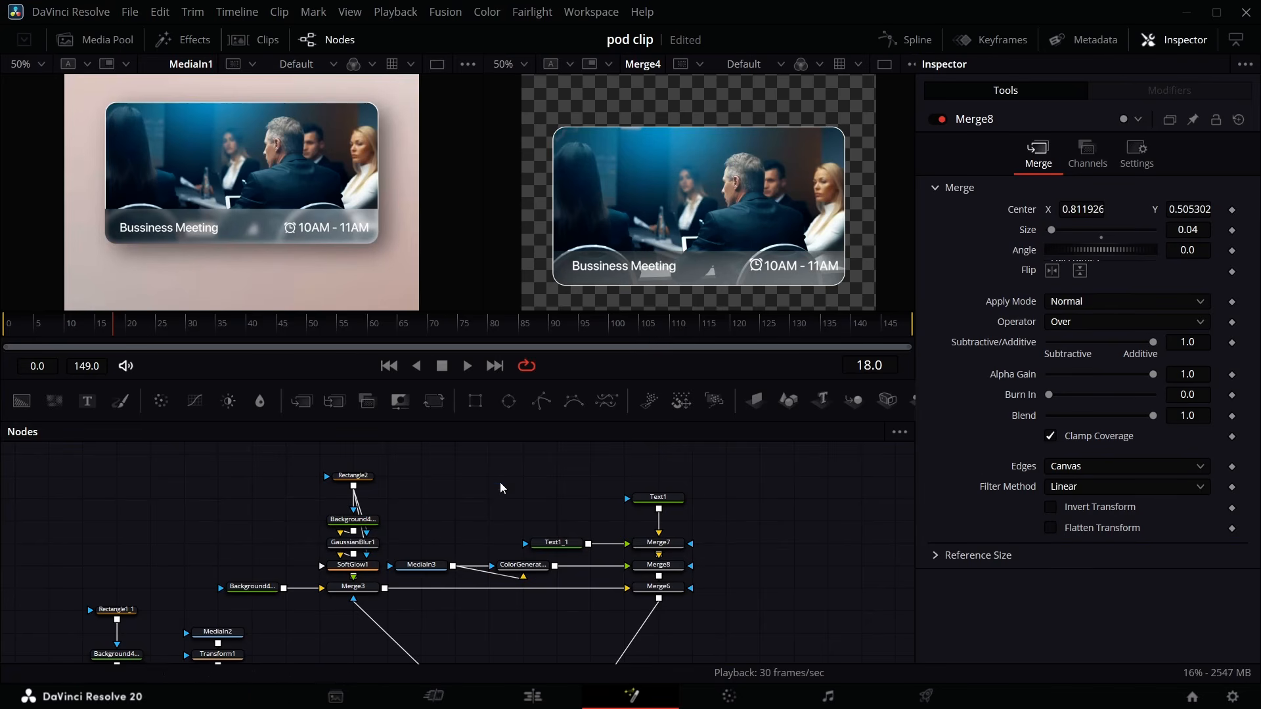
- Tidy the node layout by moving the pipe router and the Merge4 node
scroll(499, 482, down, 3)
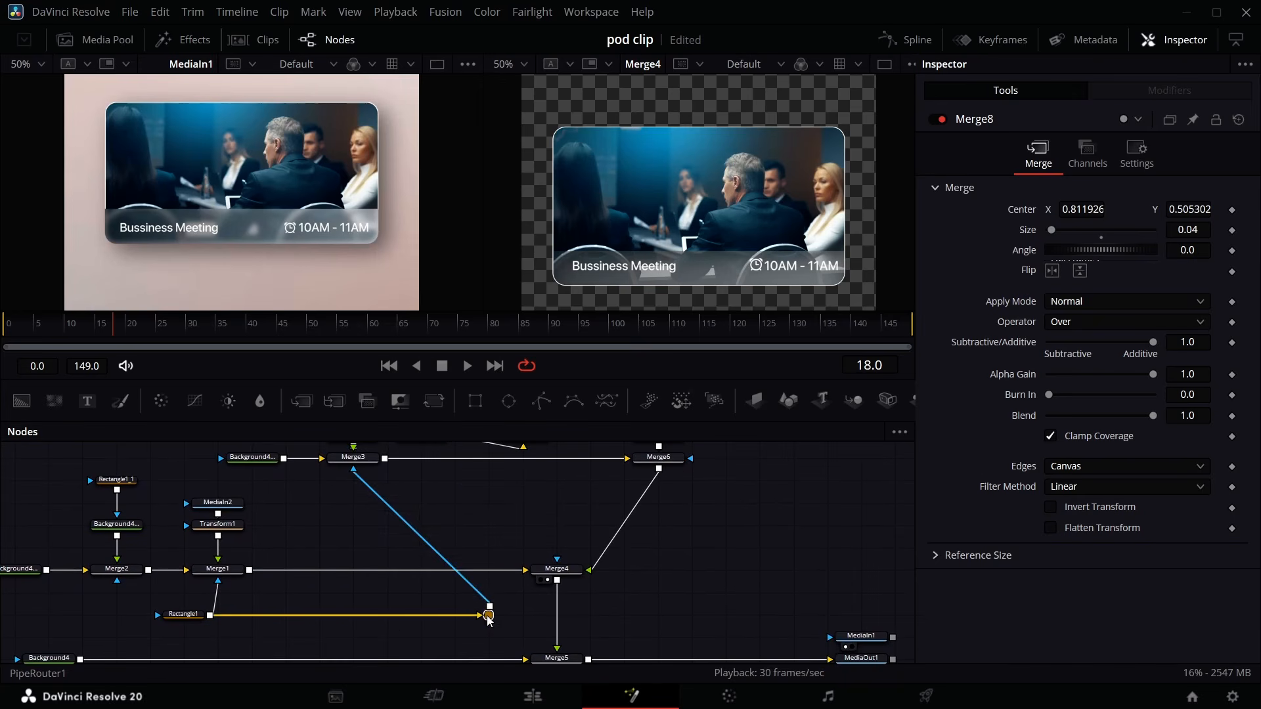
drag(488, 620, 353, 619)
scroll(723, 519, up, 1)
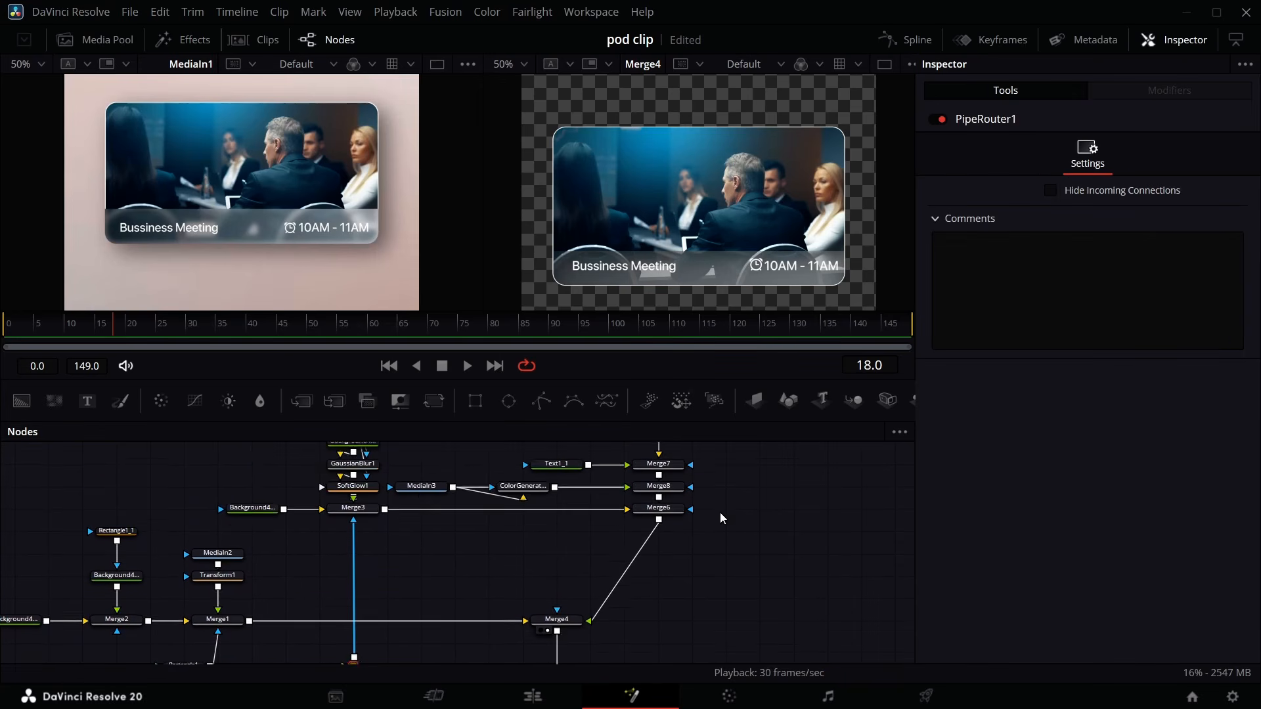
scroll(721, 519, up, 1)
scroll(657, 558, down, 1)
drag(571, 617, 663, 576)
scroll(664, 613, down, 2)
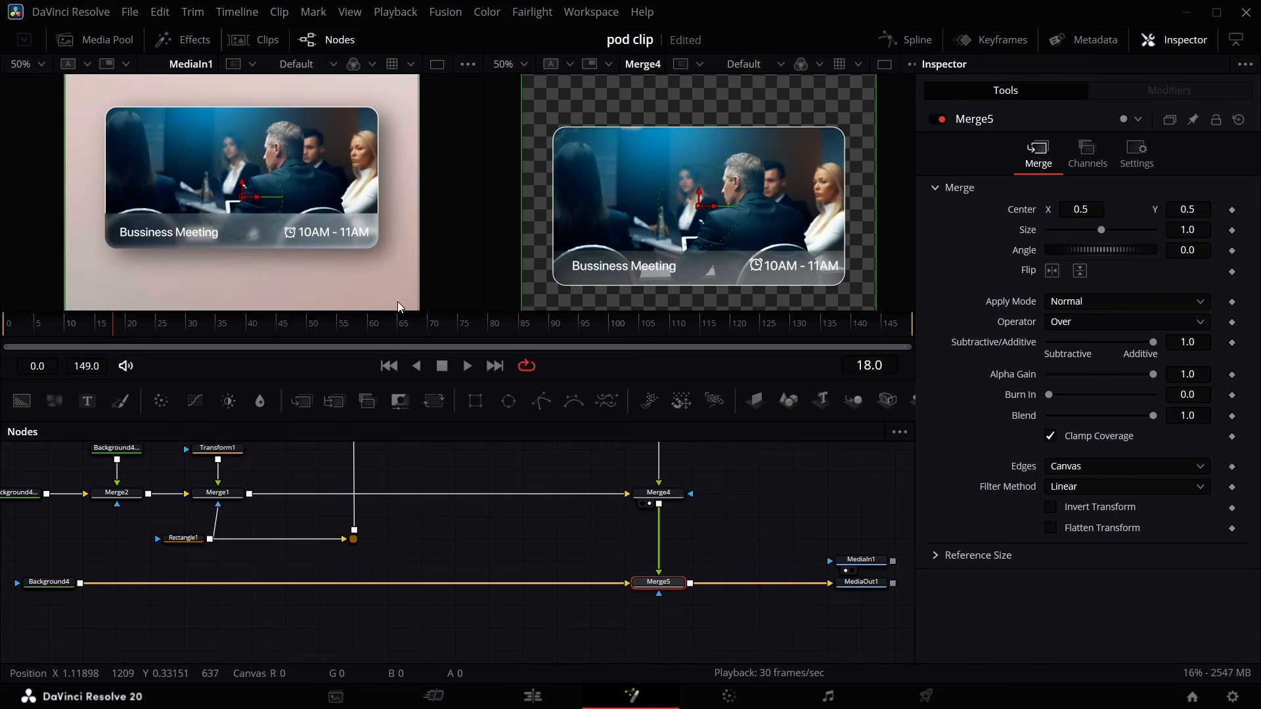
- Add a Transform node after Merge4 and set its size to 0.8
click(37, 60)
click(40, 84)
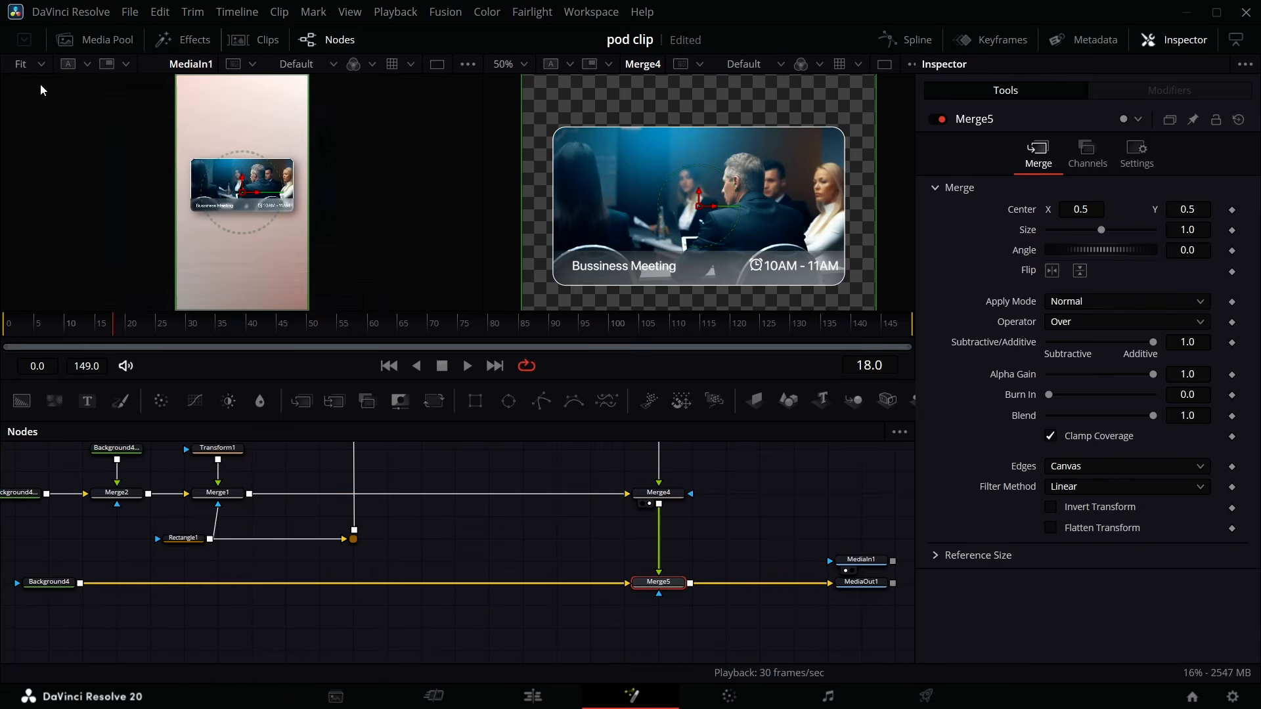
drag(112, 331, 1, 340)
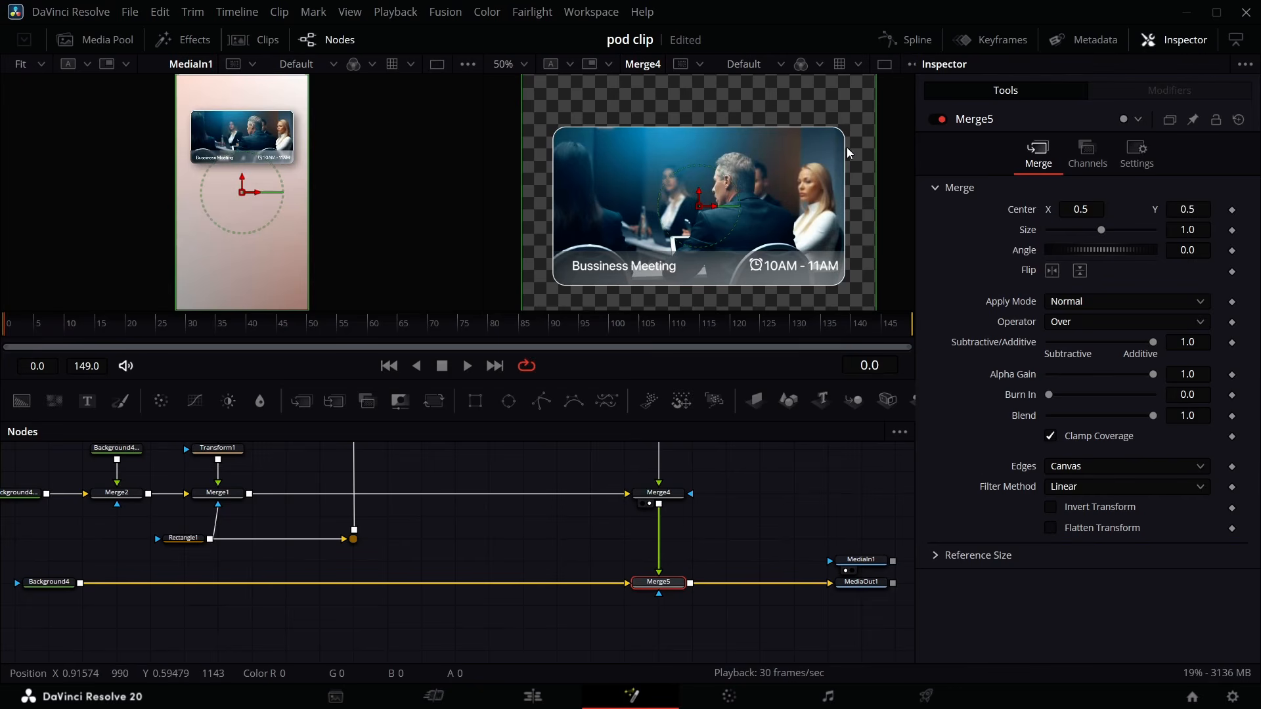
click(522, 65)
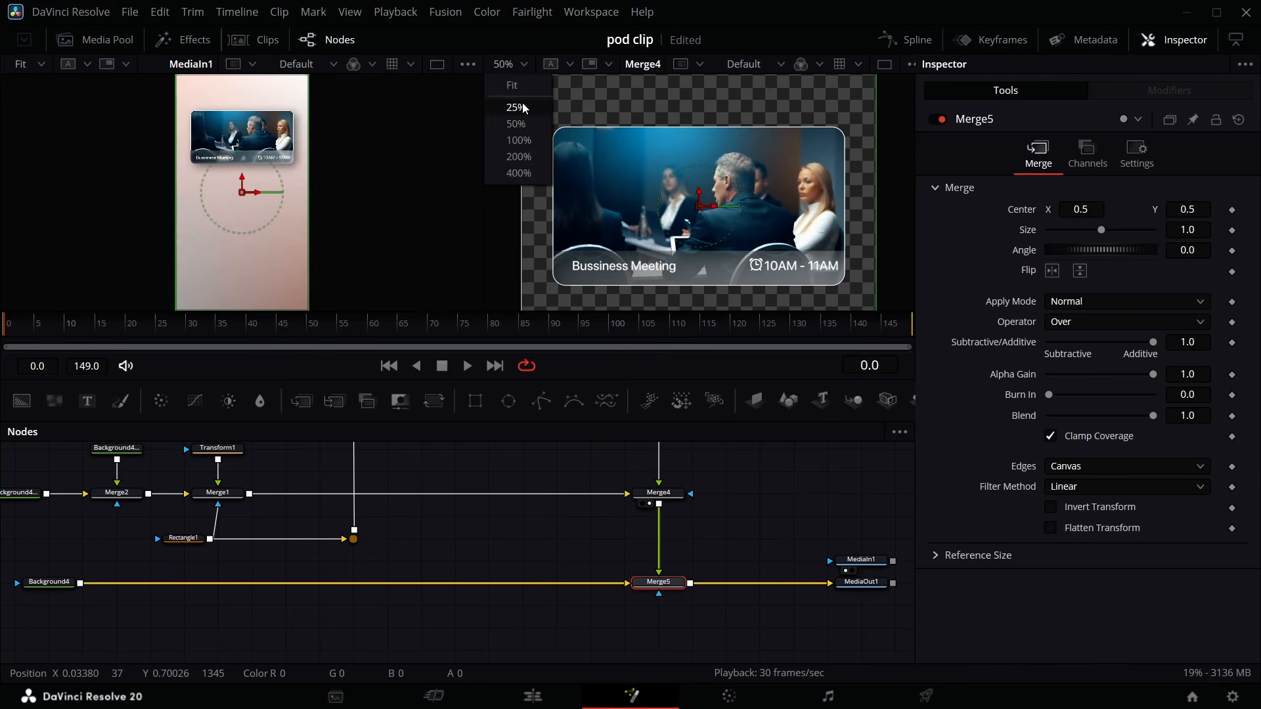
click(516, 105)
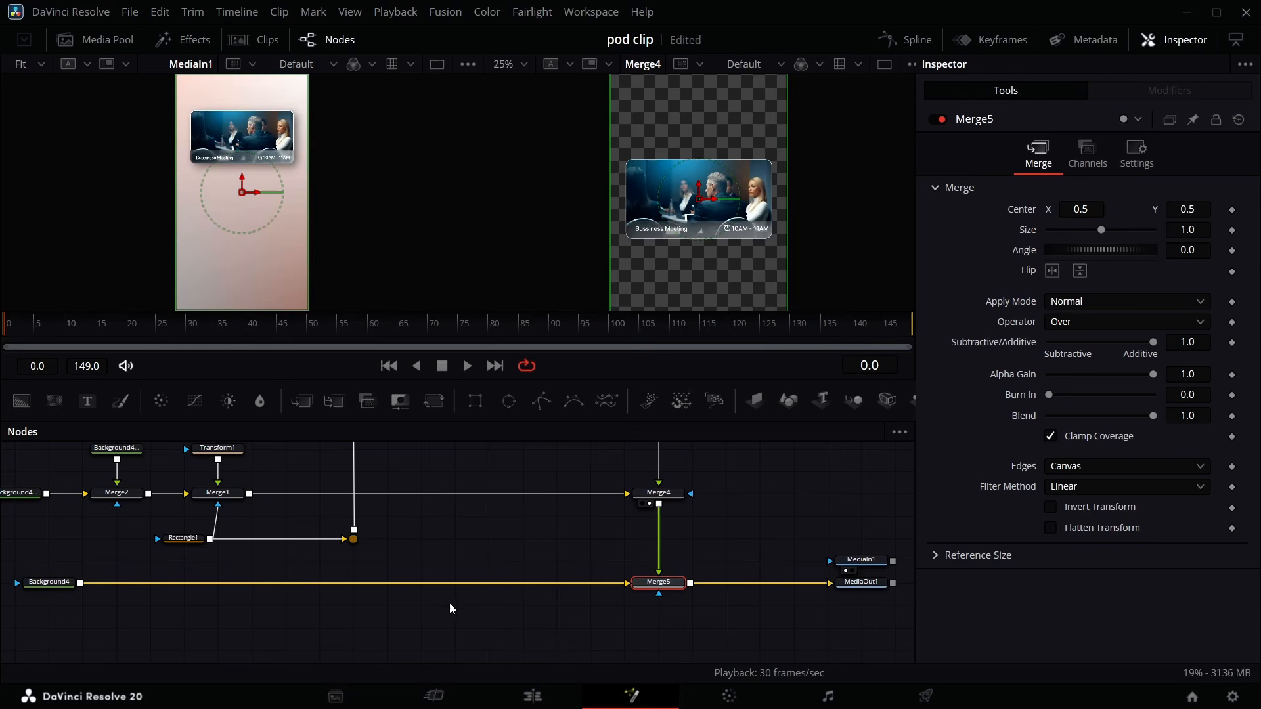
scroll(450, 603, up, 5)
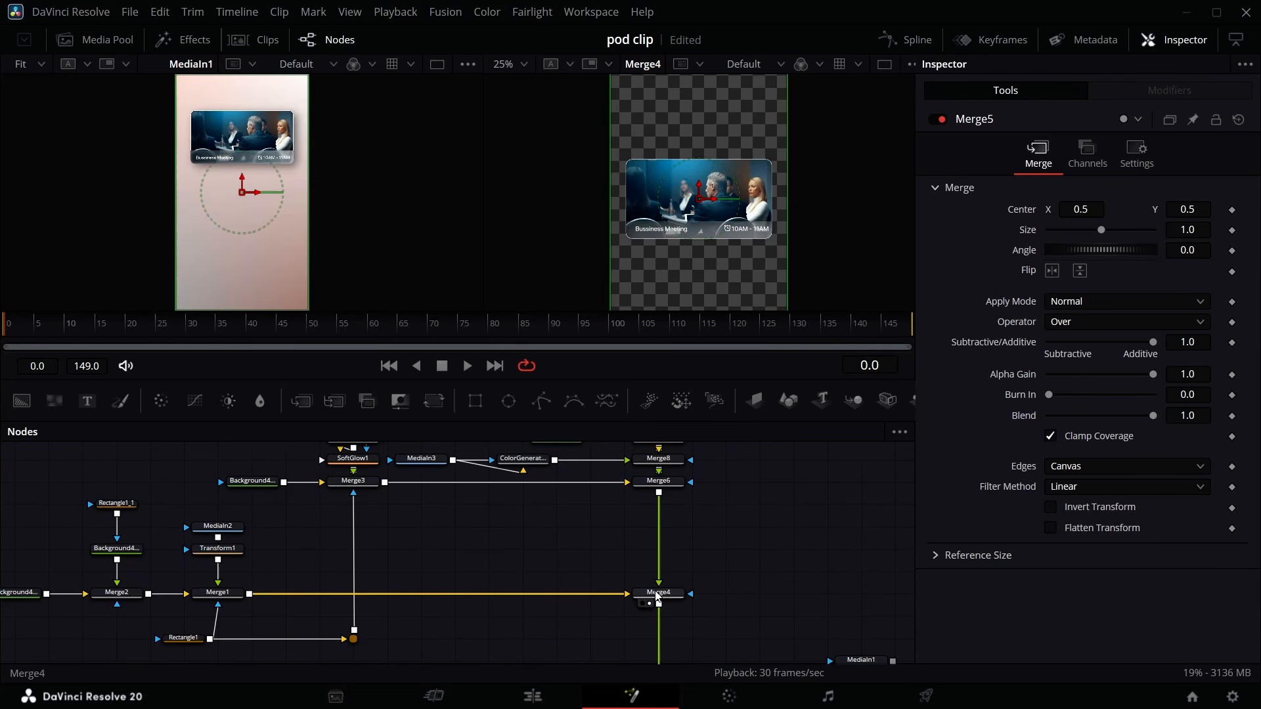
click(657, 594)
scroll(658, 595, down, 5)
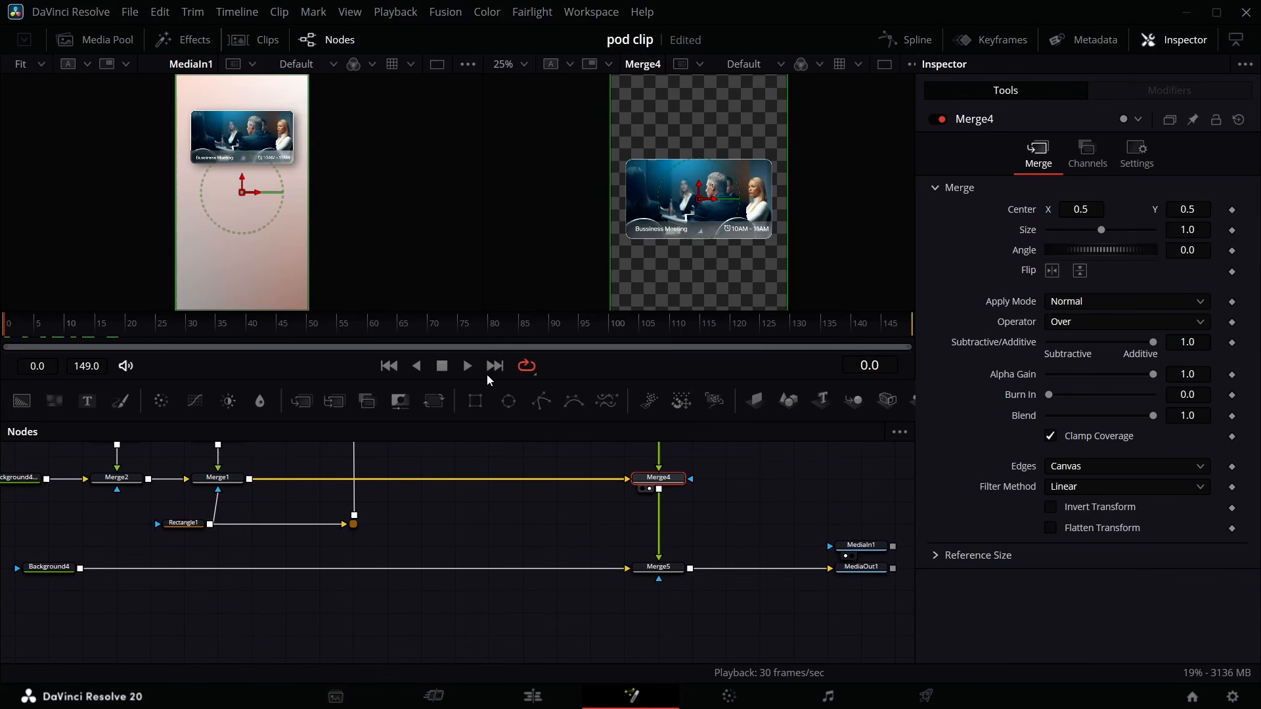
click(435, 401)
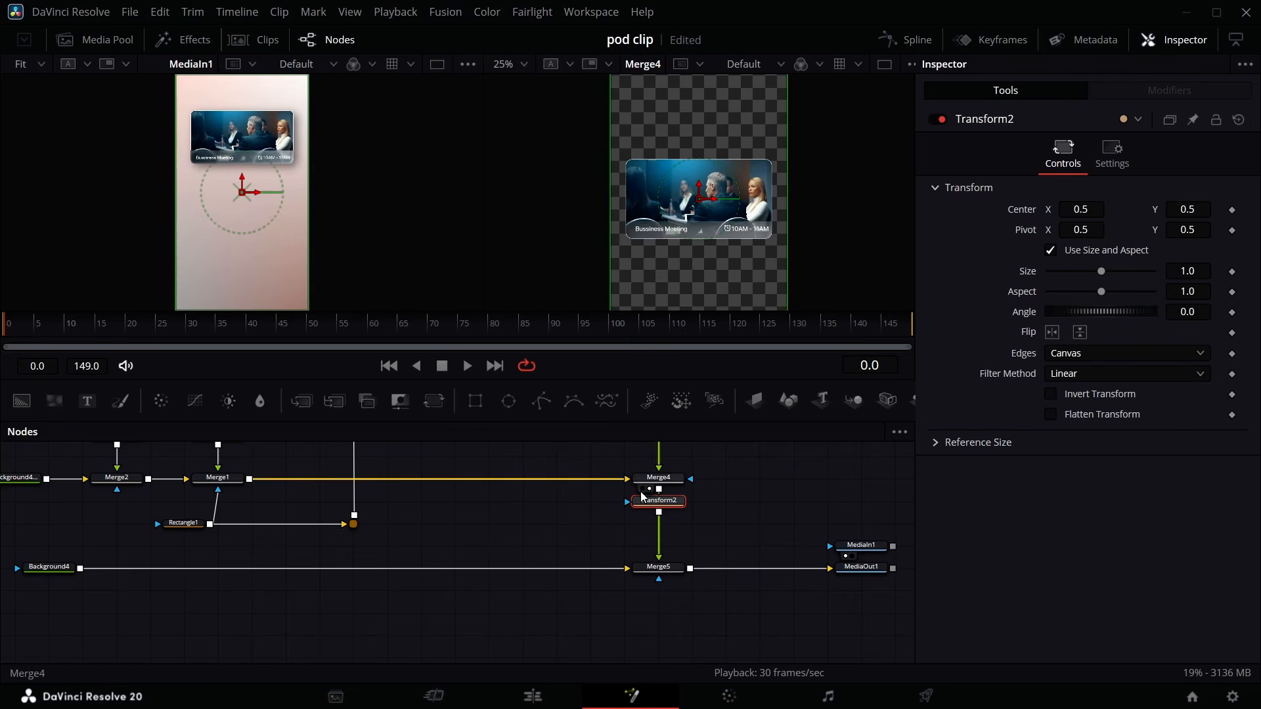
click(651, 513)
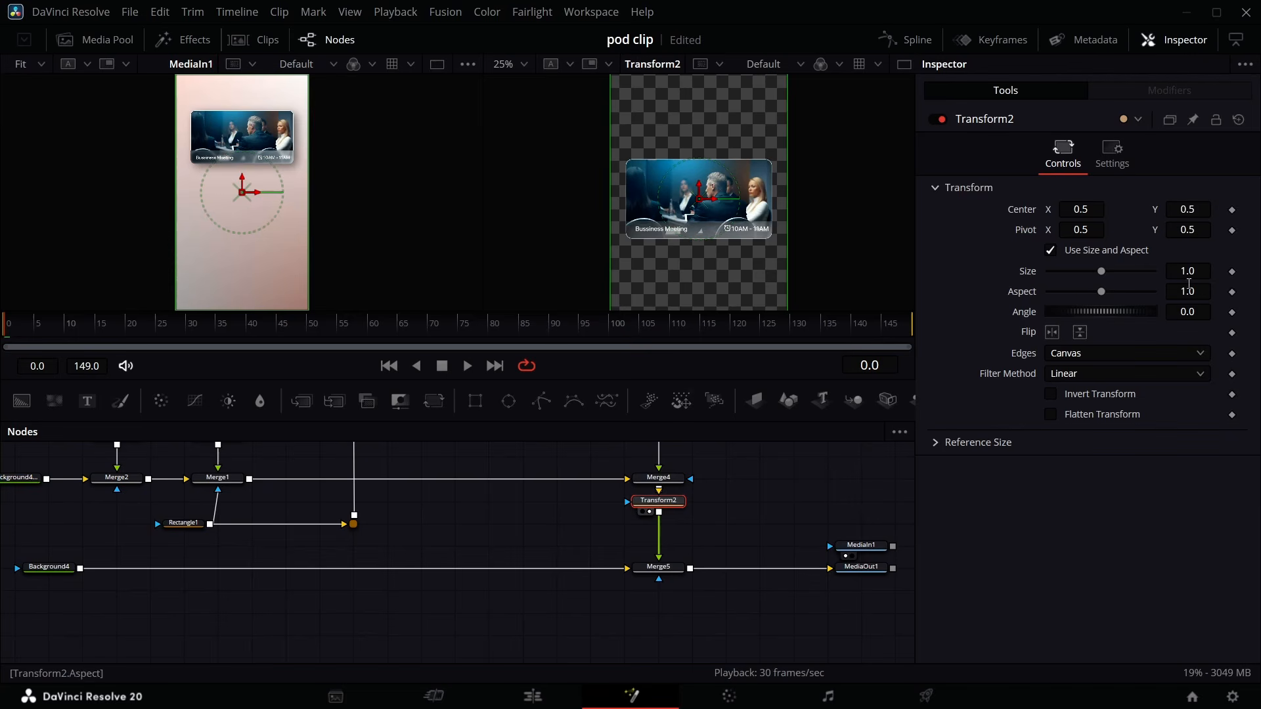
drag(1195, 274, 1148, 273)
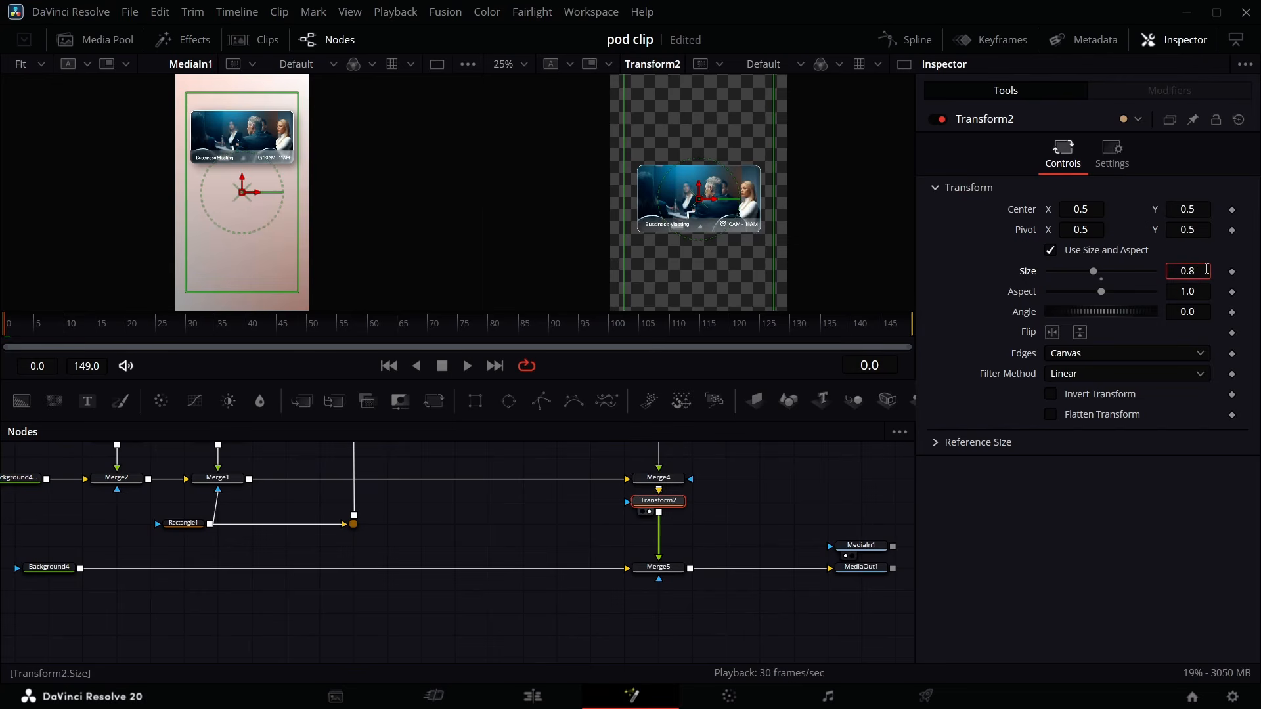
key(Return)
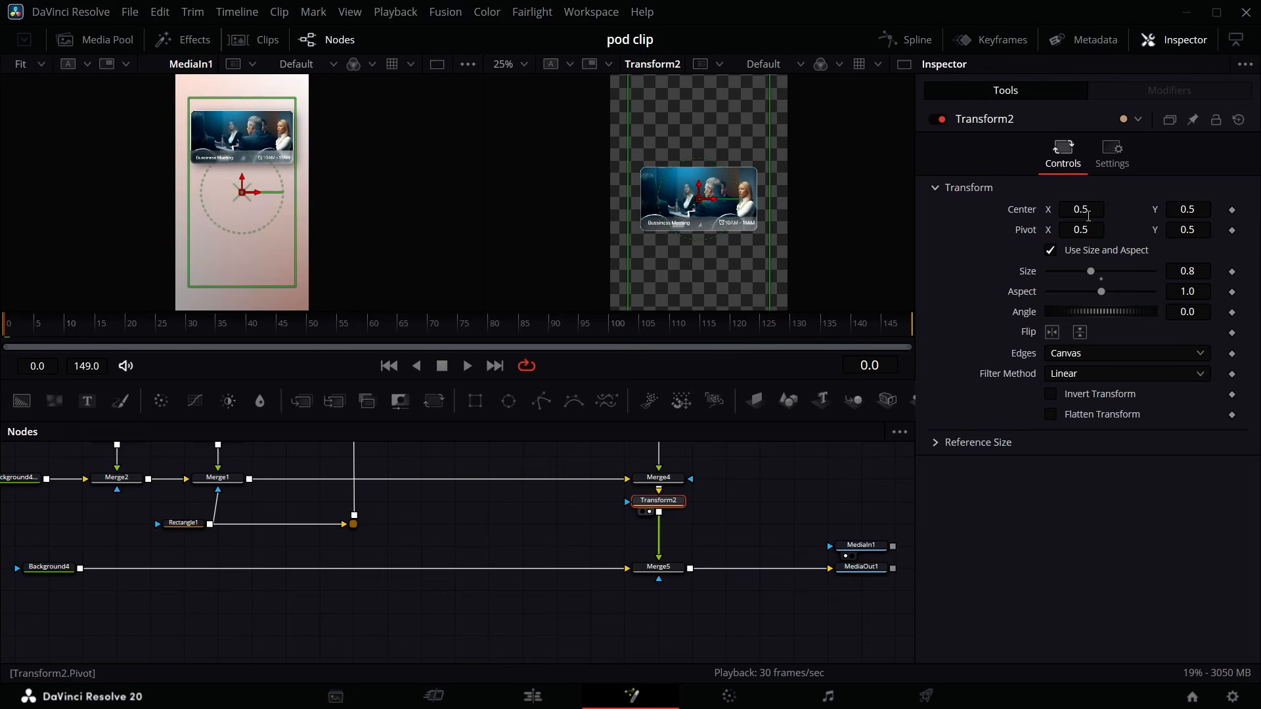
- At frame 0, set the card transform's center Y to 0.713 and set a keyframe on Center
drag(1189, 211, 1253, 211)
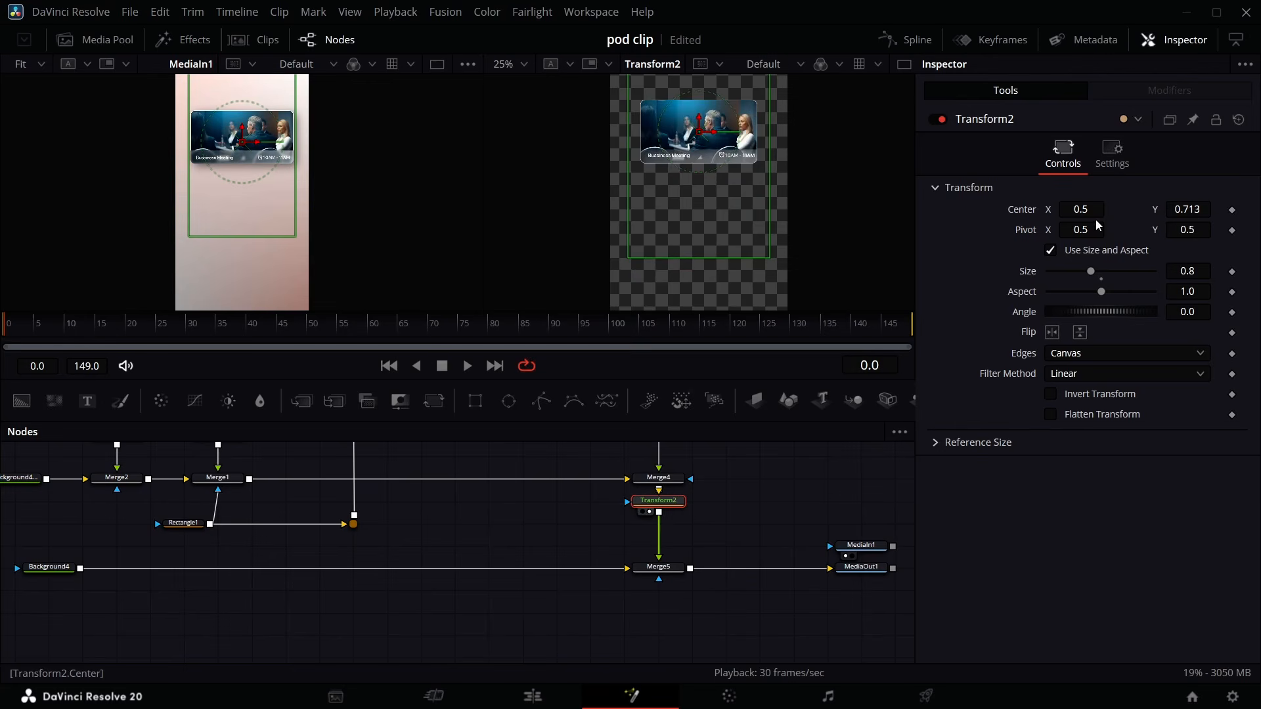
click(1232, 210)
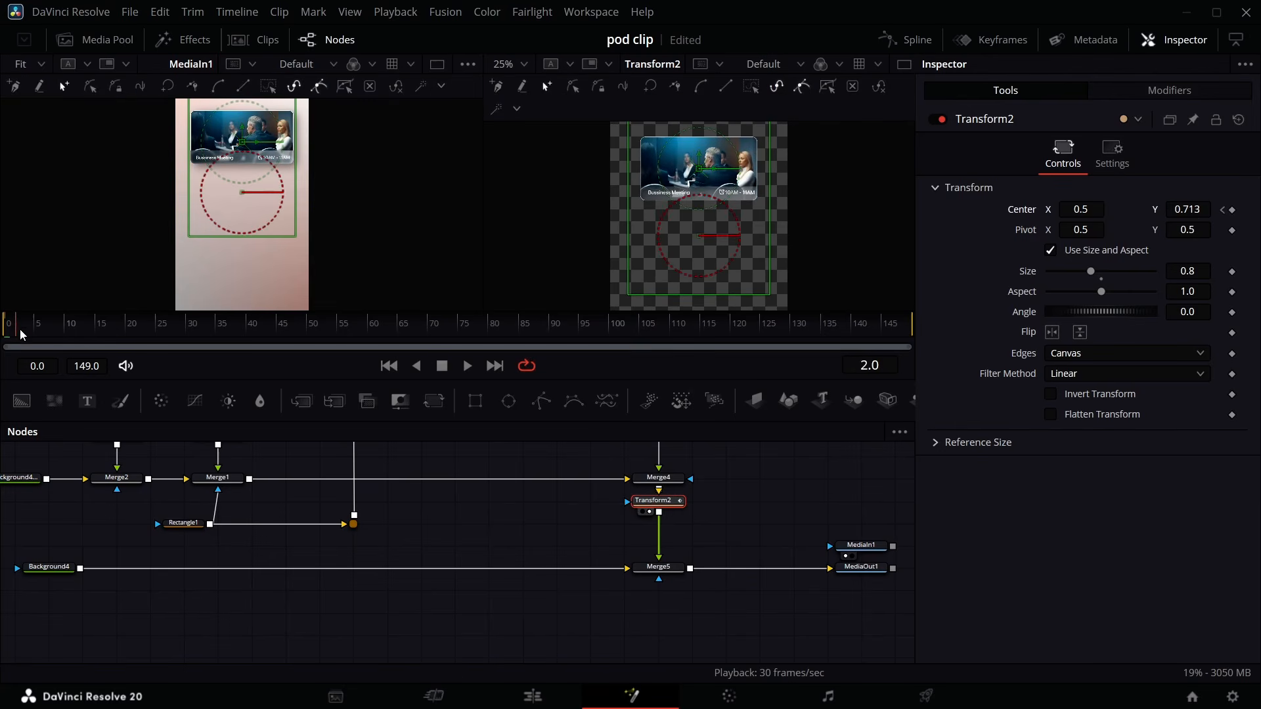
- At frame 25, set the card transform's center Y to 0.5
drag(22, 335, 159, 384)
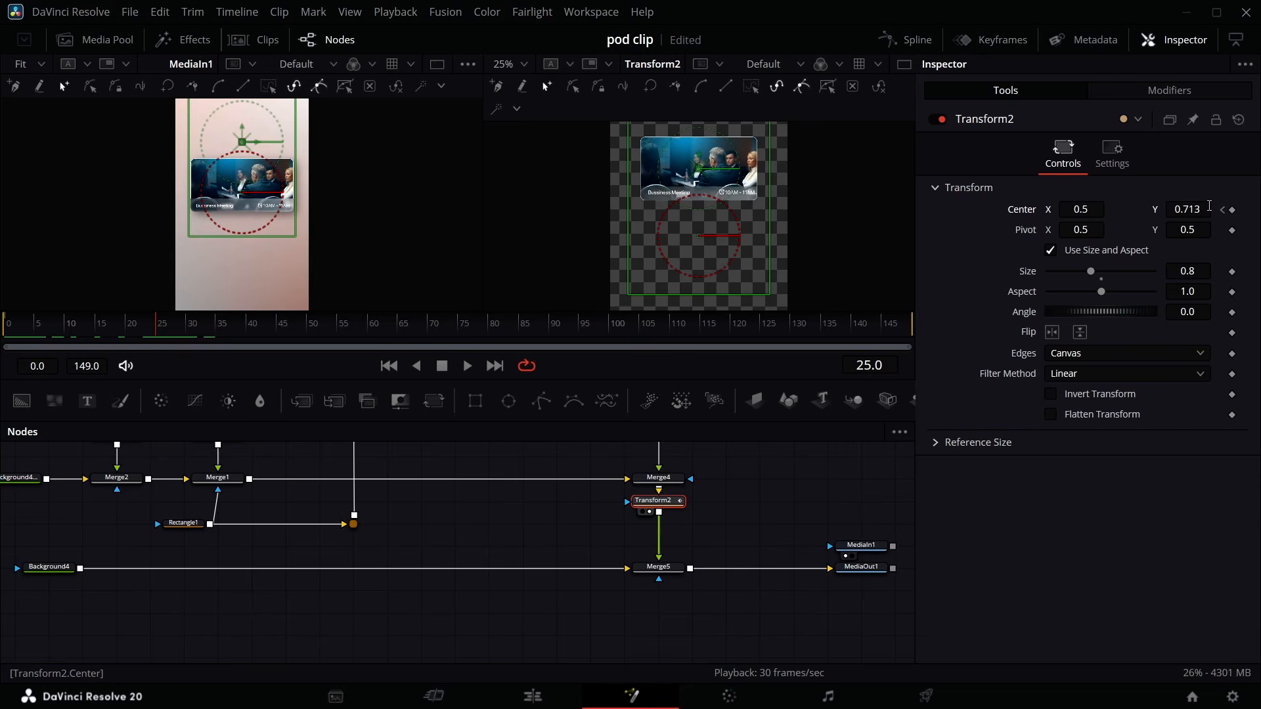
drag(1209, 206, 1159, 205)
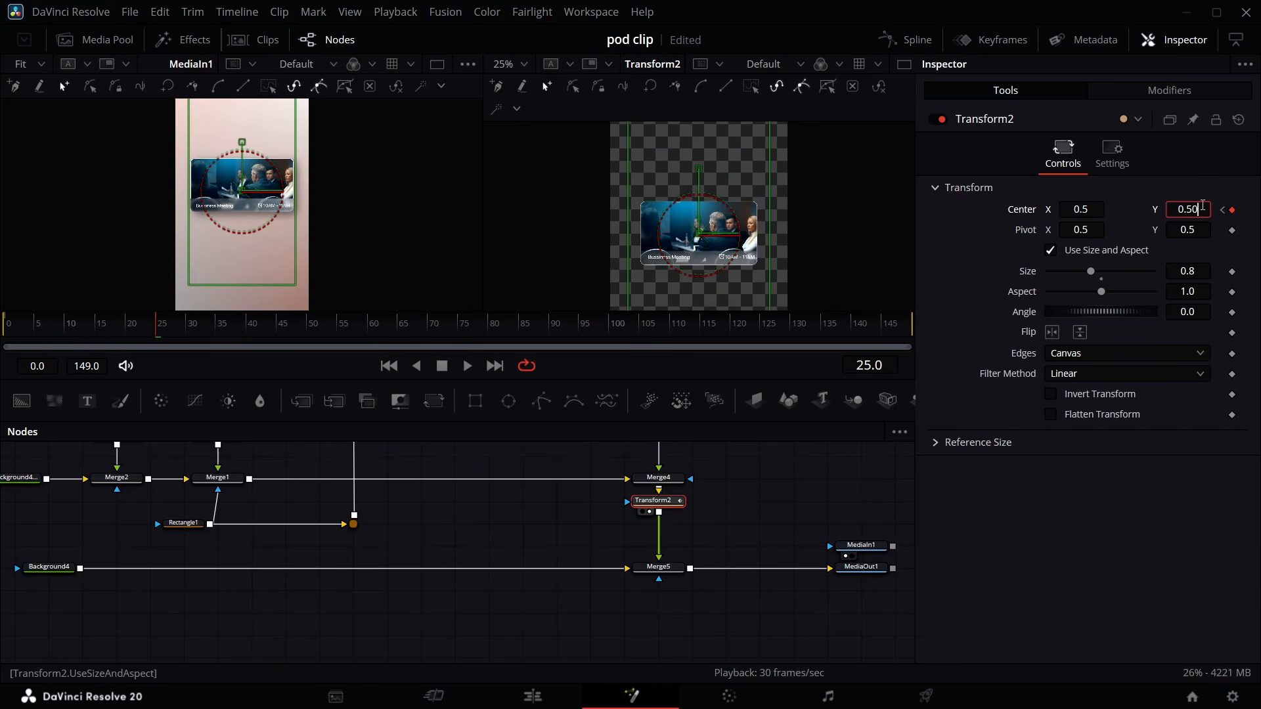
- Open the Spline editor for Transform2's center animation and smooth its keyframes
click(906, 40)
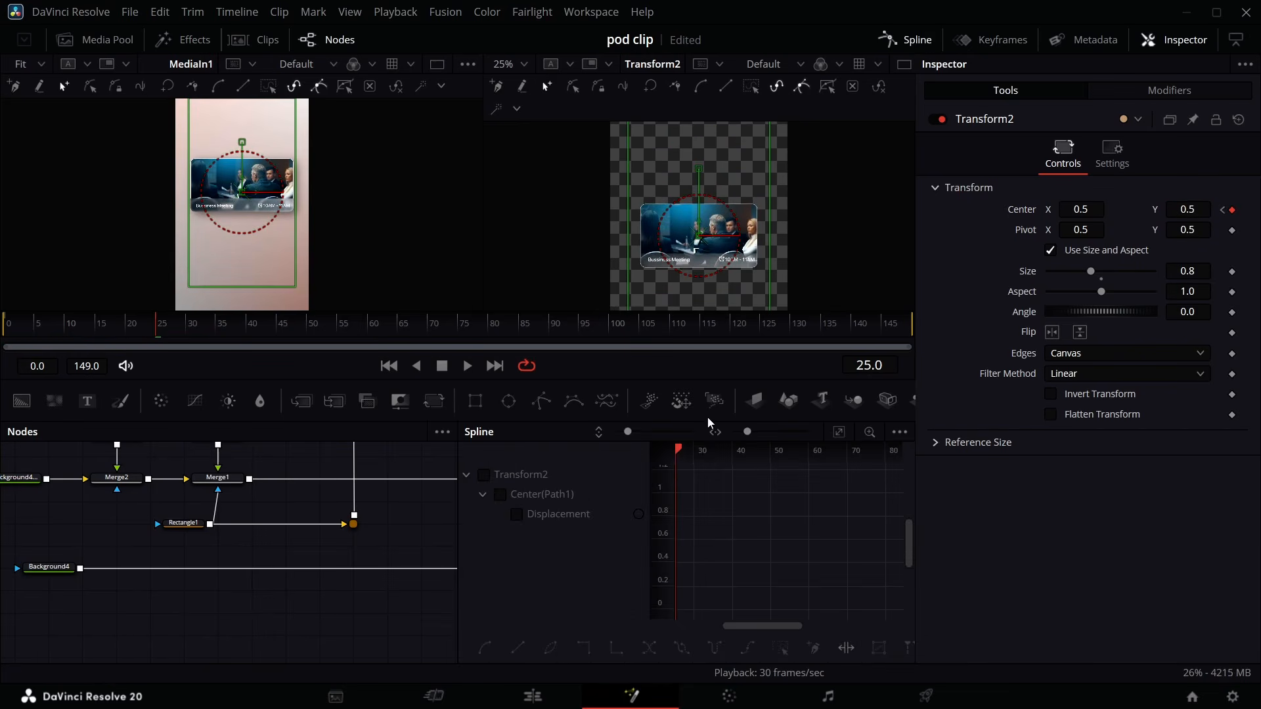
click(485, 475)
click(780, 648)
right_click(811, 589)
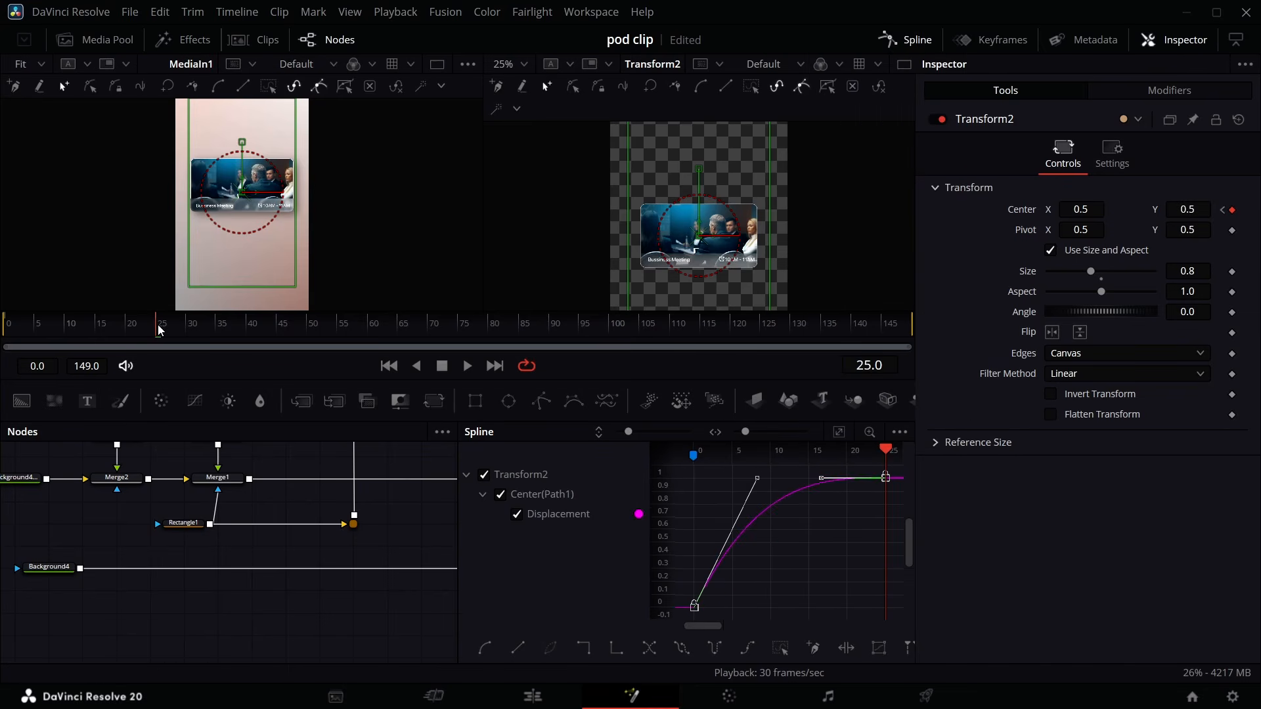
key(space)
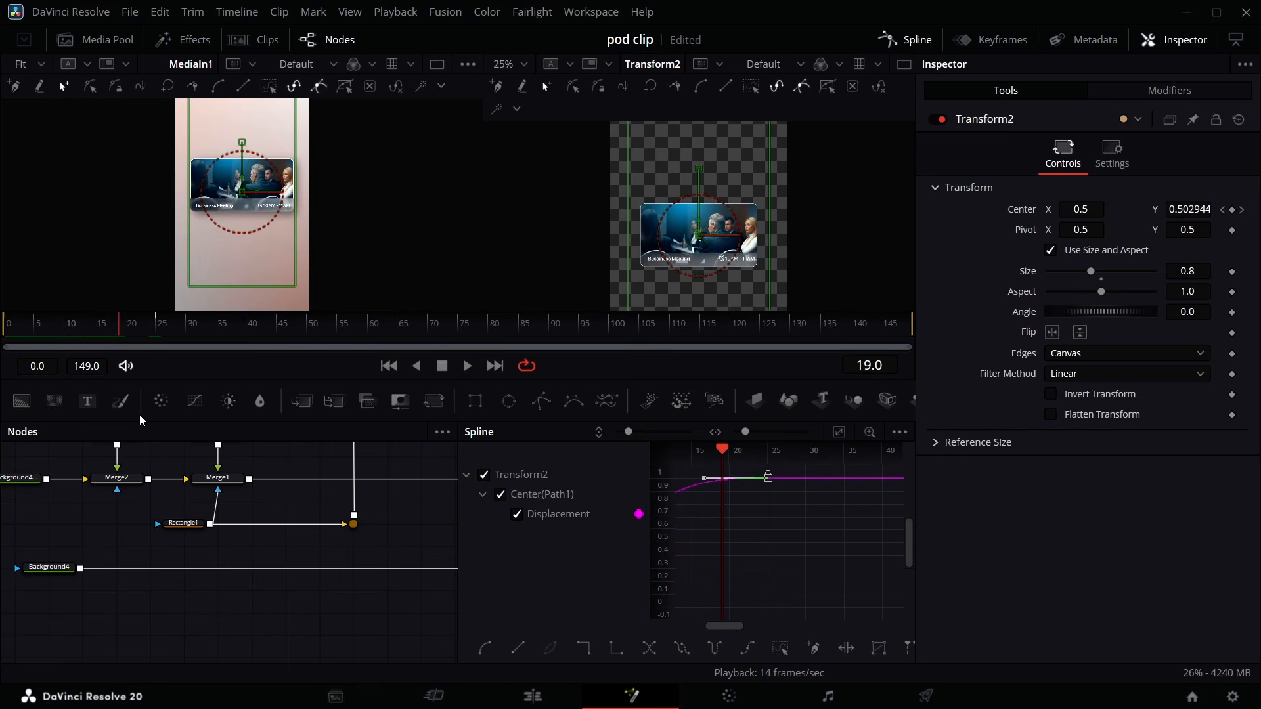
- Hold the card at Y 0.5 through frame 40, and at frame 60 keyframe its center Y to 0.685
click(258, 323)
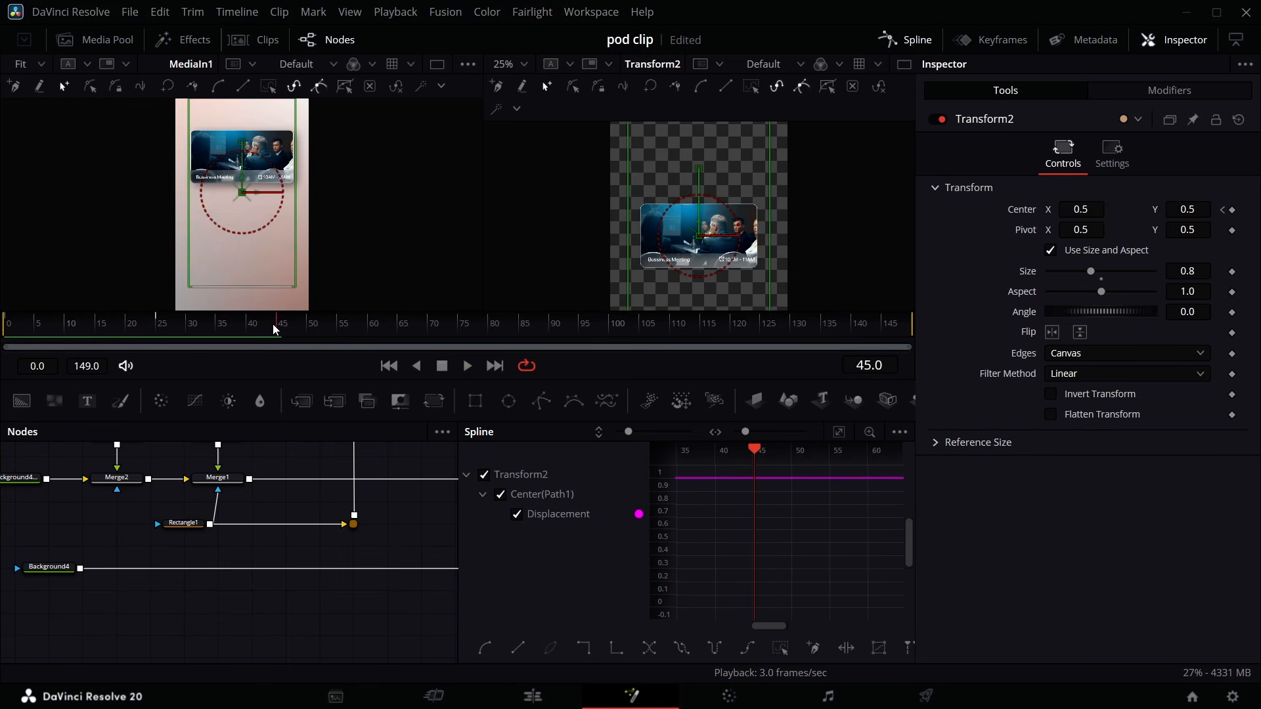
click(248, 328)
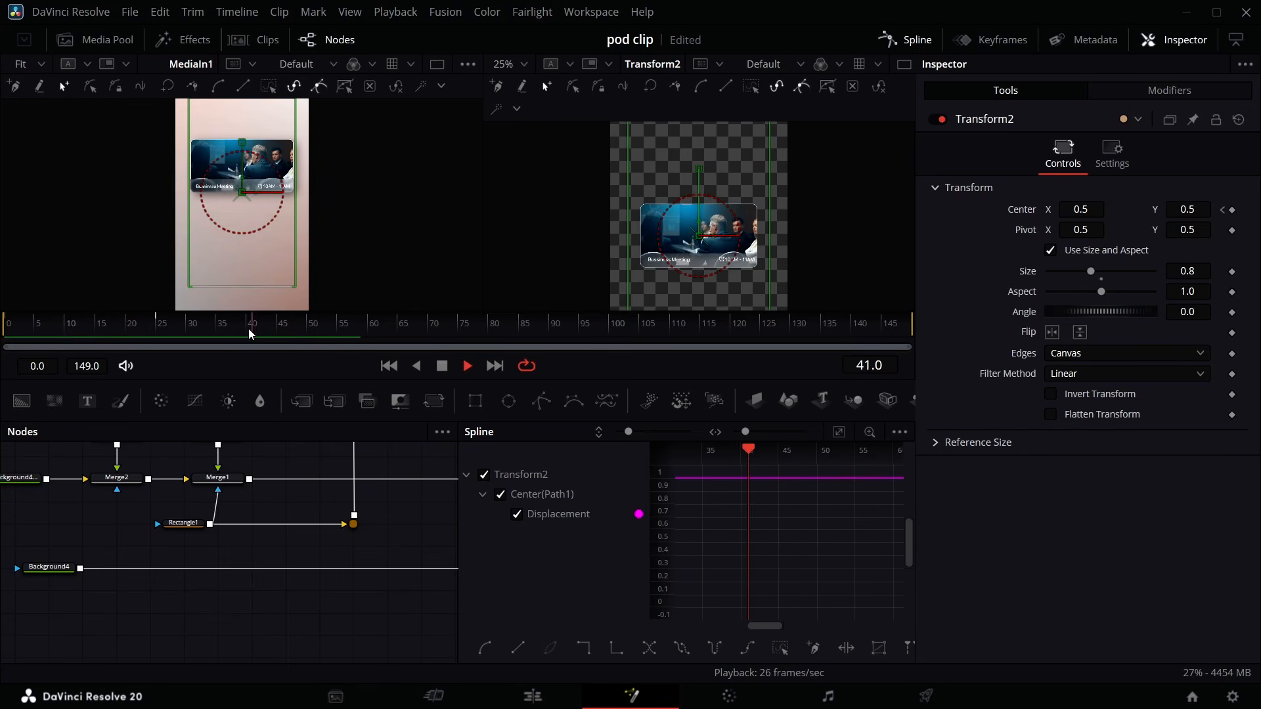
key(space)
click(248, 329)
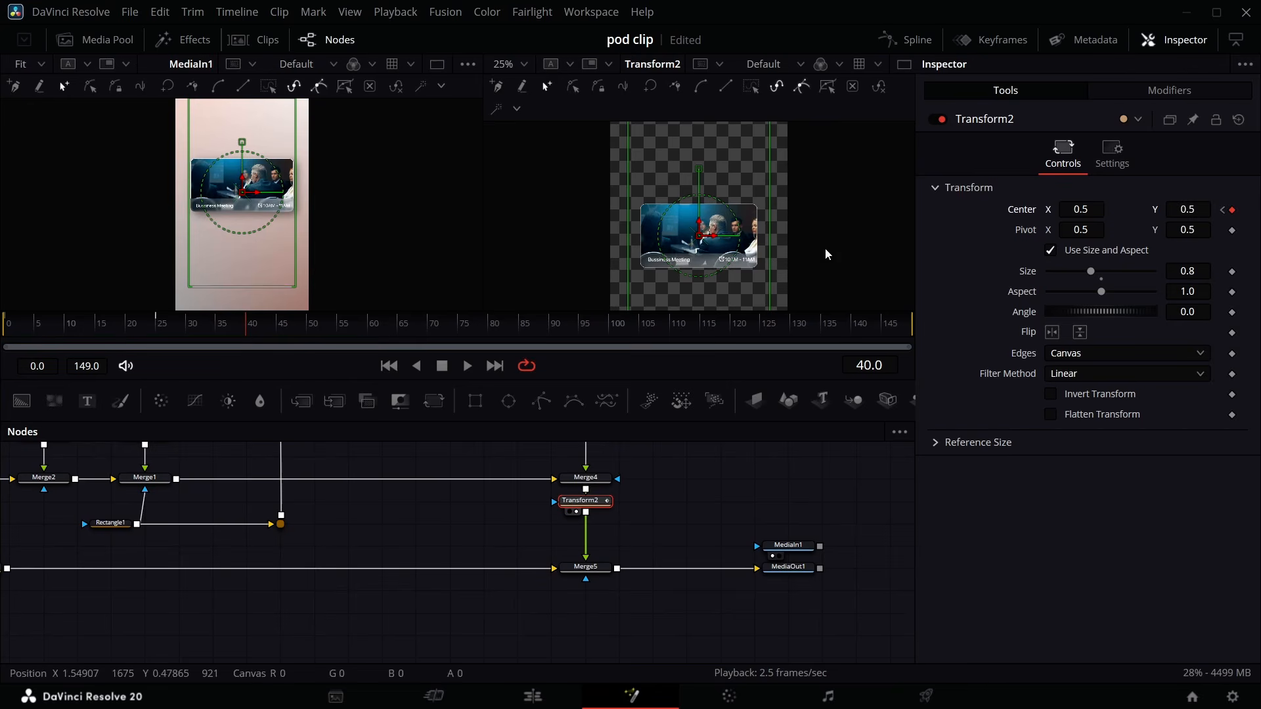
drag(247, 332, 366, 337)
click(1233, 210)
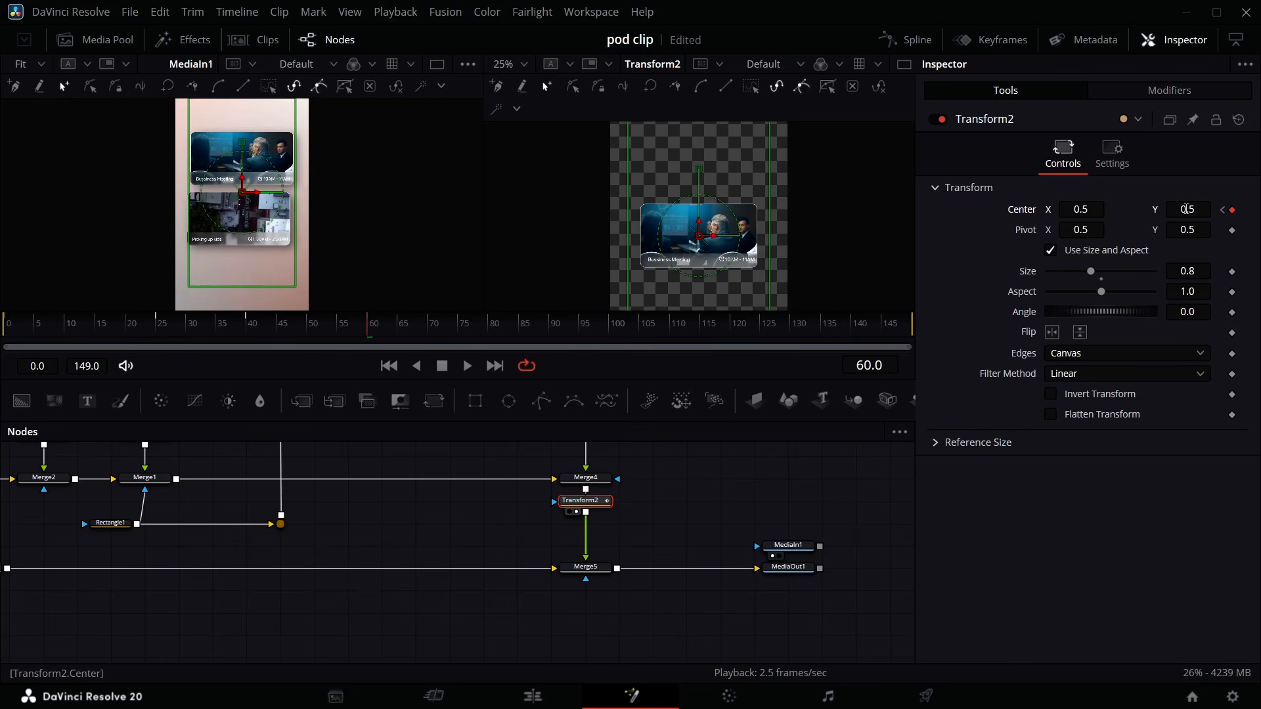
drag(1180, 211, 1260, 210)
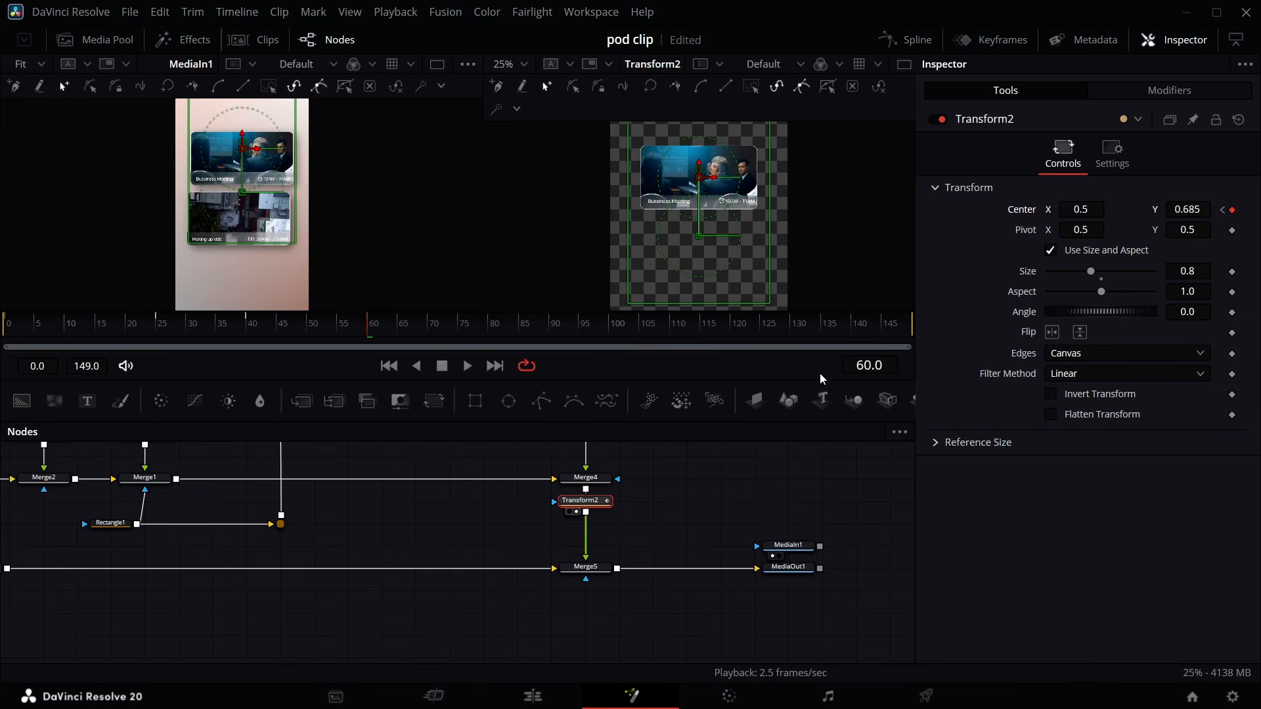
- In the Spline editor, apply an Out Back Cubic ease to the keyframes at frames 40 and 60
click(905, 41)
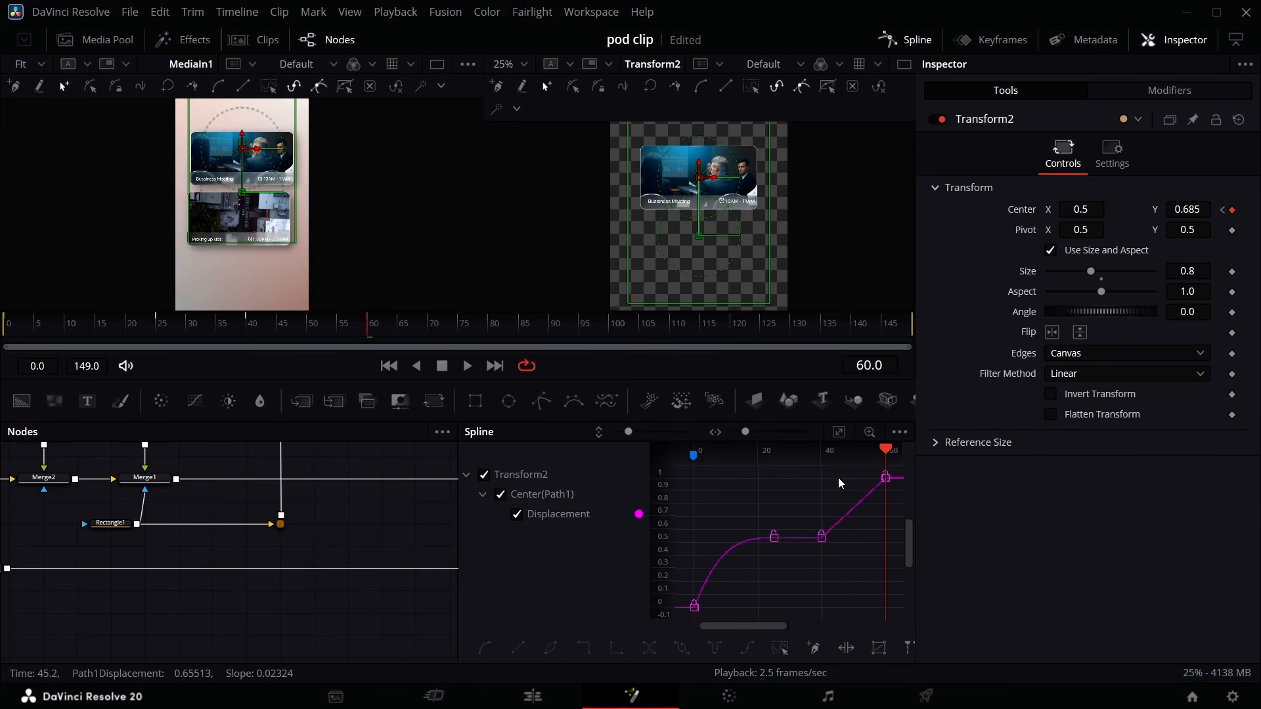
drag(821, 566, 887, 461)
right_click(888, 468)
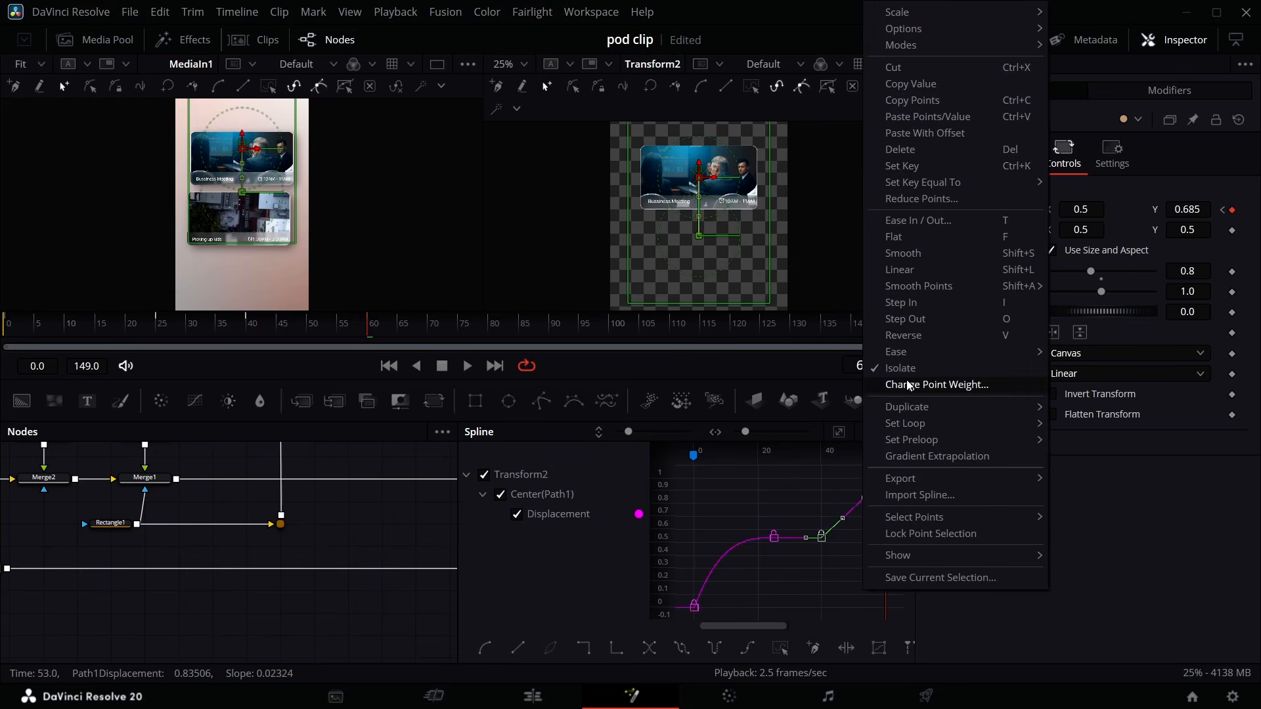
mouse_move(1023, 352)
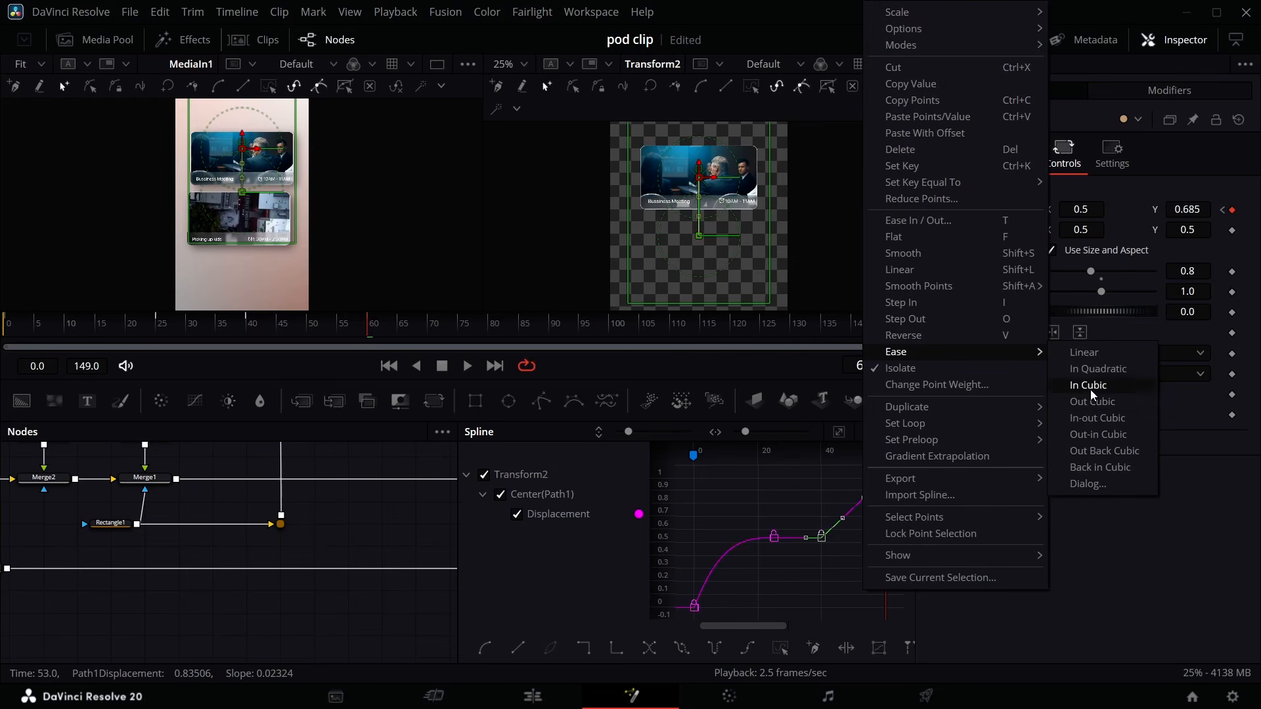
click(1095, 451)
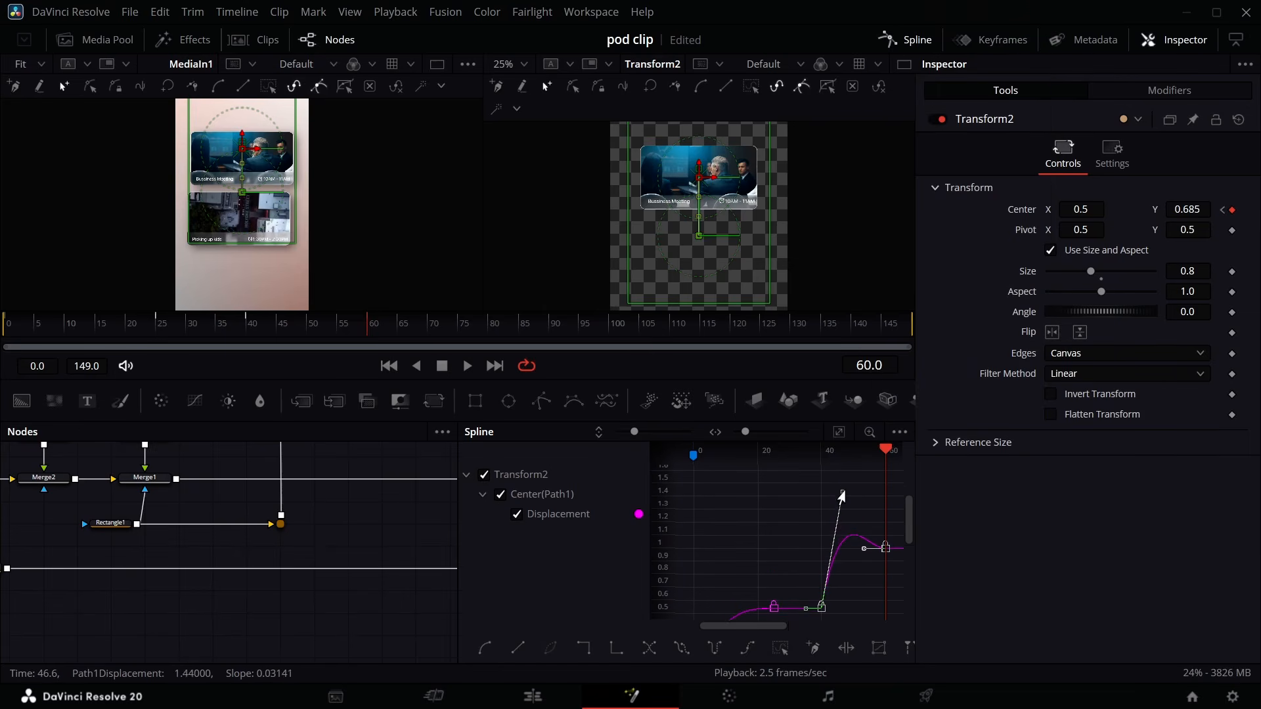
- Adjust the eased curve's handle slightly and preview the card's bounce animation
drag(839, 500, 839, 512)
click(244, 331)
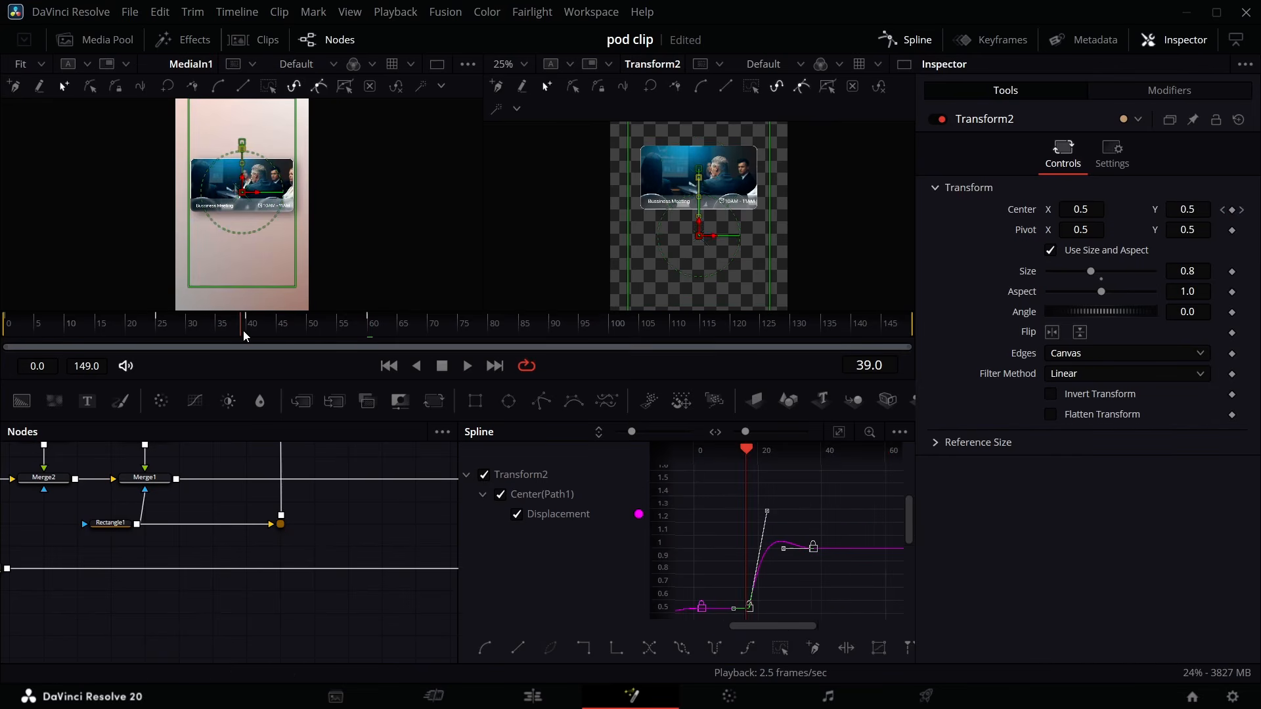
key(space)
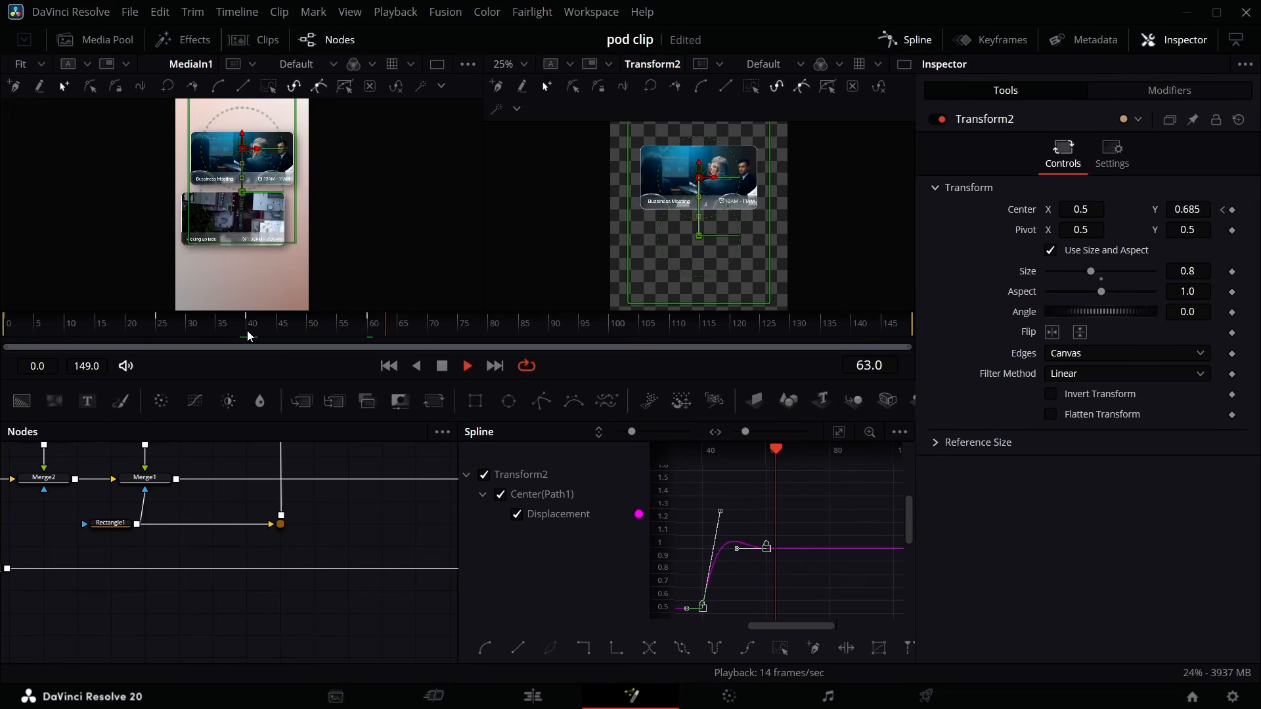
key(space)
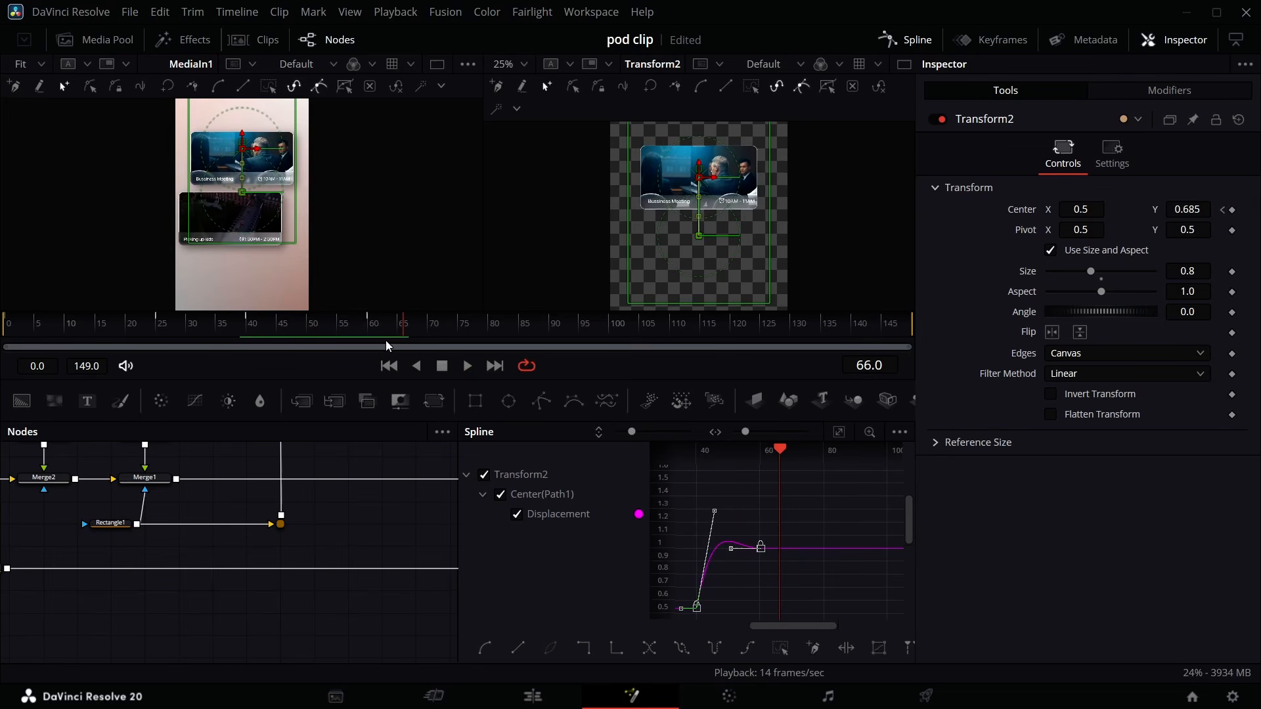
drag(403, 332, 305, 377)
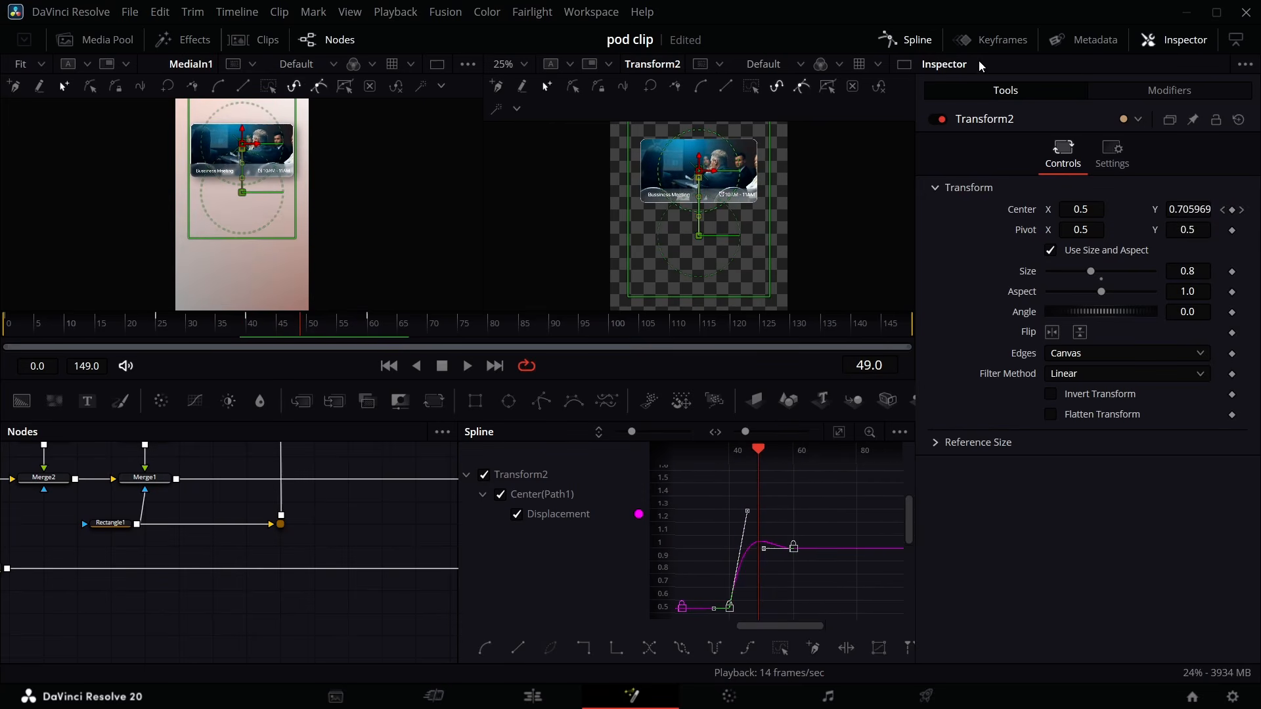
- Select the whole card node tree and paste a duplicate copy into empty space in the node graph
click(916, 43)
scroll(568, 535, up, 6)
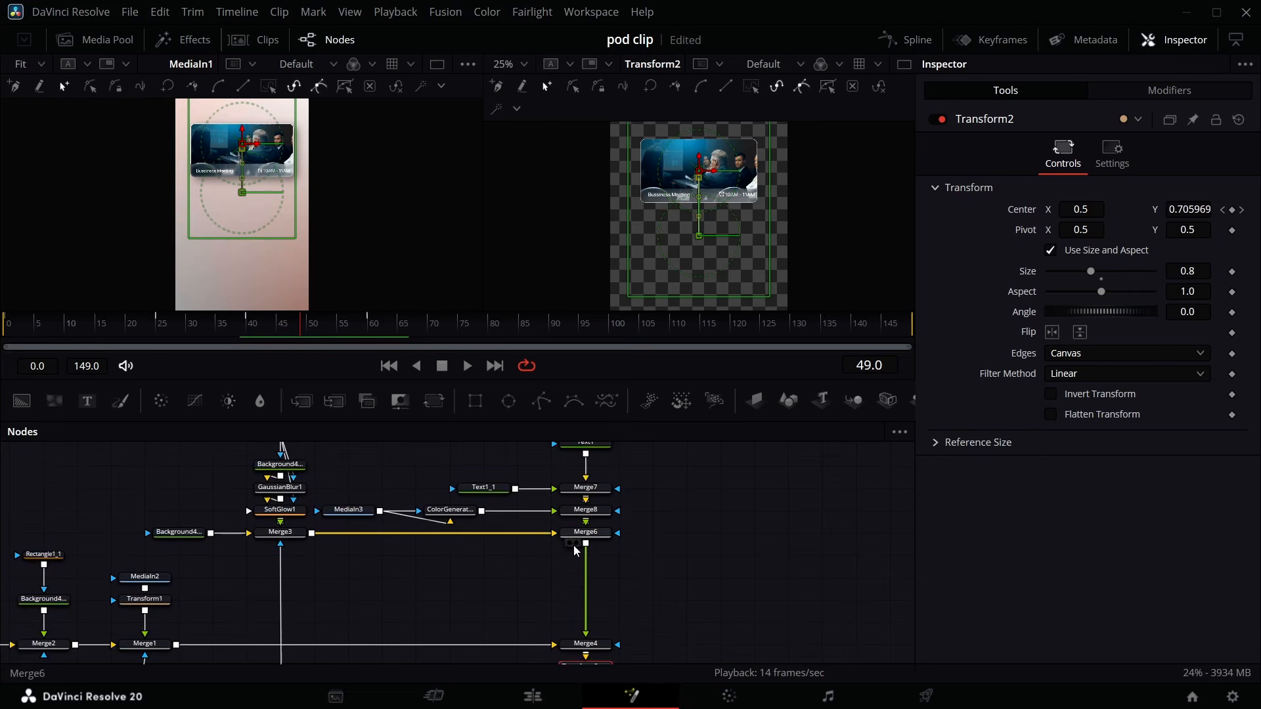
scroll(562, 526, up, 3)
drag(713, 473, 2, 566)
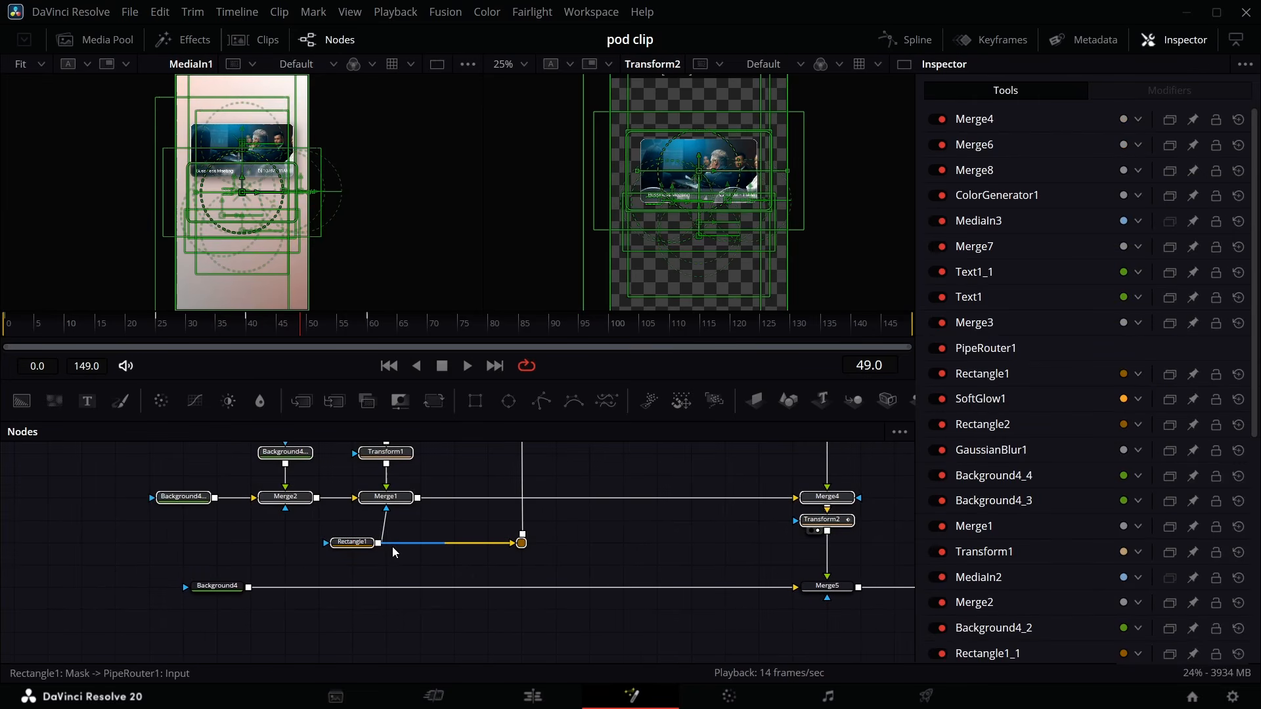
scroll(473, 561, right, 3)
scroll(474, 561, up, 6)
scroll(512, 566, right, 5)
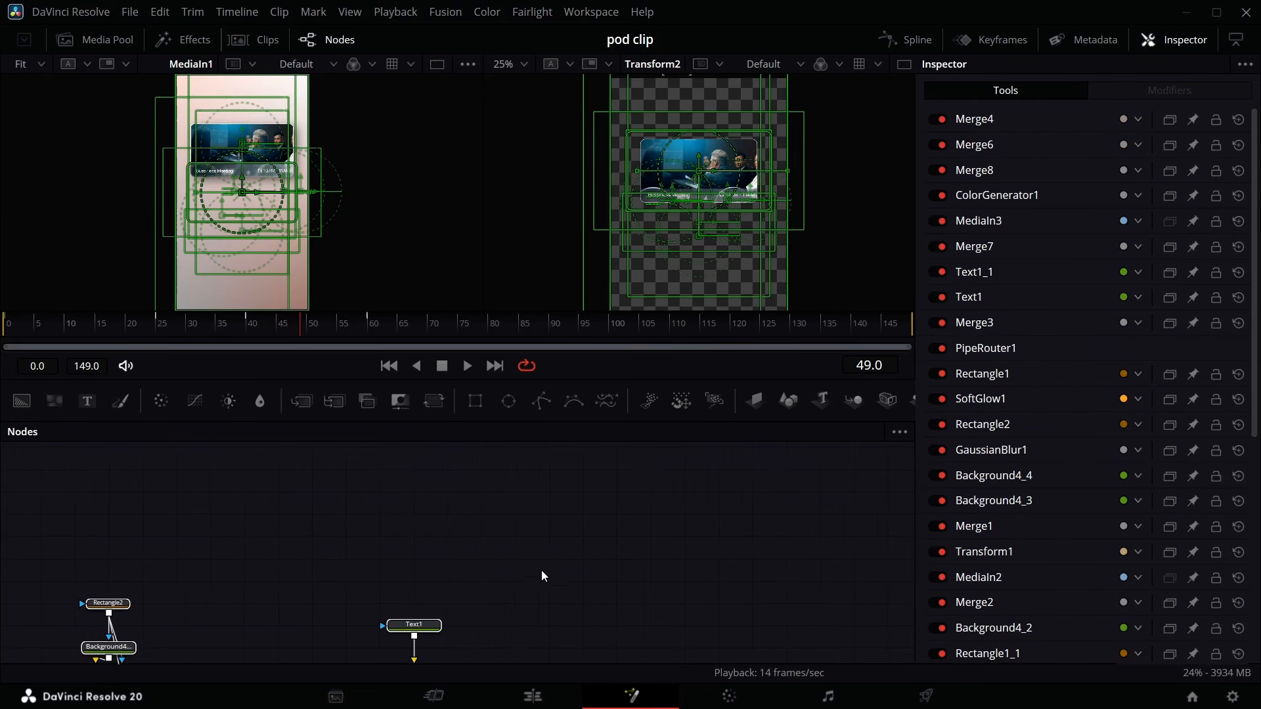
click(509, 520)
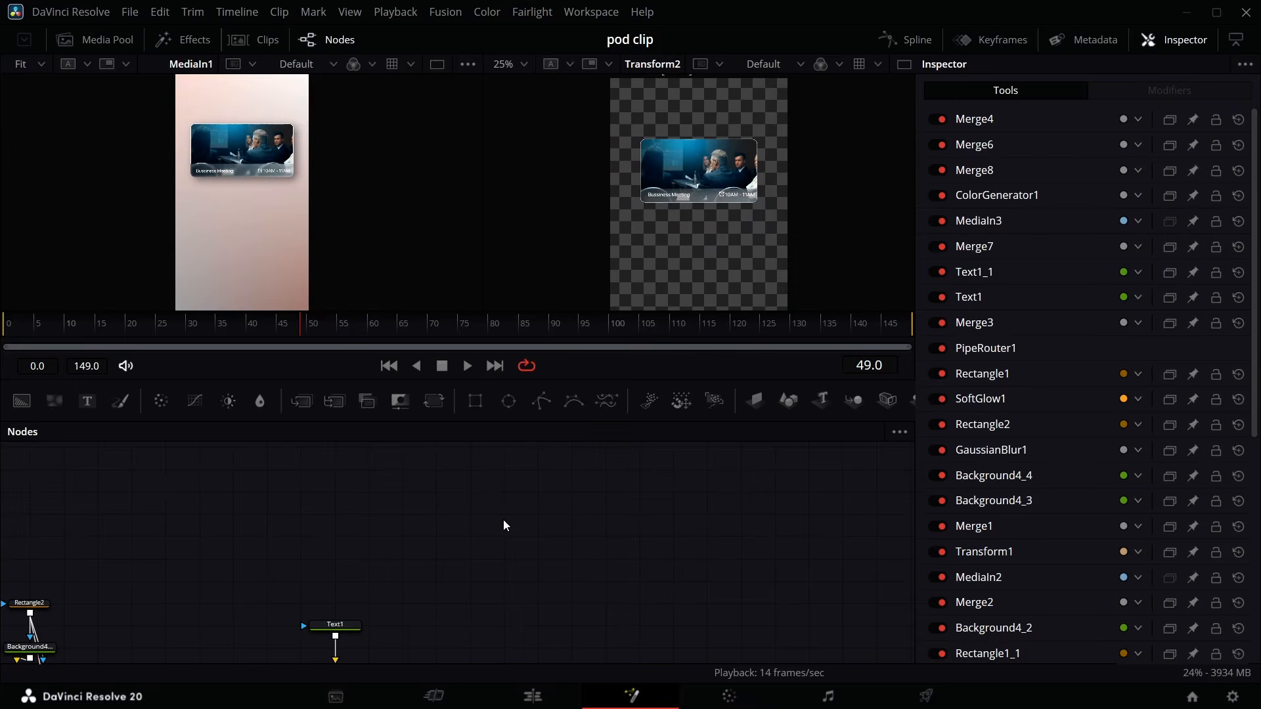
key(ctrl+v)
drag(524, 521, 531, 461)
scroll(549, 498, up, 3)
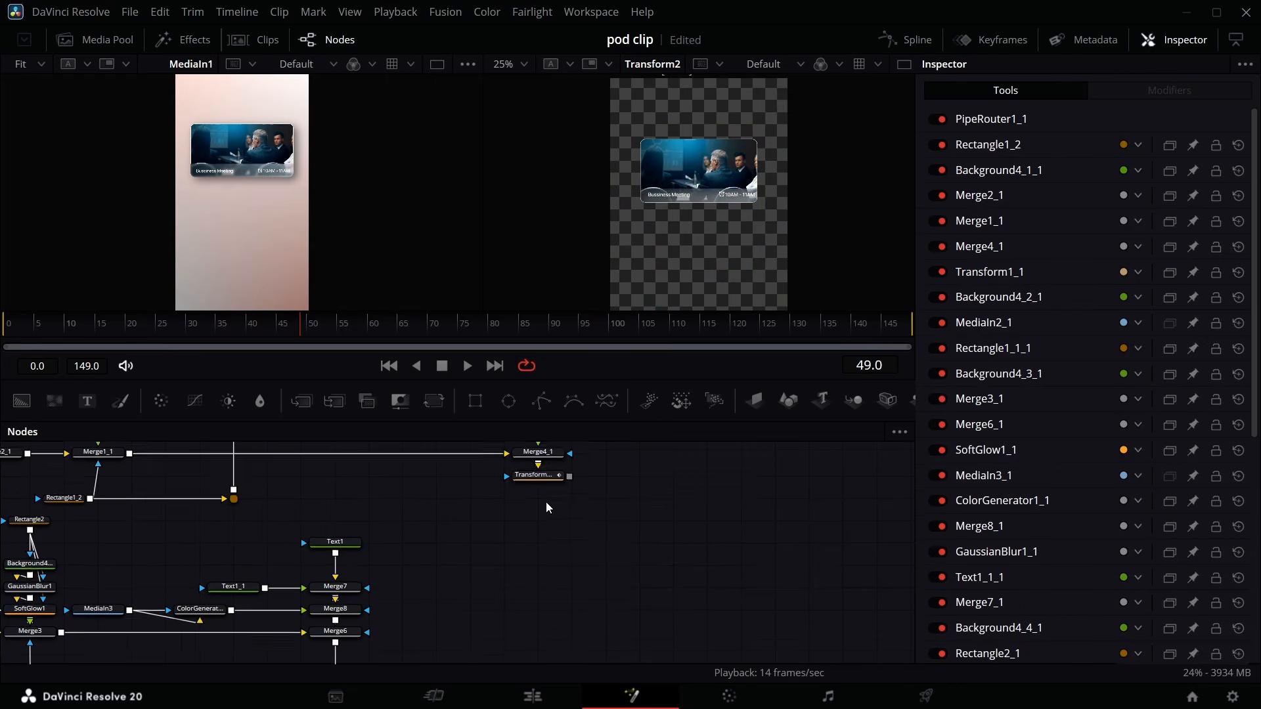
- Delete the duplicated Transform2_1 and add a new Transform node after Merge4_1
click(539, 564)
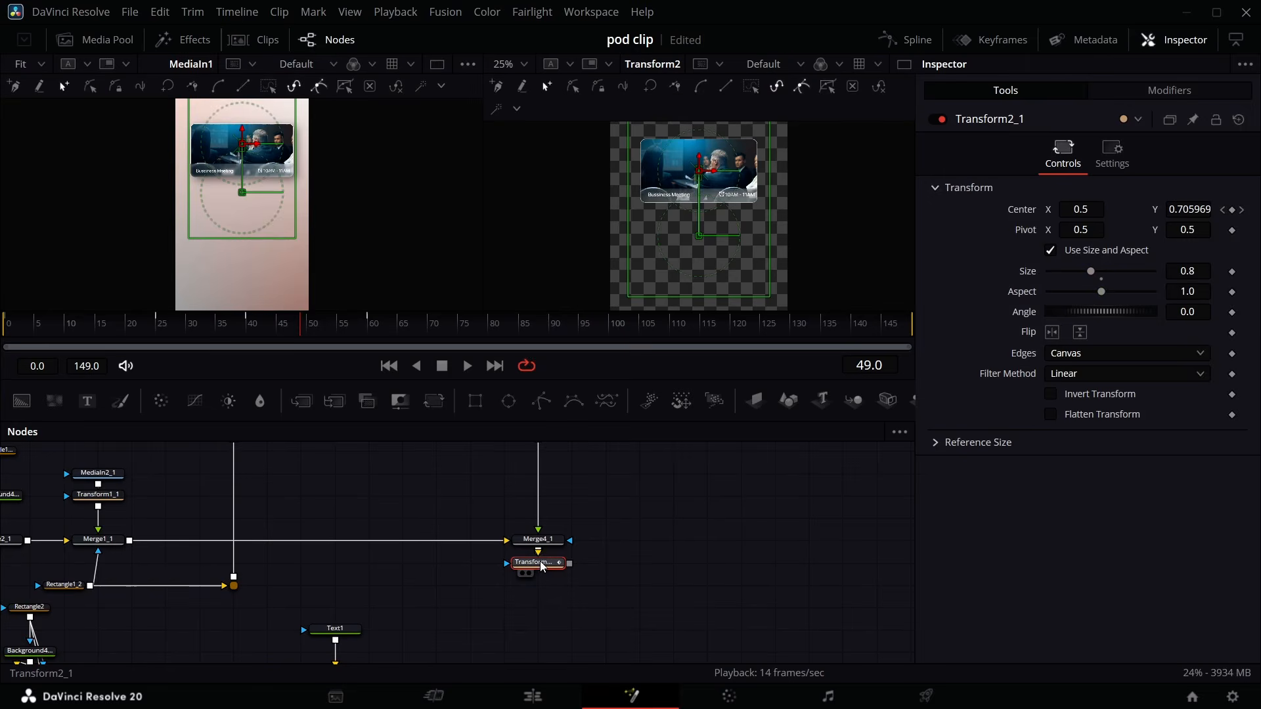
key(Delete)
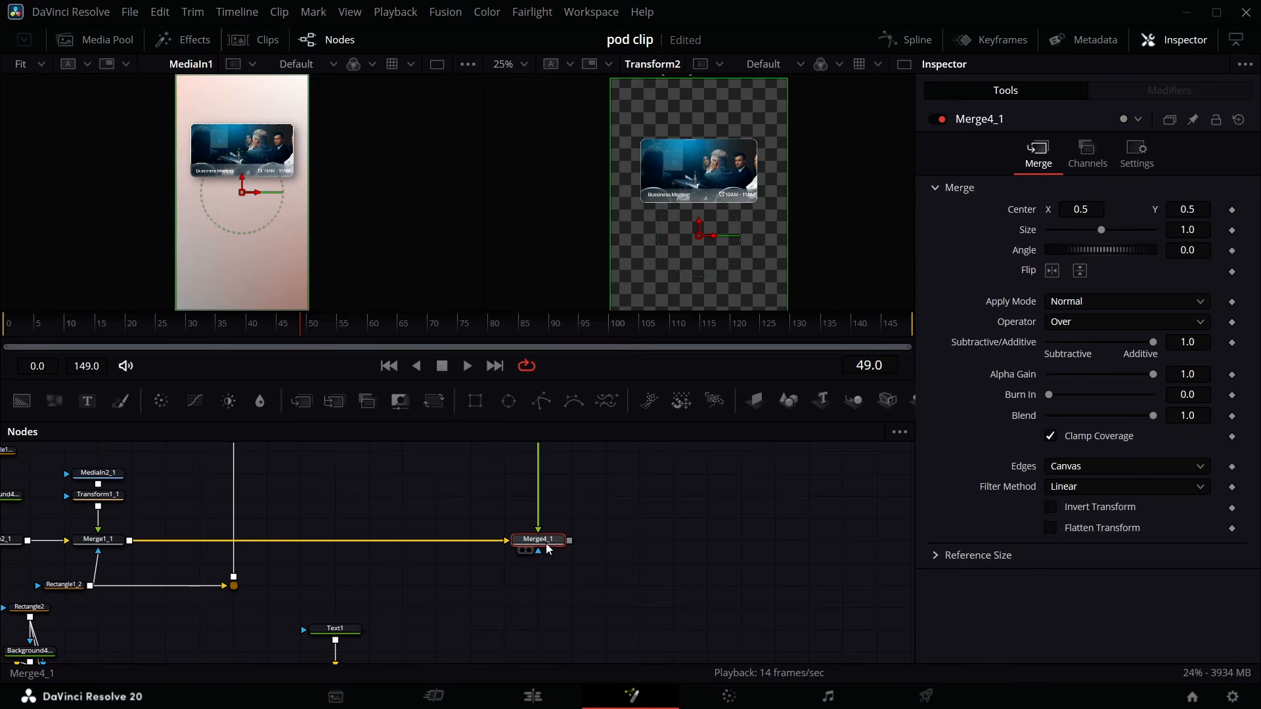
click(431, 400)
scroll(565, 525, down, 2)
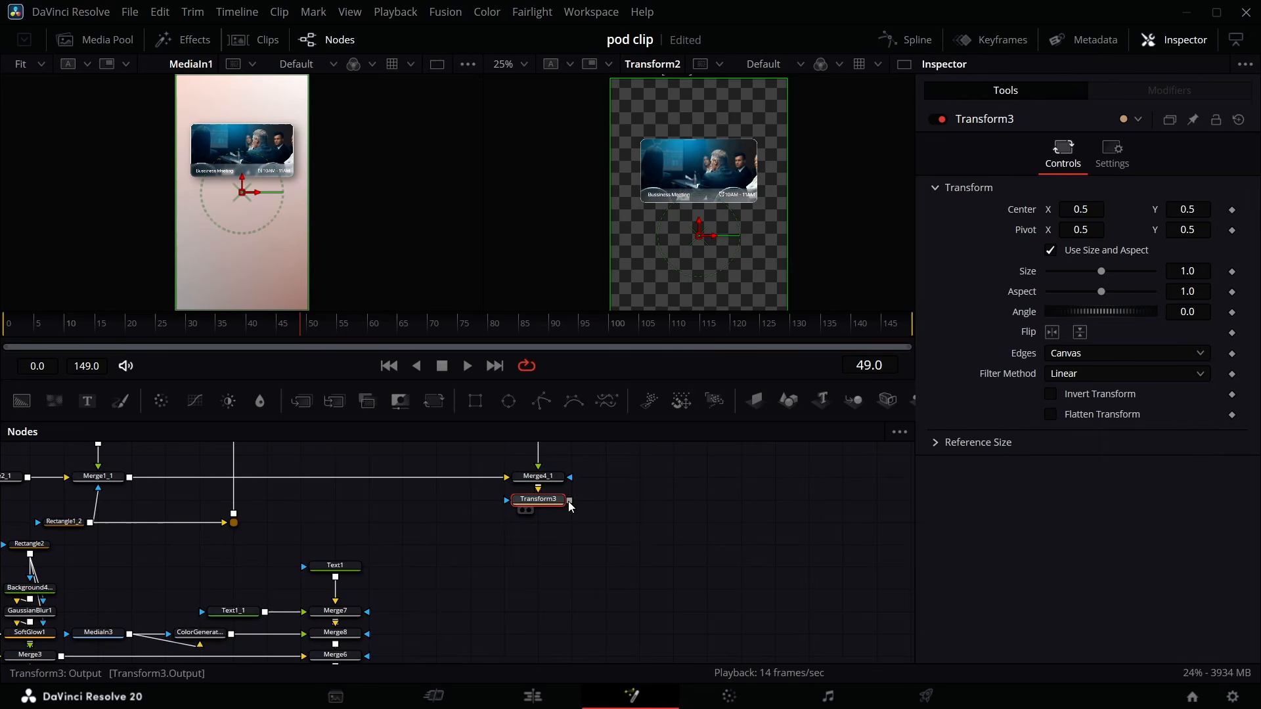
- Connect the new Transform3 output into the merge below it
drag(569, 502, 365, 634)
scroll(503, 519, down, 7)
drag(364, 634, 365, 638)
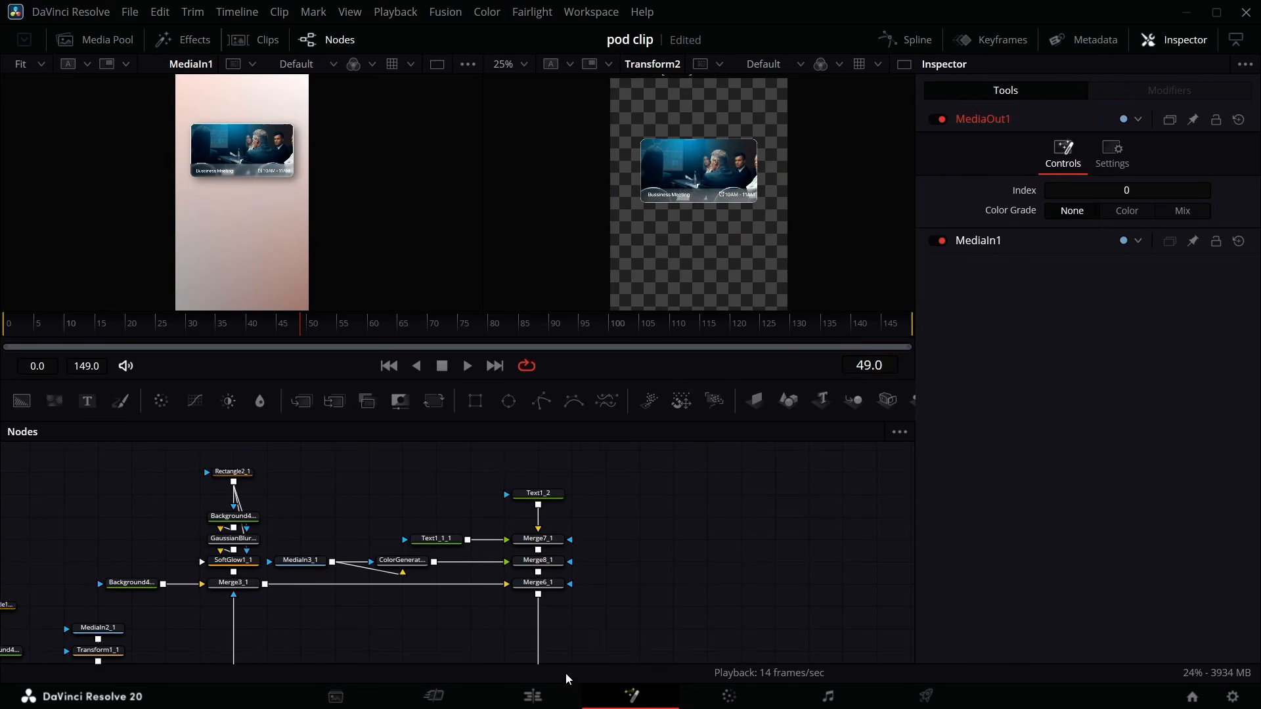
scroll(536, 604, down, 6)
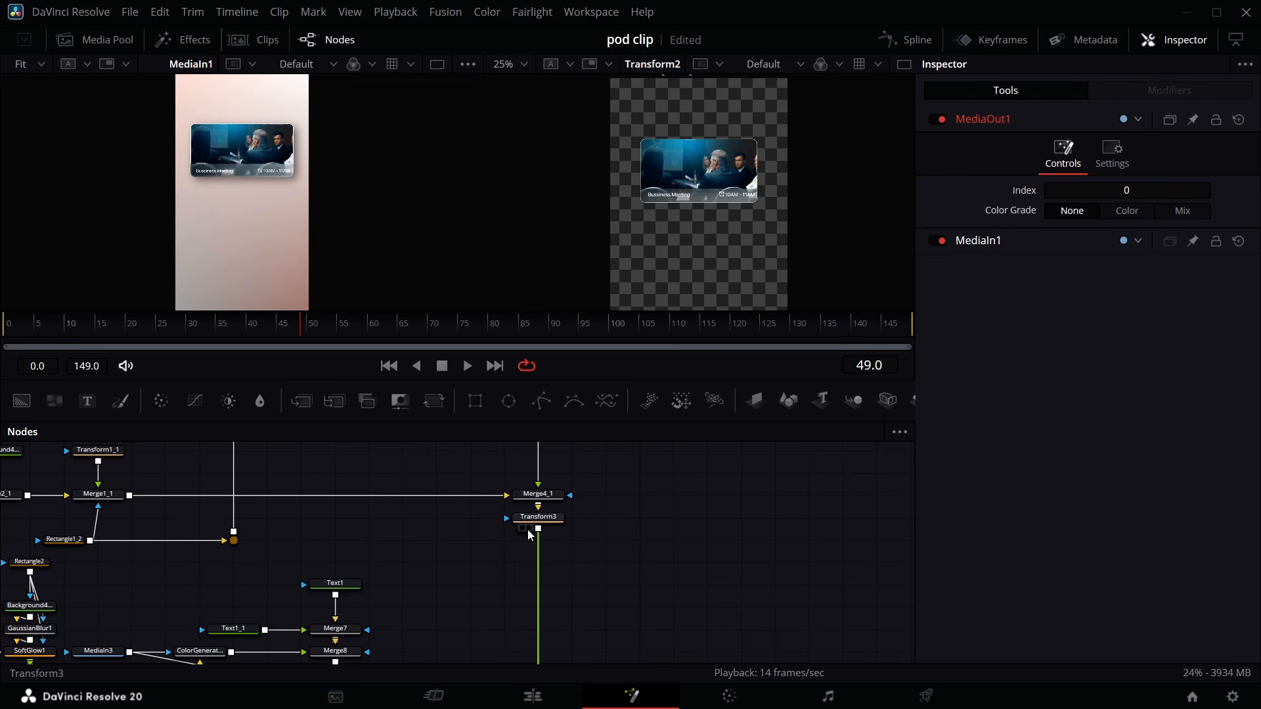
click(526, 529)
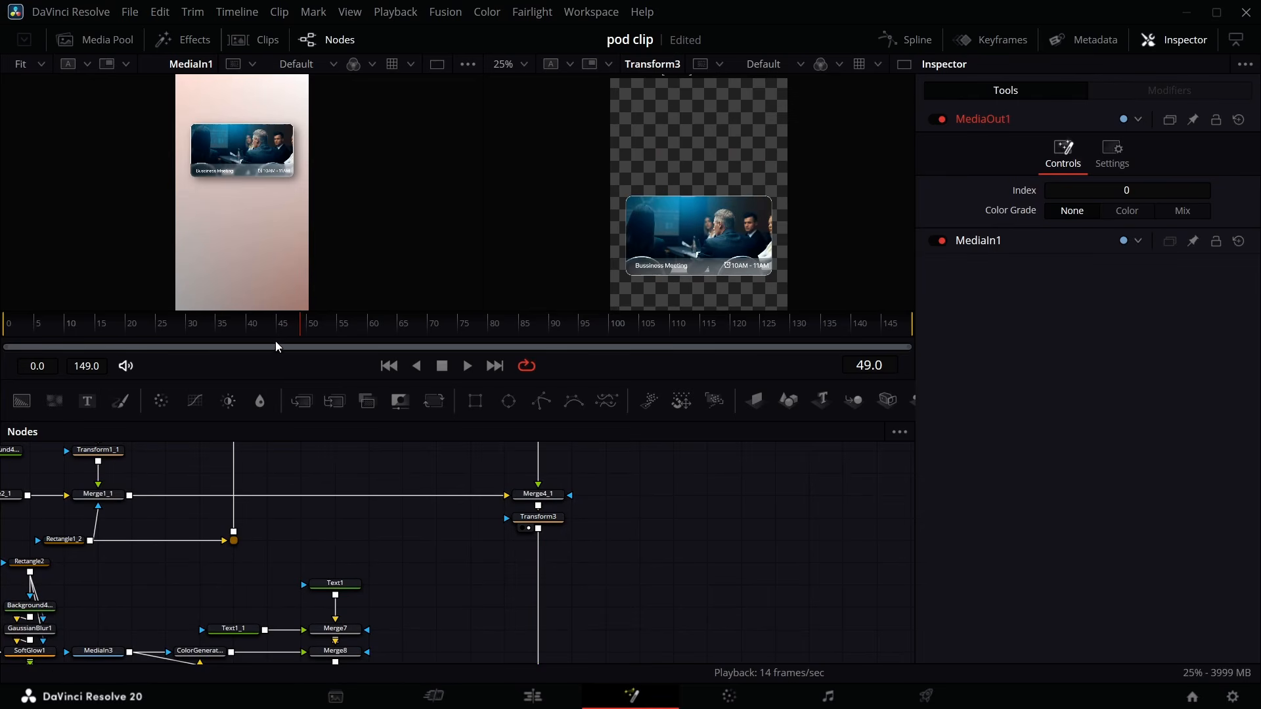
- Bring the scgg clip from the Media Pool into the node graph
drag(295, 325, 482, 325)
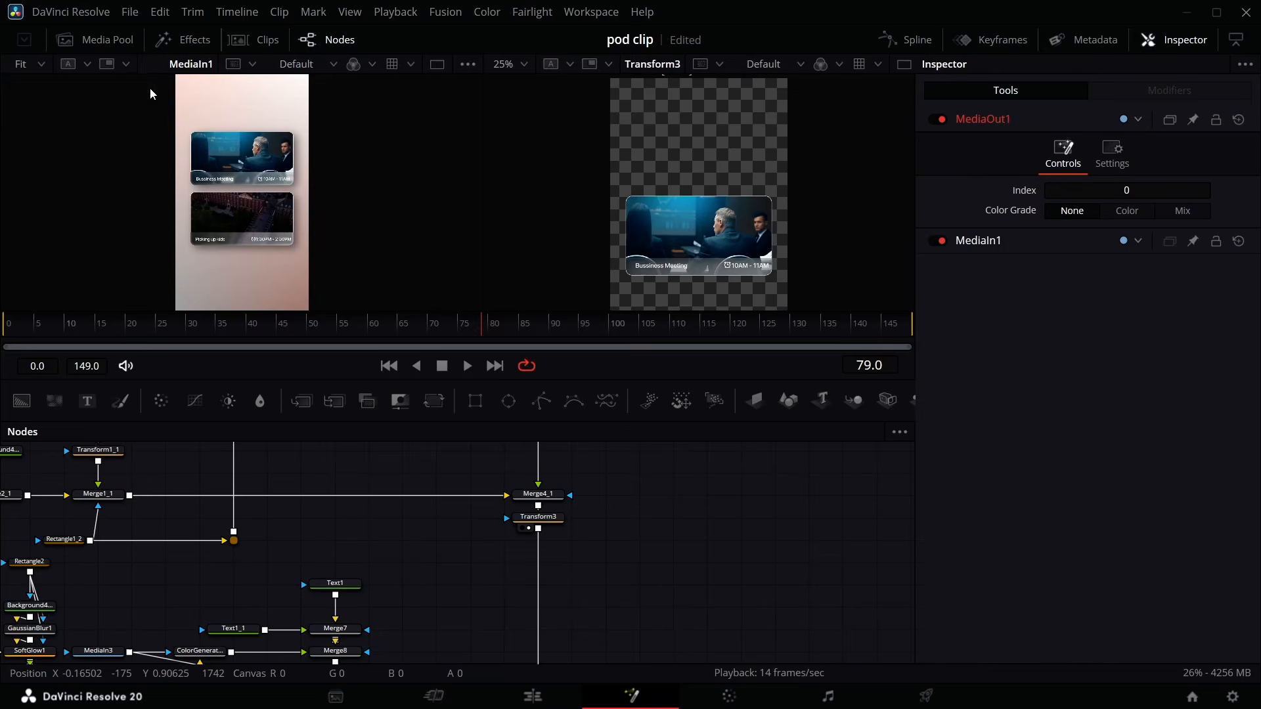
click(104, 39)
drag(181, 255, 657, 582)
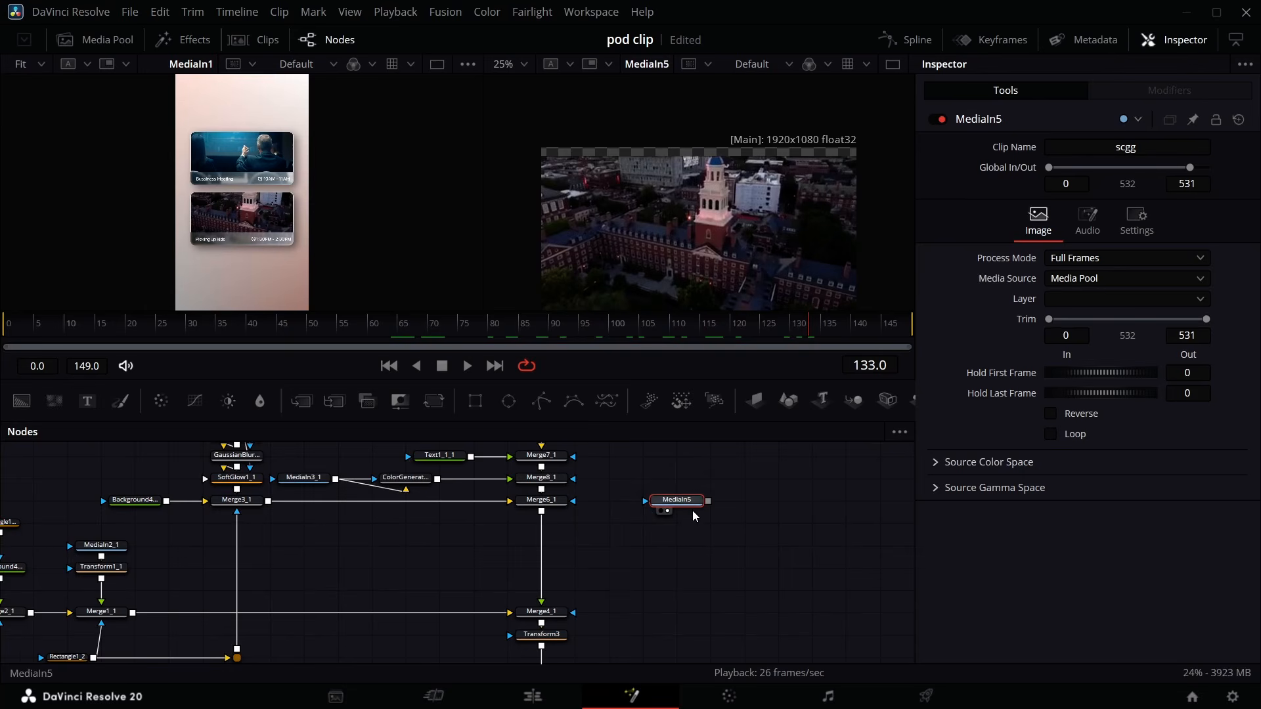
- Delete the duplicate's MediaIn2_1 and connect the scgg MediaIn5 to Transform1_1 instead
click(326, 547)
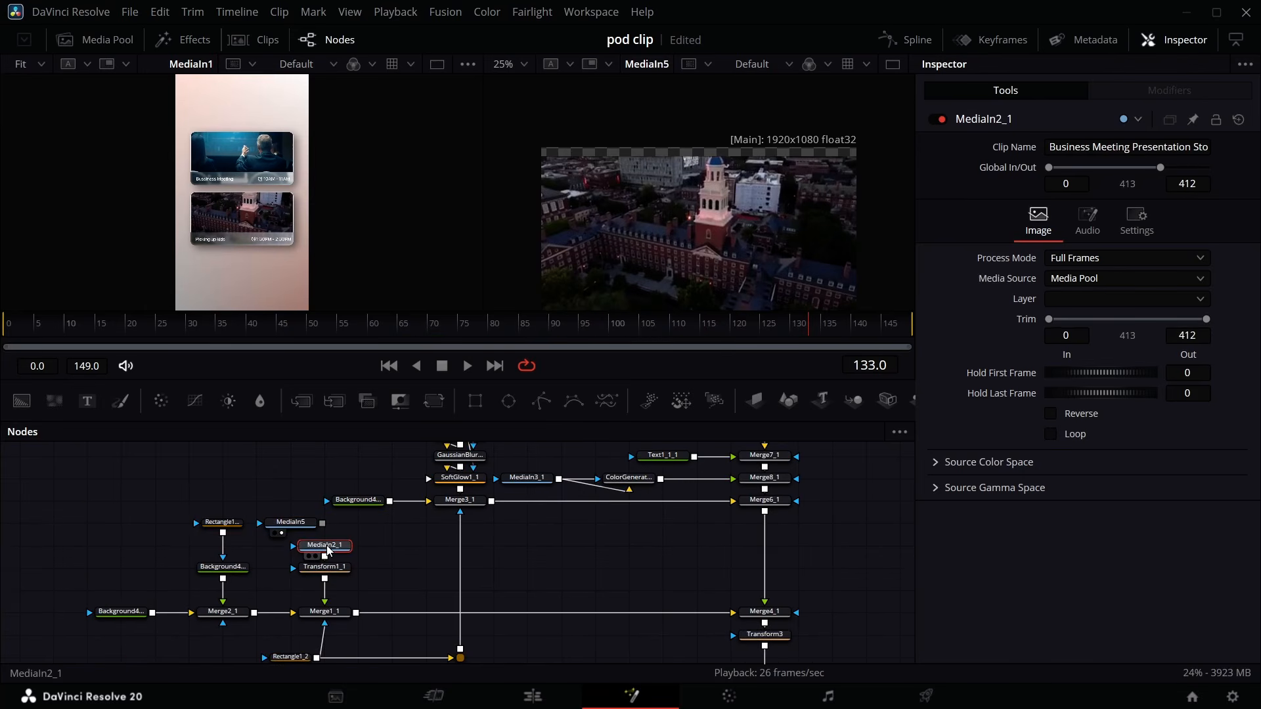
key(Delete)
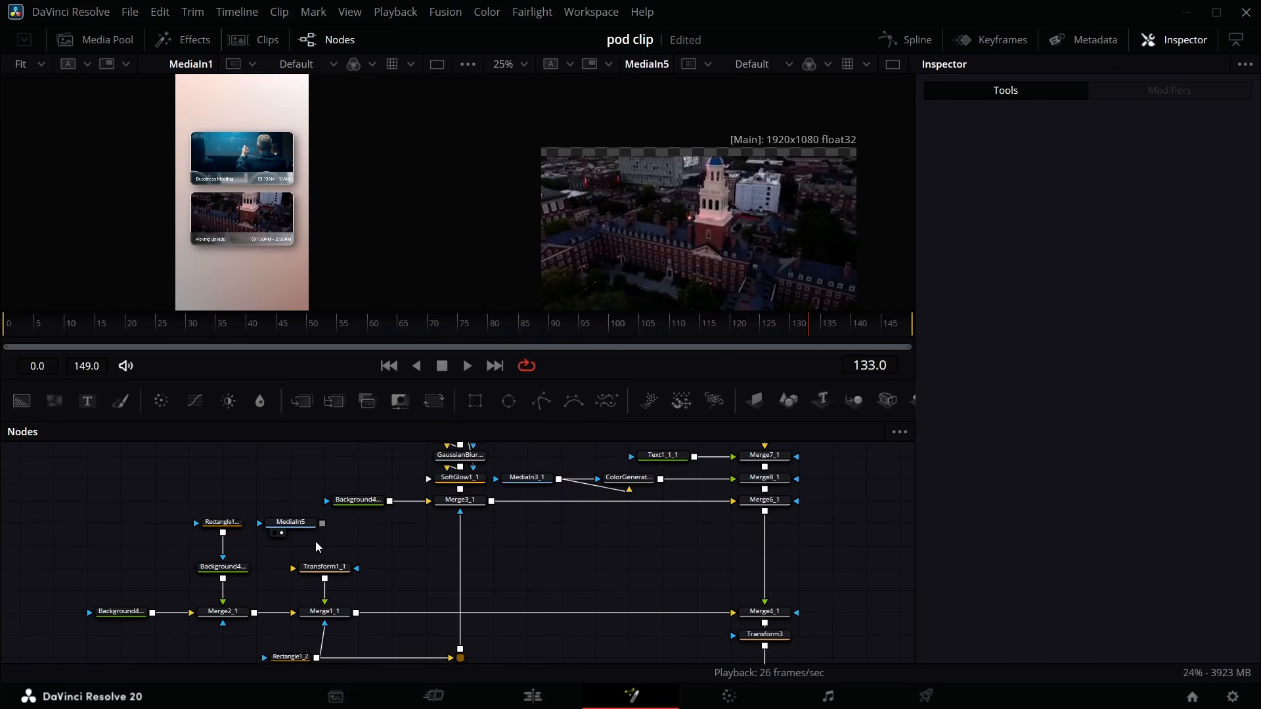
drag(297, 522, 360, 543)
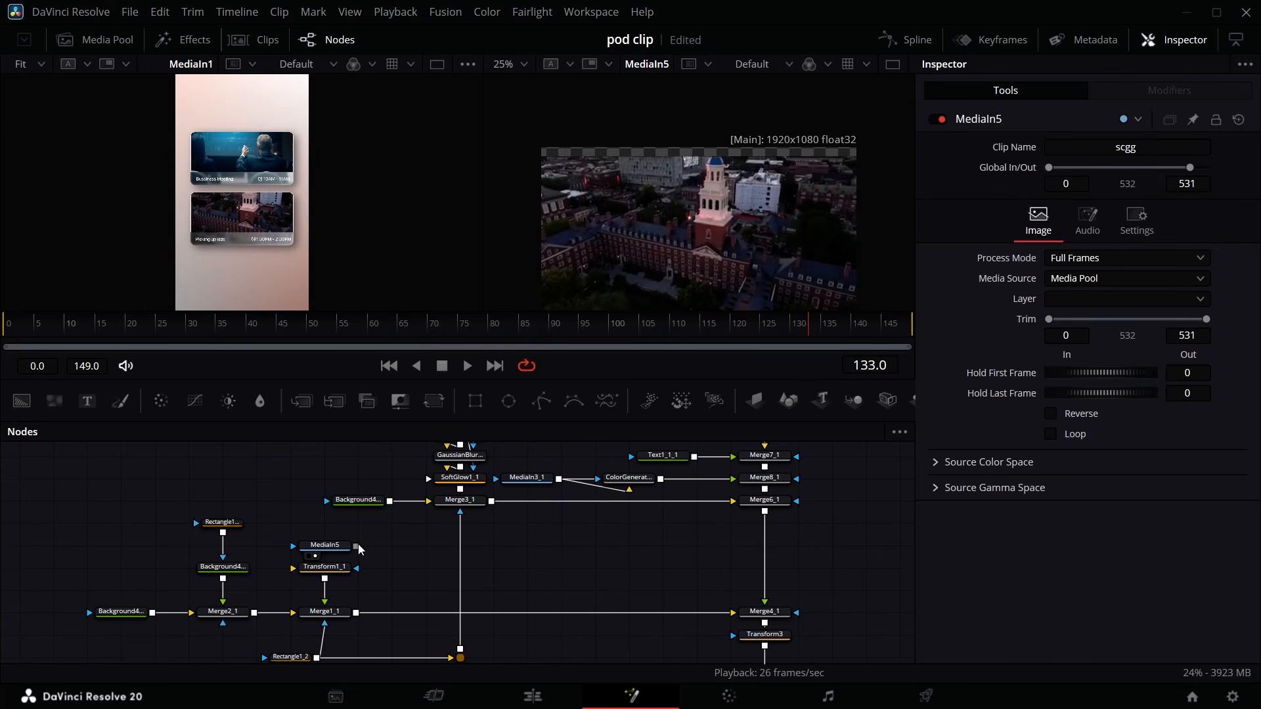
scroll(788, 596, down, 10)
scroll(782, 601, right, 3)
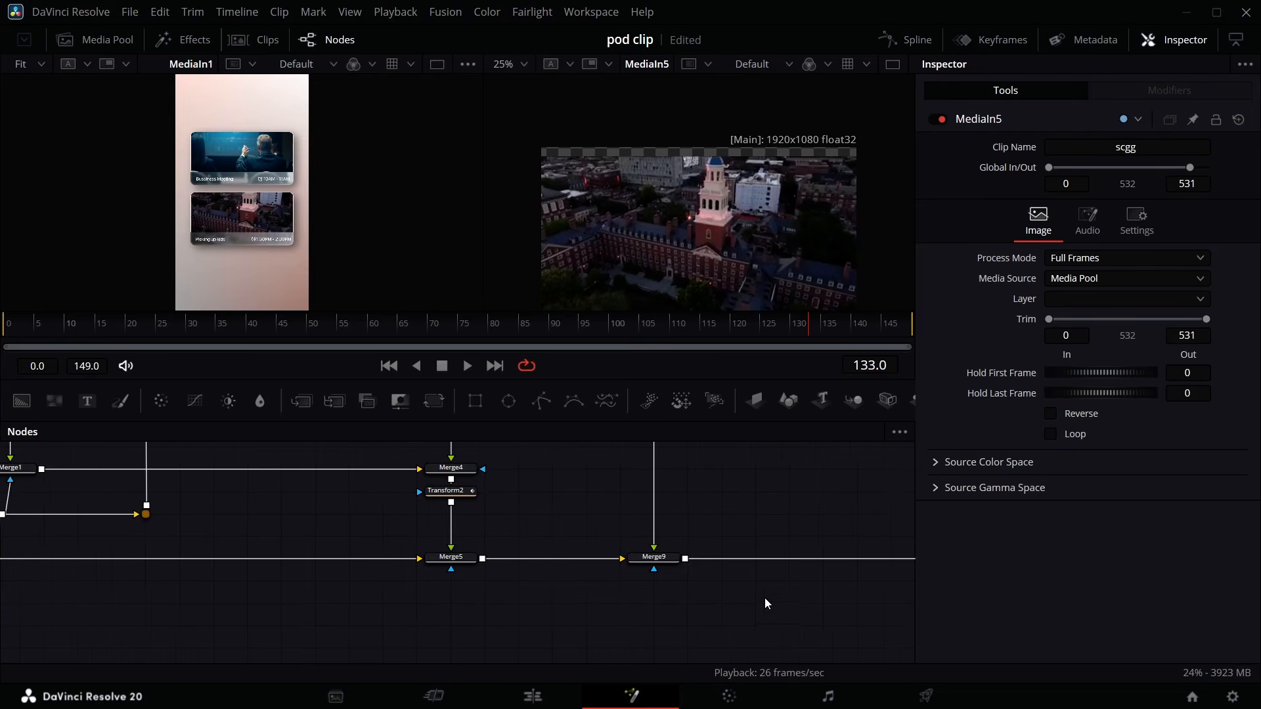
- Play back the composition to preview the duplicated card with the new clip
scroll(647, 555, up, 3)
scroll(634, 554, up, 4)
click(639, 558)
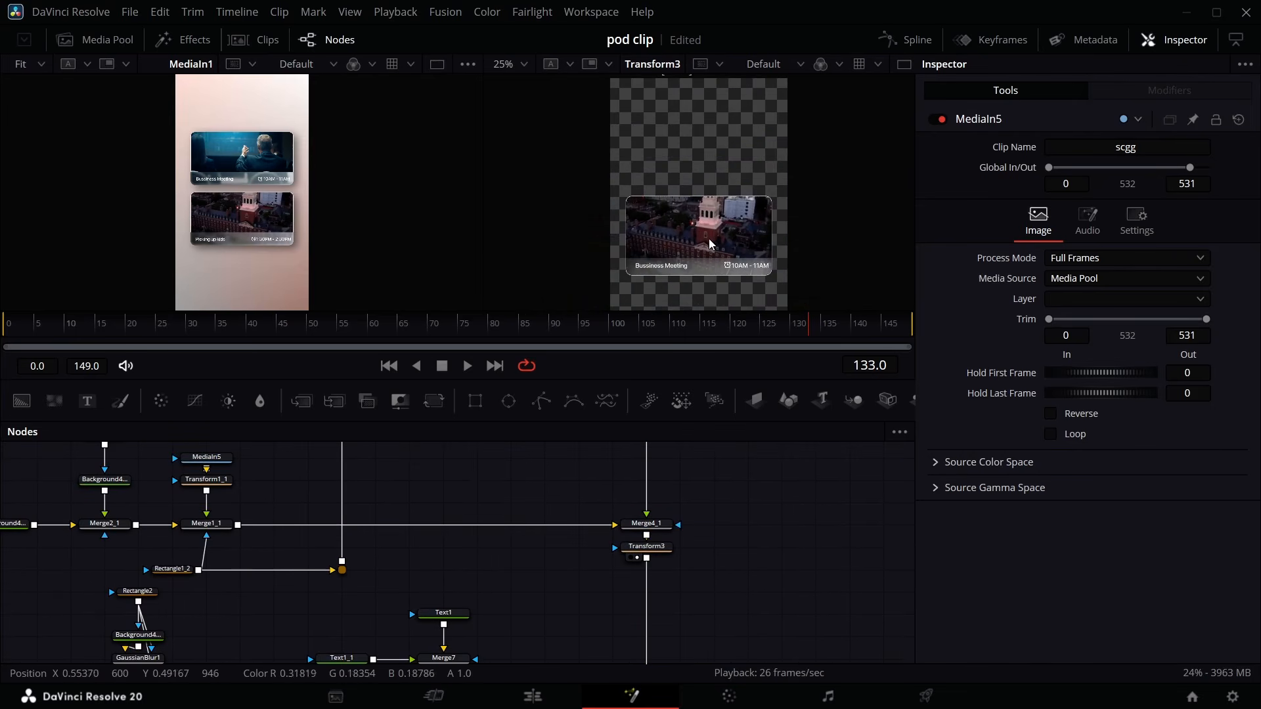
click(180, 314)
key(space)
key(space)
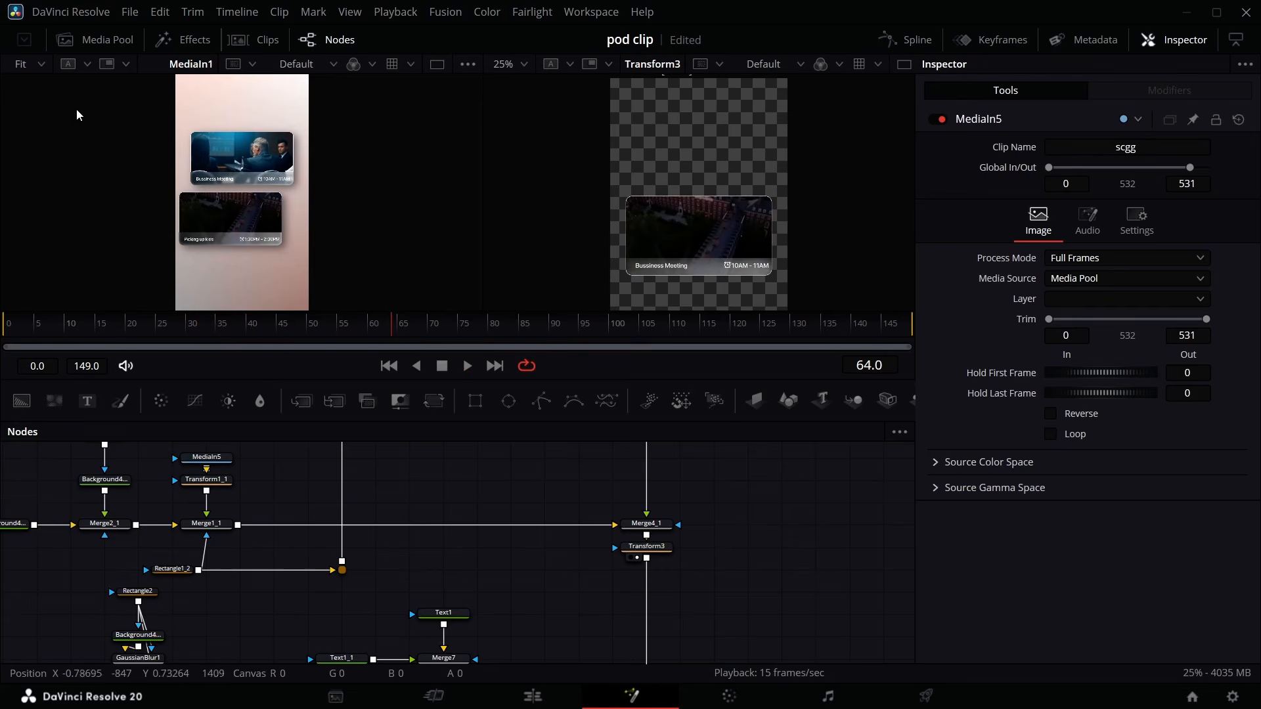
- Zoom the first viewer in to inspect the lower card's text
click(42, 65)
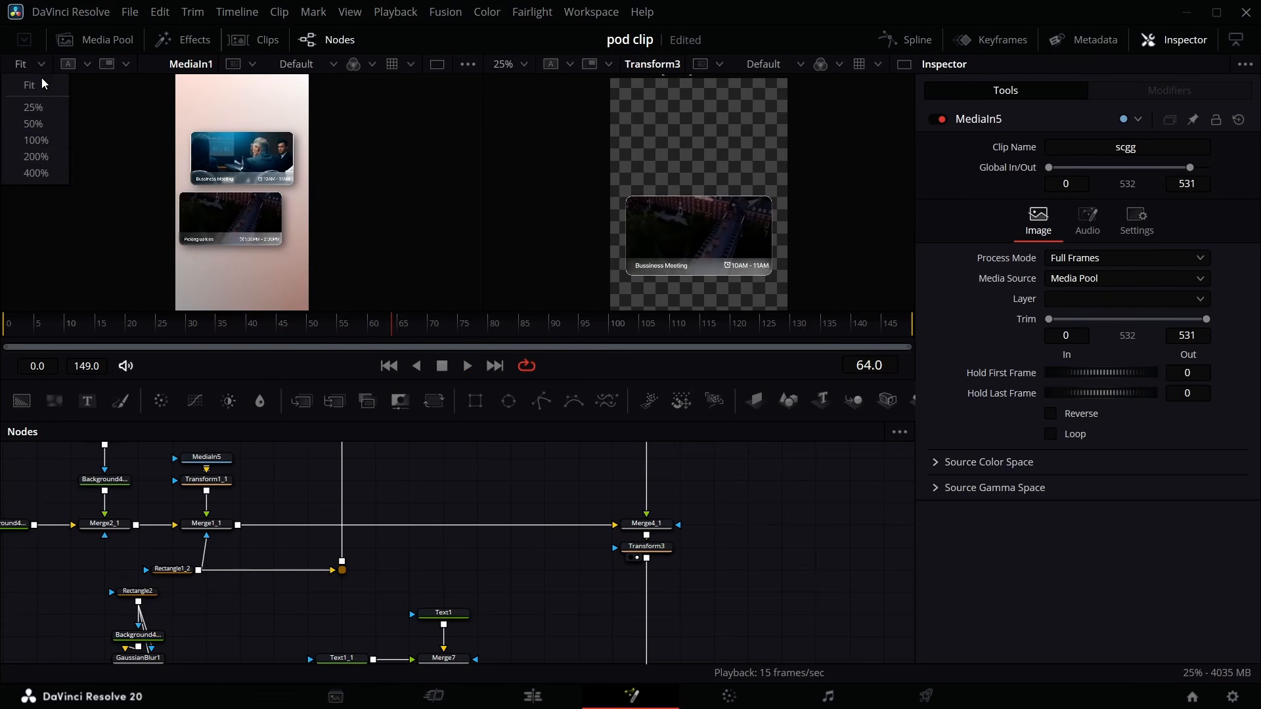
click(39, 142)
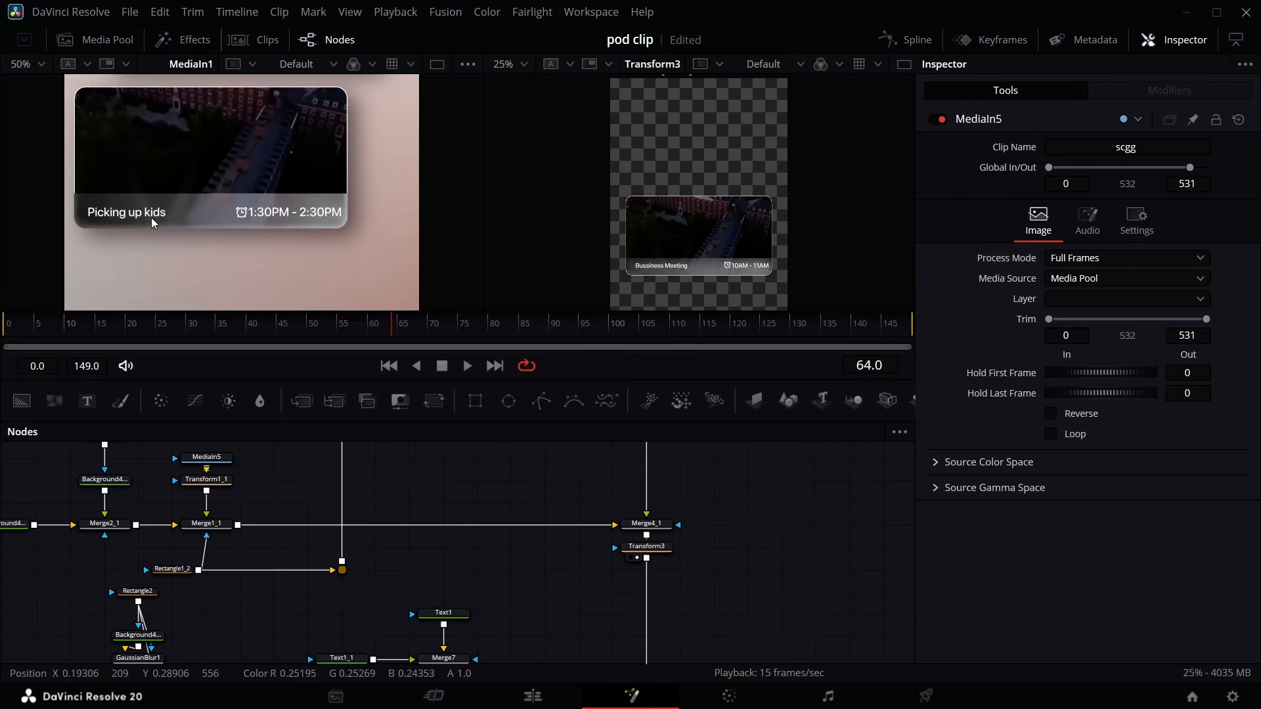
scroll(533, 562, up, 5)
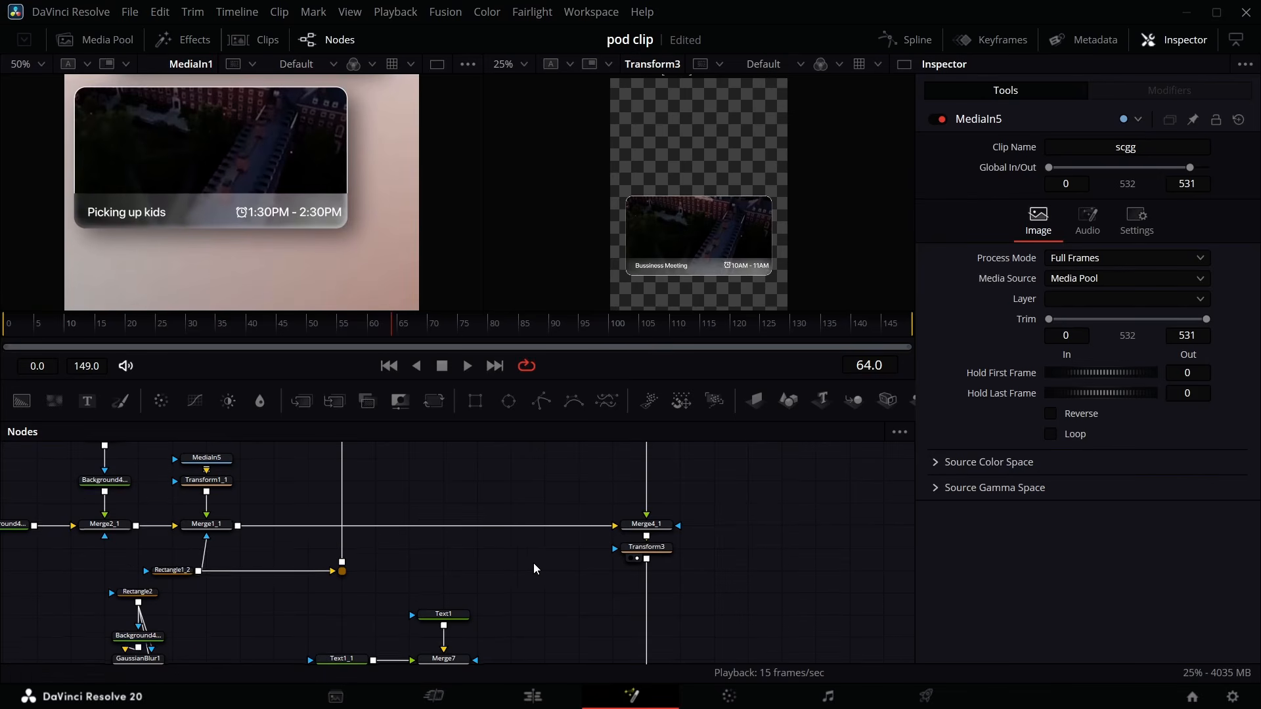
click(550, 545)
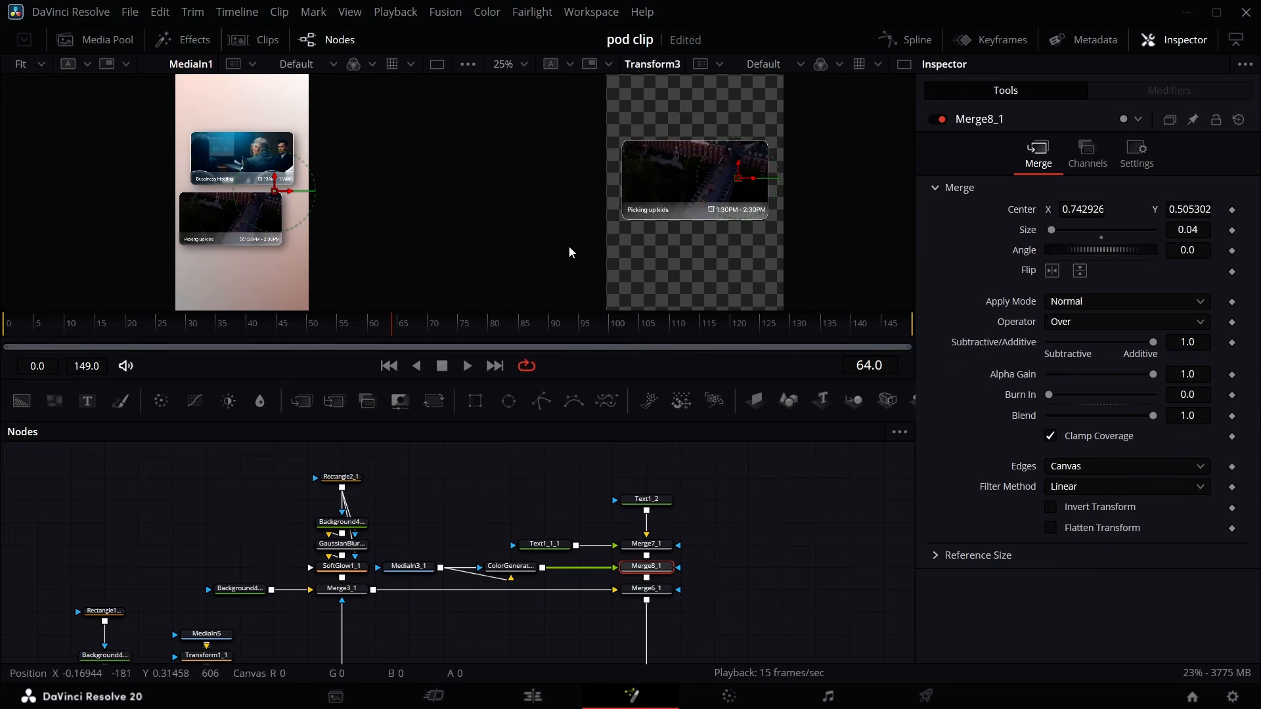
- View Merge9 in the second viewer and inspect Transform2's settings
scroll(657, 539, down, 5)
scroll(660, 568, down, 5)
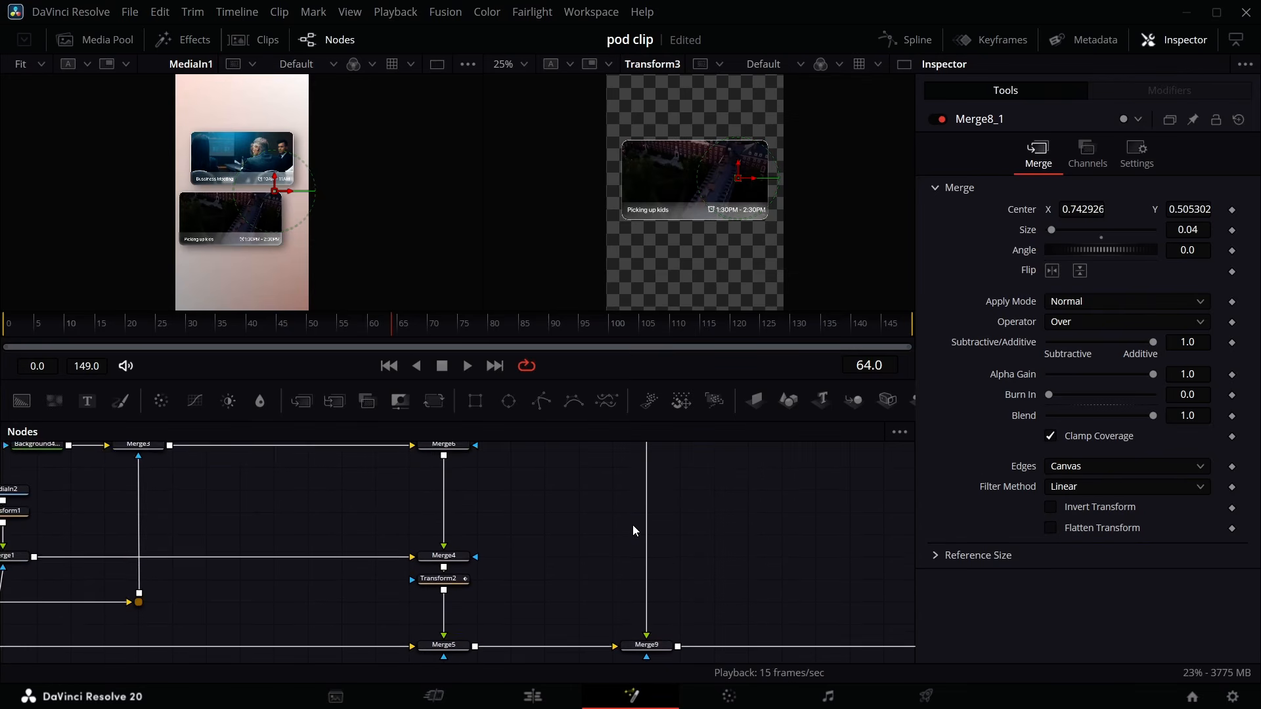
scroll(647, 591, down, 1)
click(637, 628)
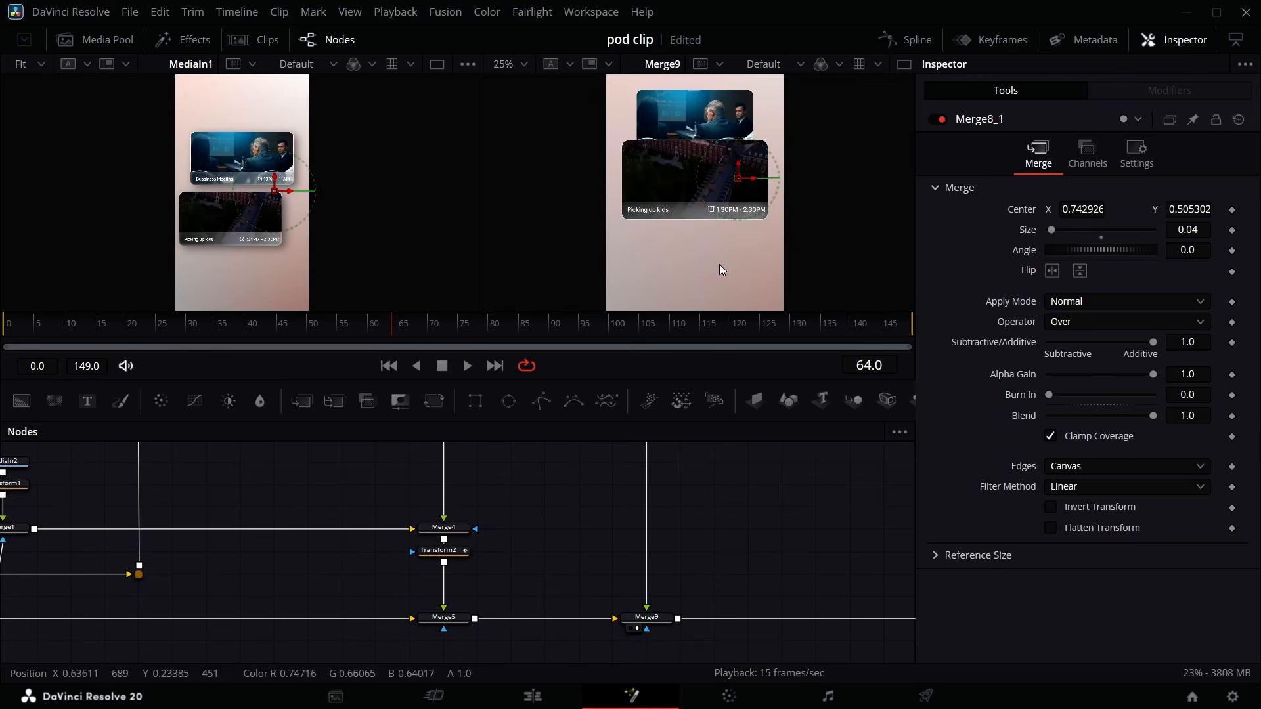
scroll(591, 525, up, 3)
click(458, 635)
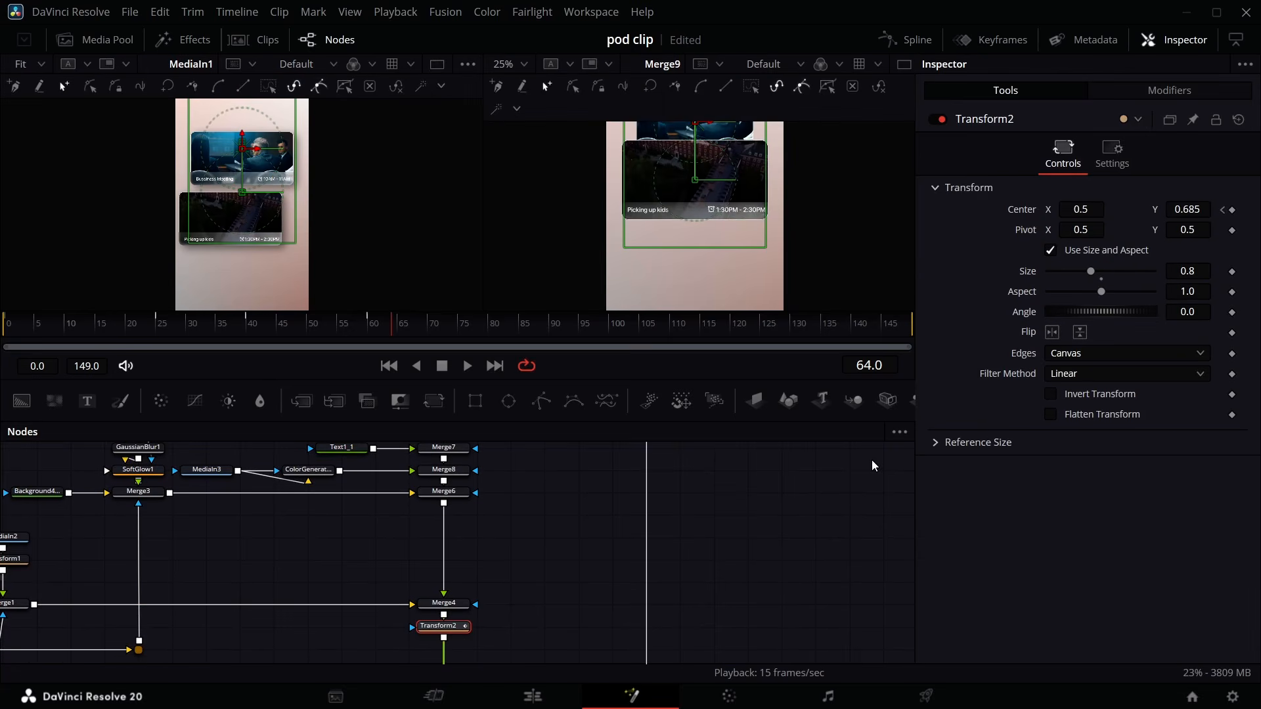
scroll(687, 527, up, 6)
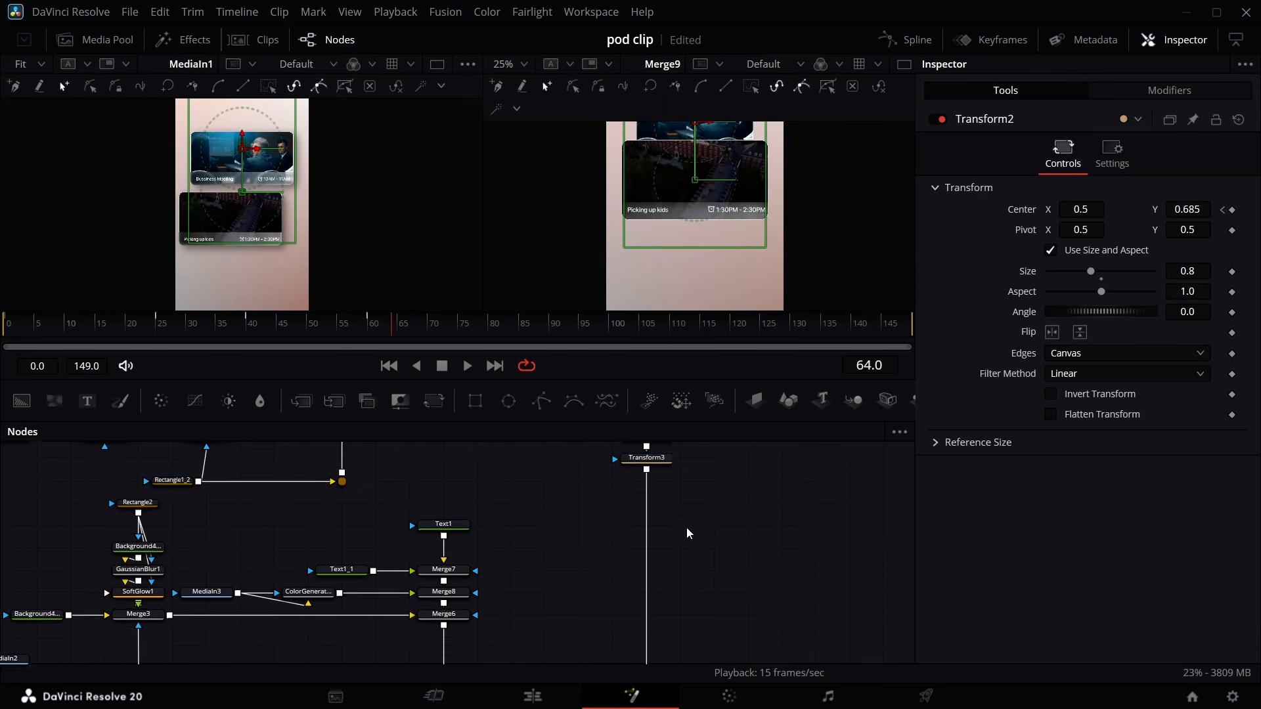
- Set Transform3's size to 0.8 and its center Y to 0.464
click(646, 502)
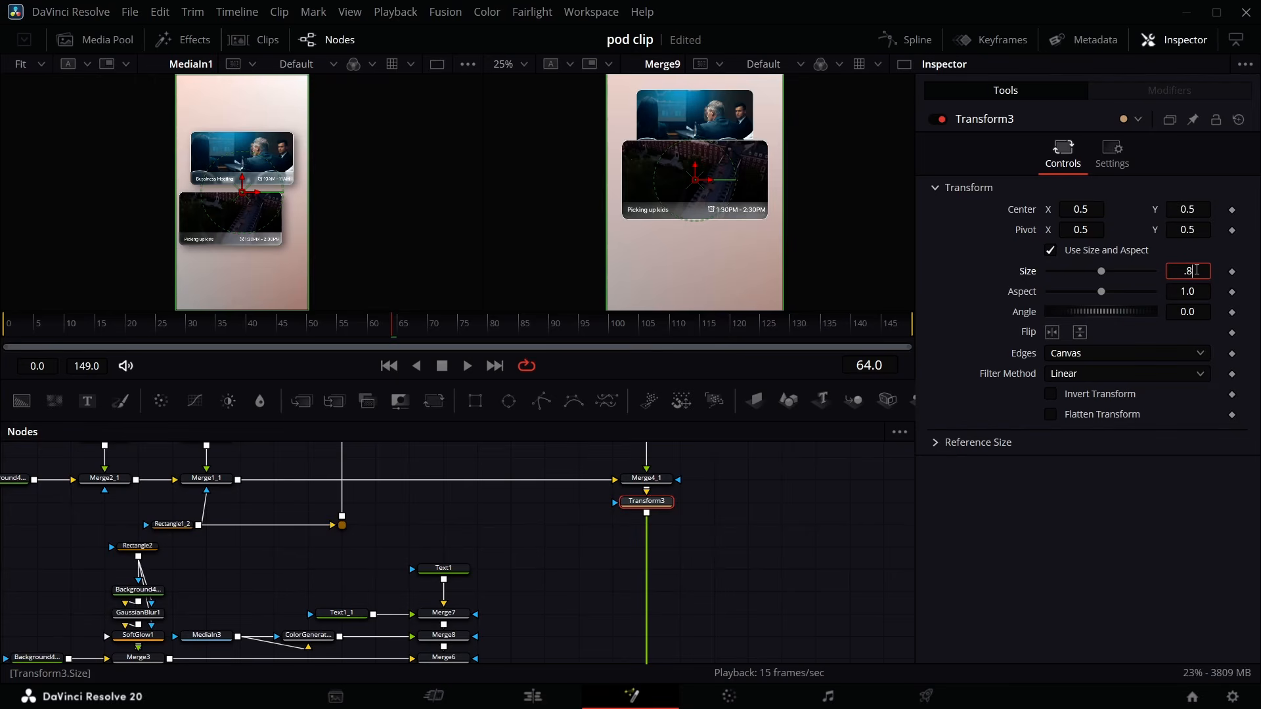
click(1197, 270)
text(.8)
key(Return)
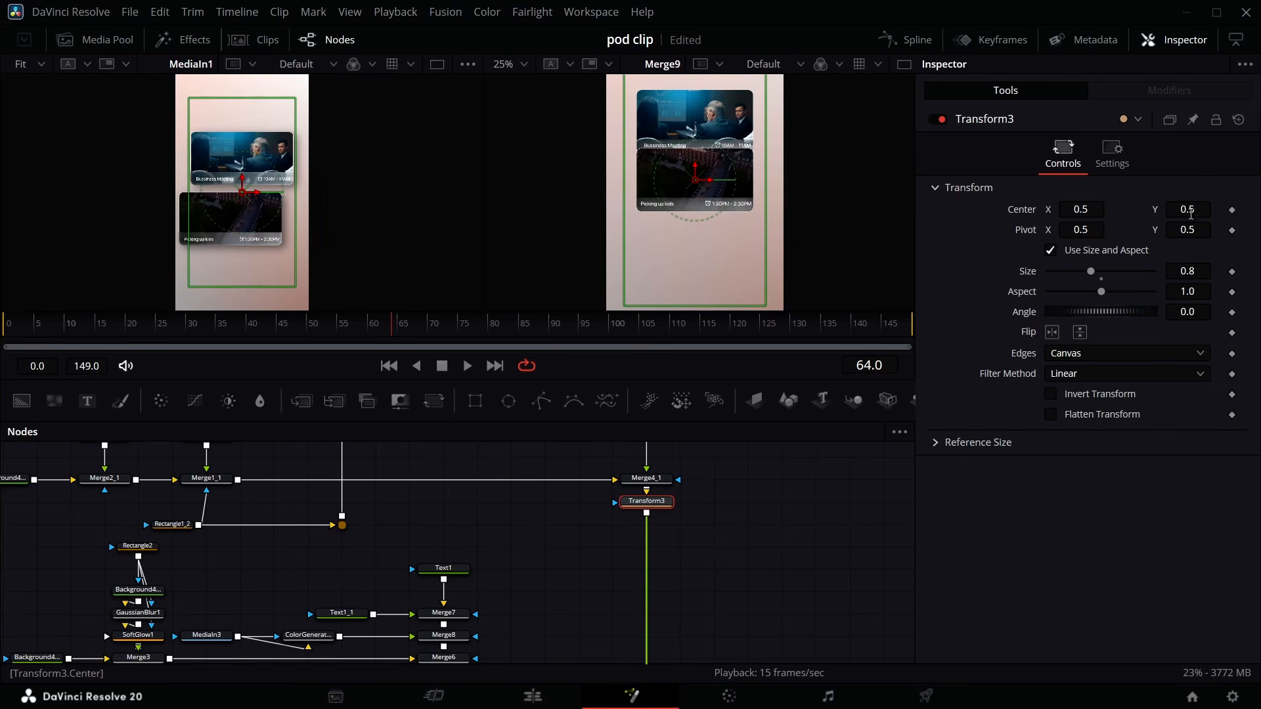
drag(1190, 213, 1167, 213)
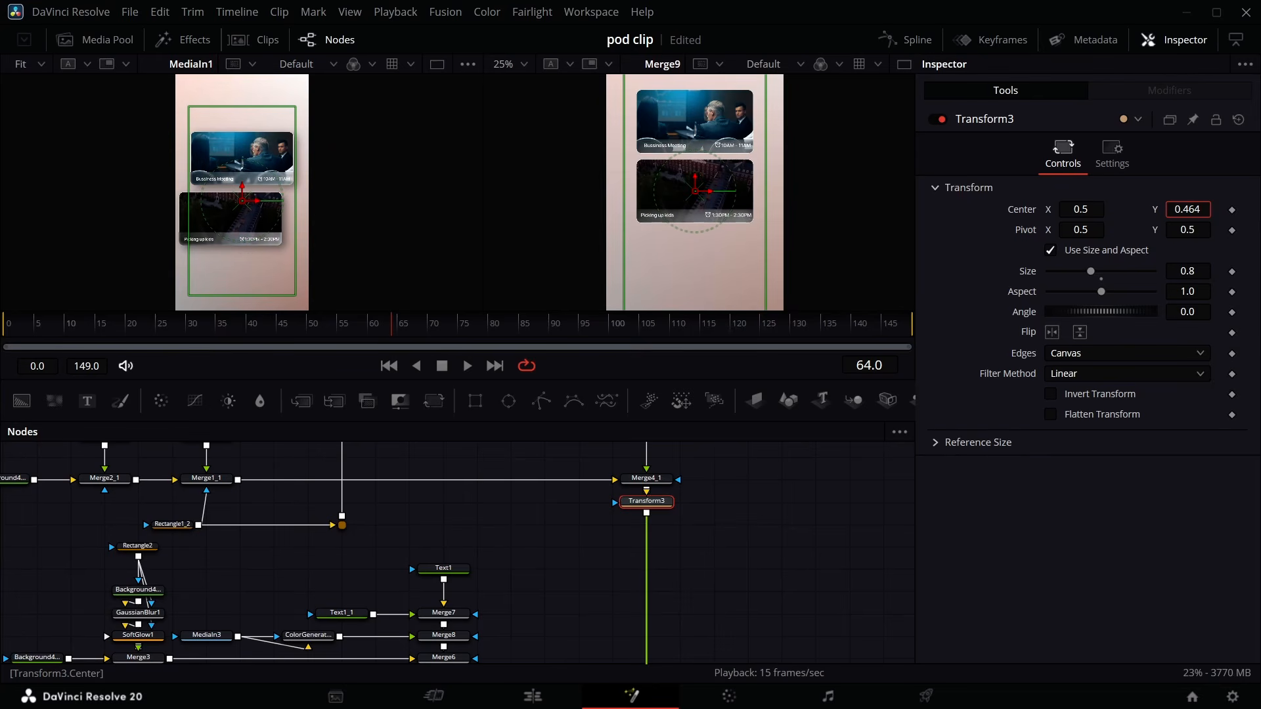
- Keyframe Transform3's center at frames 49 and 80, moving X to 1.343 at frame 49 so the card slides in
drag(388, 338, 294, 336)
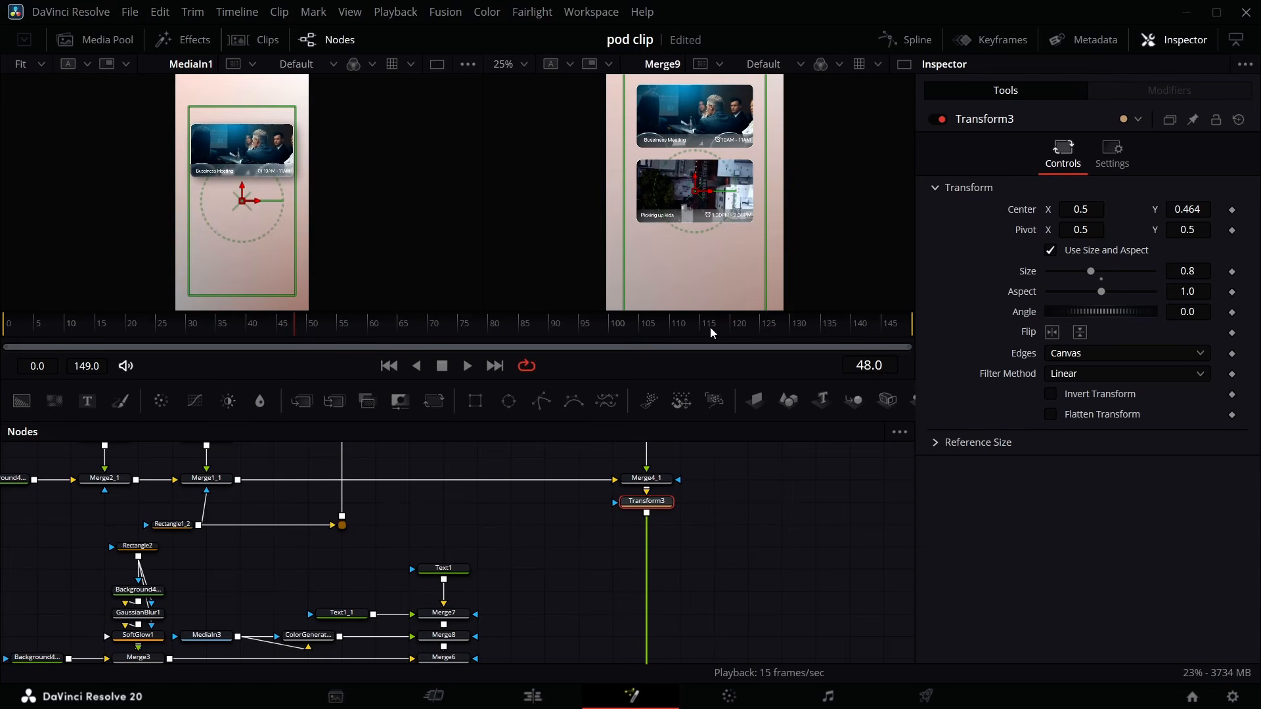
key(Right)
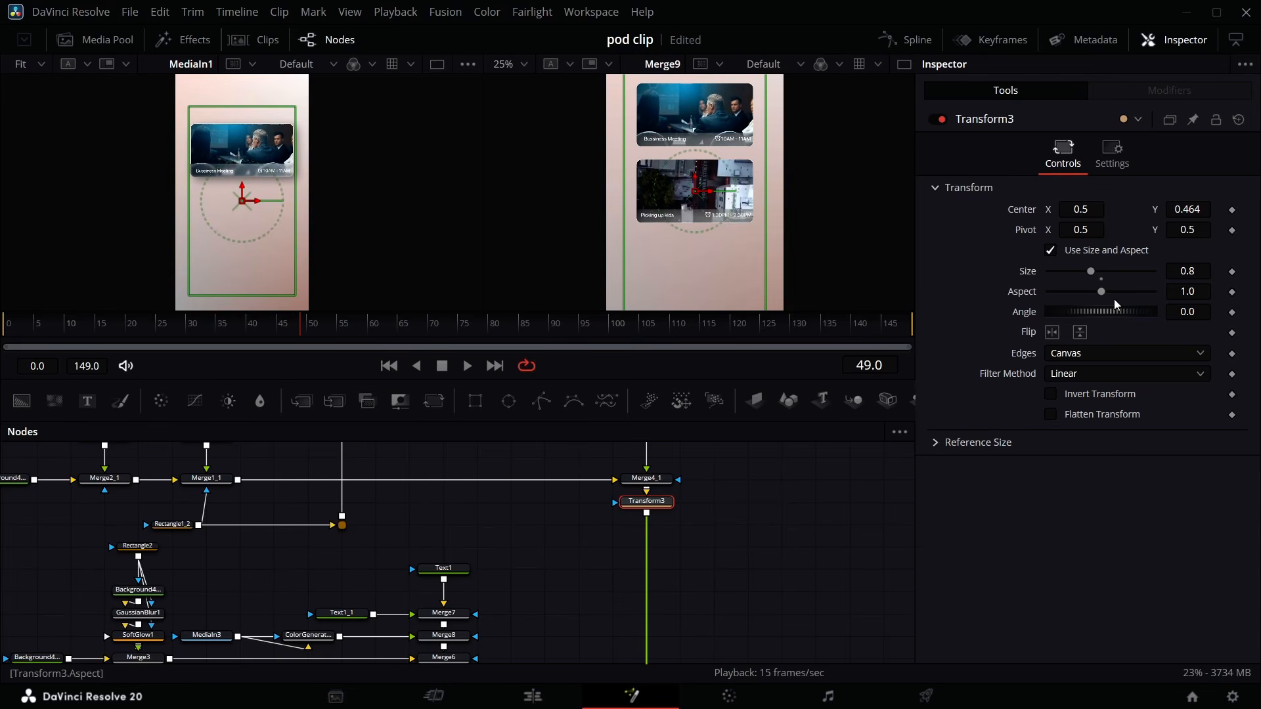
click(1231, 209)
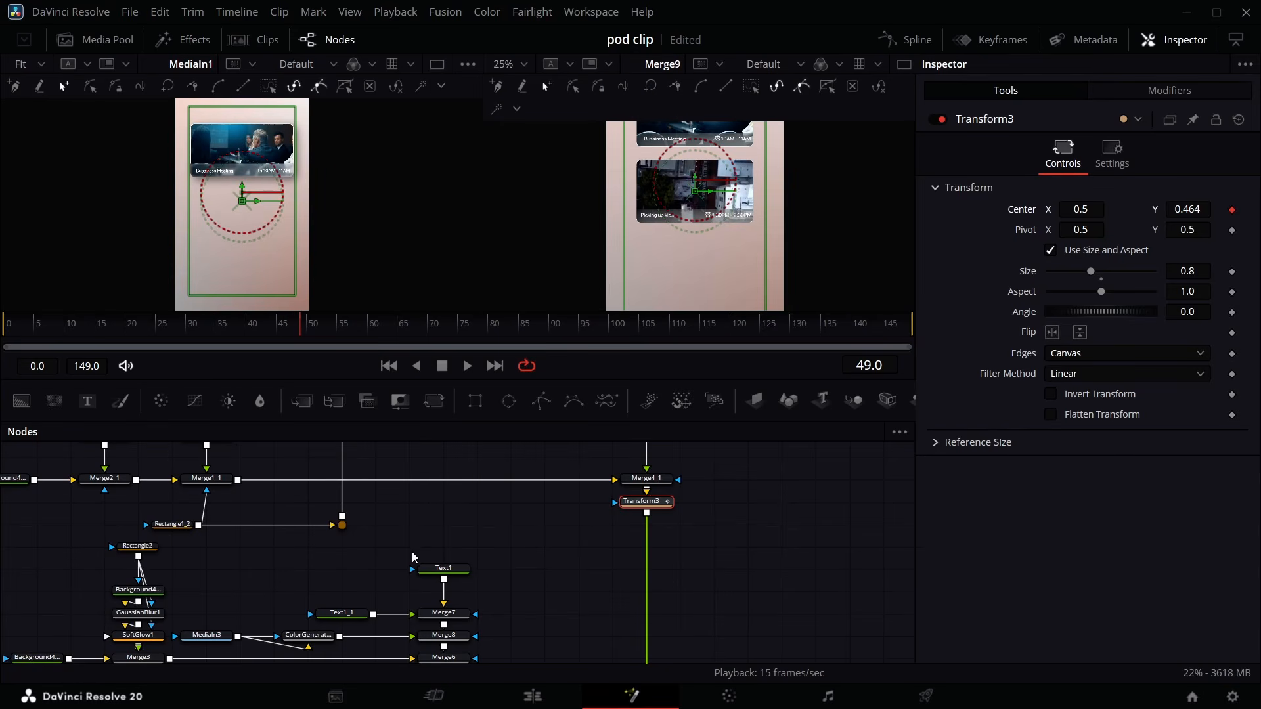
drag(311, 329, 502, 364)
key(Left)
key(Left)
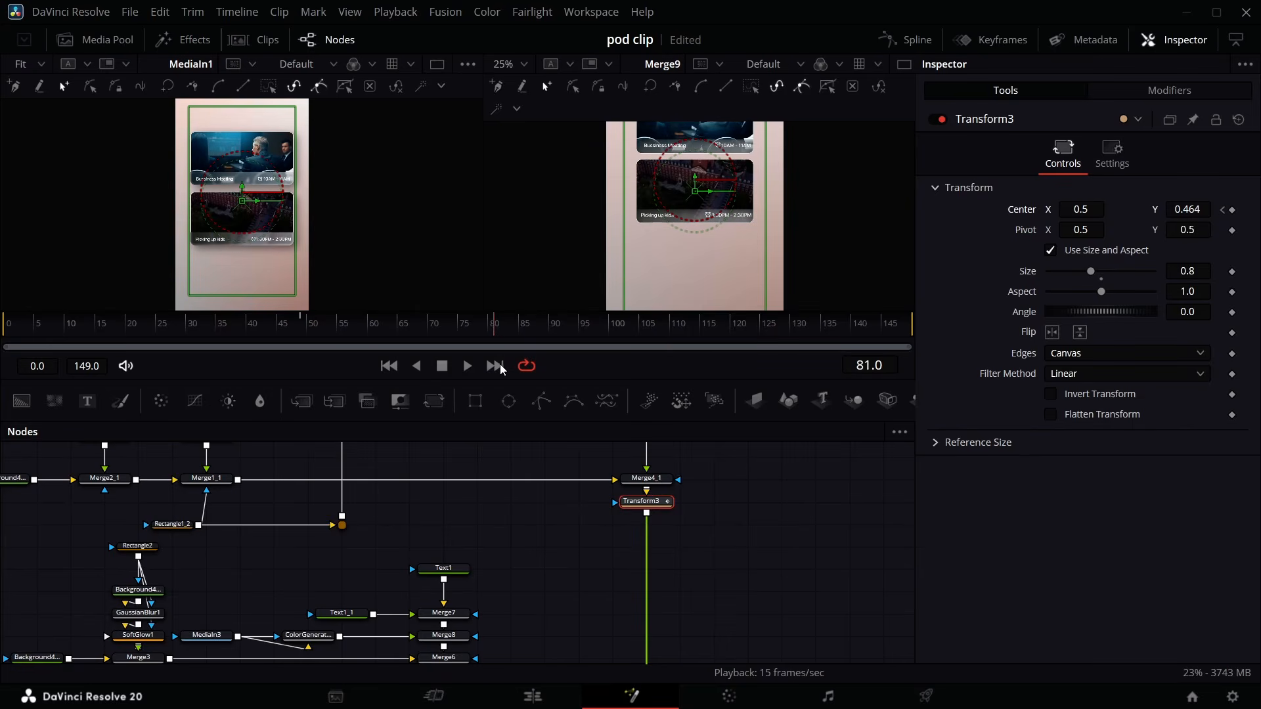
click(1232, 209)
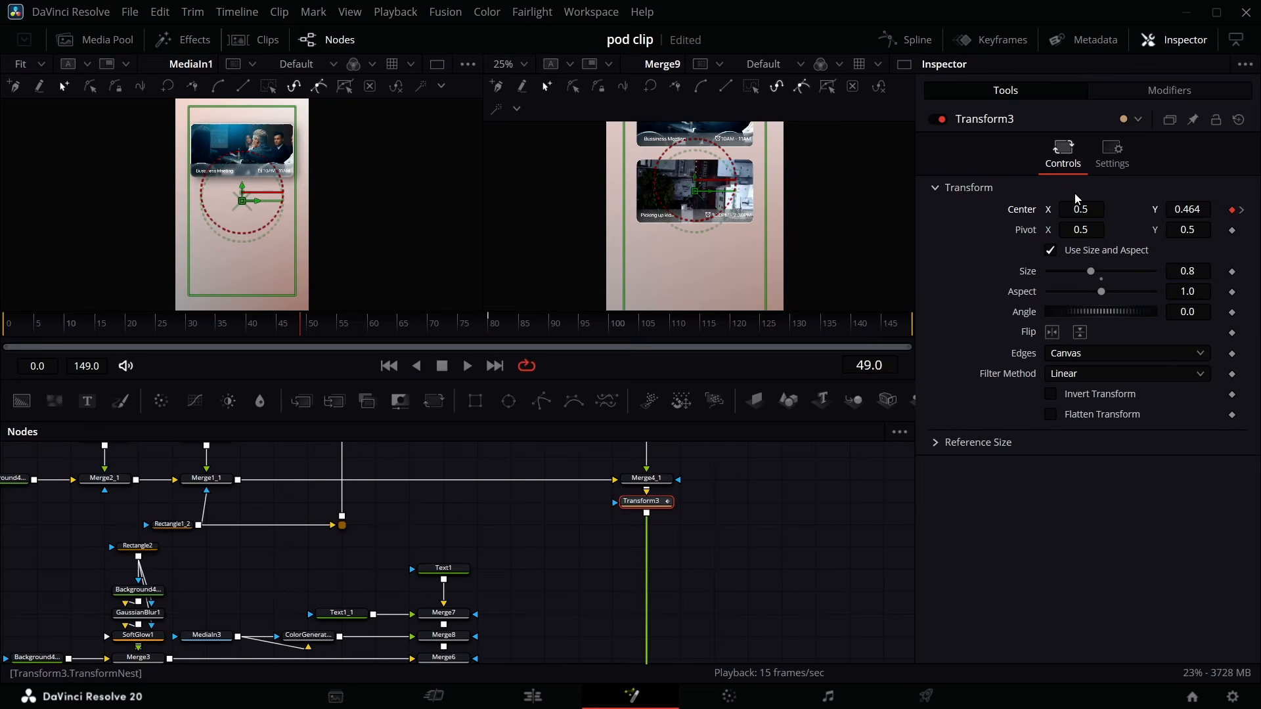
drag(1085, 209, 1258, 209)
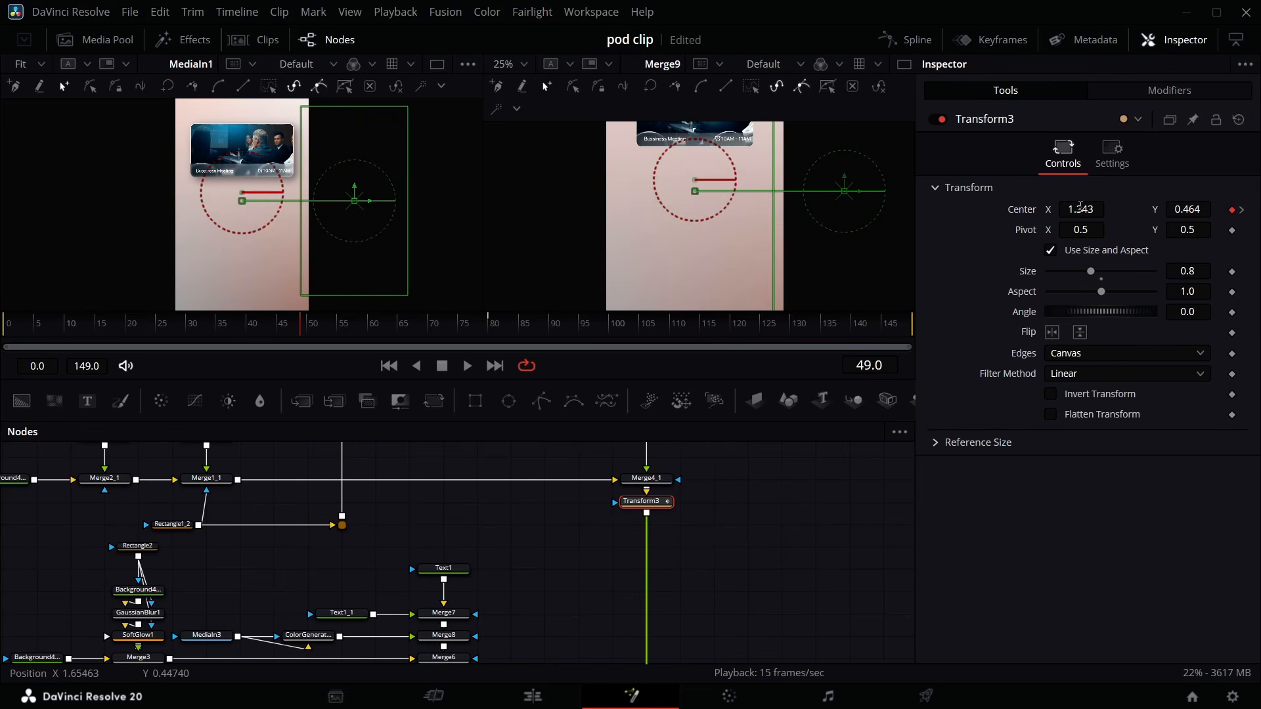
- In the Spline editor, apply an ease to Transform3's center displacement curve
click(910, 39)
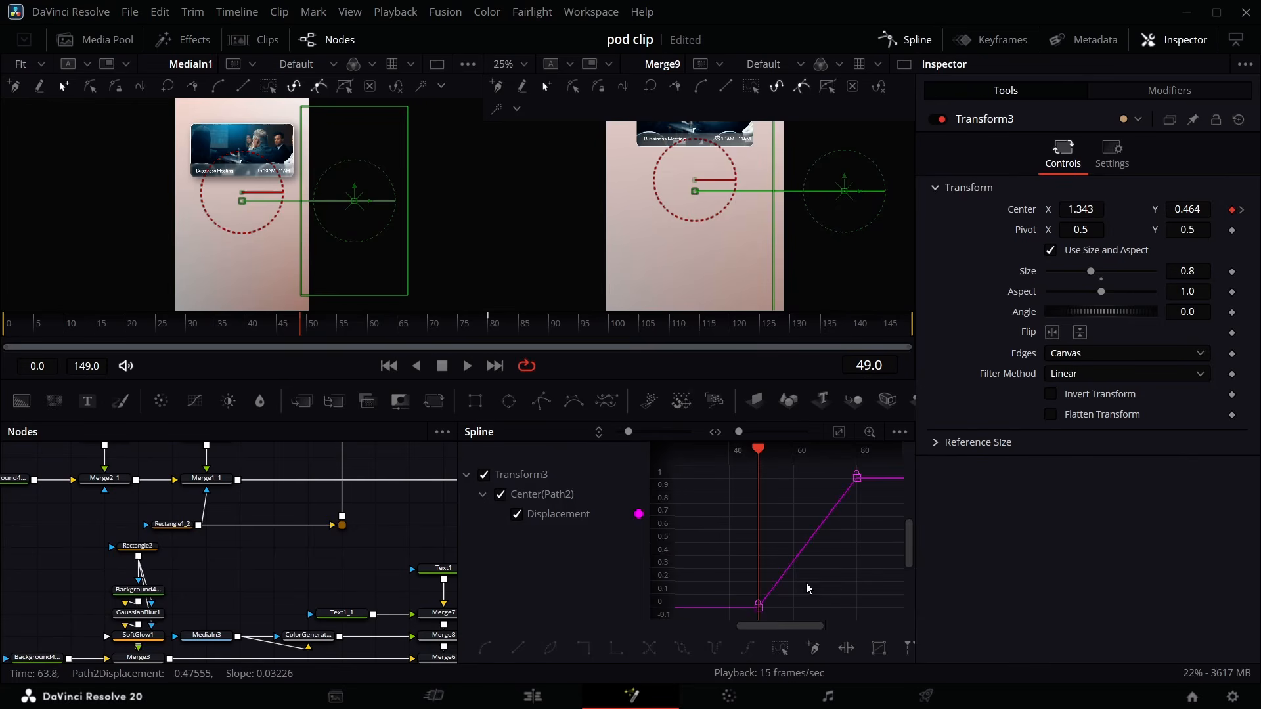
click(781, 650)
right_click(791, 561)
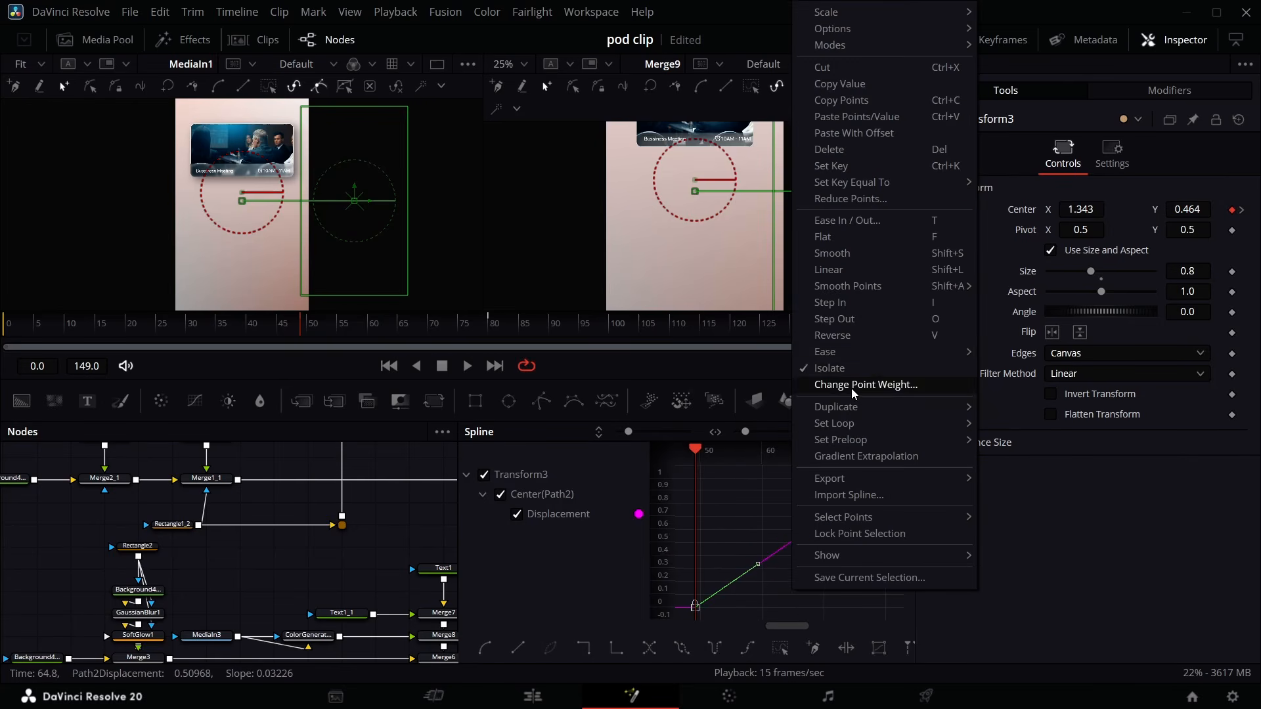
mouse_move(940, 352)
click(1007, 402)
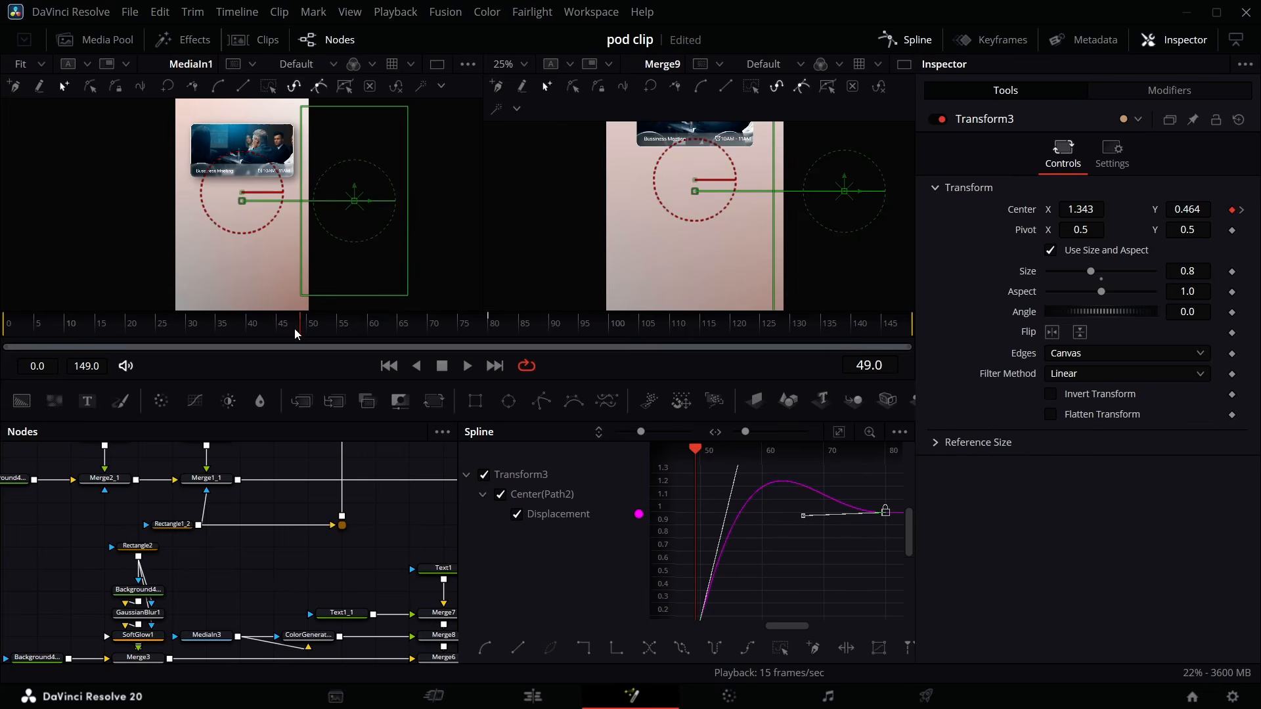
- Adjust the curve's tangent handle and preview the slide-in motion
drag(295, 329, 382, 334)
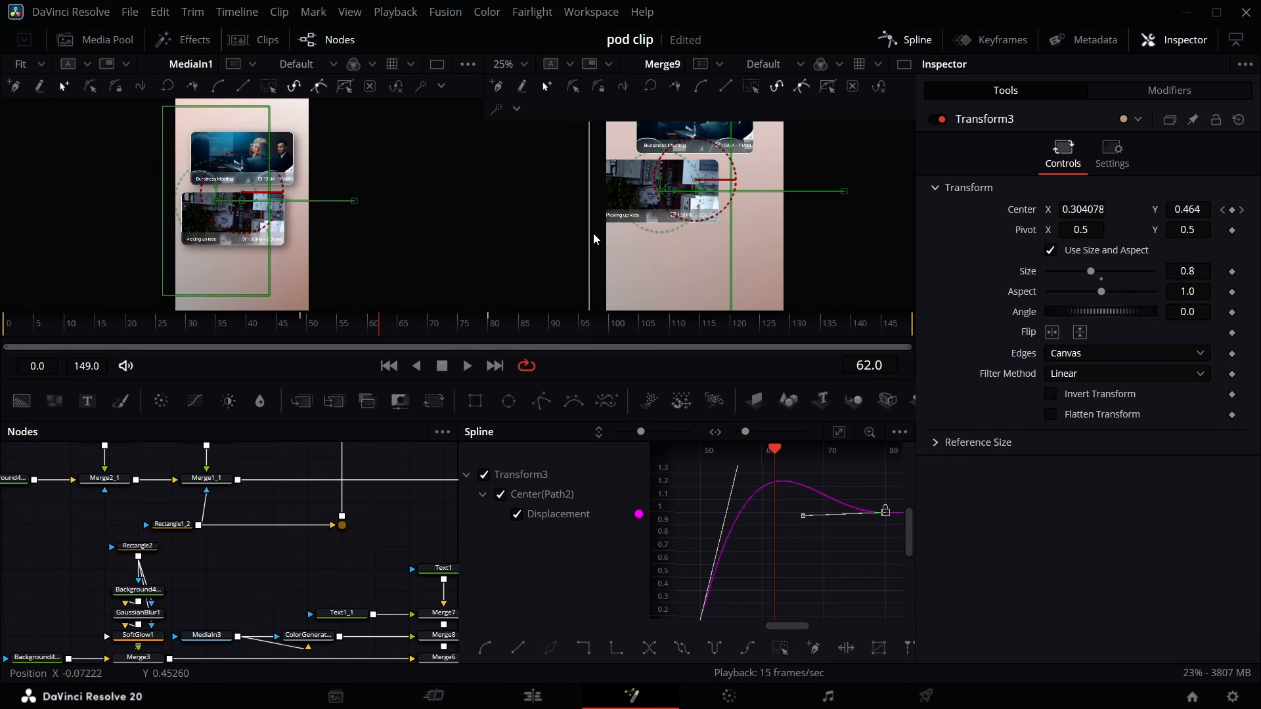
mouse_move(738, 500)
mouse_down()
mouse_move(756, 492)
mouse_move(752, 511)
mouse_up()
key(space)
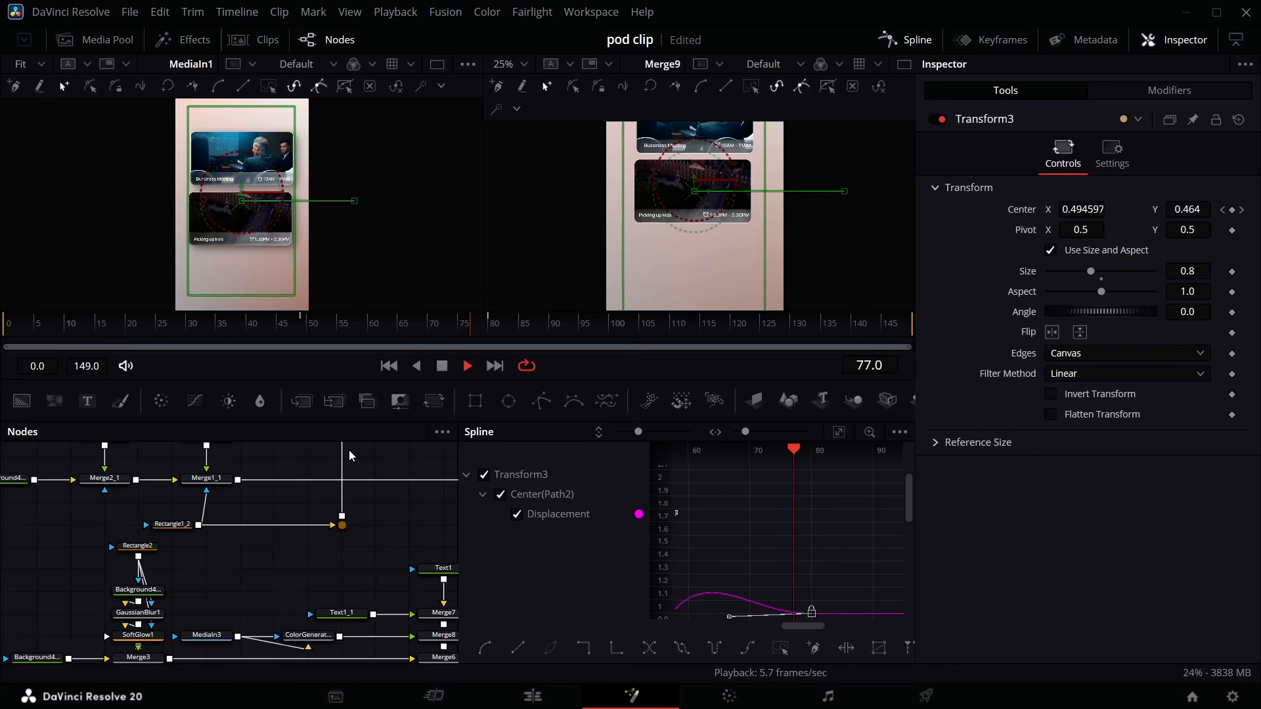
key(space)
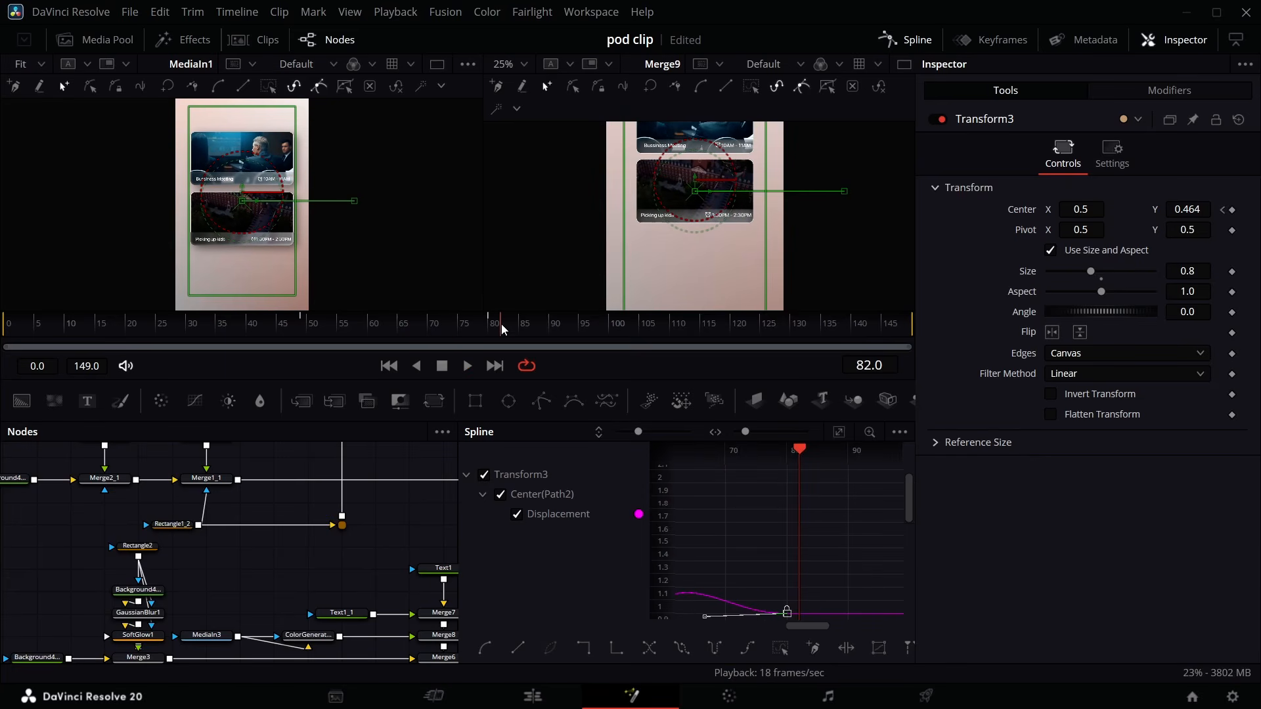
drag(503, 329, 822, 337)
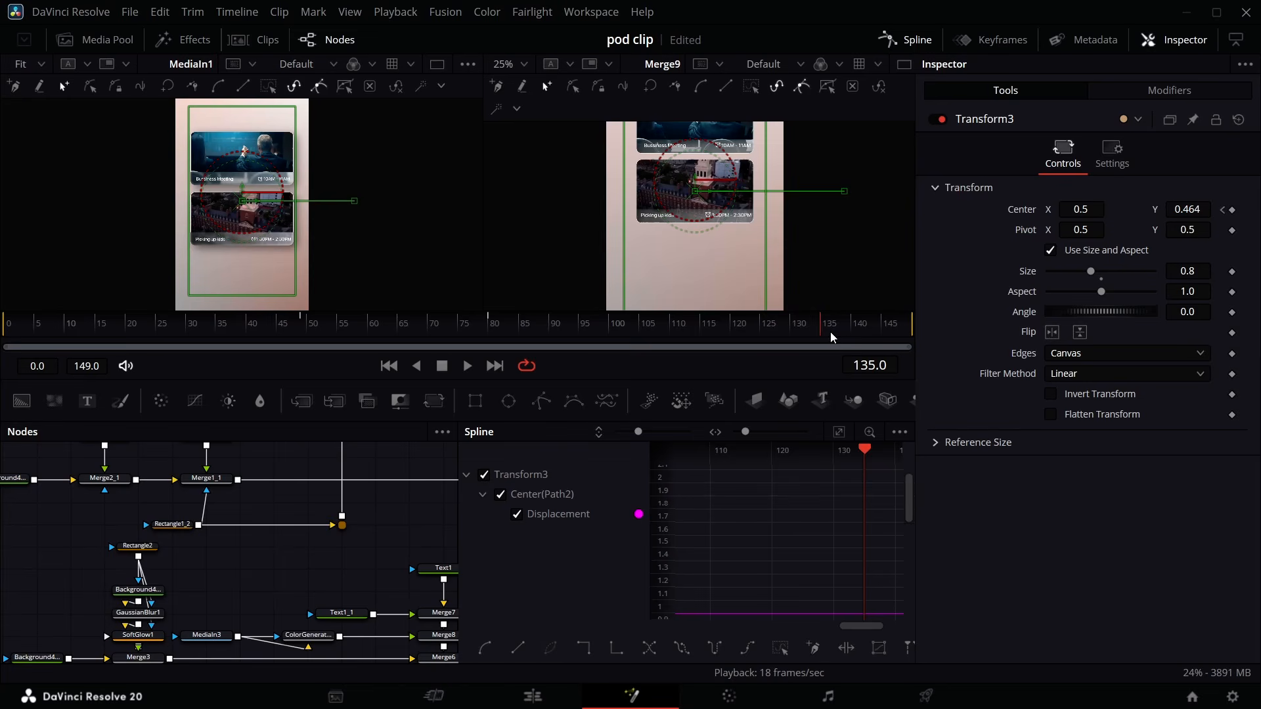
- Add a new Transform node after Transform2 and rename it slip
click(919, 44)
scroll(598, 525, down, 3)
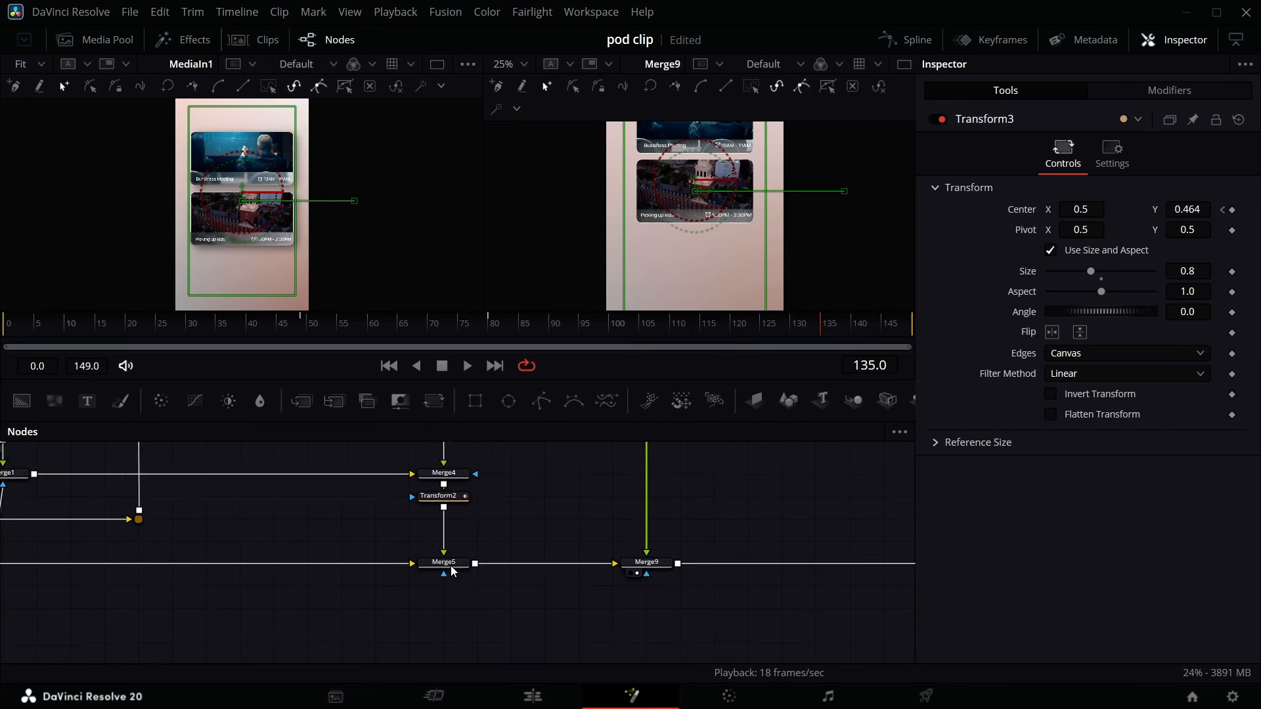
scroll(453, 571, down, 2)
click(453, 479)
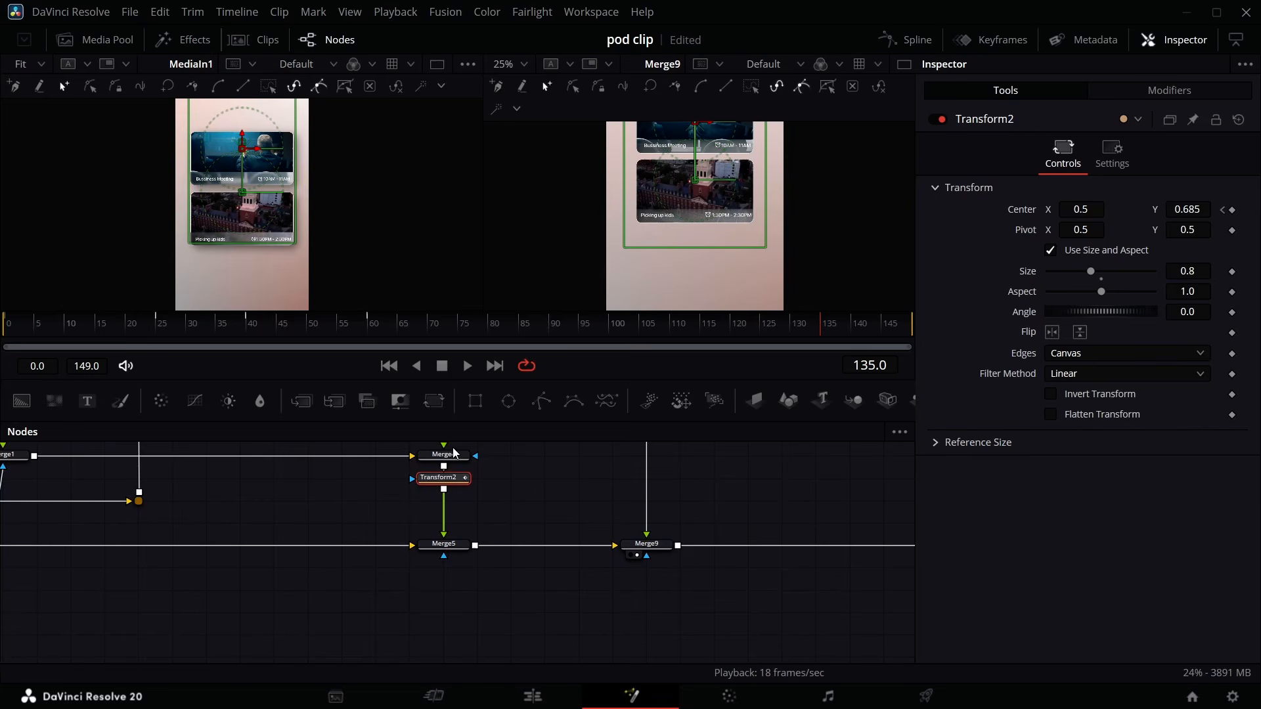
click(430, 401)
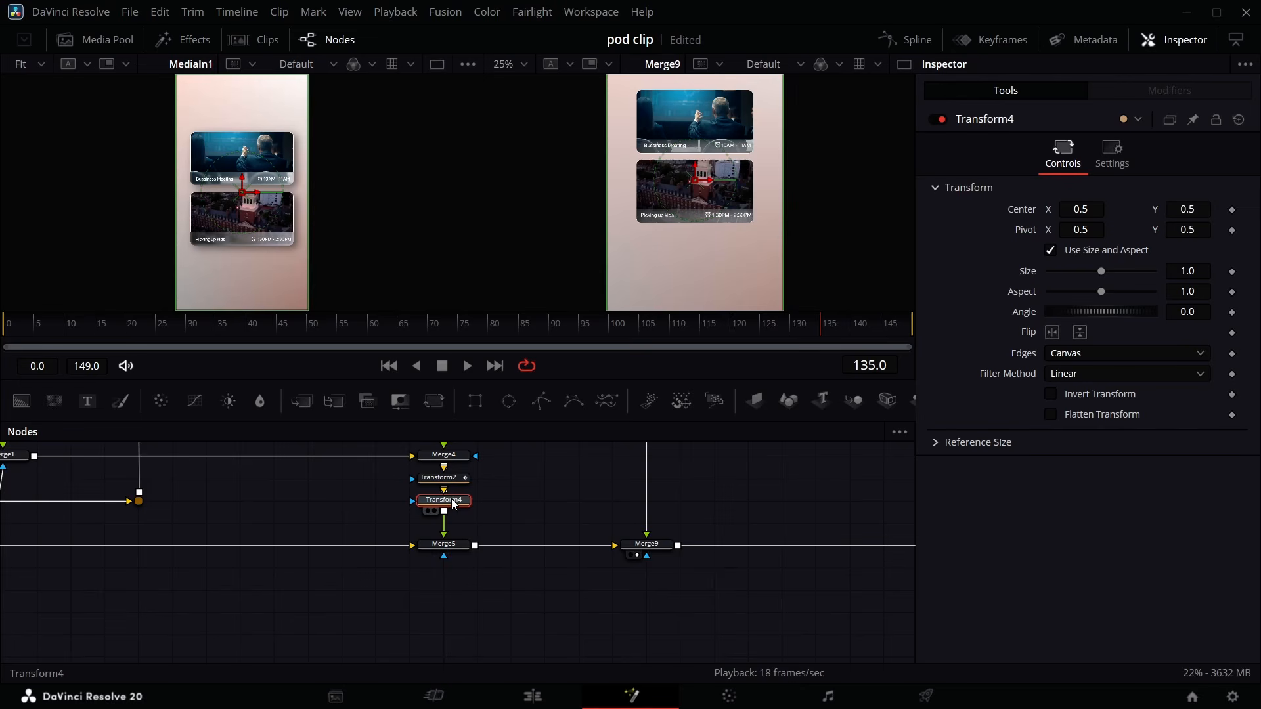
key(F2)
text(slip)
key(Return)
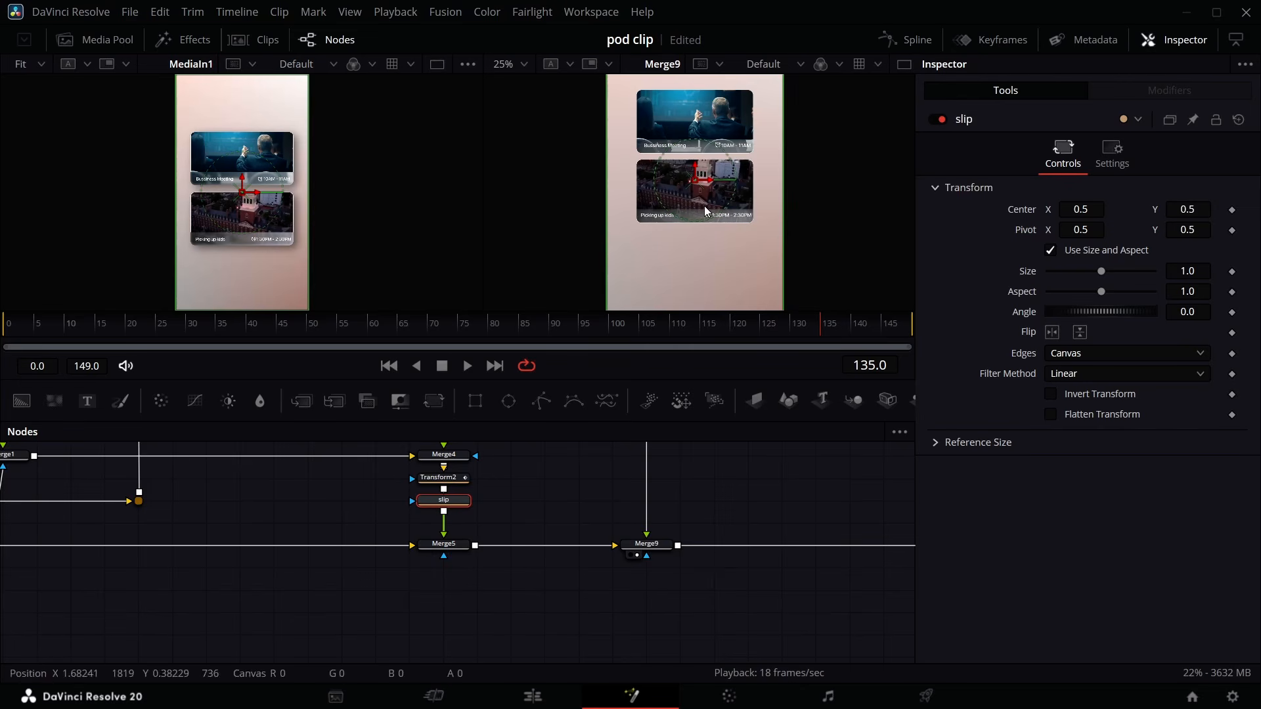
- Keyframe slip's center and set its Y to 0.582 at frame 145
click(1232, 211)
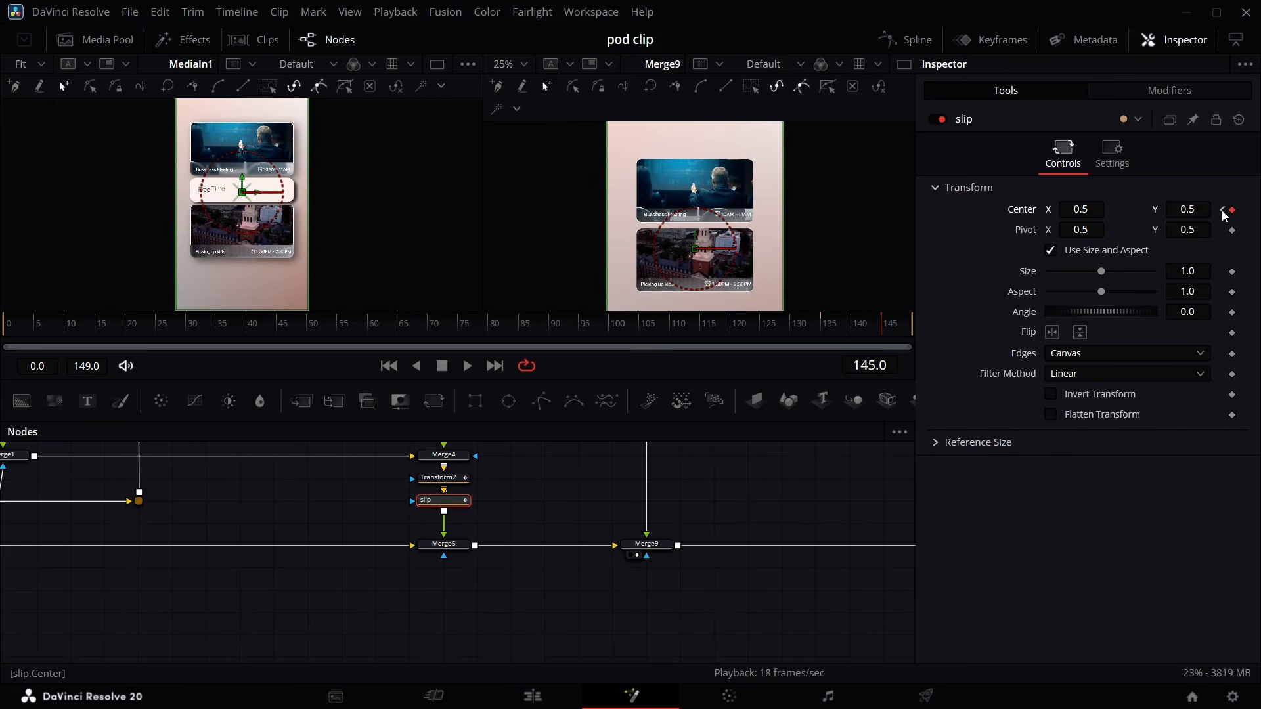
drag(1188, 213, 1242, 212)
- In the Spline editor, apply an Out Back Cubic ease to slip's center displacement curve and adjust its tangent handle
click(919, 41)
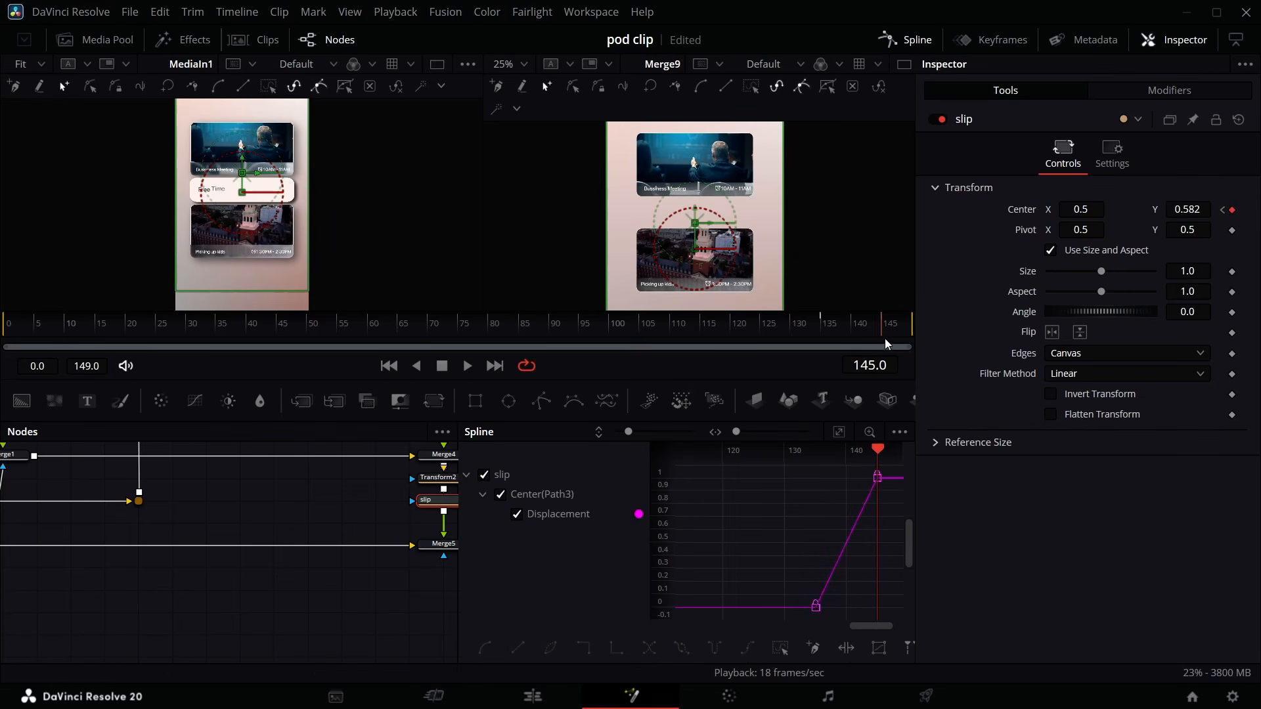
click(917, 41)
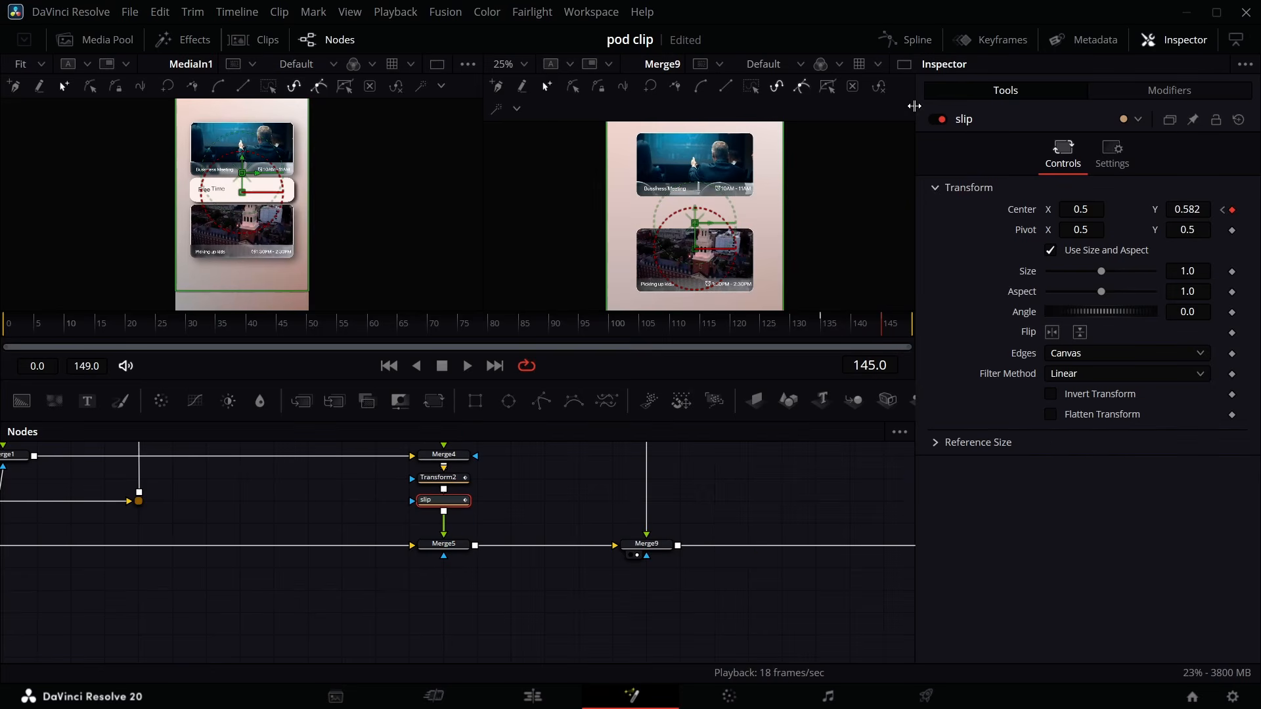
click(919, 41)
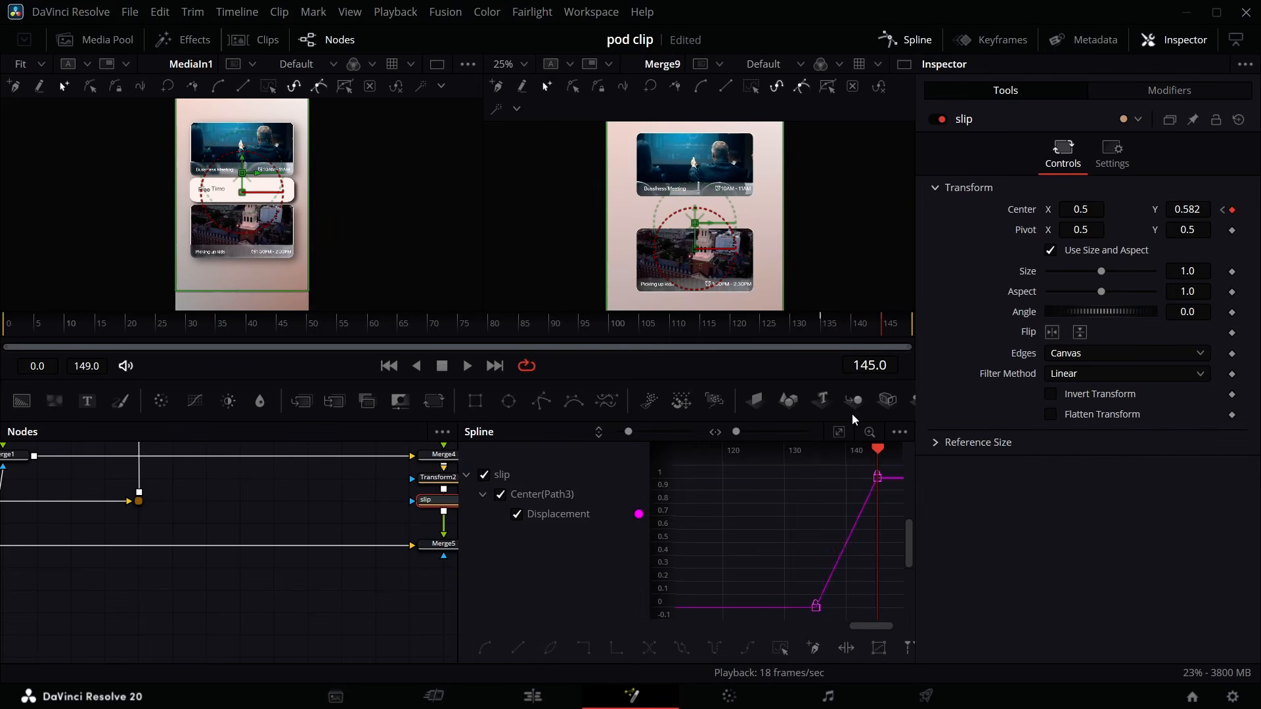
click(774, 653)
right_click(774, 652)
mouse_move(854, 352)
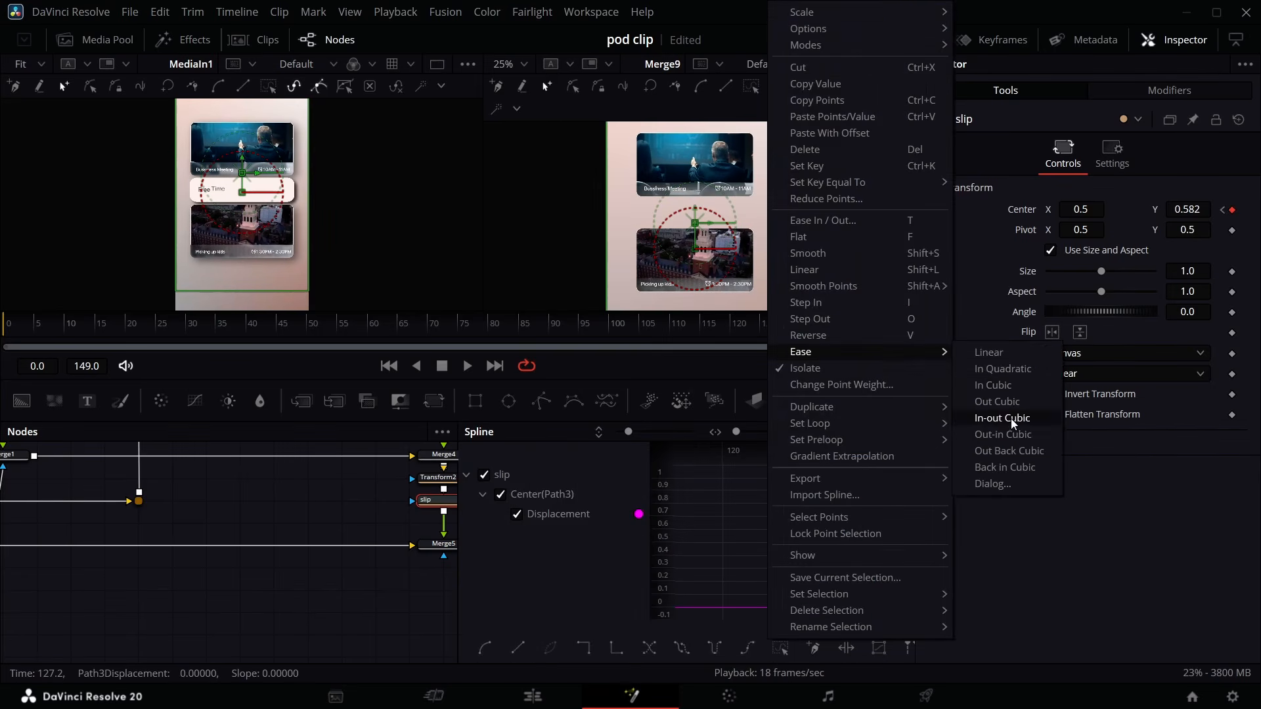
click(1012, 445)
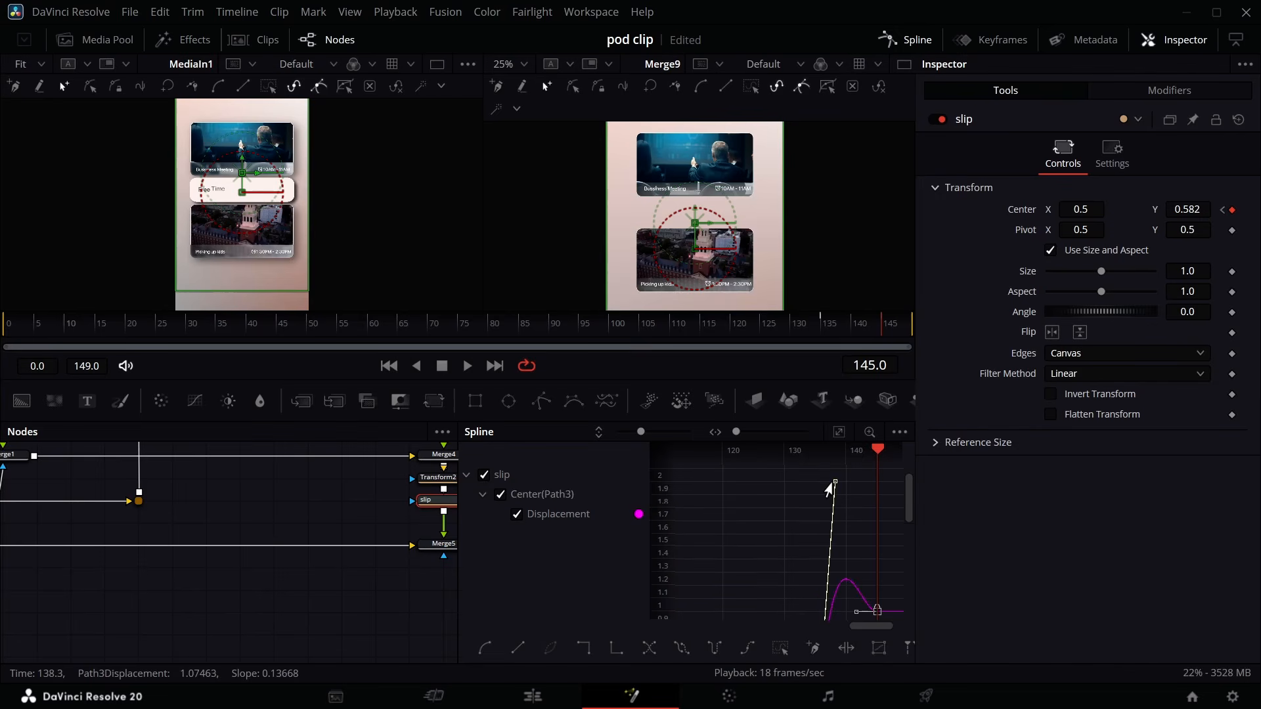
drag(833, 486, 819, 591)
click(893, 41)
- Copy the slip node below Transform3 as slip_1 and set its center Y to 0.488 at frame 145
click(458, 505)
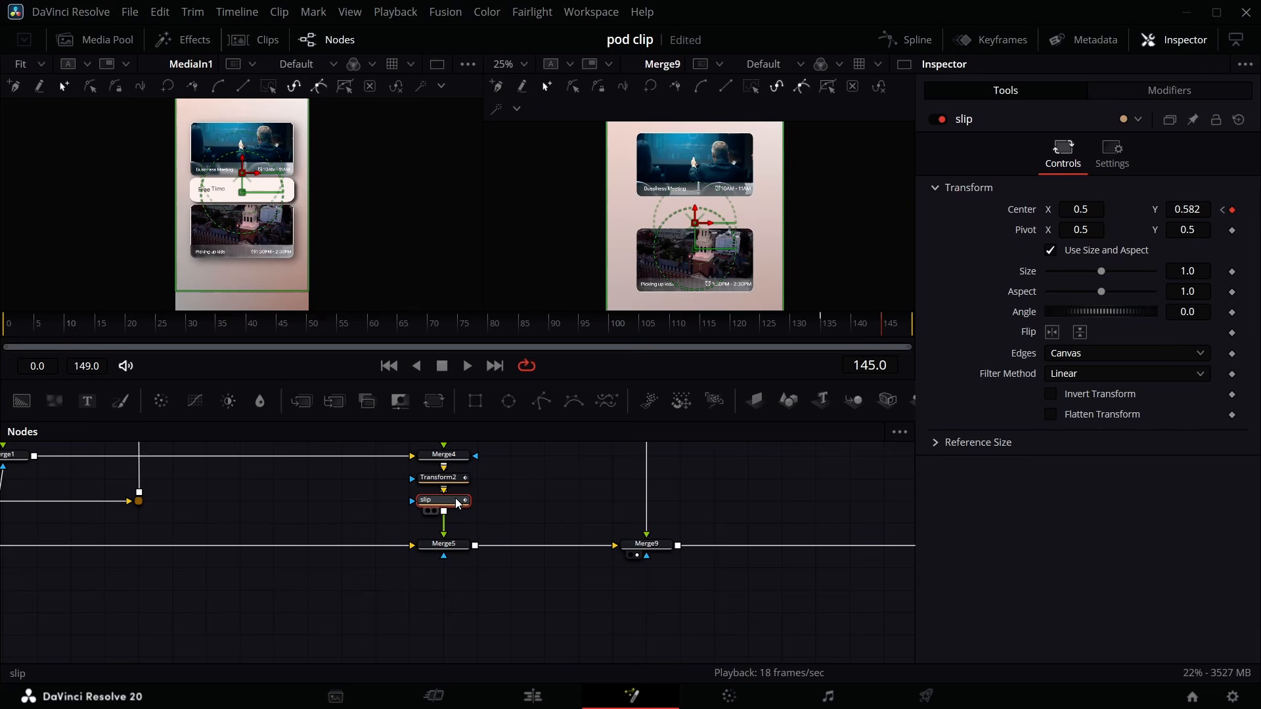
scroll(468, 502, up, 5)
click(647, 475)
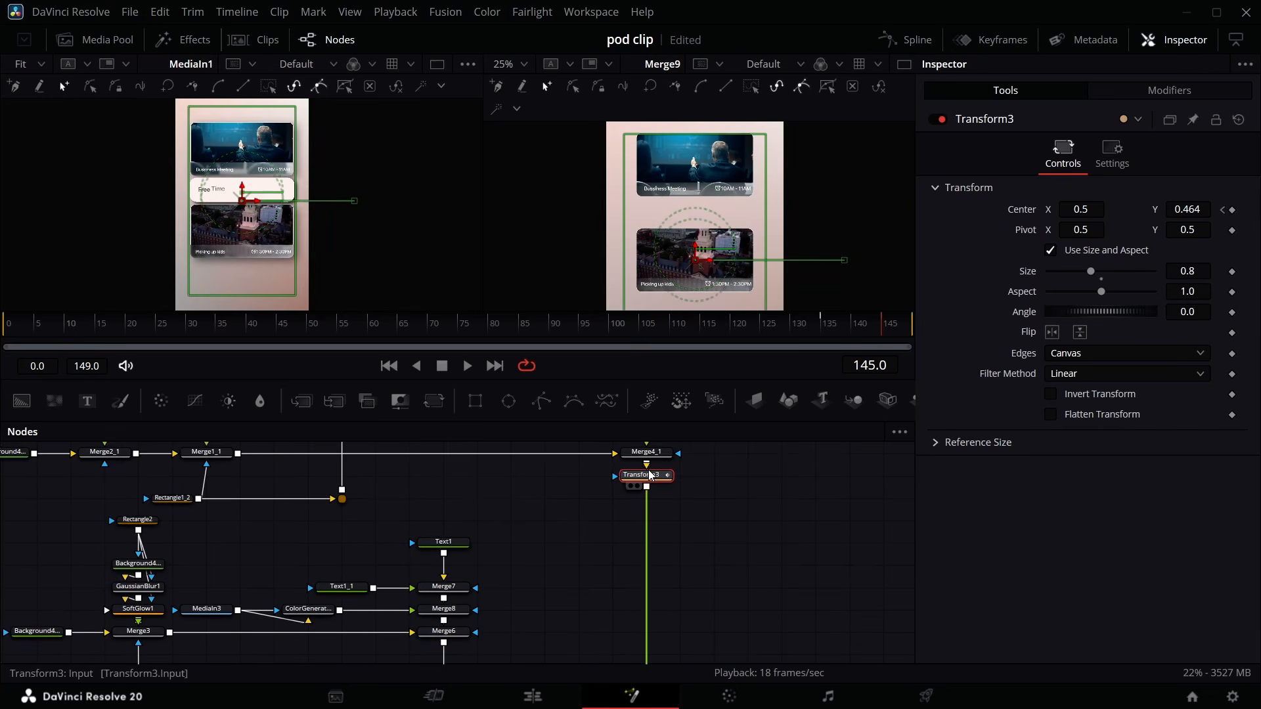
drag(648, 475, 648, 501)
click(648, 503)
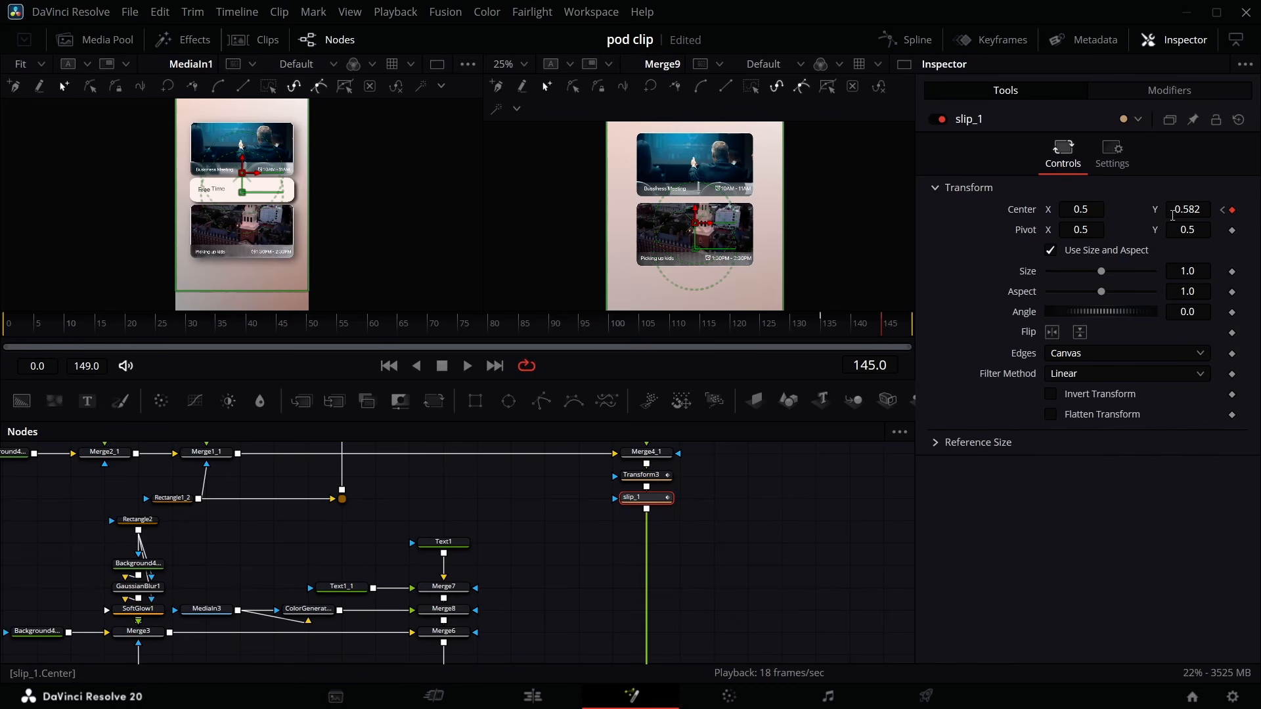
drag(1194, 209, 1134, 209)
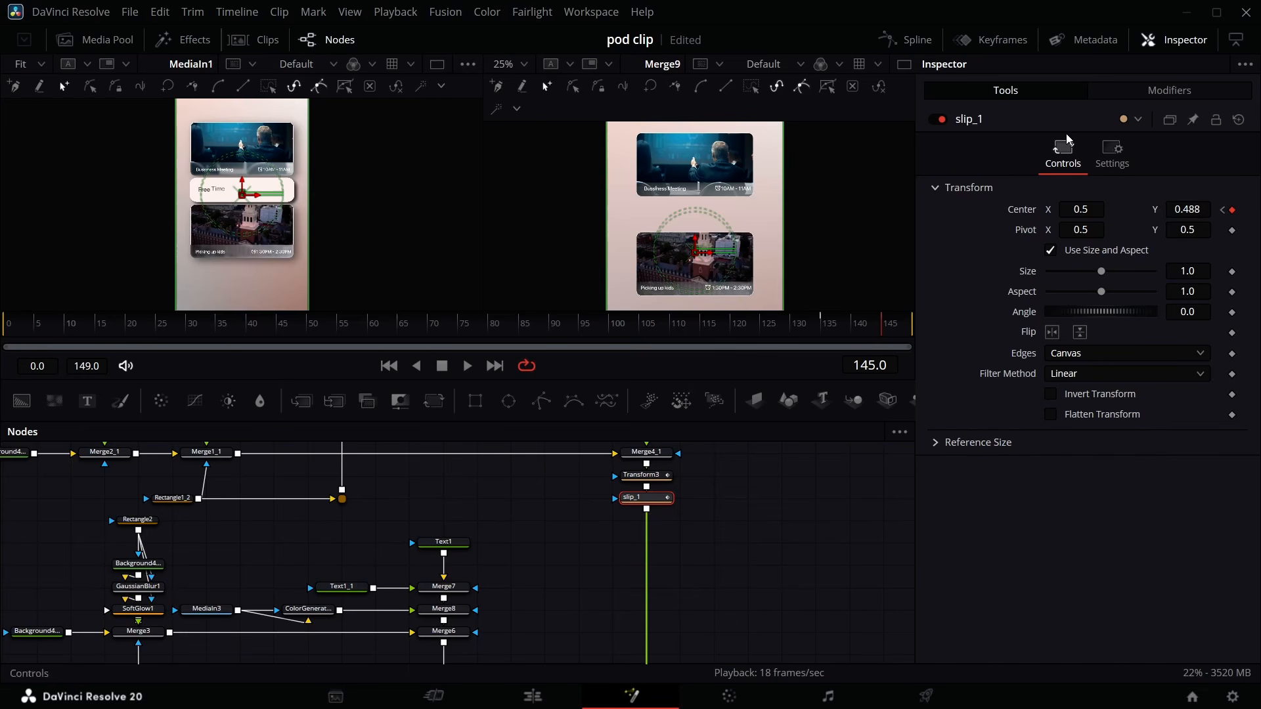
- Play back the end of the composition to preview both cards sliding in
click(919, 43)
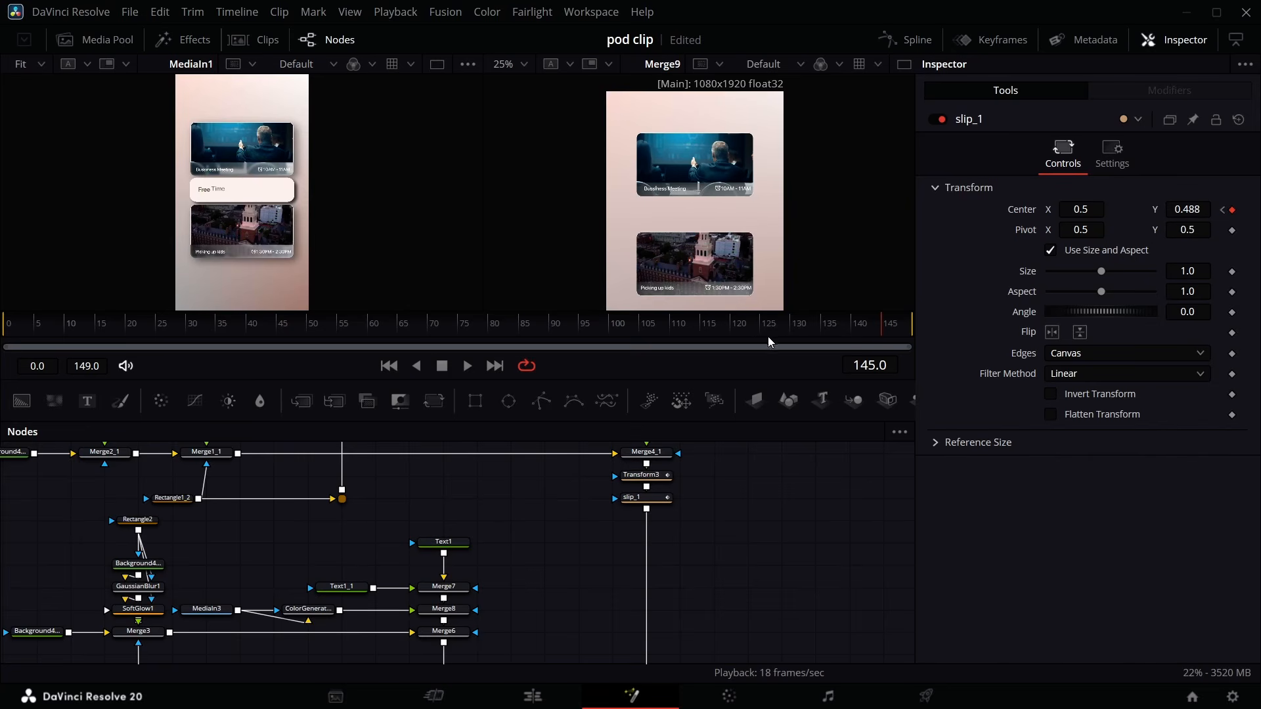
click(818, 324)
key(space)
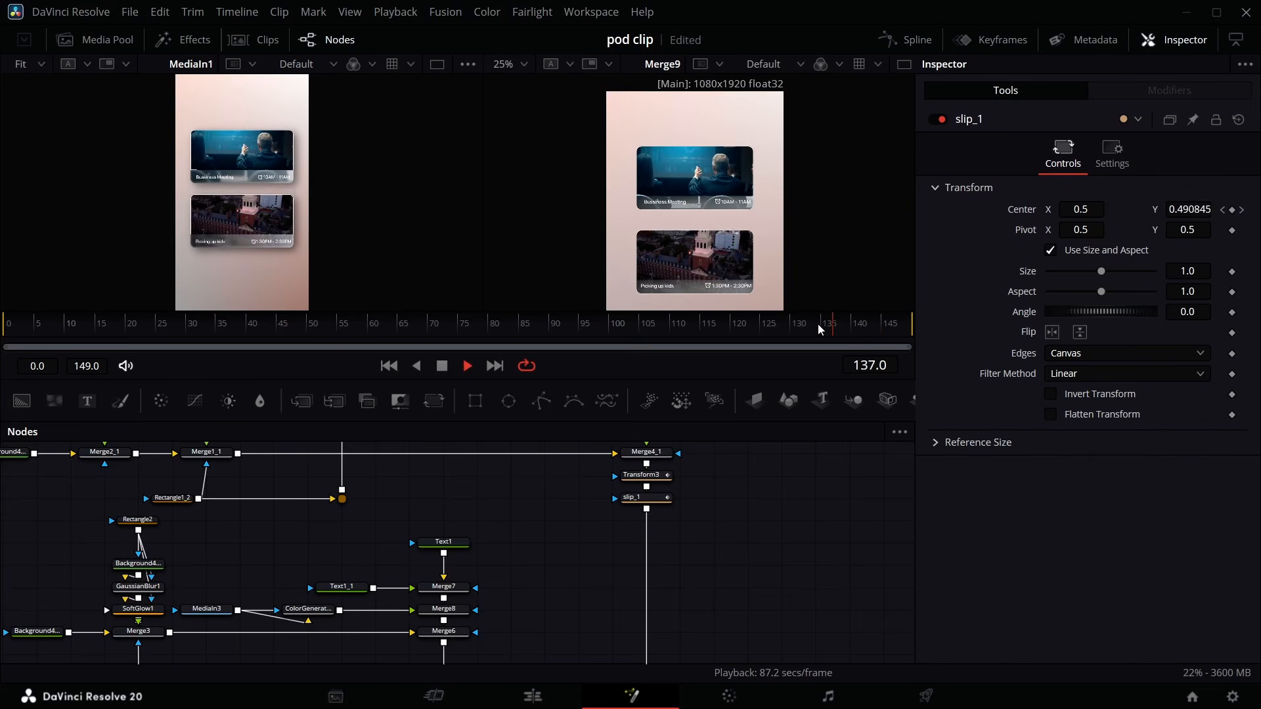
key(space)
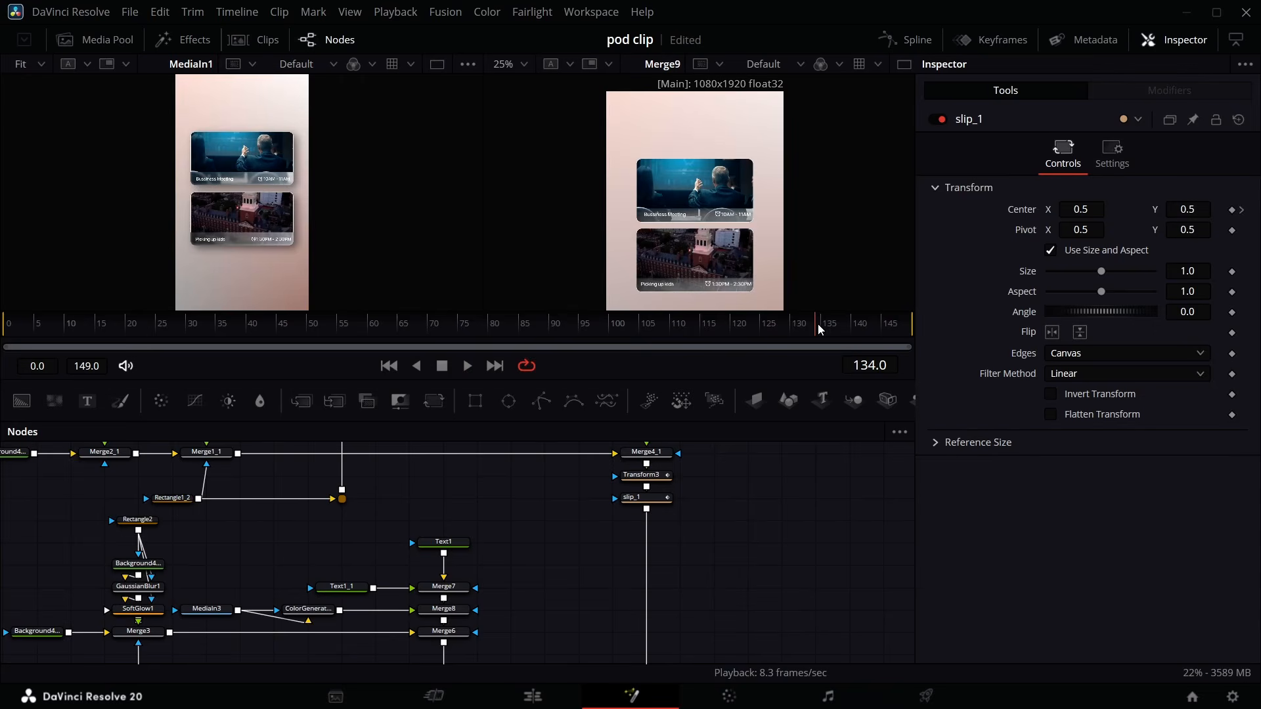
key(space)
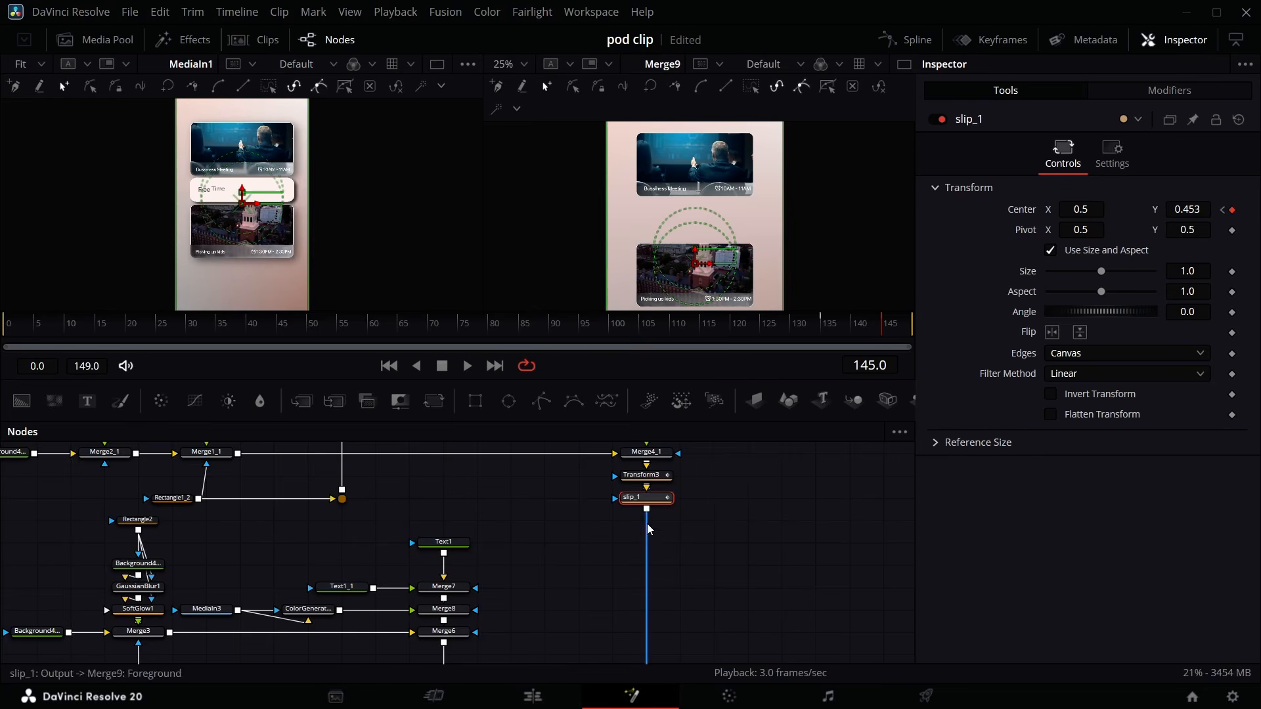
- Add a Drop Shadow node after slip_1
scroll(642, 516, right, 5)
scroll(241, 590, left, 2)
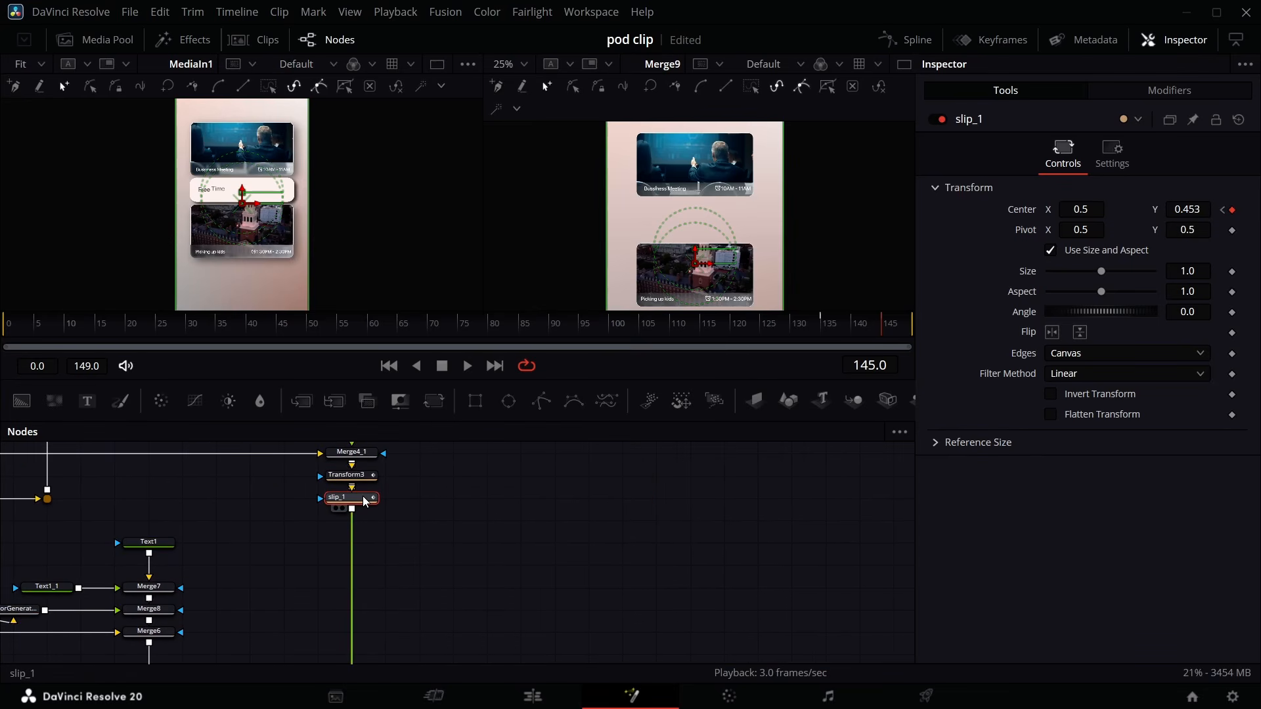
key(shift+space)
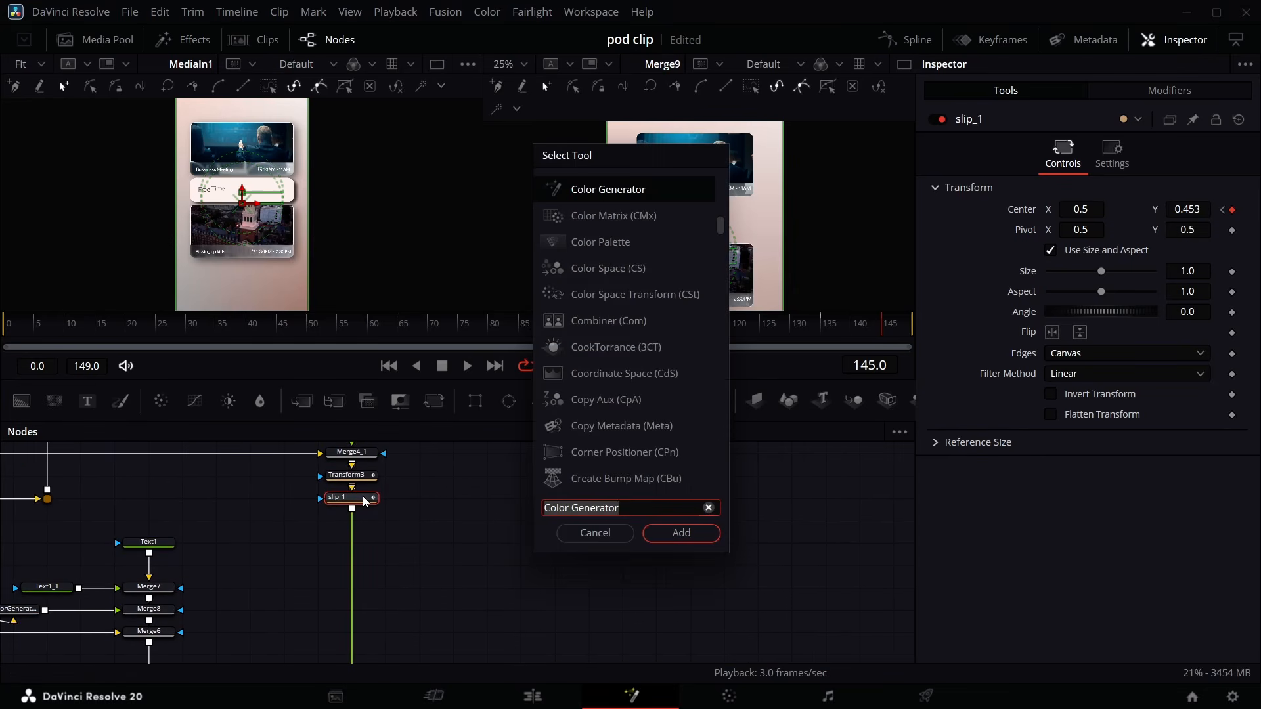
text(drop)
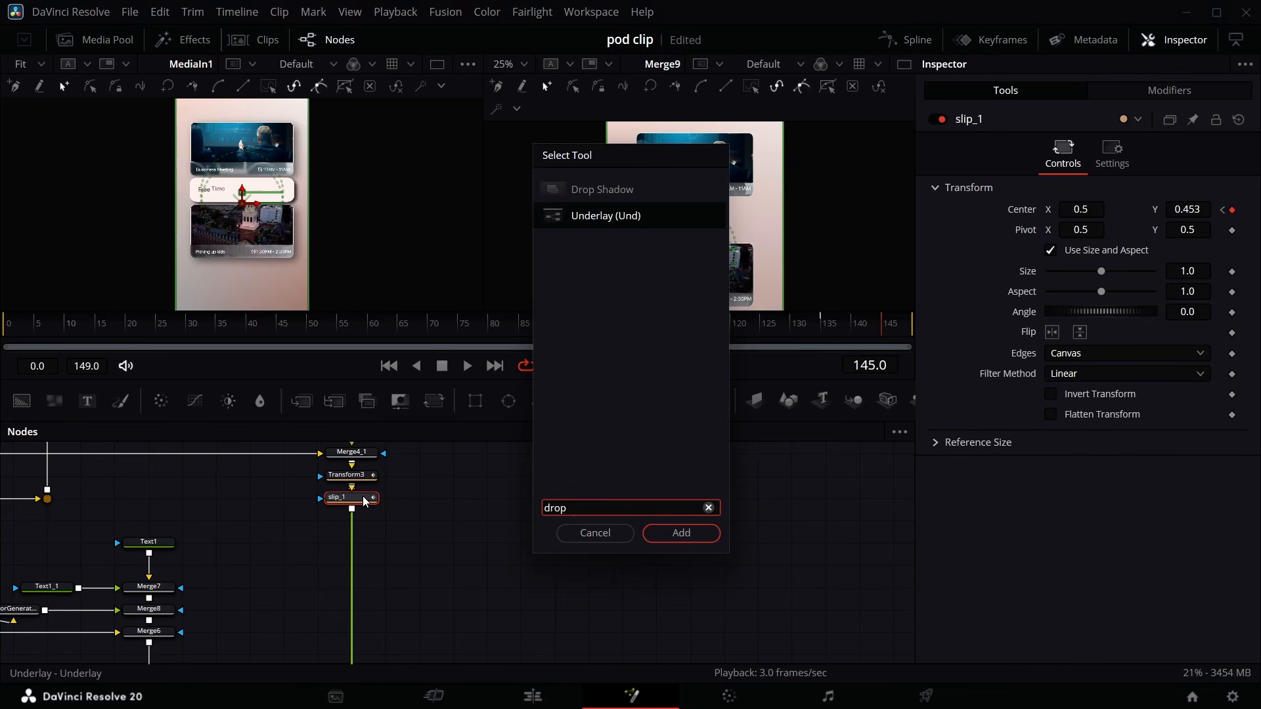
click(683, 534)
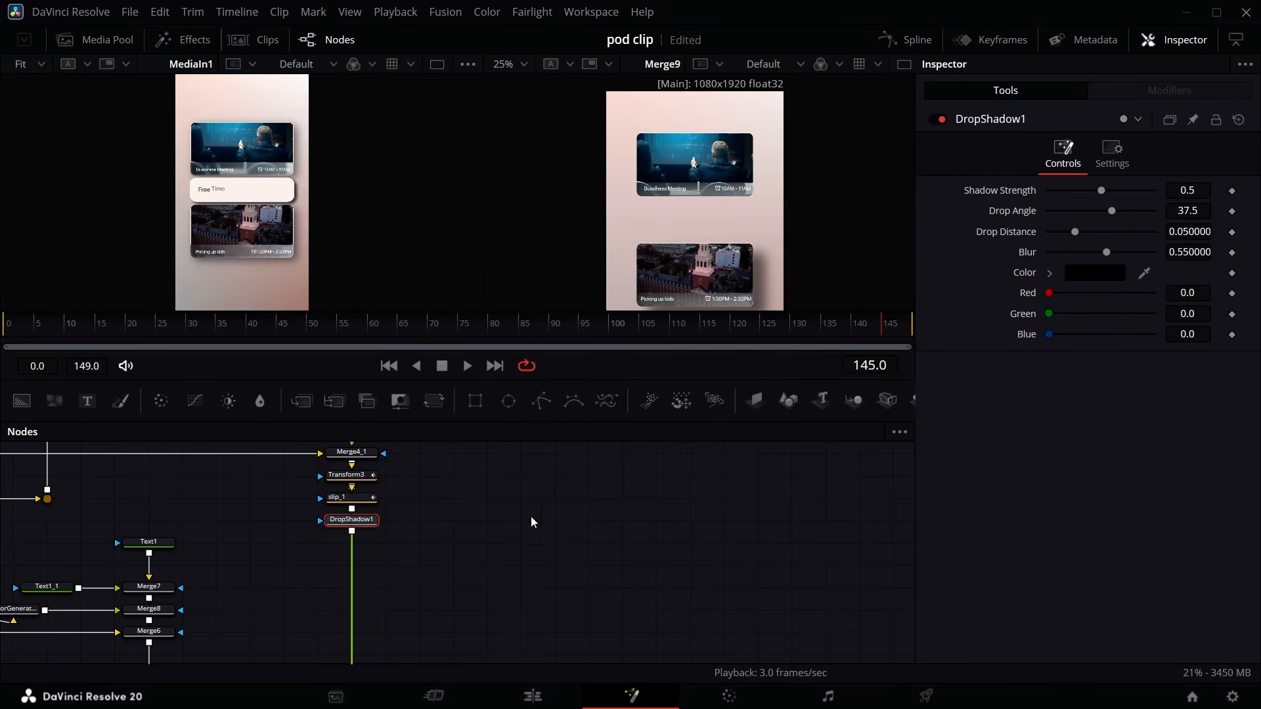
- Set the drop shadow's strength to 0.898, drop distance to 0.0094 and blur to 0.378
drag(1105, 254, 1056, 234)
drag(1102, 190, 1211, 204)
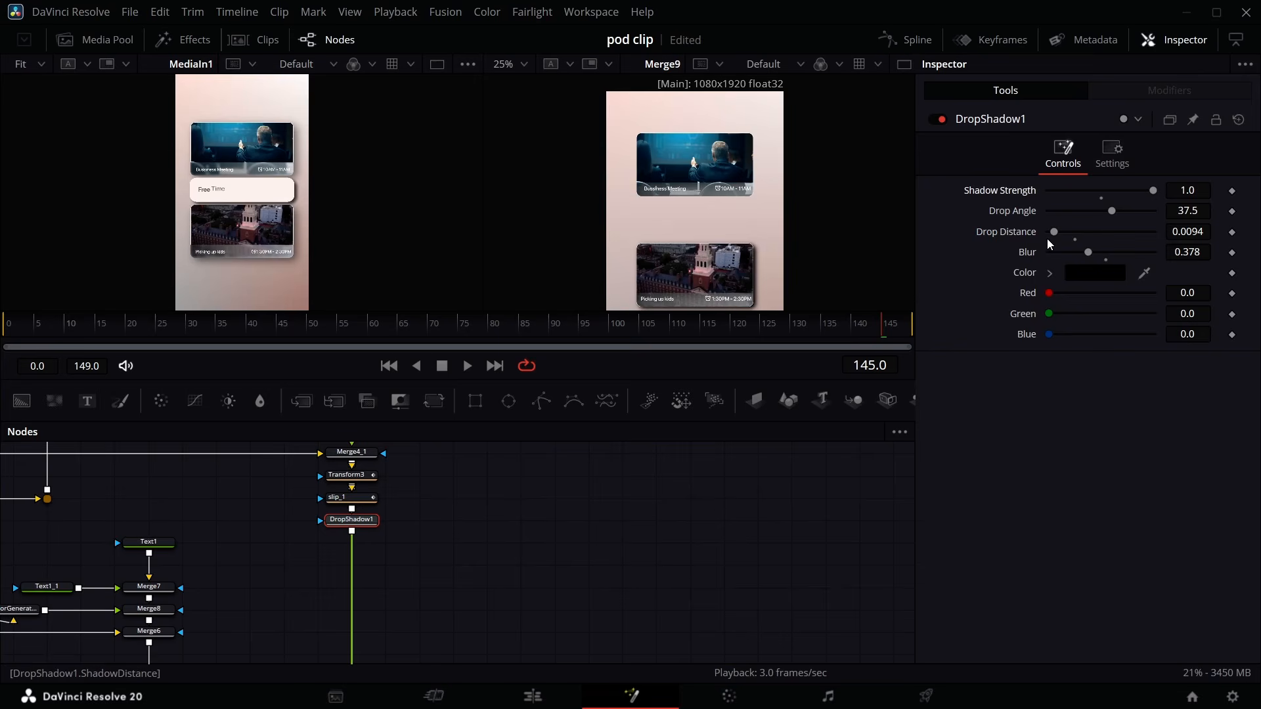
drag(1152, 191, 1143, 191)
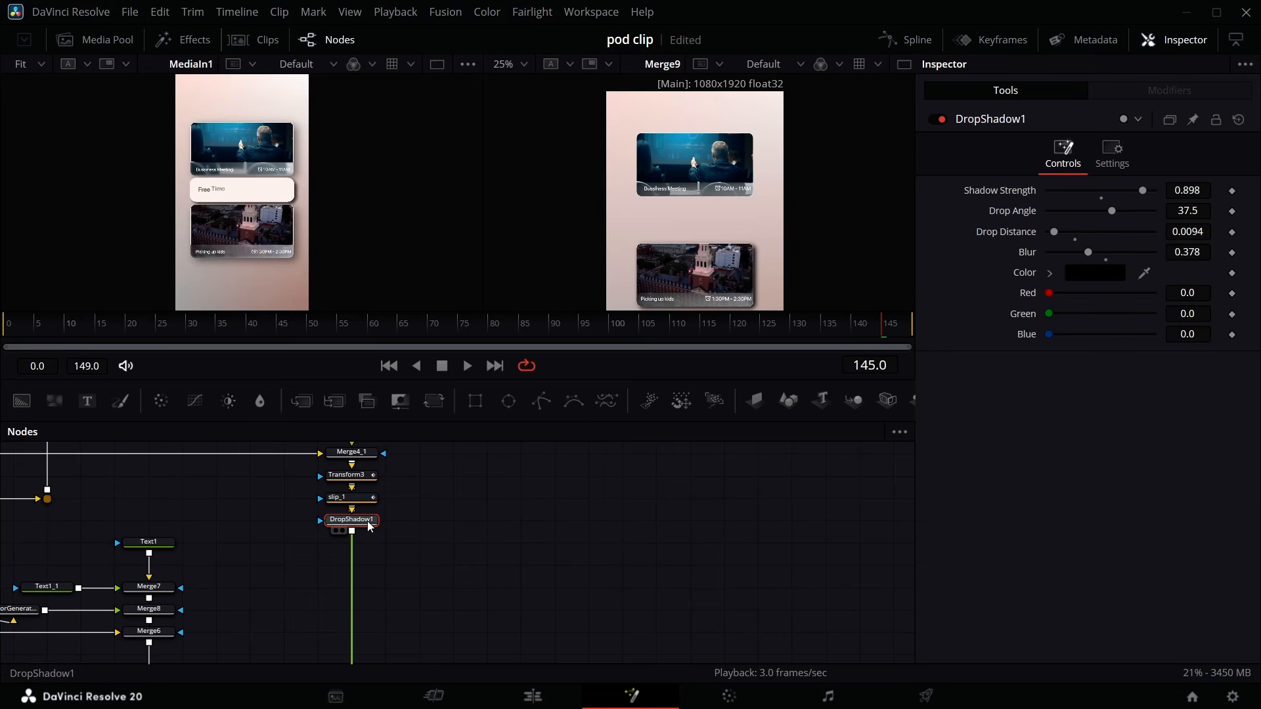
- Paste a copy of the drop shadow below the slip node
scroll(366, 524, down, 5)
click(159, 578)
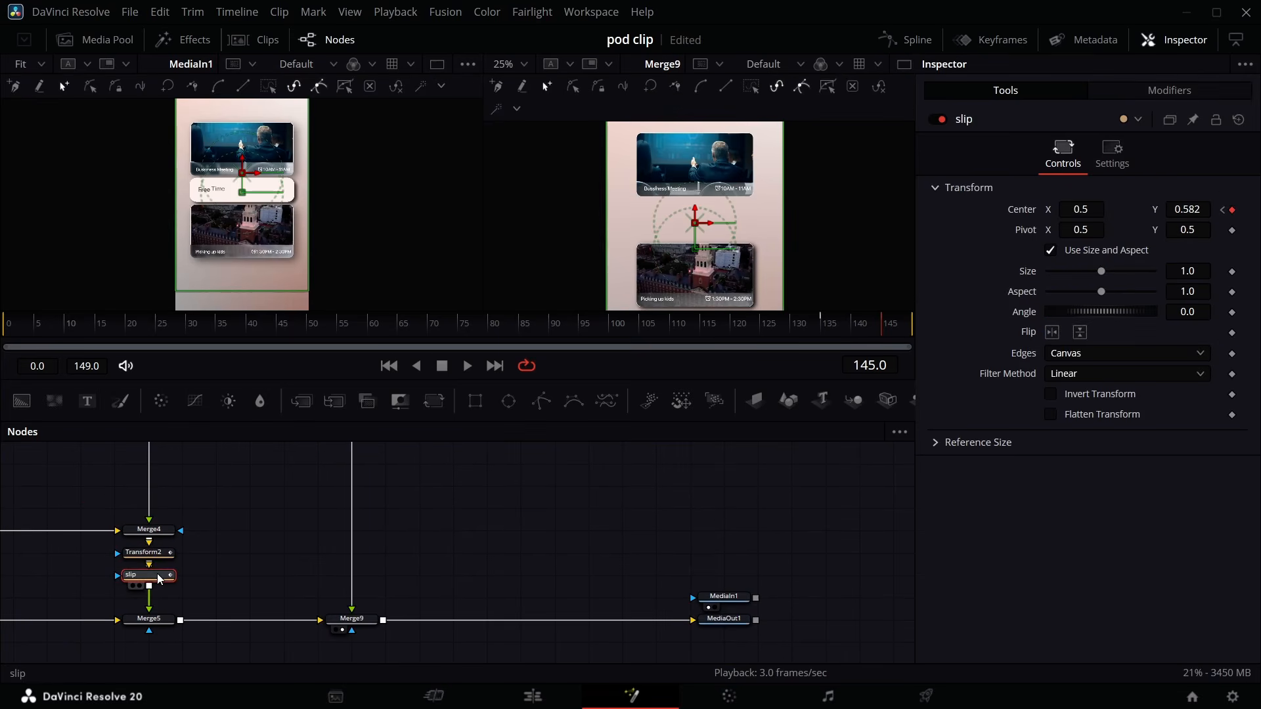
key(ctrl+v)
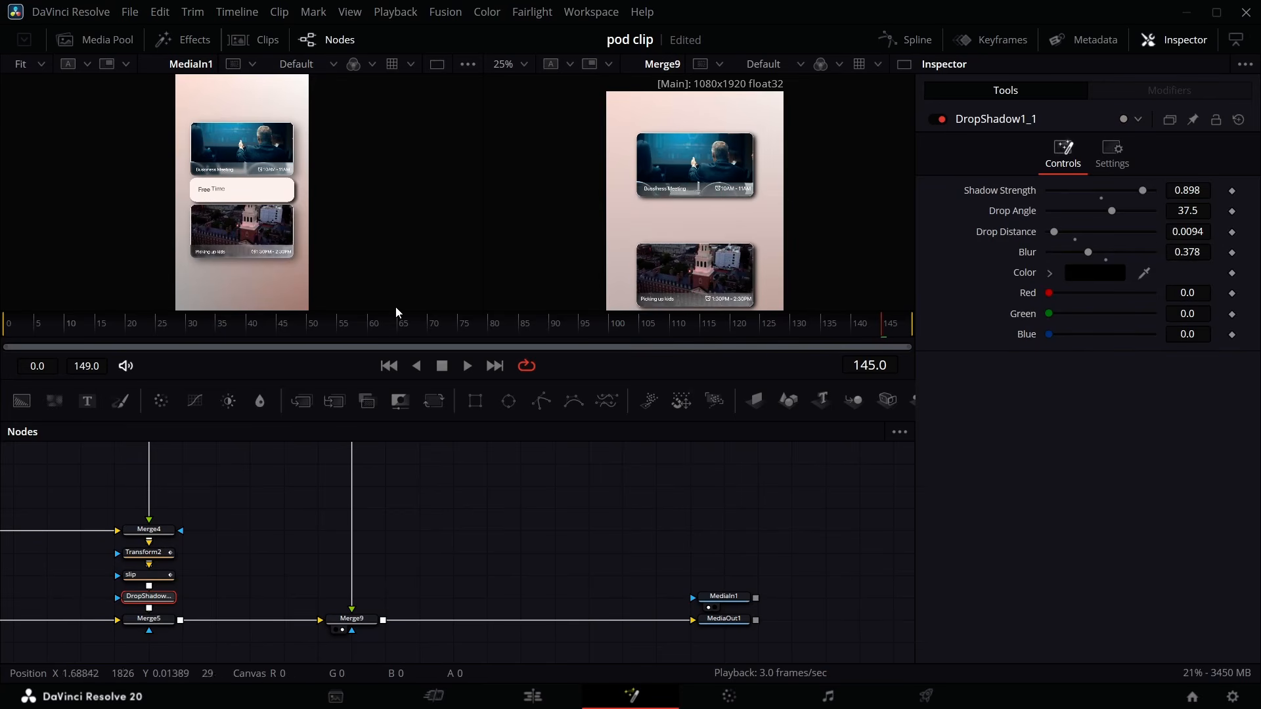
- Add two Background nodes and merge one over the other into a new Merge node
scroll(369, 593, down, 4)
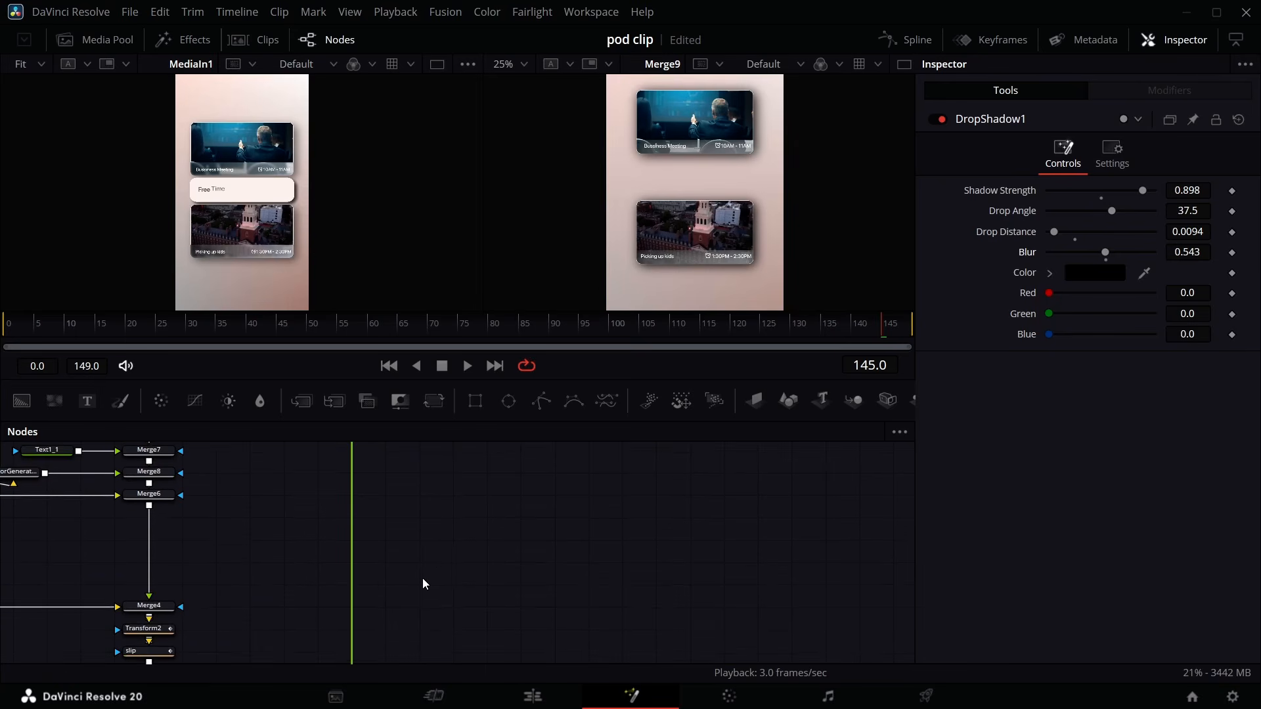
scroll(307, 491, up, 3)
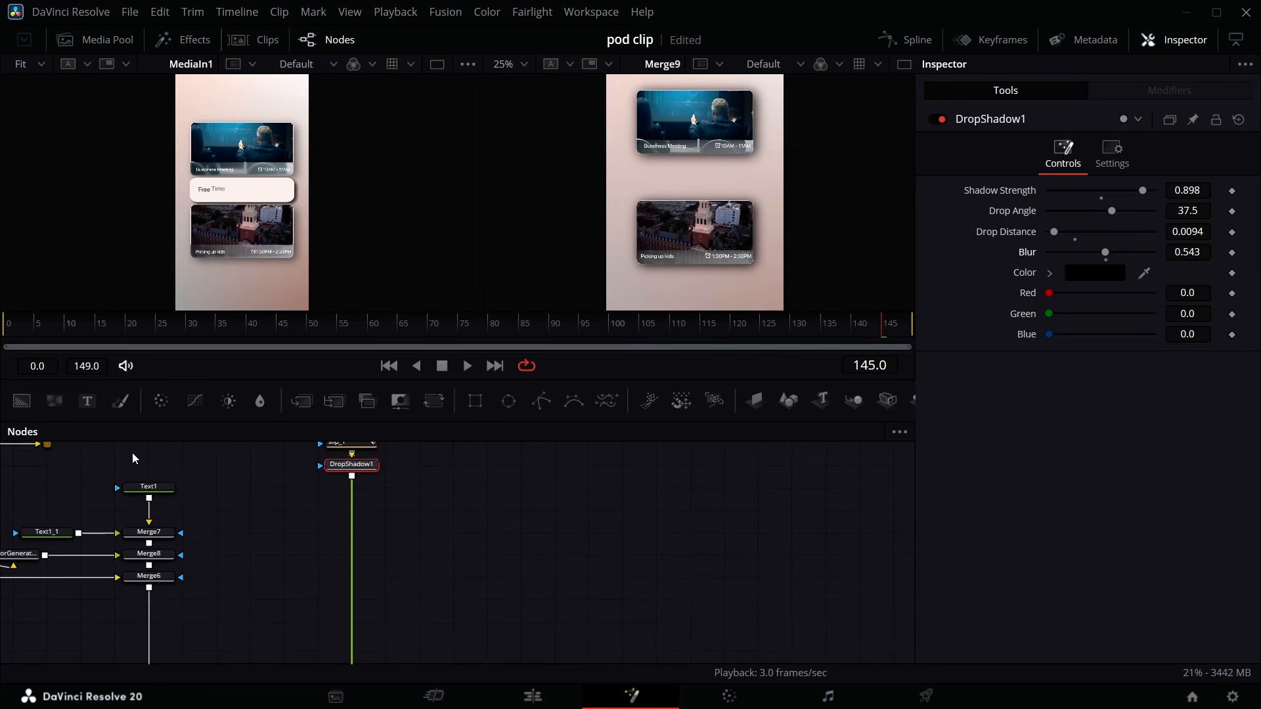
click(39, 65)
click(30, 124)
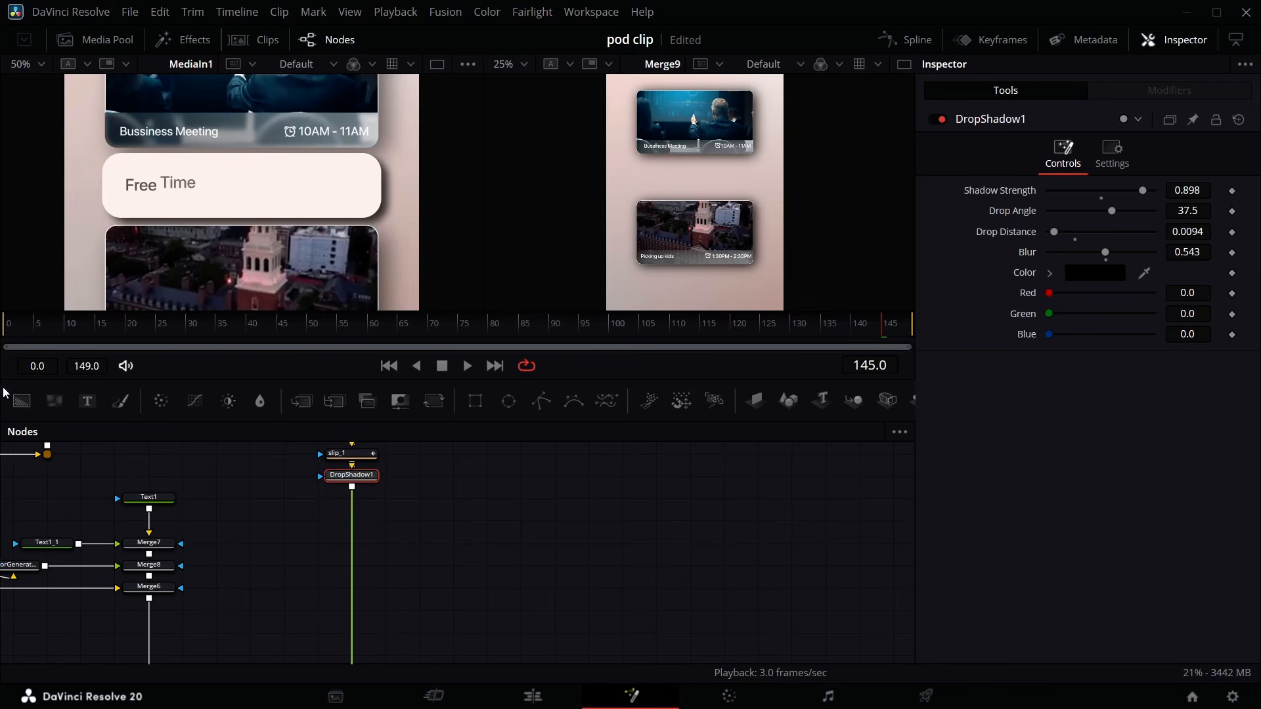
drag(22, 401, 422, 544)
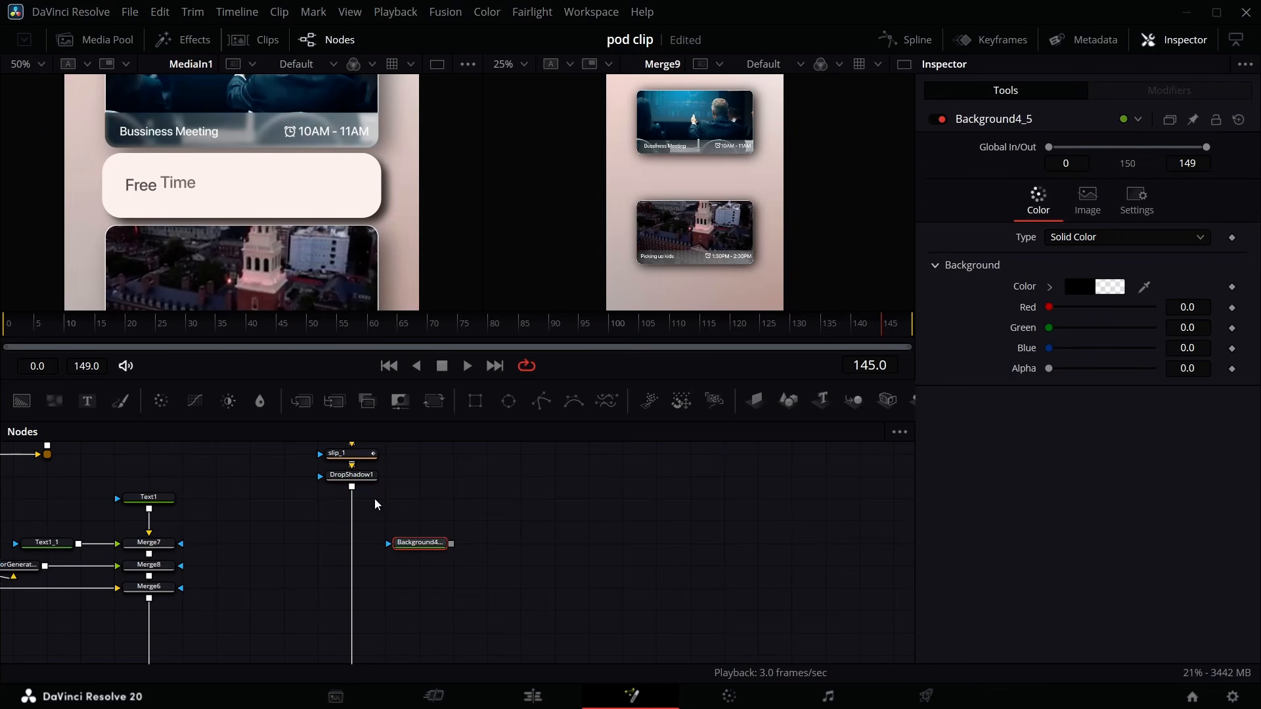
drag(21, 401, 481, 499)
drag(513, 513, 463, 540)
- Mask the top background with a rectangle about 0.80 wide and 0.102 high at center Y 0.512, rounding its corners
click(495, 503)
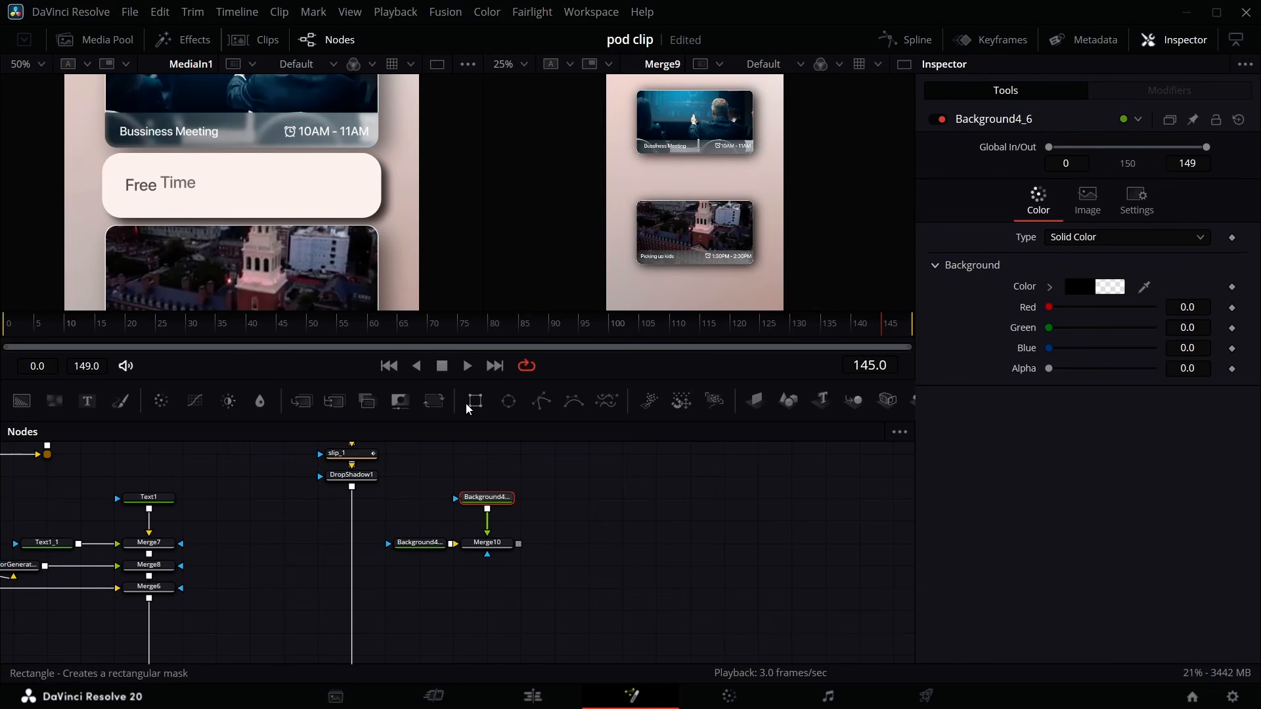
drag(467, 403, 488, 519)
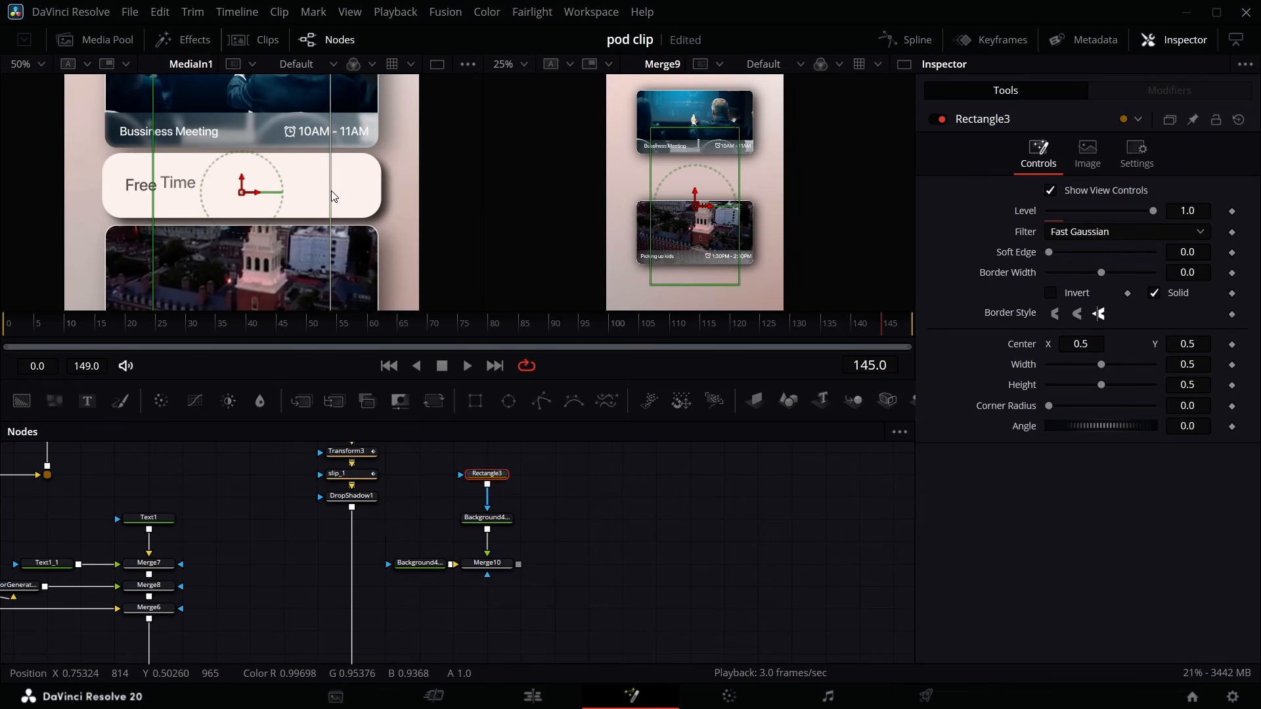
drag(331, 190, 384, 187)
drag(1188, 385, 916, 386)
drag(1188, 344, 1195, 345)
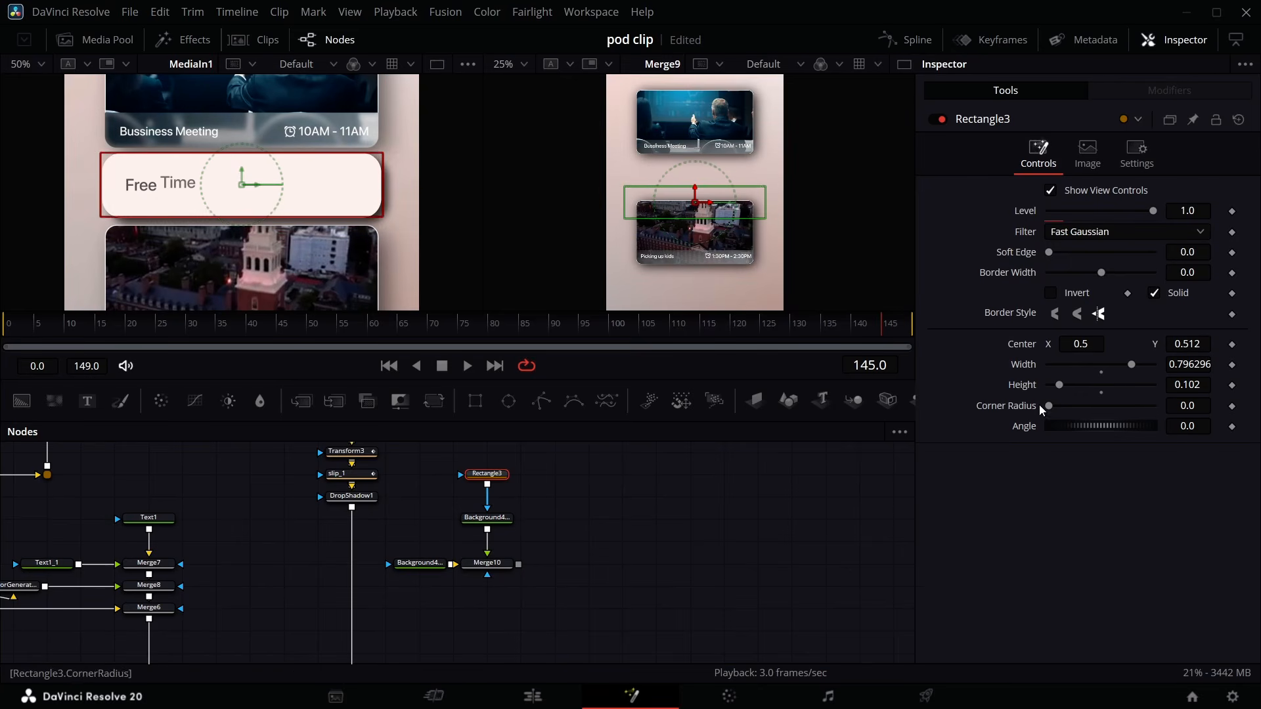
drag(1049, 406, 1108, 406)
- View Merge10 and set the masked background to opaque white, #ffffff
drag(489, 519, 489, 498)
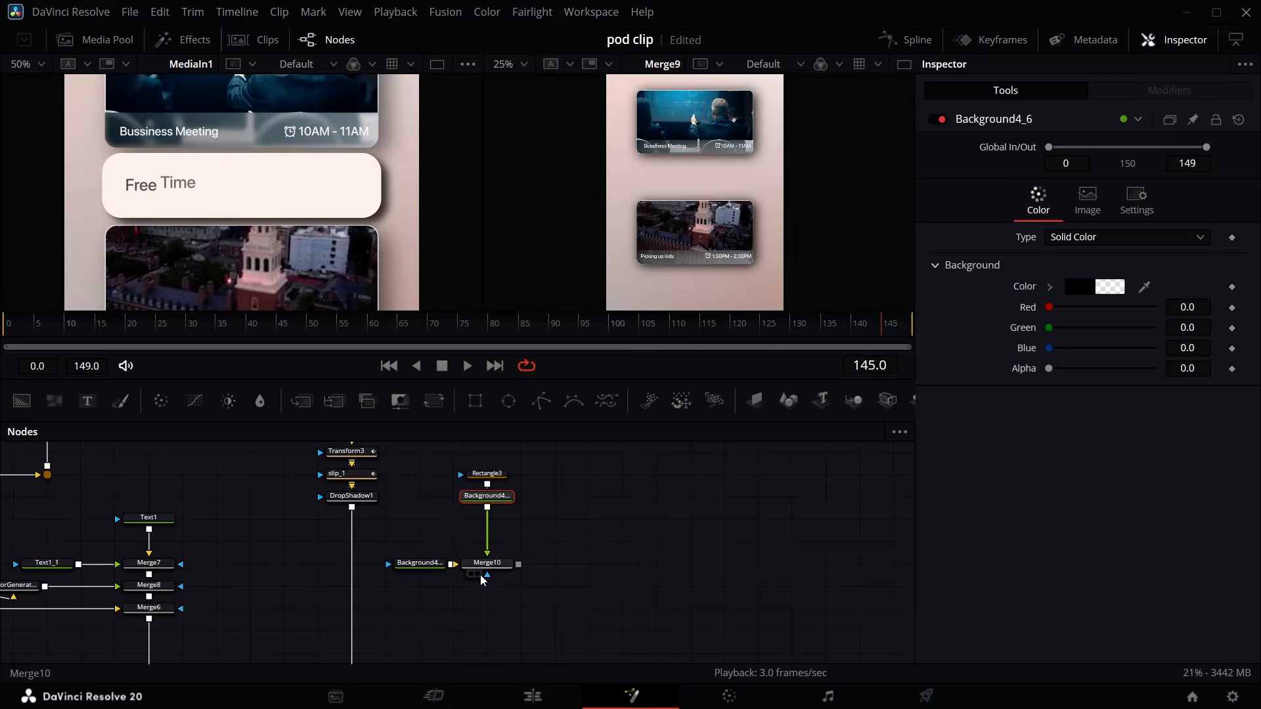
click(479, 574)
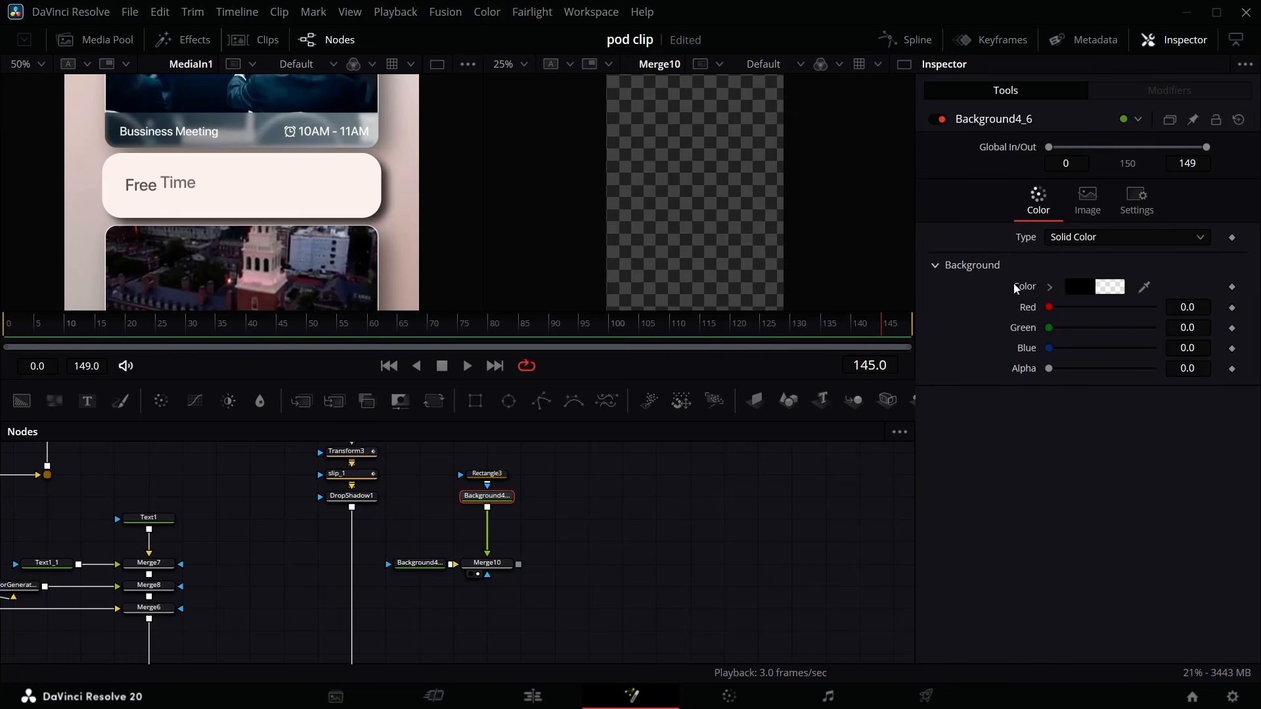
drag(1050, 369, 1156, 369)
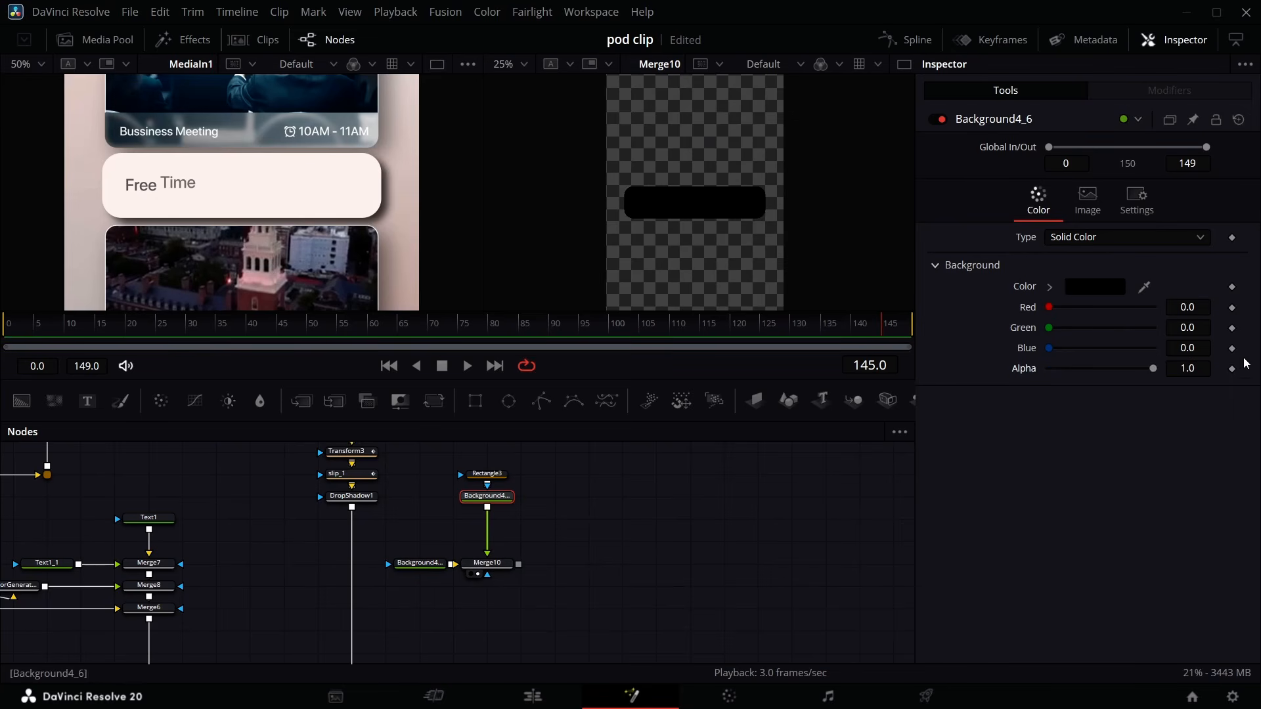
click(1095, 289)
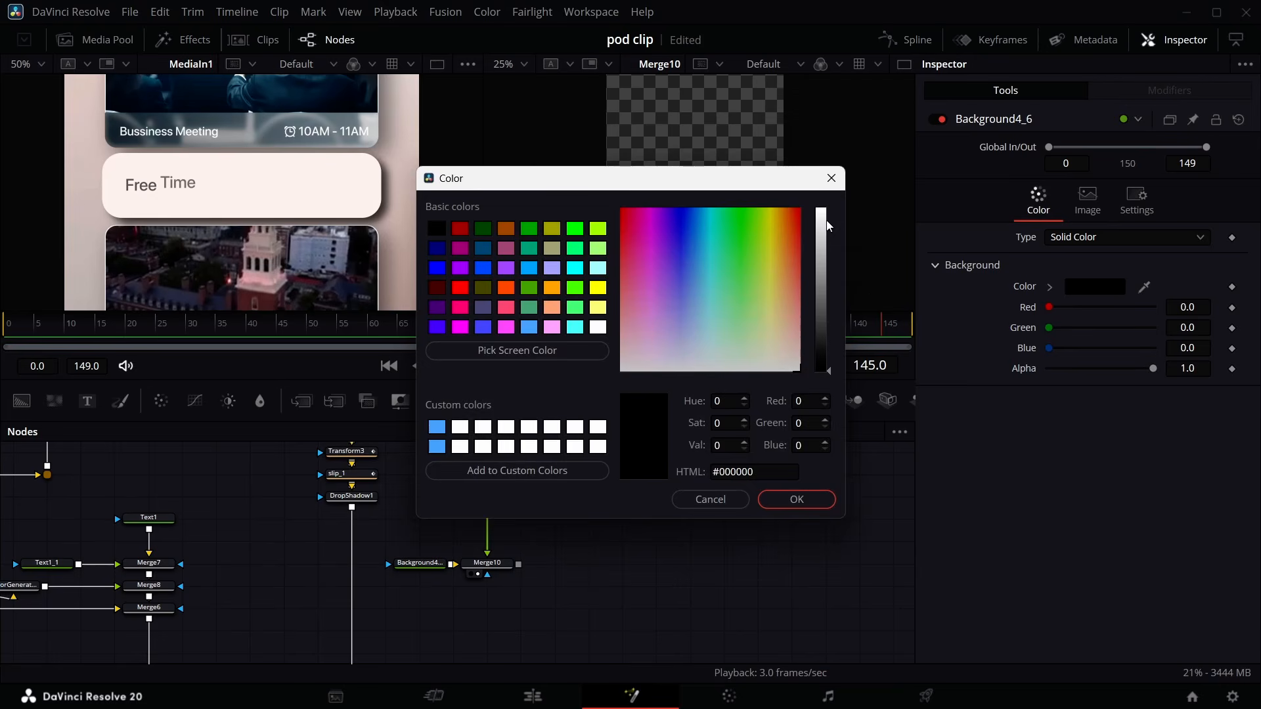
drag(828, 226, 827, 187)
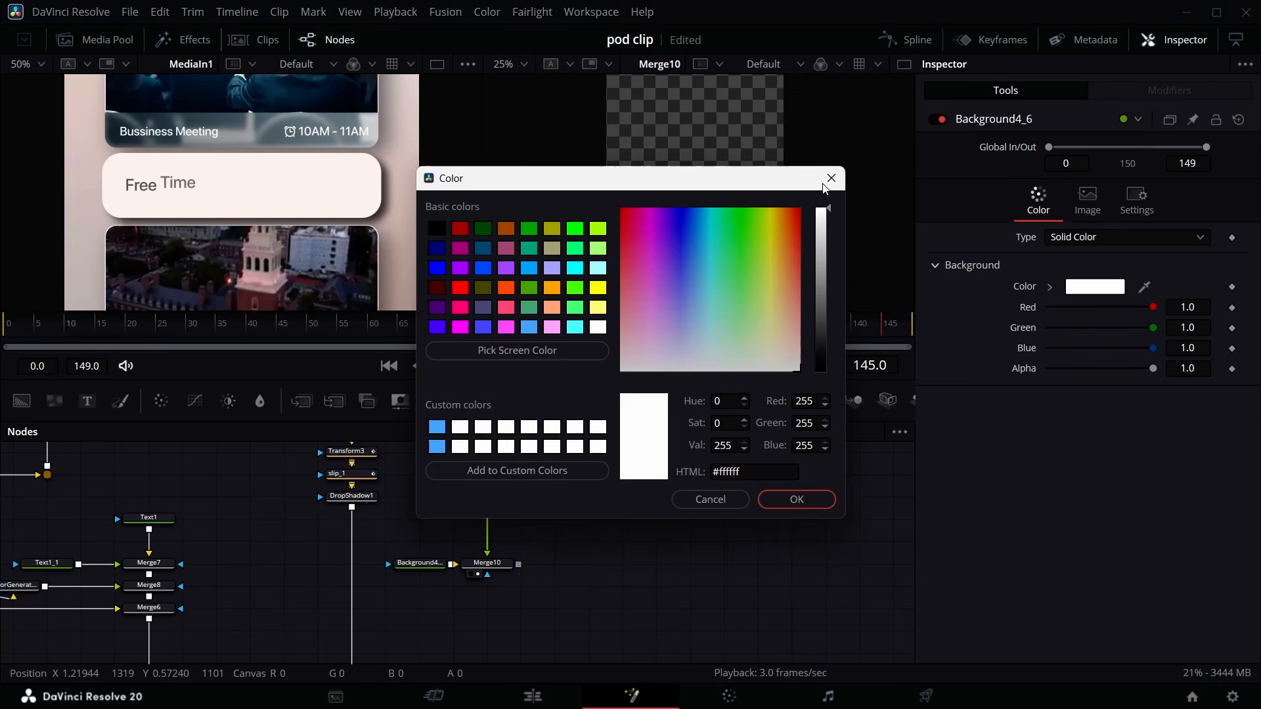
click(796, 499)
- Open the Effects library and expand the Templates Edit category
click(182, 39)
click(9, 99)
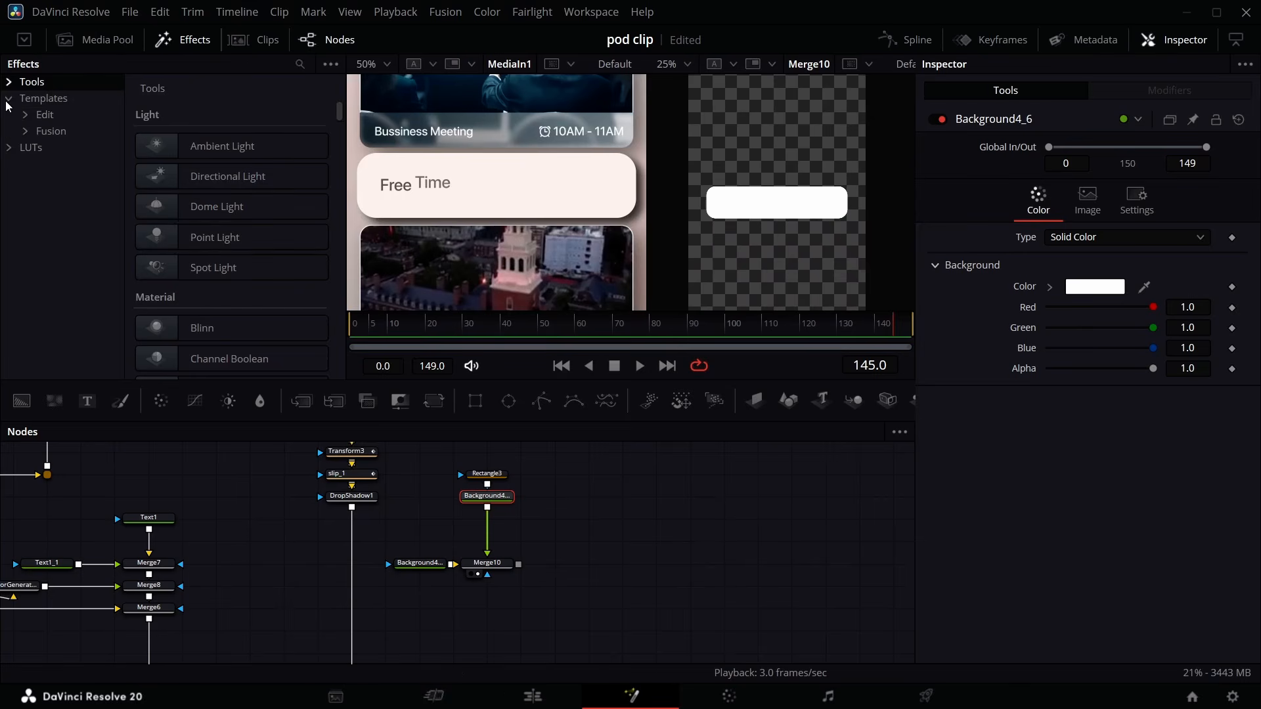
click(30, 115)
click(26, 116)
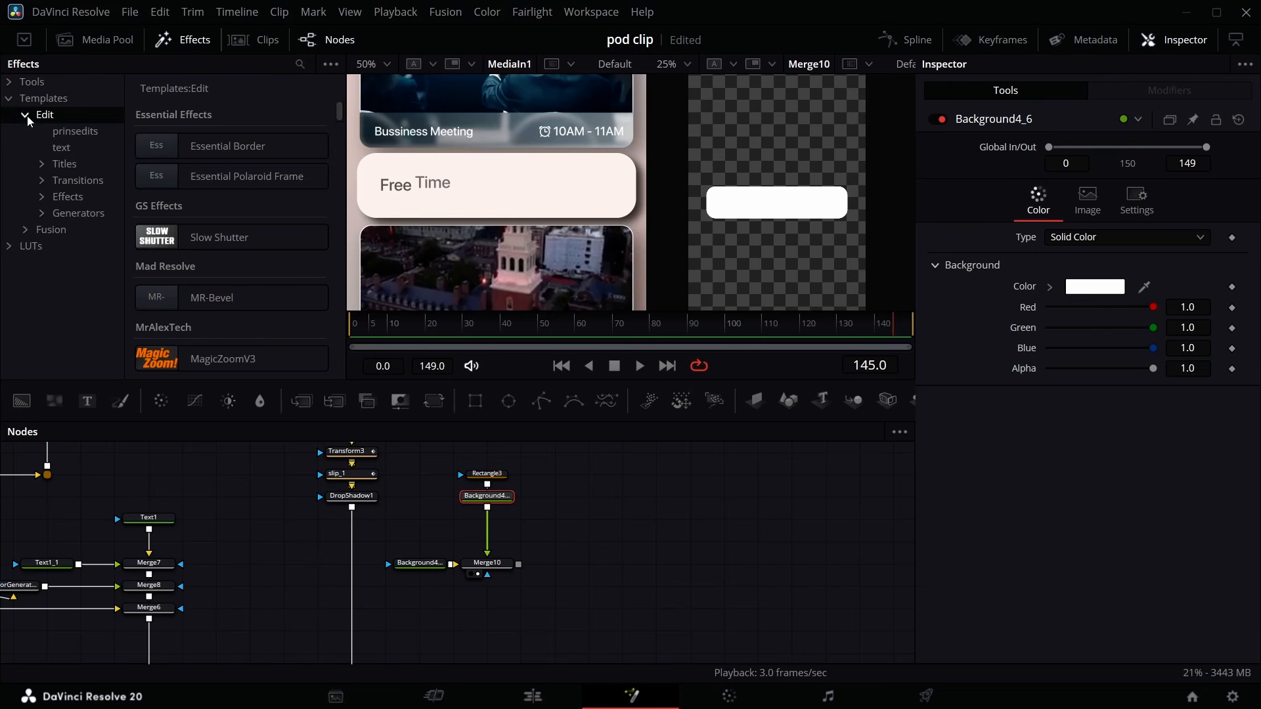
- Add the wbw follower template from the prinsedits templates into the node graph, merging it over the white card
click(65, 135)
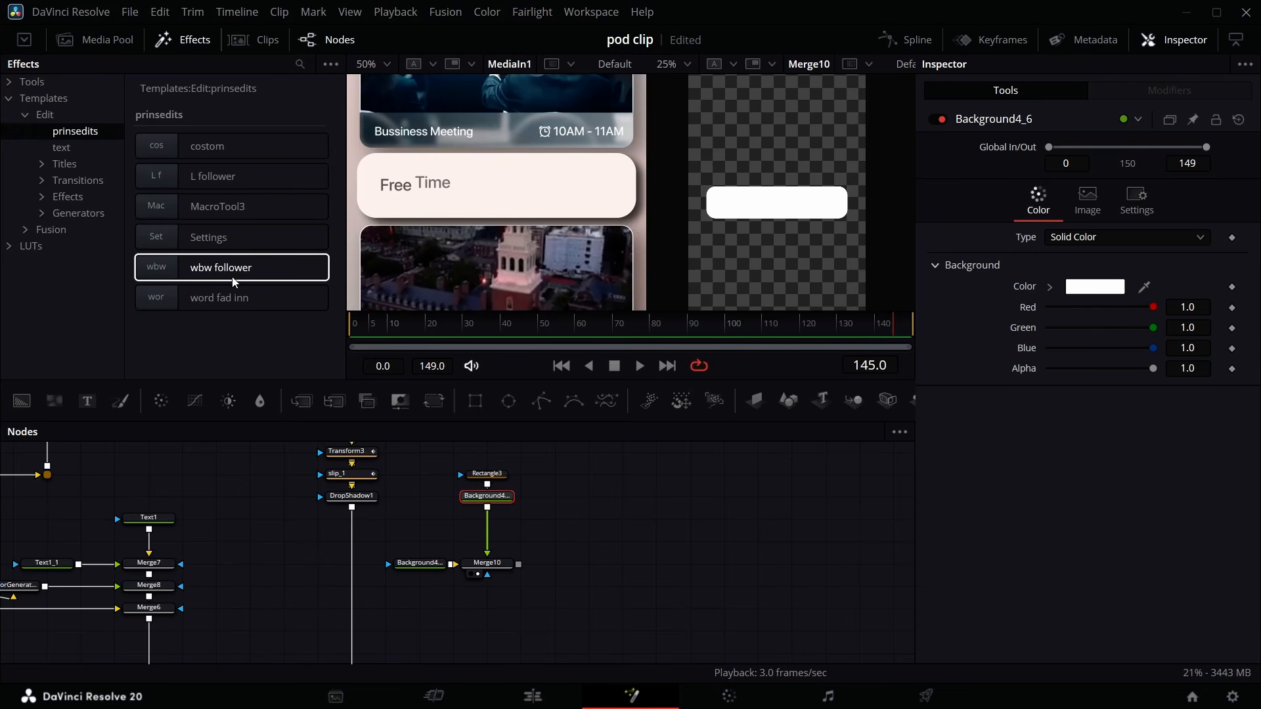
drag(227, 269, 536, 563)
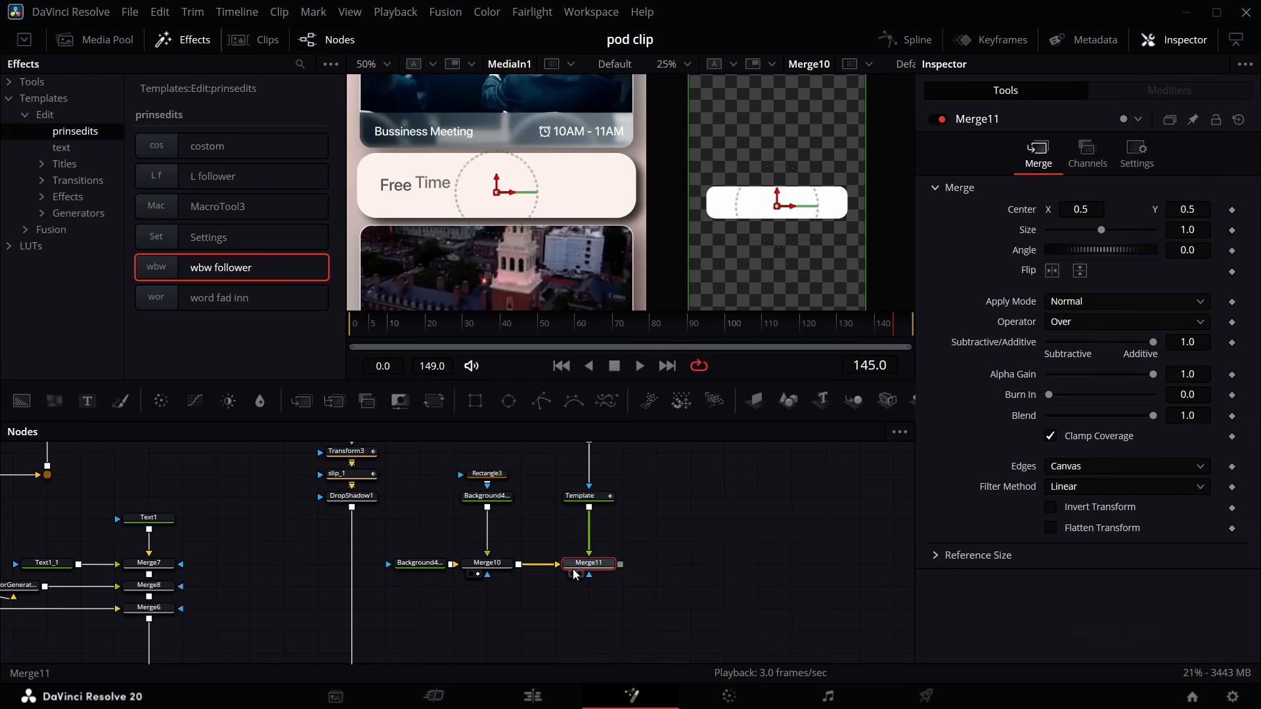
click(165, 39)
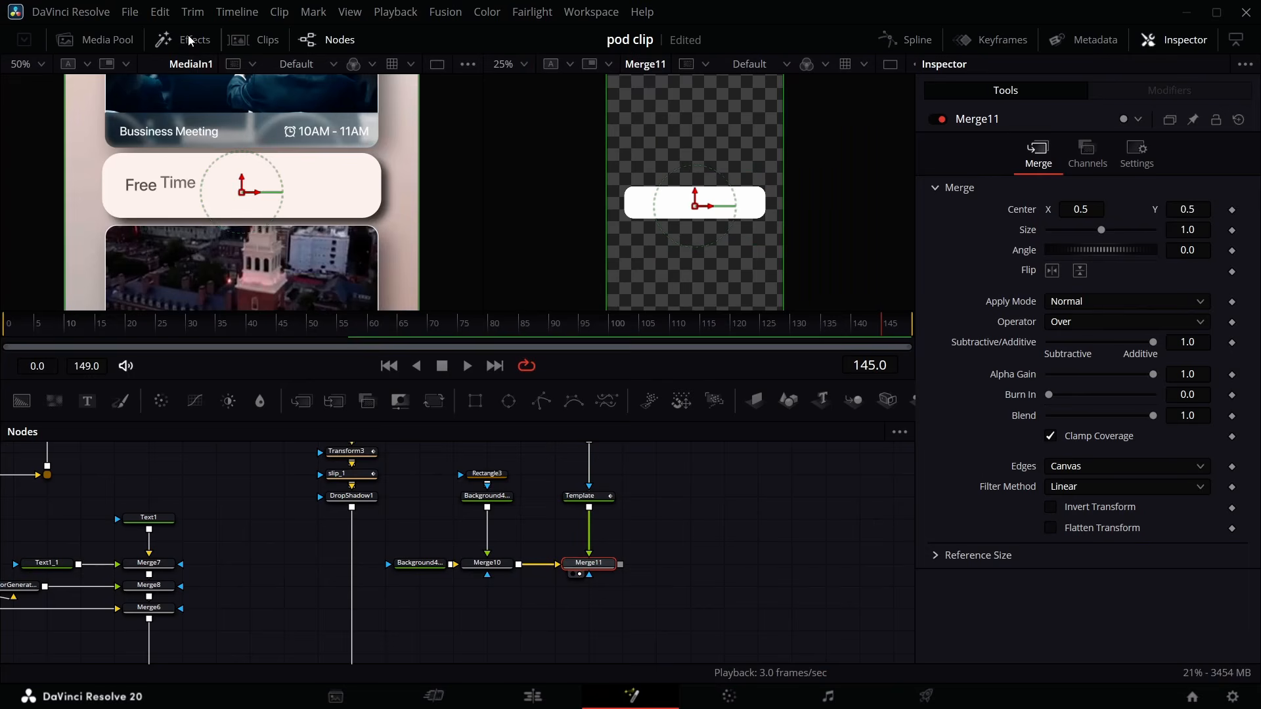
click(603, 501)
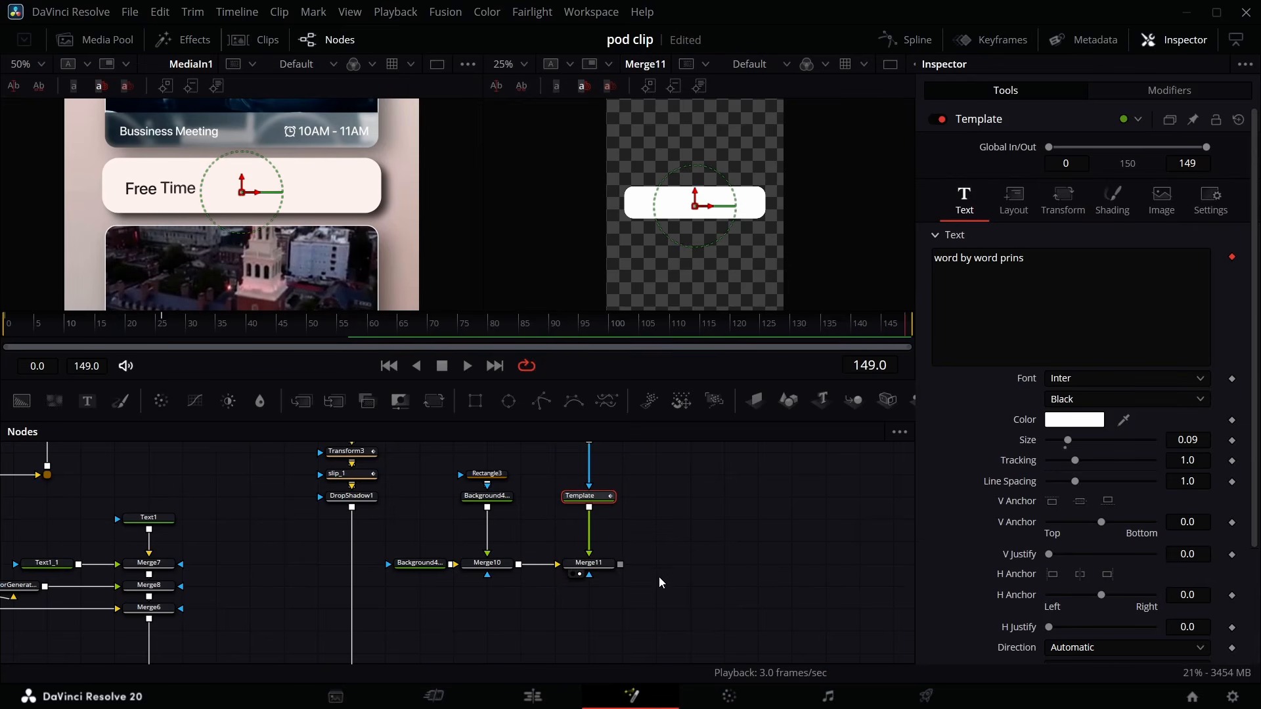
- Lengthen the Fusion Composition clip on the edit timeline, then return to the Fusion page
click(559, 696)
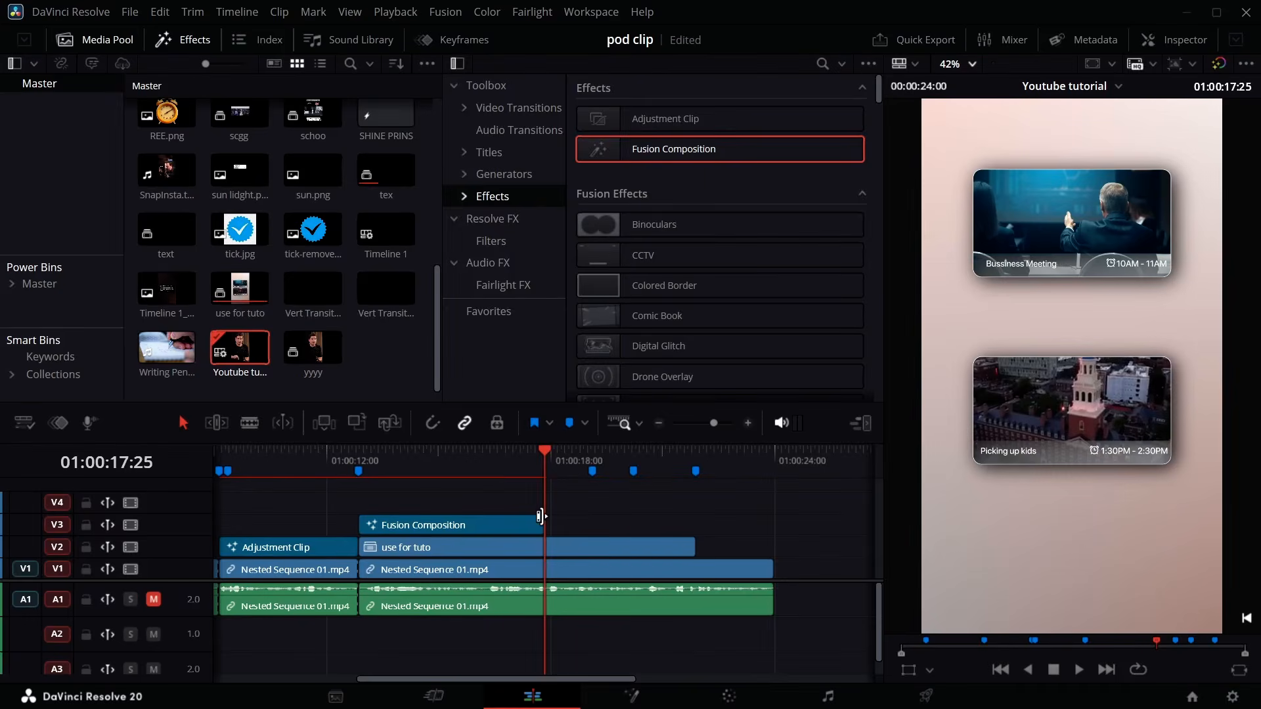
drag(546, 529, 635, 534)
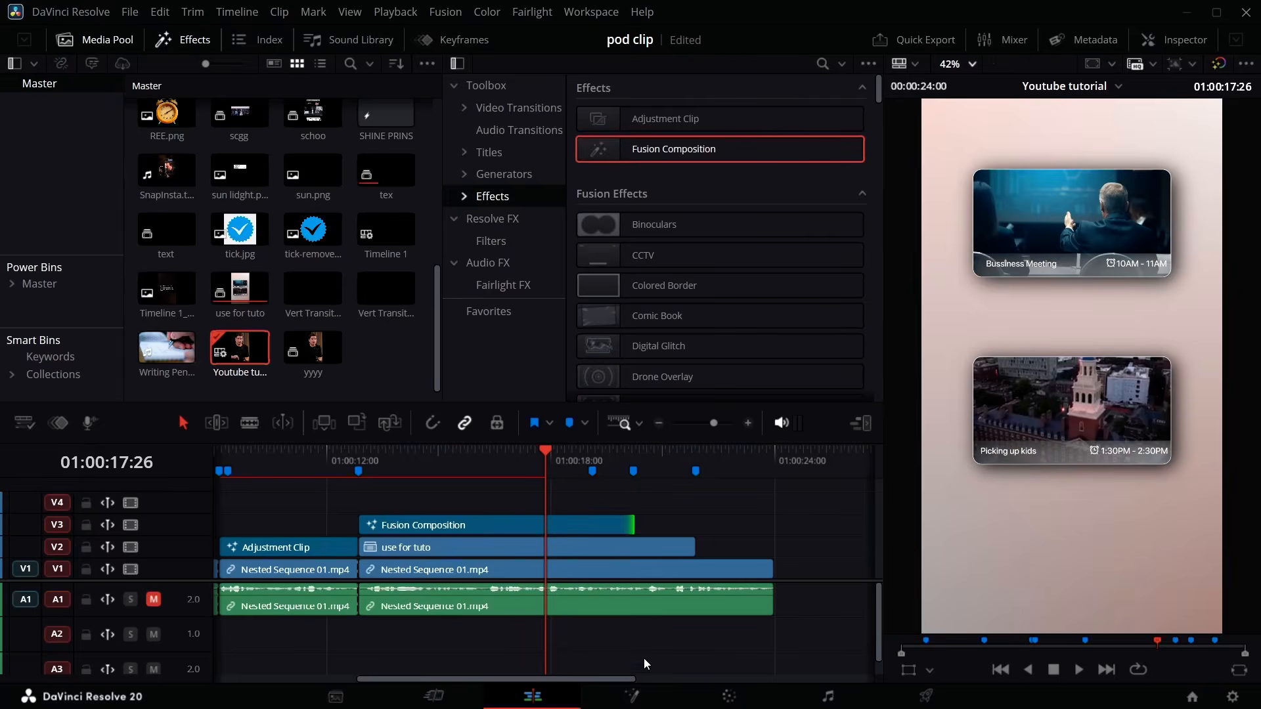
click(631, 696)
- Replace the template text with Free Time, using the SF Pro Display font in black #000000
click(1029, 262)
key(ctrl+a)
key(BackSpace)
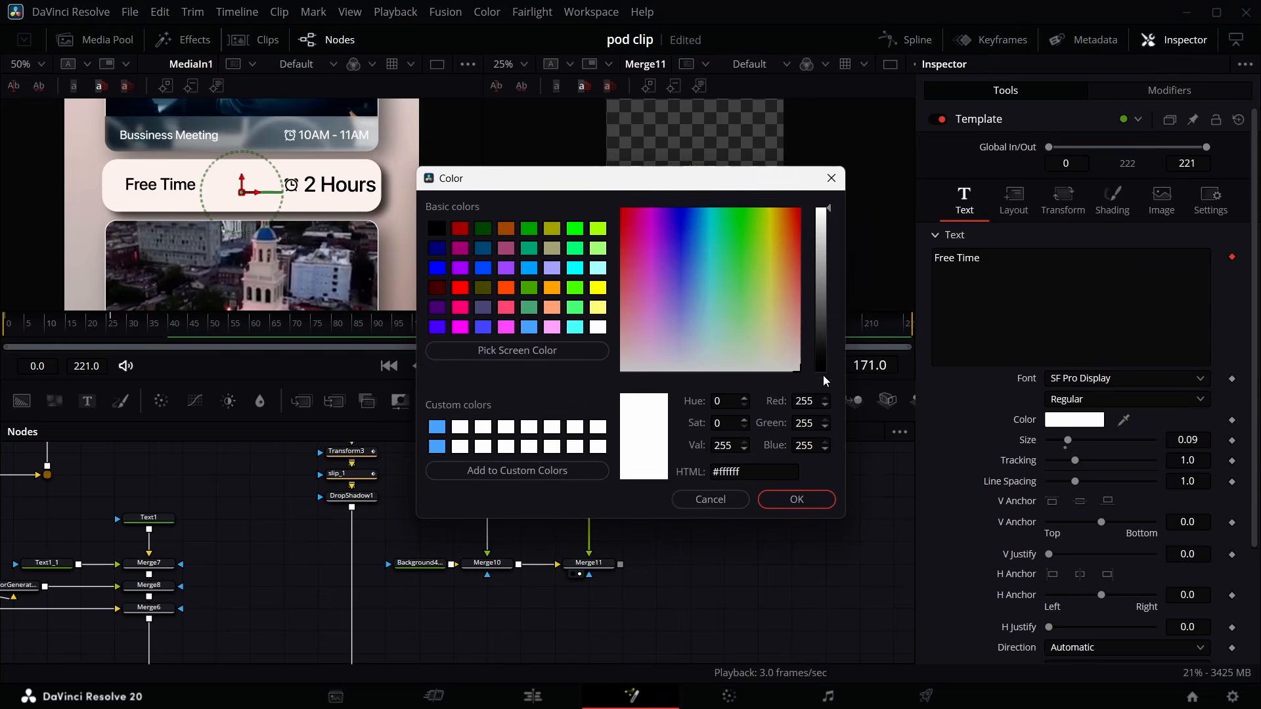
click(821, 369)
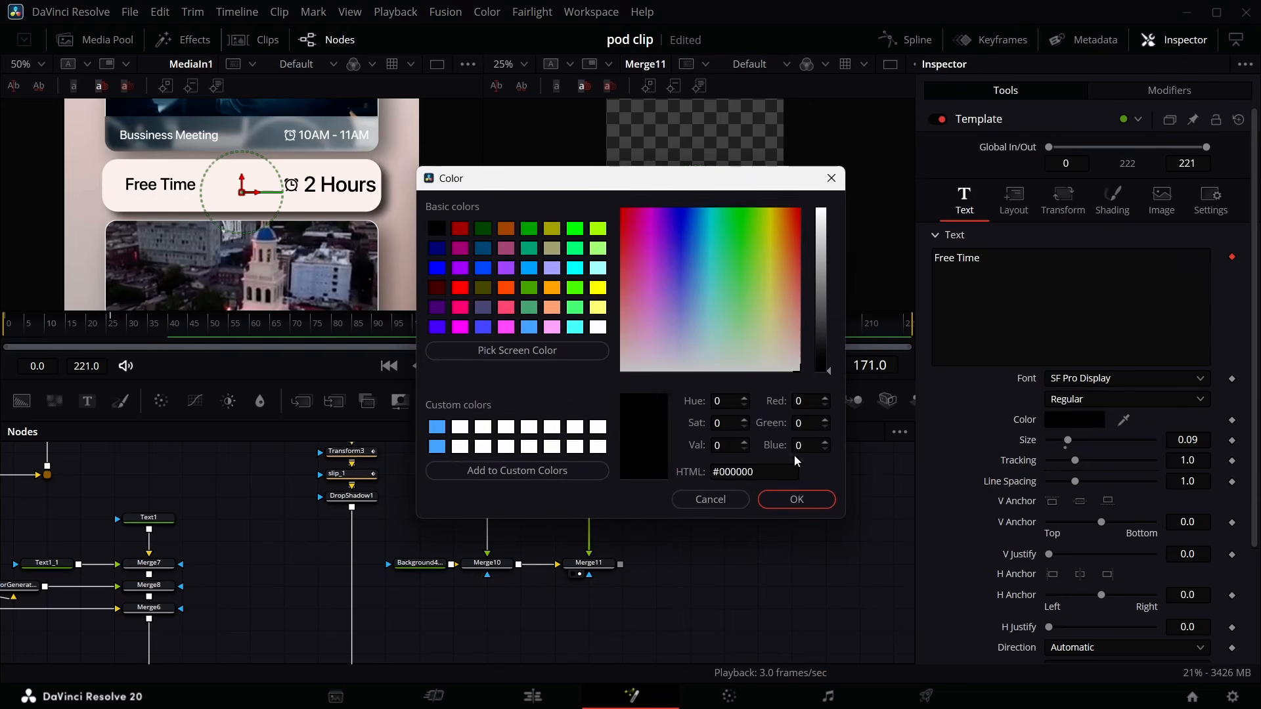
click(783, 502)
- Move the Free Time text toward the card's left side
drag(695, 204, 677, 205)
drag(678, 205, 653, 203)
- Add a Text node merged over the card and enter 2Hours as its text
drag(87, 401, 554, 507)
click(1071, 317)
text(2H)
text(ours)
click(1074, 420)
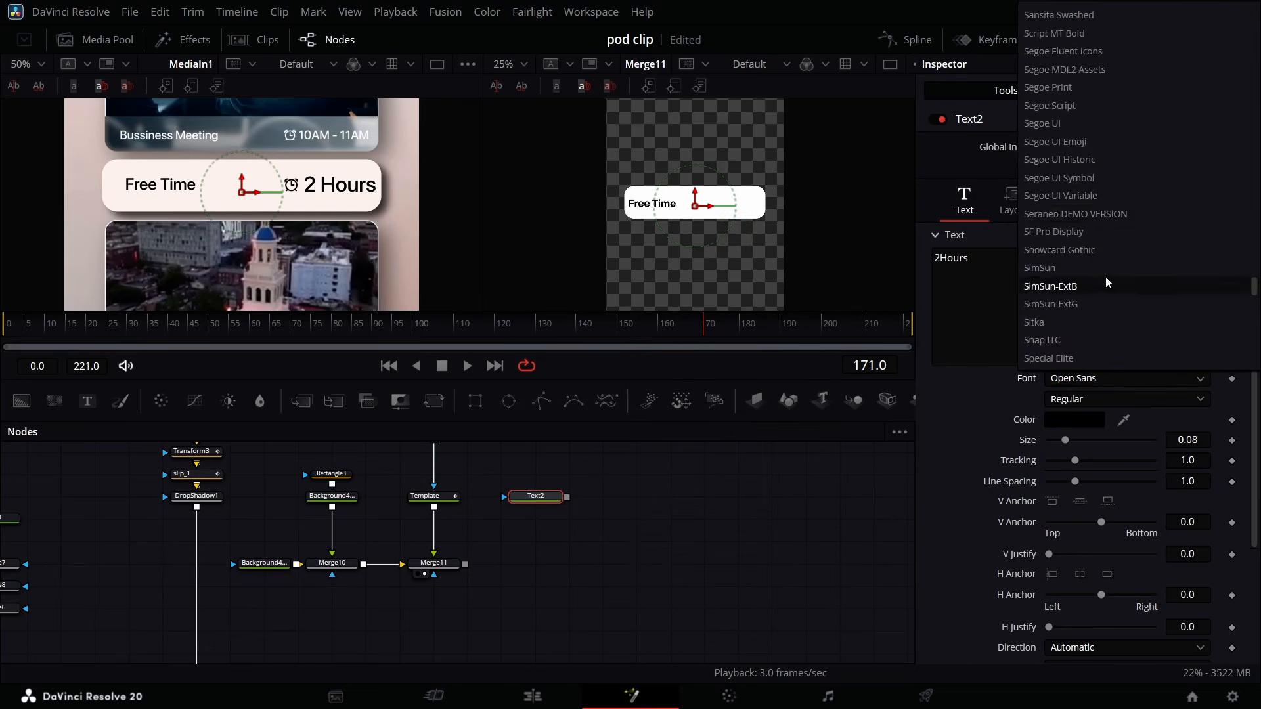
scroll(1106, 281, up, 3)
click(1095, 144)
- Shift the 2Hours text toward the card's right side
click(535, 563)
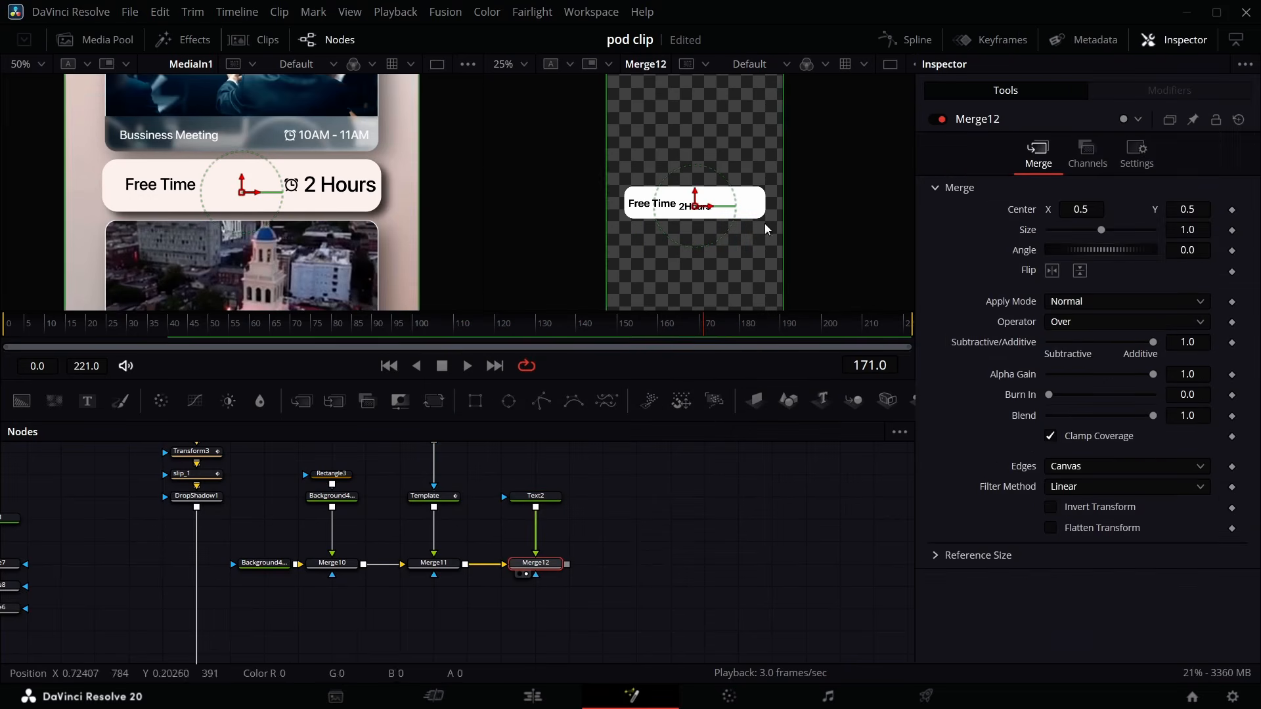
drag(765, 229, 815, 226)
- Merge the CLOCK BLACK image from the Media Pool over the card and scale it down to 0.08
click(97, 40)
drag(276, 152, 566, 565)
key(2)
scroll(1188, 230, down, 2)
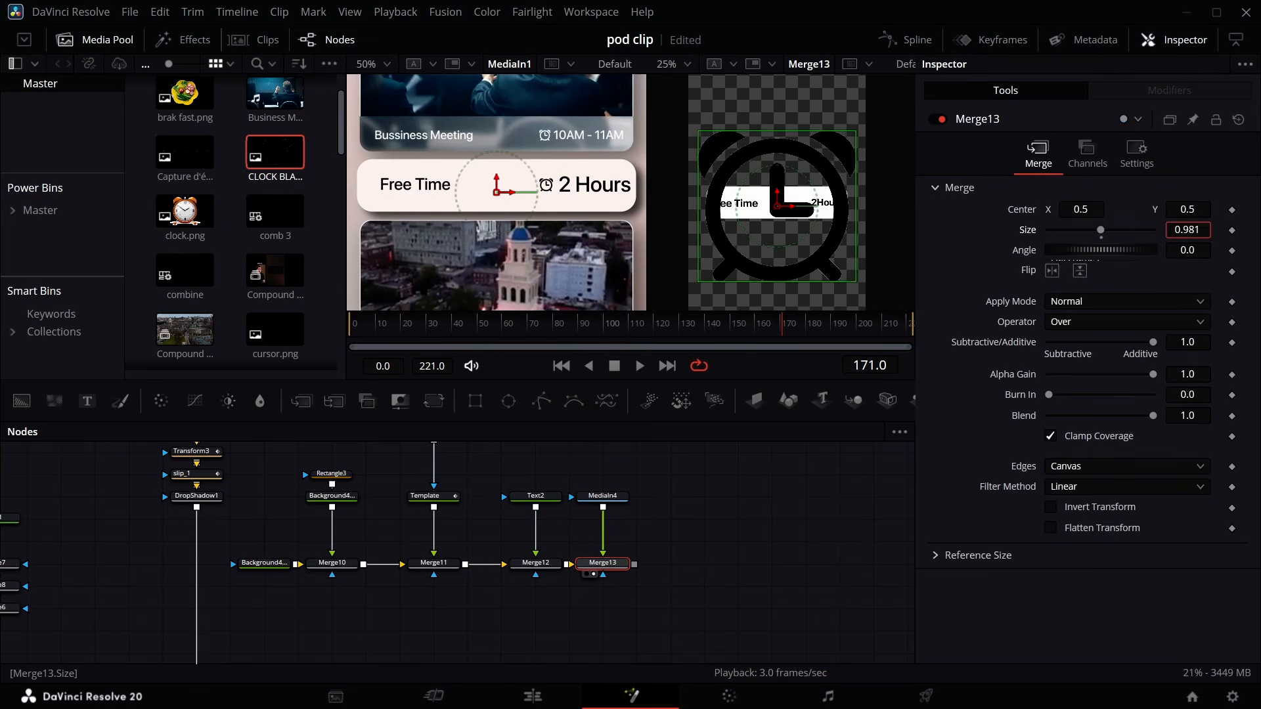
drag(1175, 229, 789, 229)
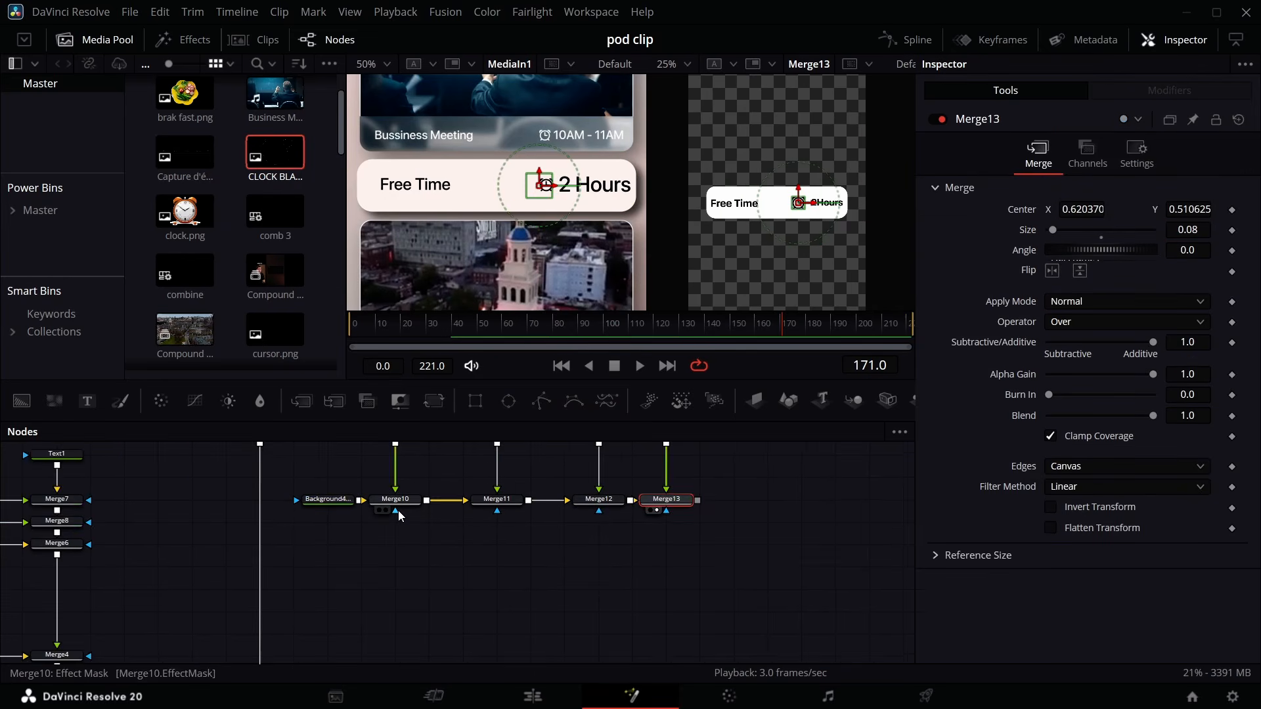
scroll(398, 506, up, 2)
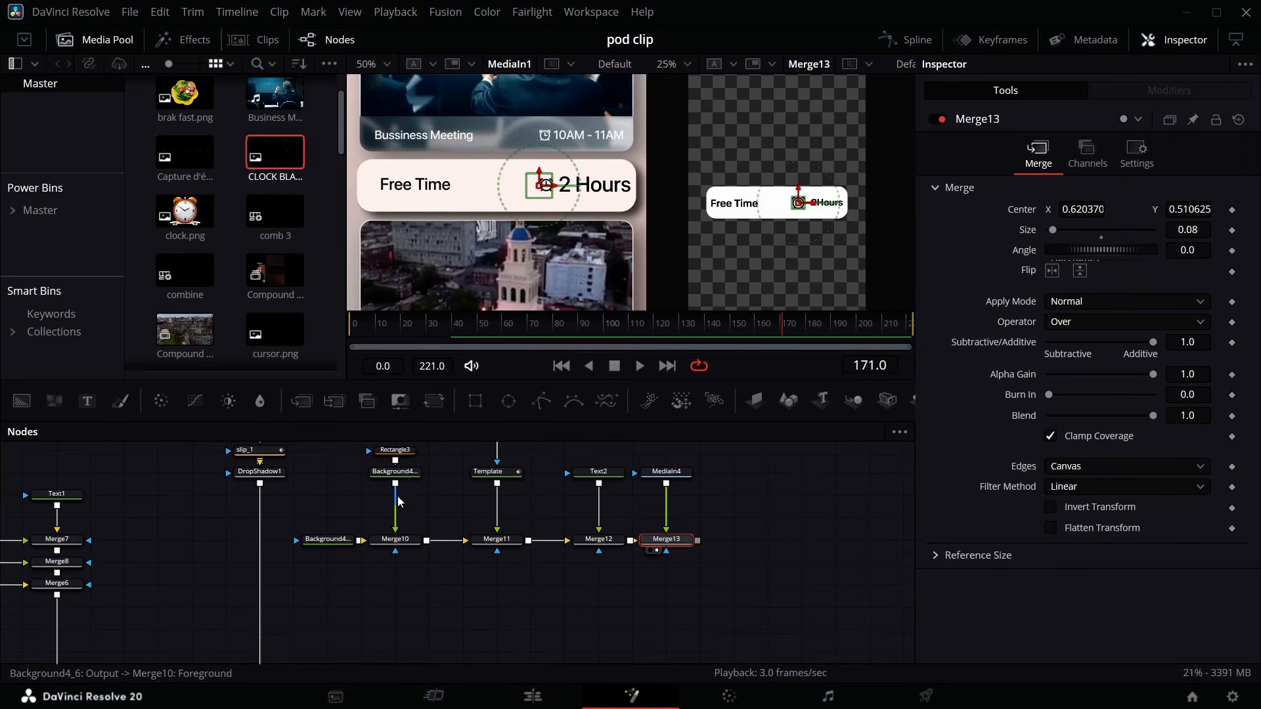
- Add a Drop Shadow node after the white card background
click(402, 478)
key(shift+space)
text(drop)
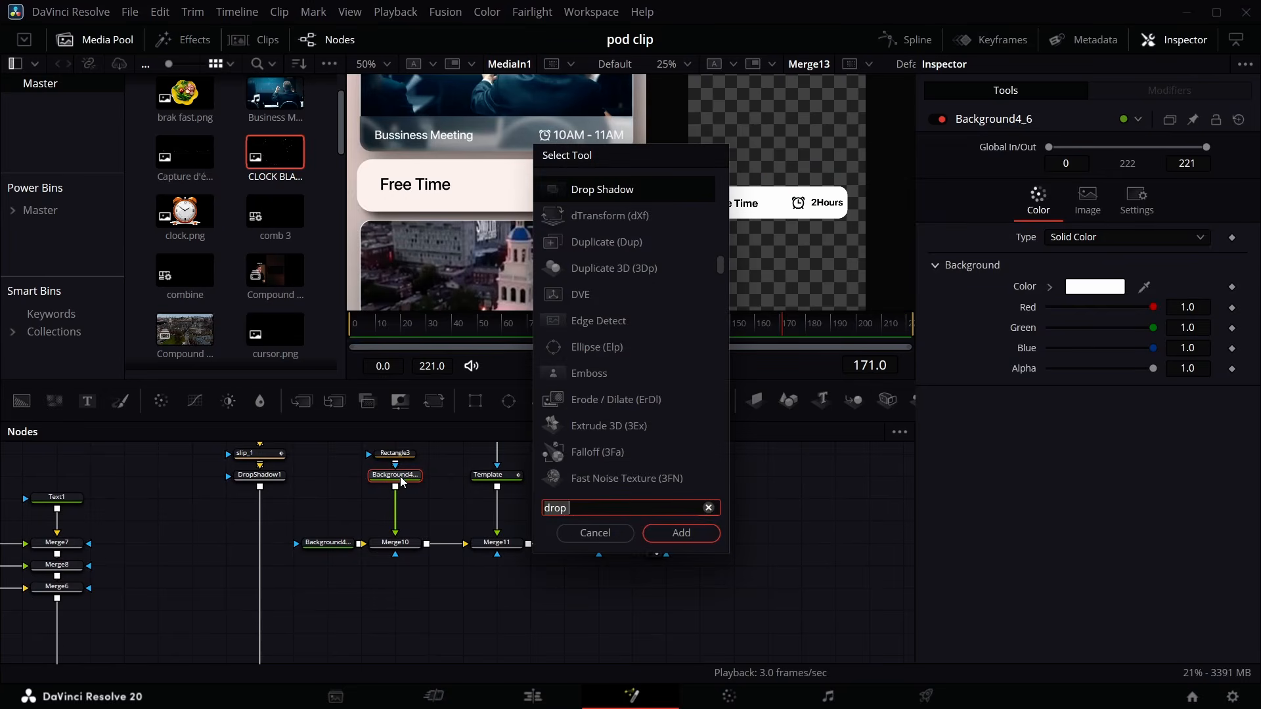
key(Return)
- Add a Transform node after the card's last merge and merge it into the final output chain
click(435, 405)
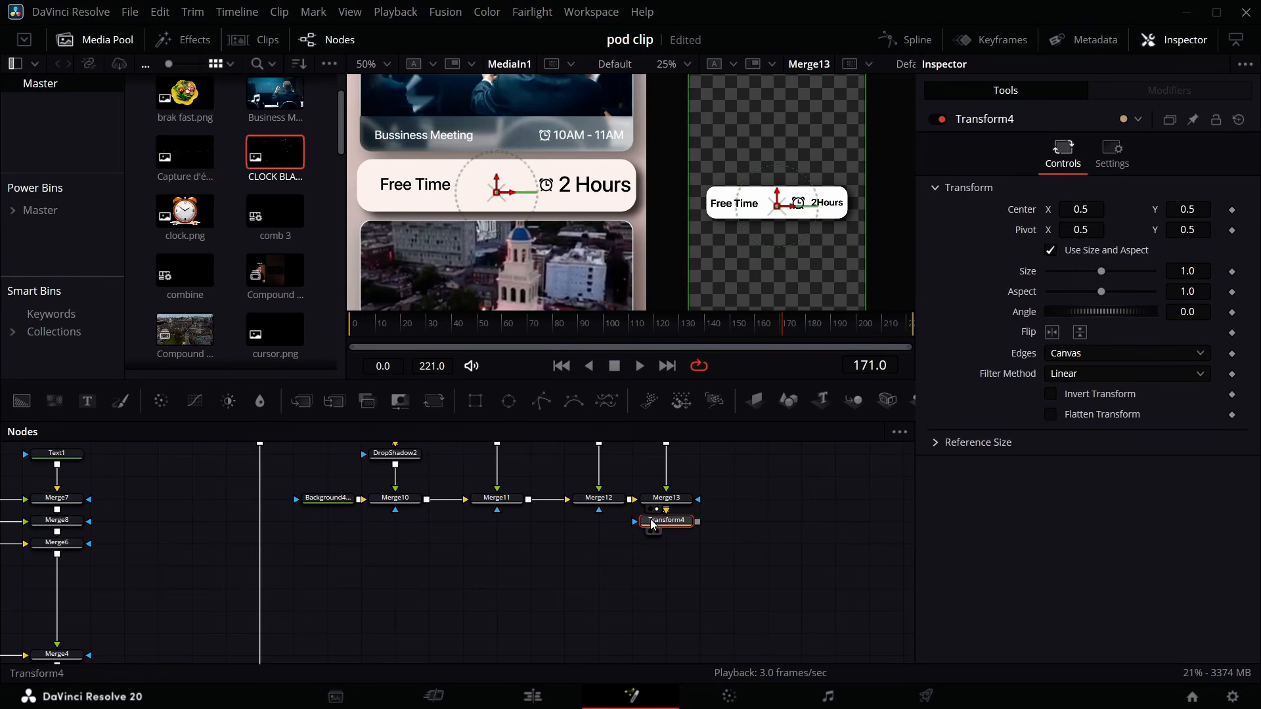
drag(696, 545, 291, 646)
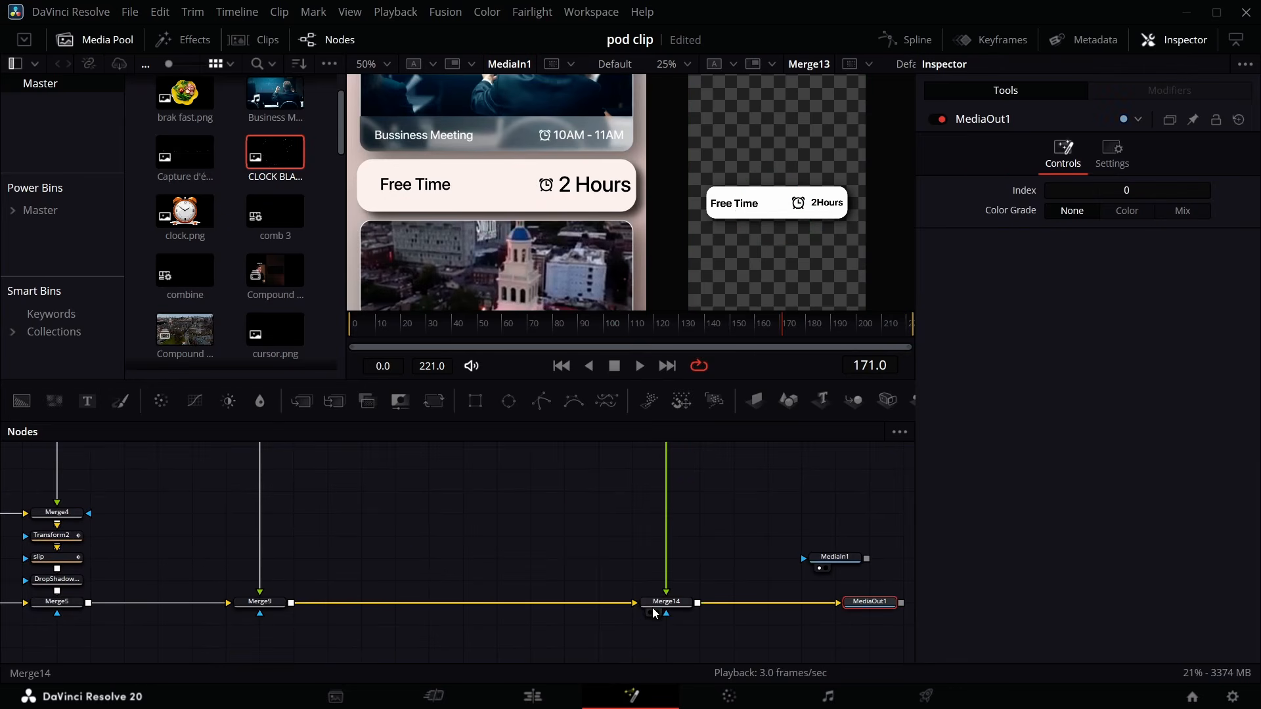
click(657, 614)
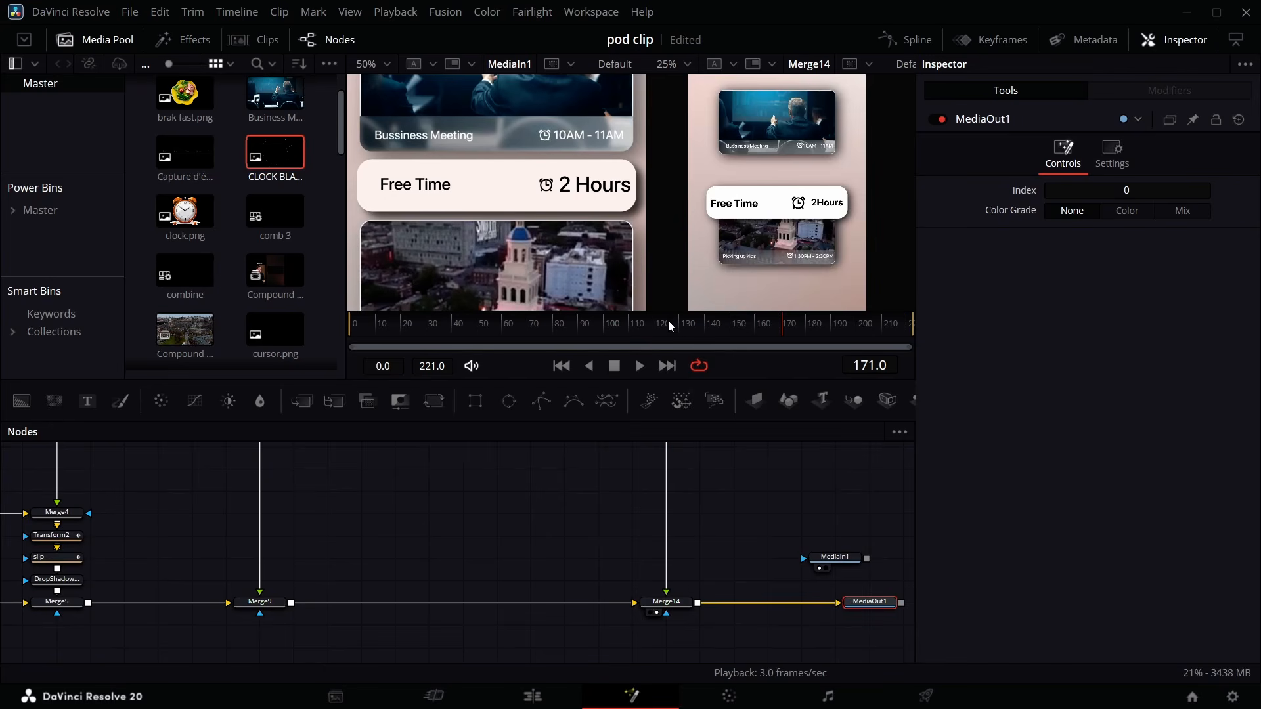
- Scale the new card's transform to 0.828 and move its center Y to 0.583
scroll(476, 591, up, 5)
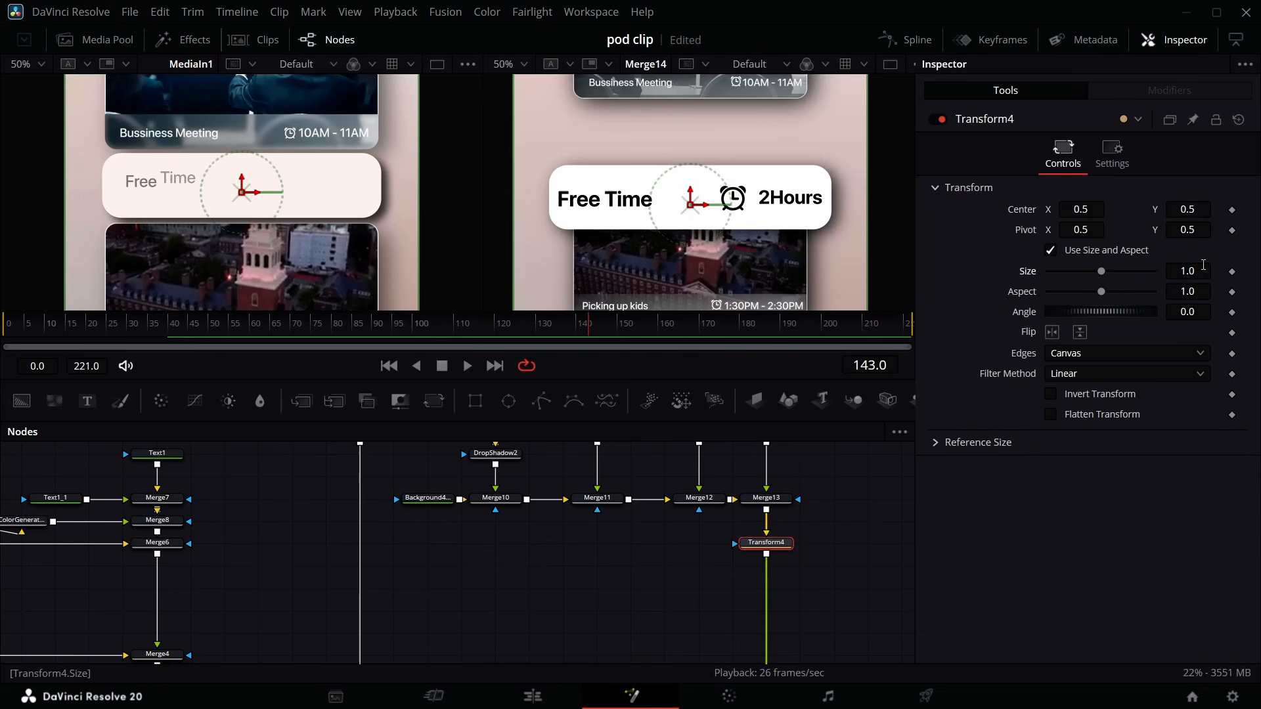
drag(1203, 265, 1090, 265)
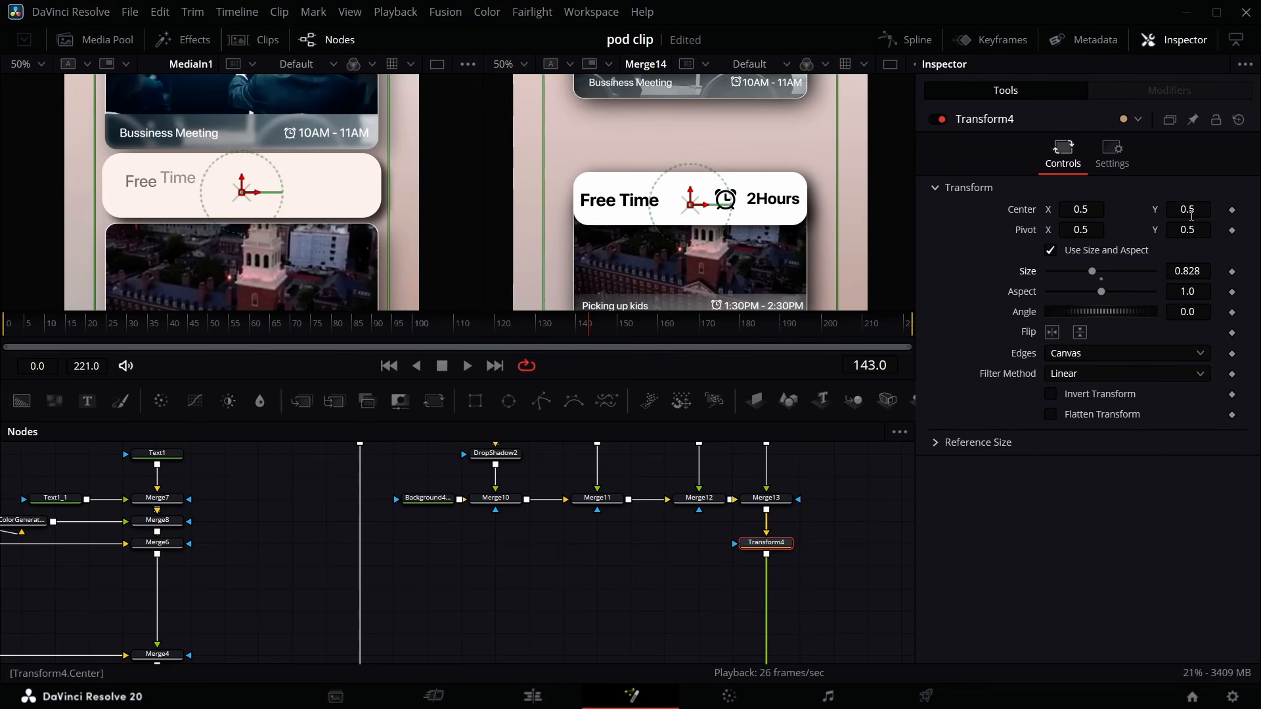
drag(1191, 215, 1248, 214)
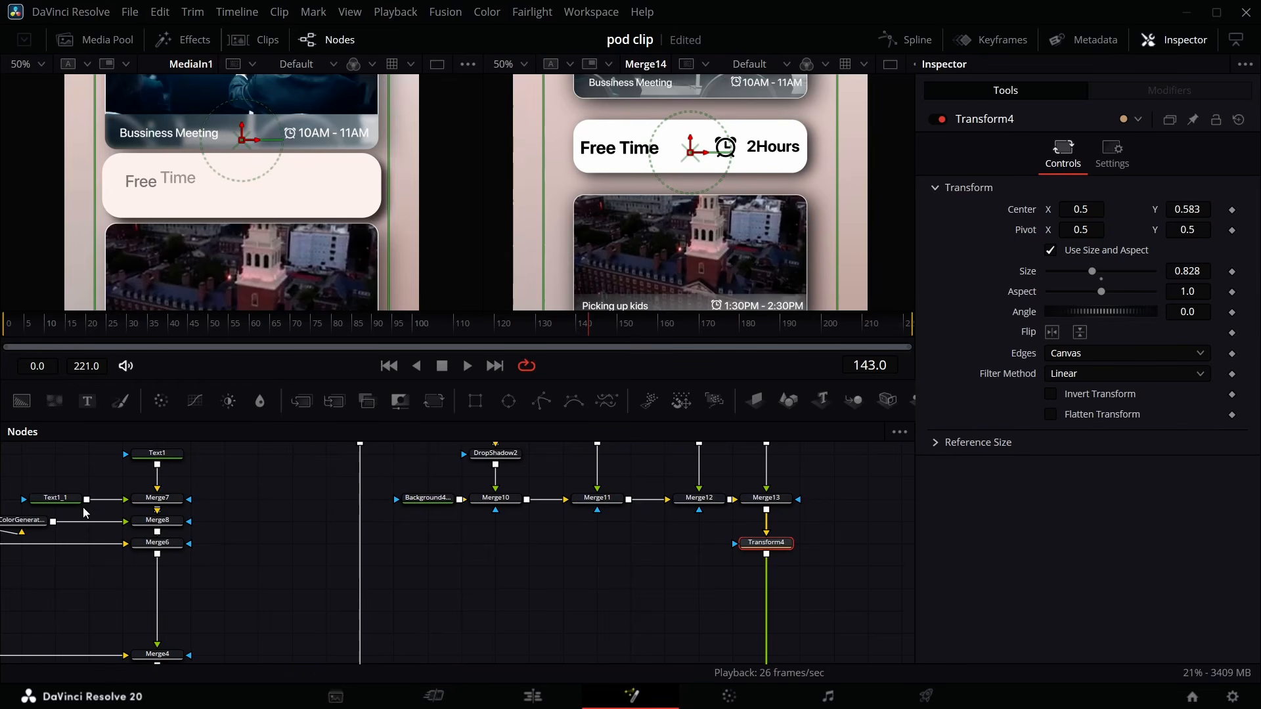
- Set the slip node's end-keyframe Center Y to 0.572
scroll(237, 578, down, 5)
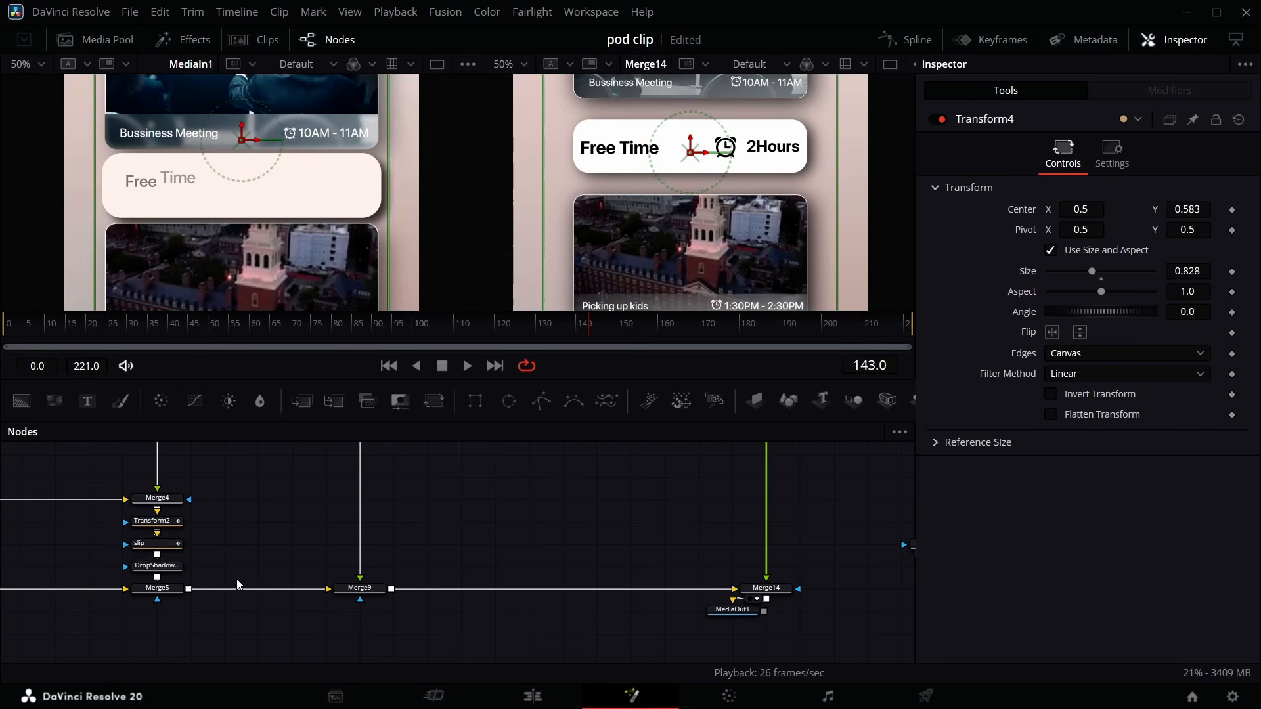
click(139, 544)
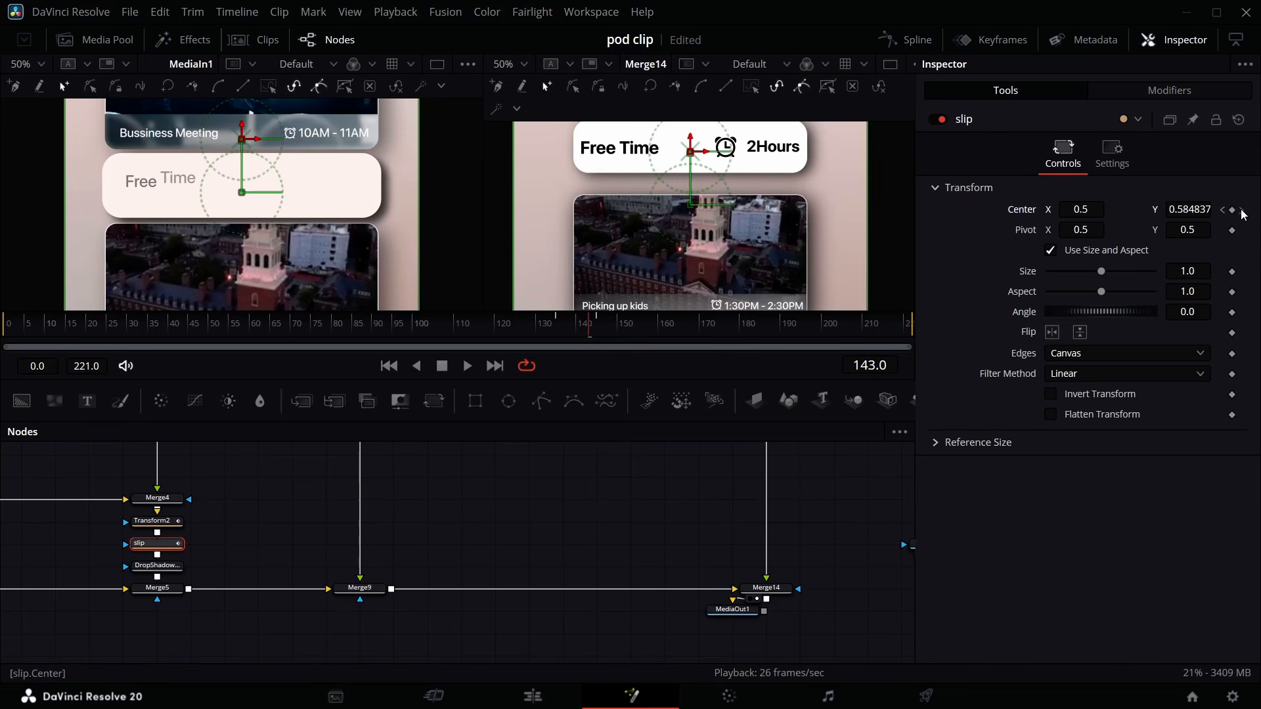
click(1242, 210)
click(524, 64)
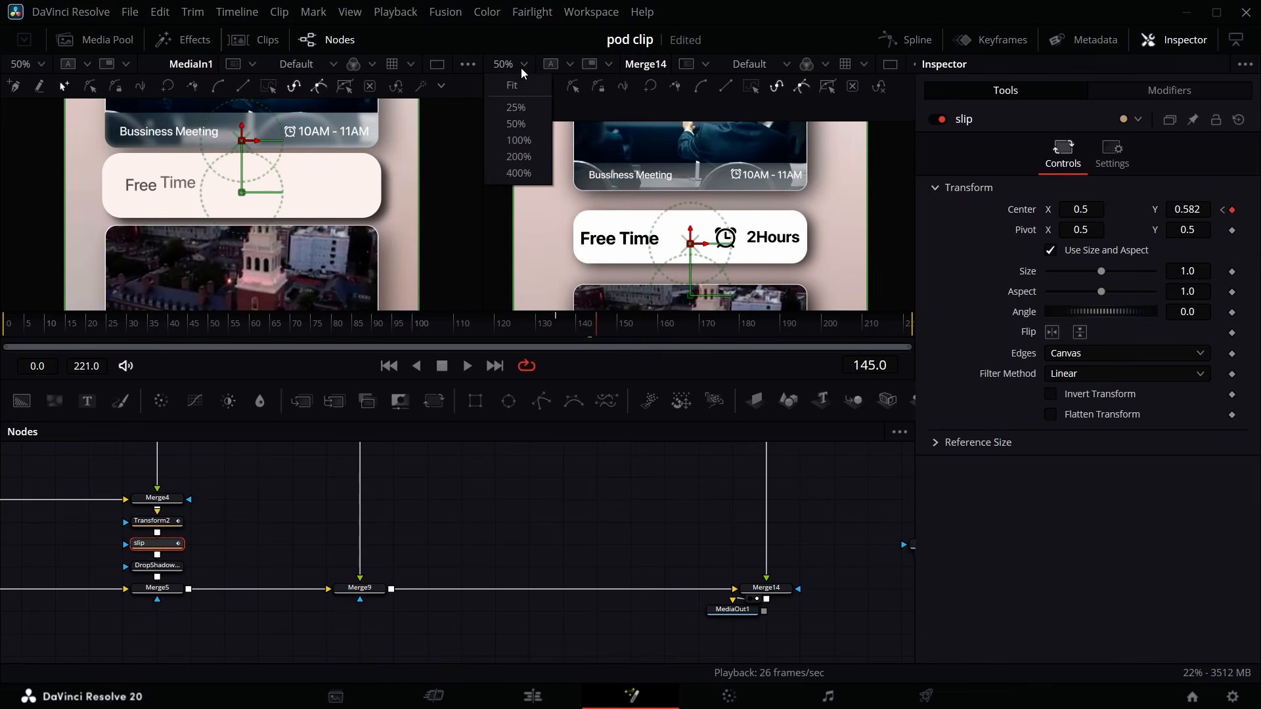
click(511, 85)
click(518, 64)
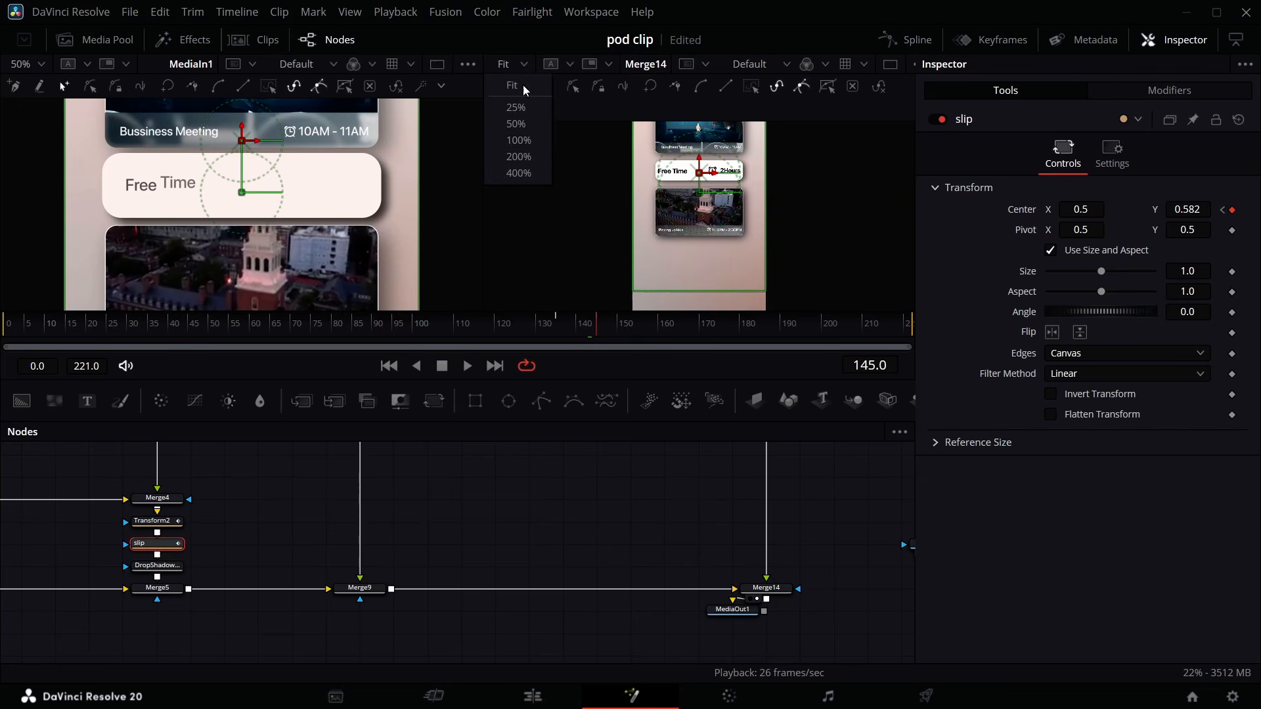
click(529, 123)
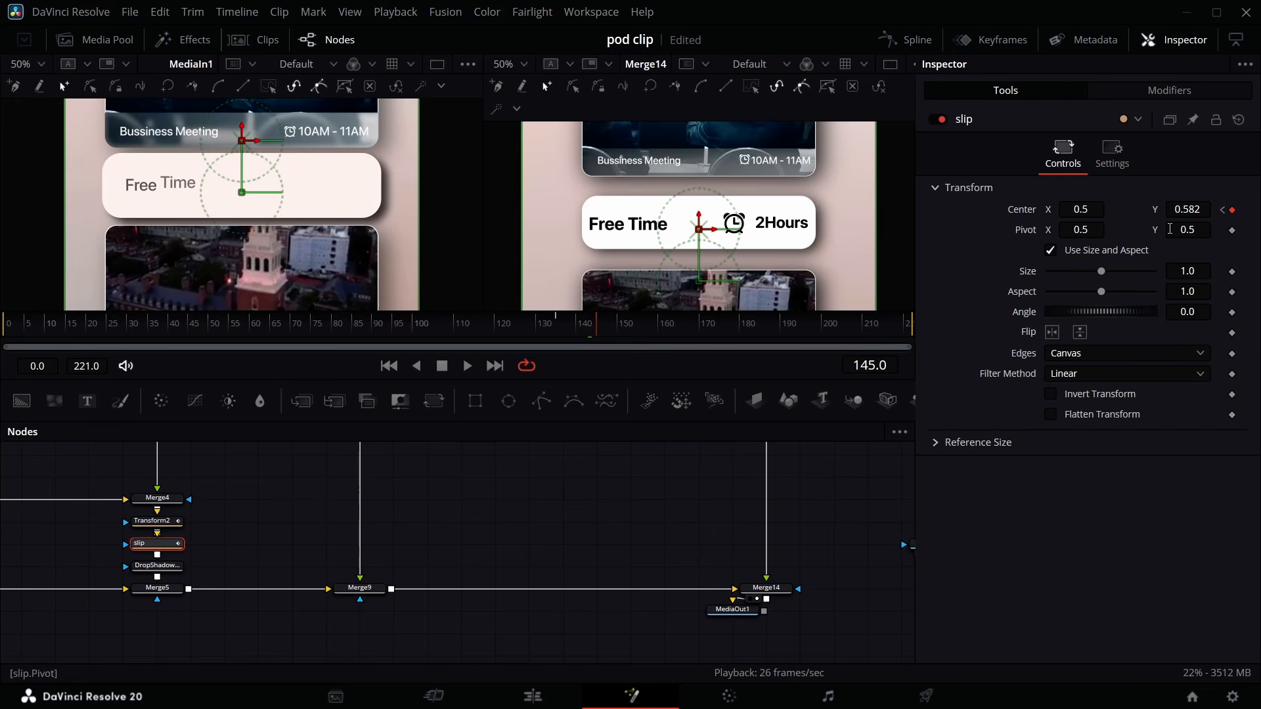
drag(1182, 212, 1161, 220)
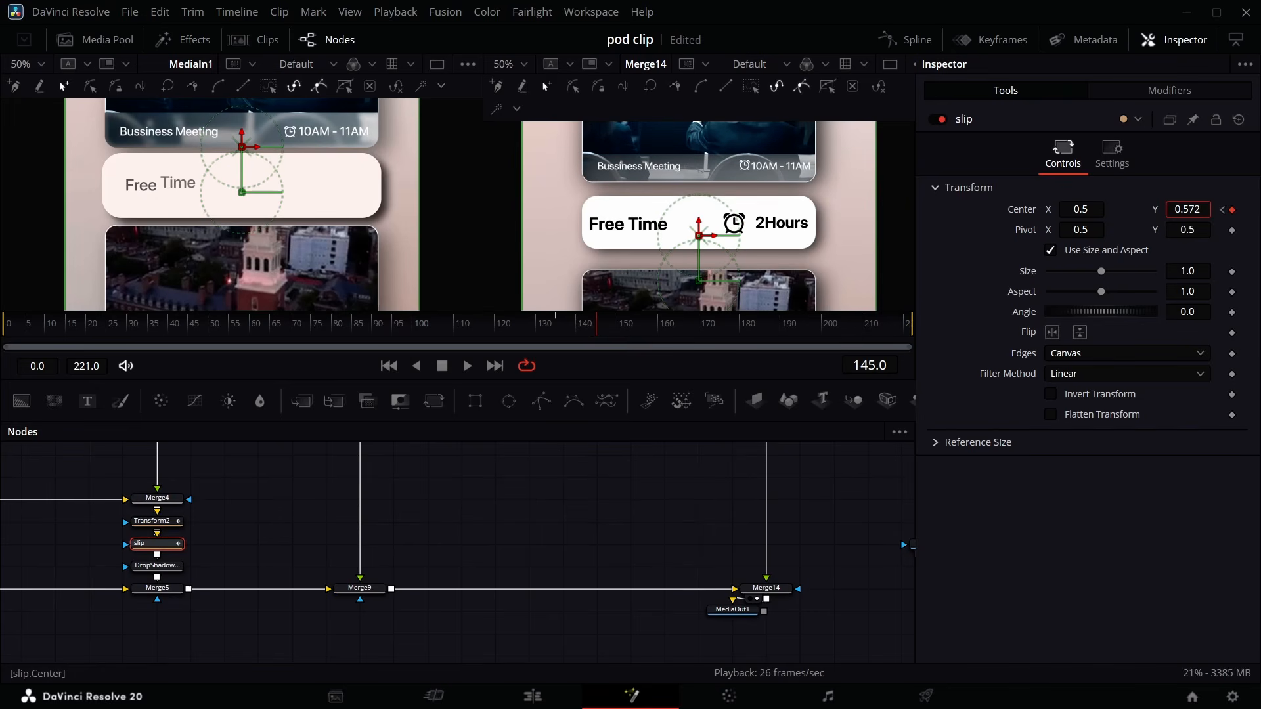
- Keyframe the card rectangle's height so it grows from 0 at frame 137 to 0.102
scroll(195, 518, up, 5)
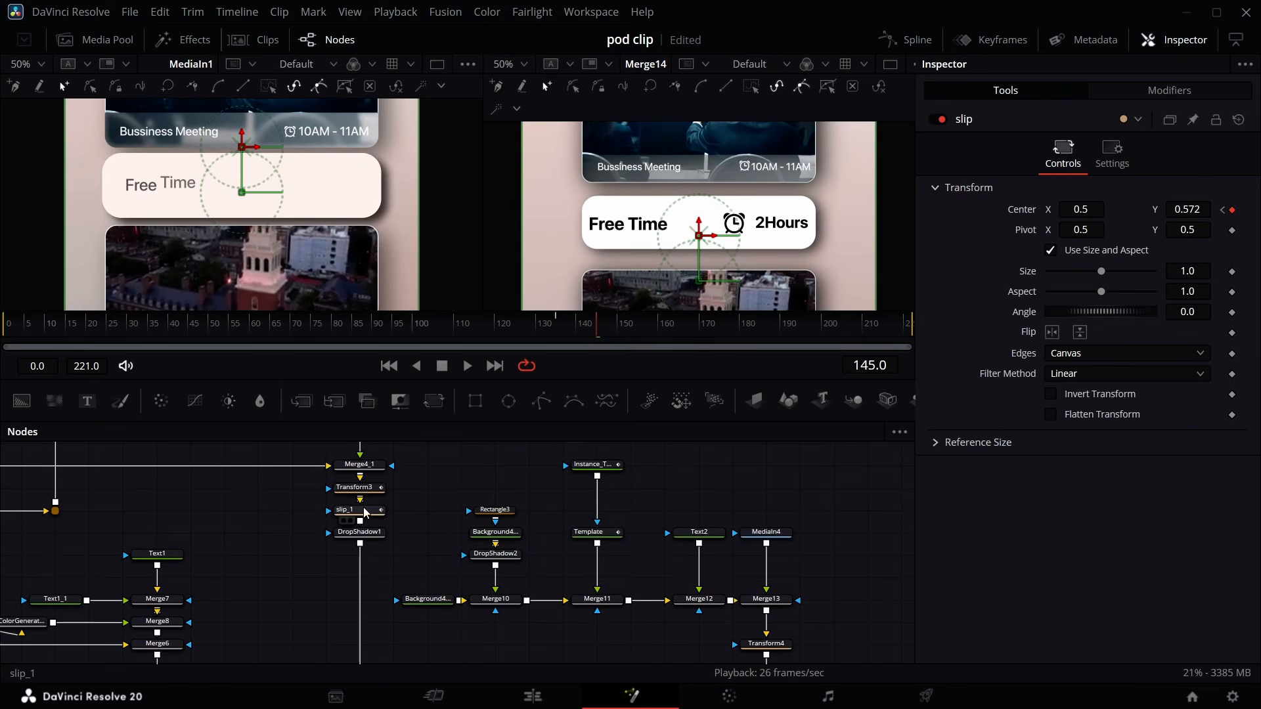
click(369, 514)
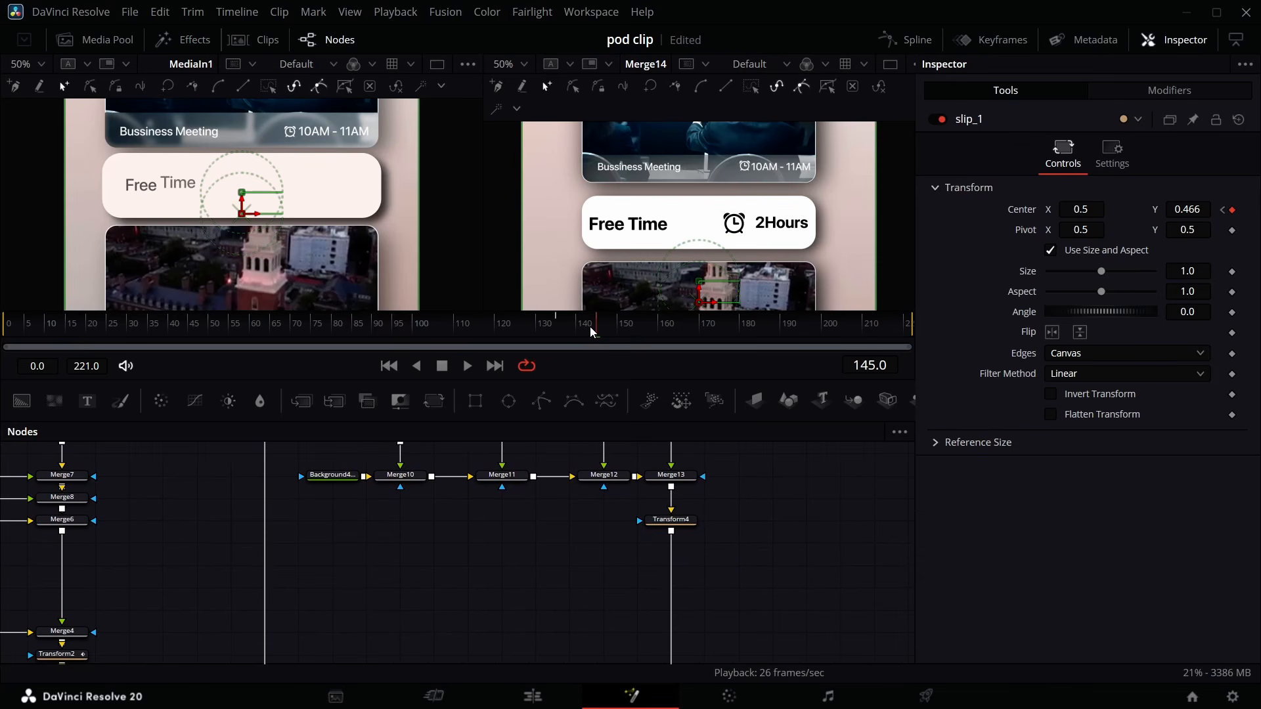
drag(590, 329, 547, 344)
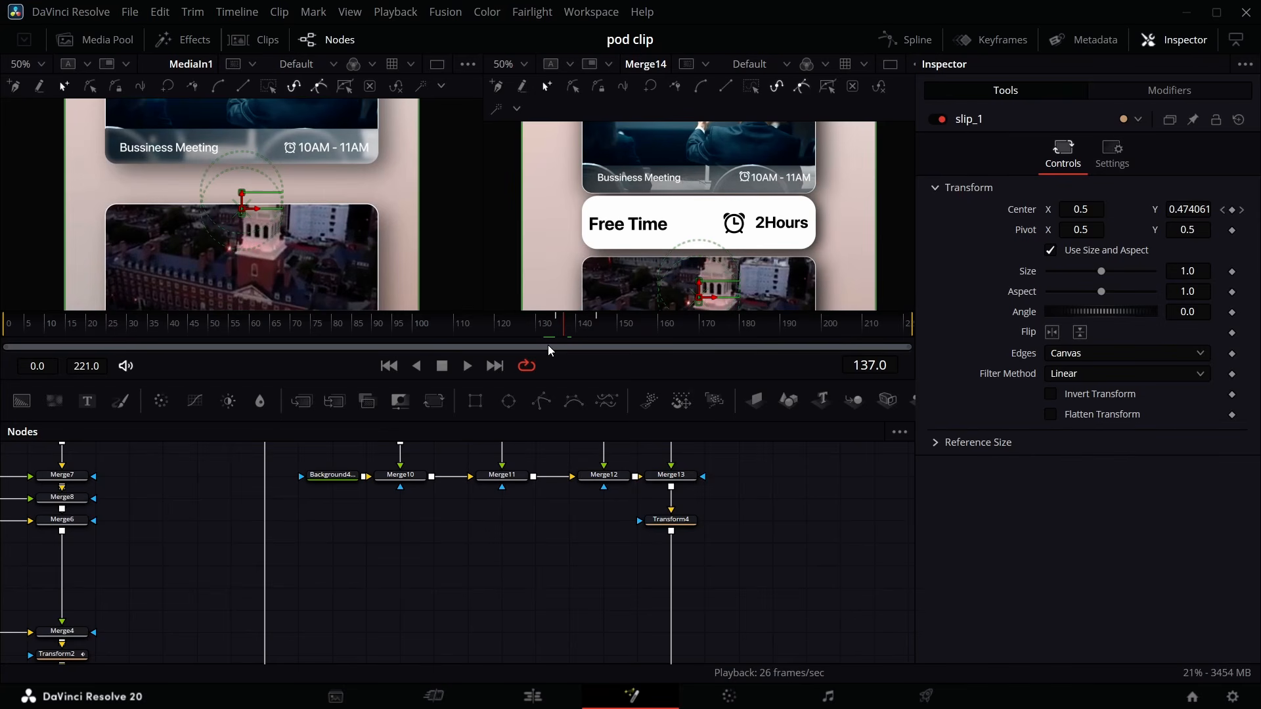
scroll(415, 557, up, 3)
click(412, 557)
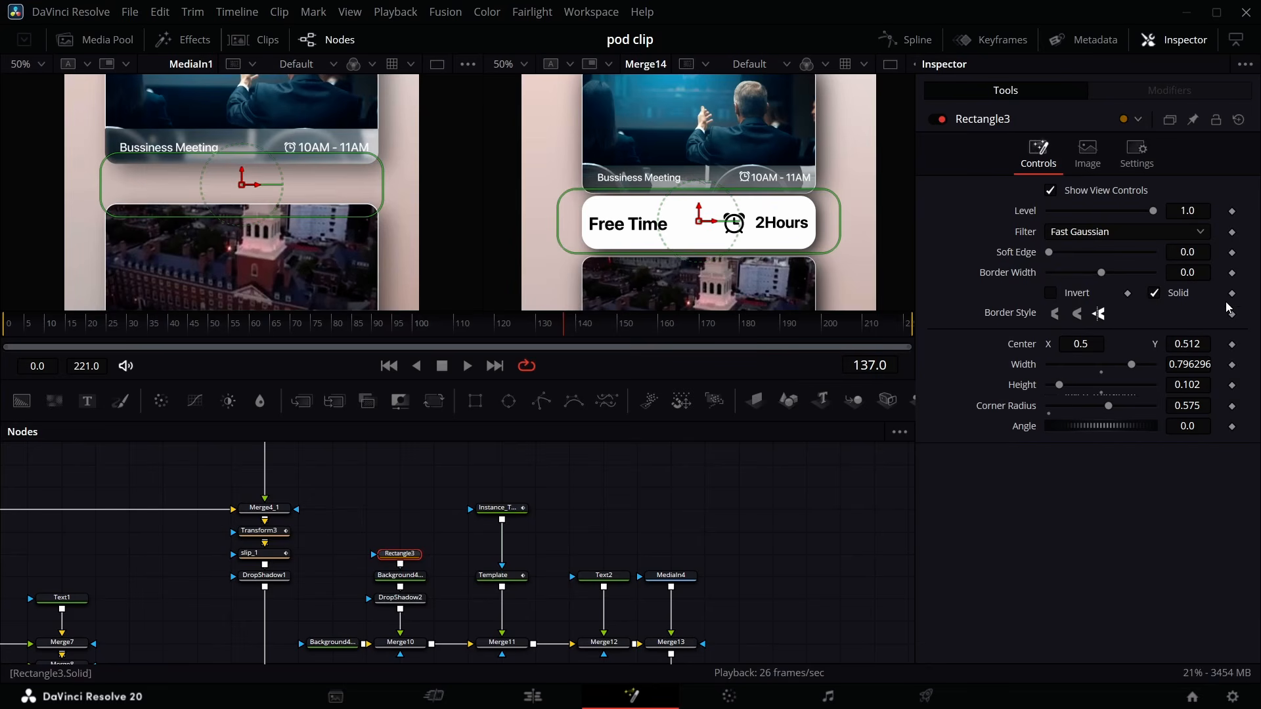
click(1233, 386)
key(Right)
key(Right)
key(Right)
key(Right)
key(Right)
key(Right)
key(Right)
key(Right)
key(Right)
key(Right)
key(Right)
key(Right)
key(Right)
key(Right)
key(Right)
key(Right)
key(Right)
key(Right)
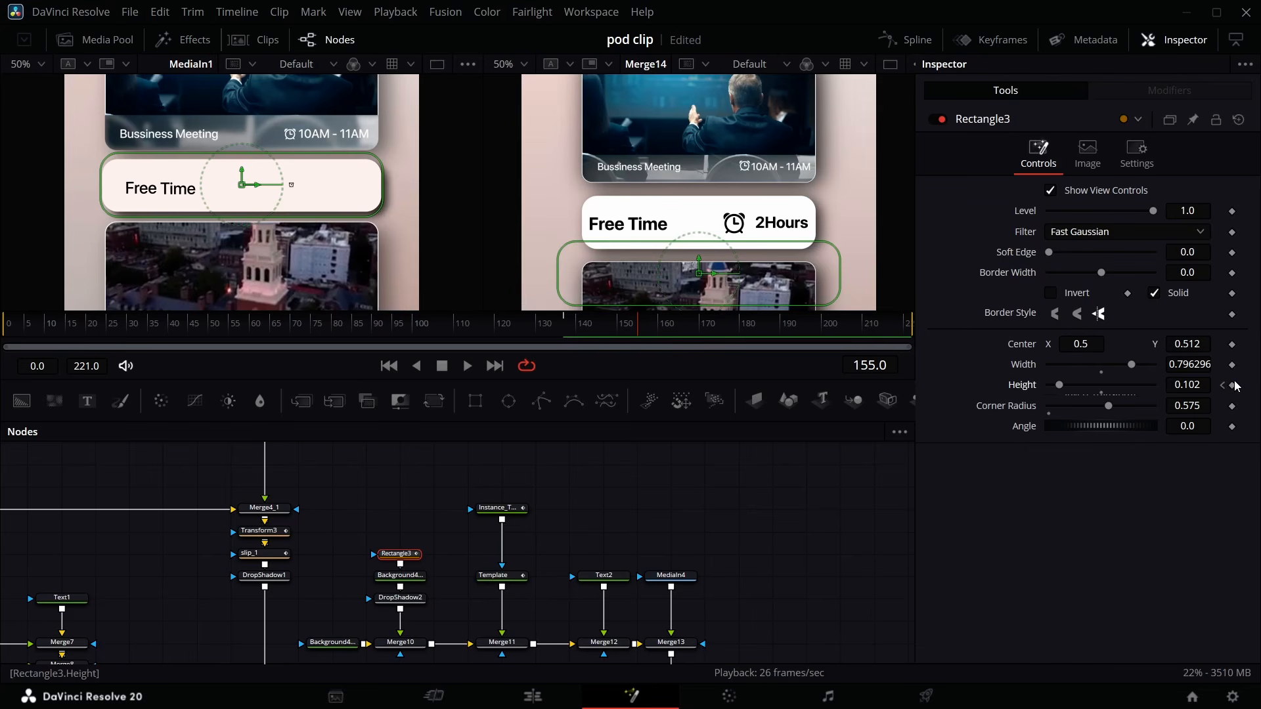
click(1233, 386)
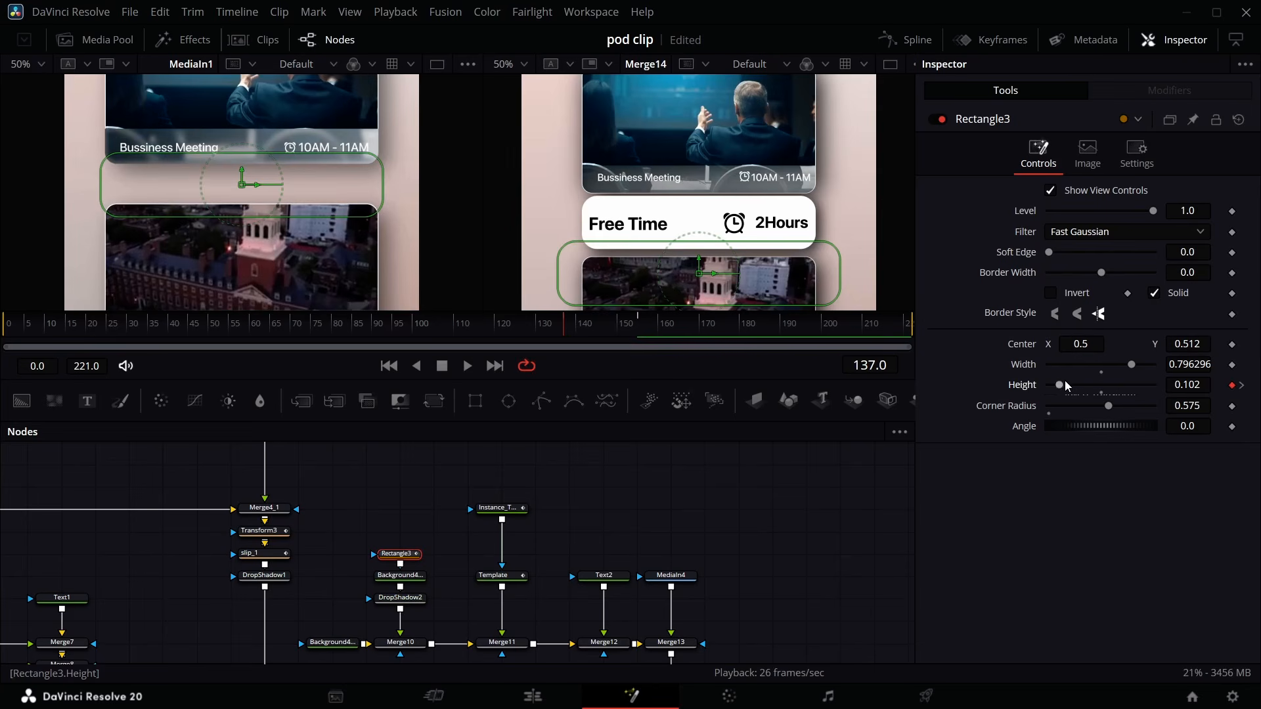
drag(1060, 385, 1012, 397)
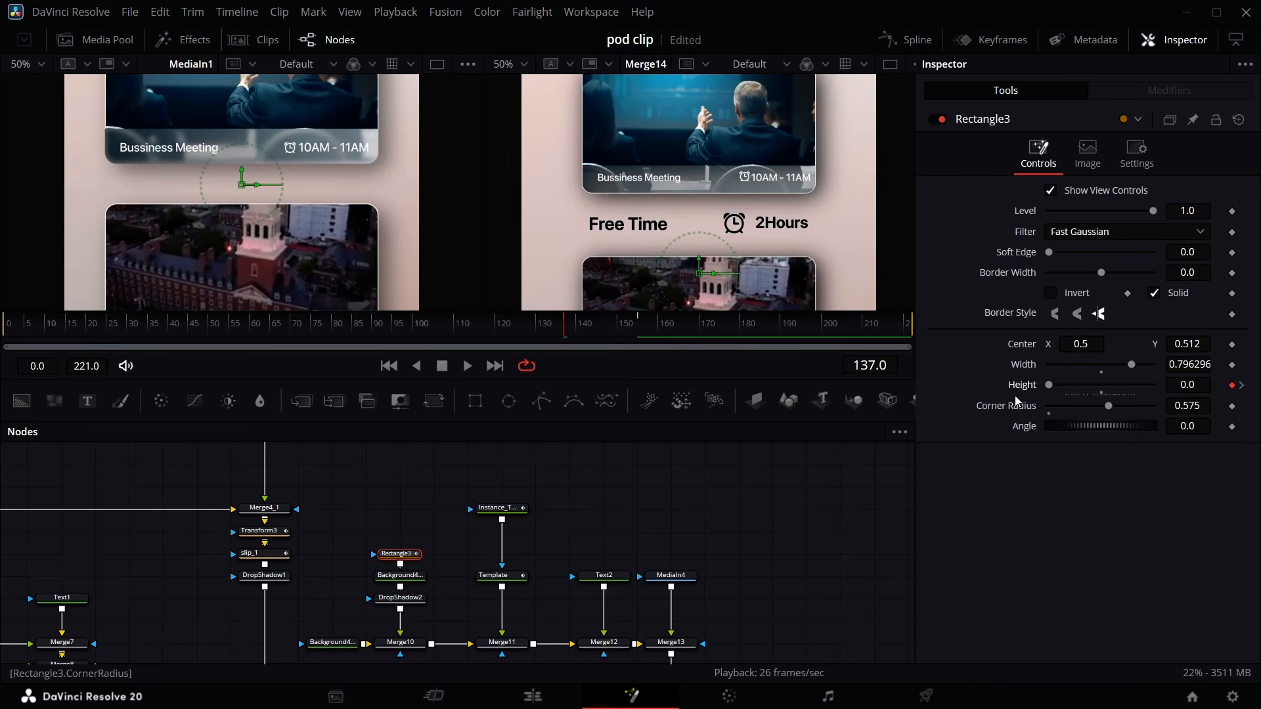
- Apply an overshooting ease to the card rectangle's height keyframes in the Spline editor and preview the grow-in
key(space)
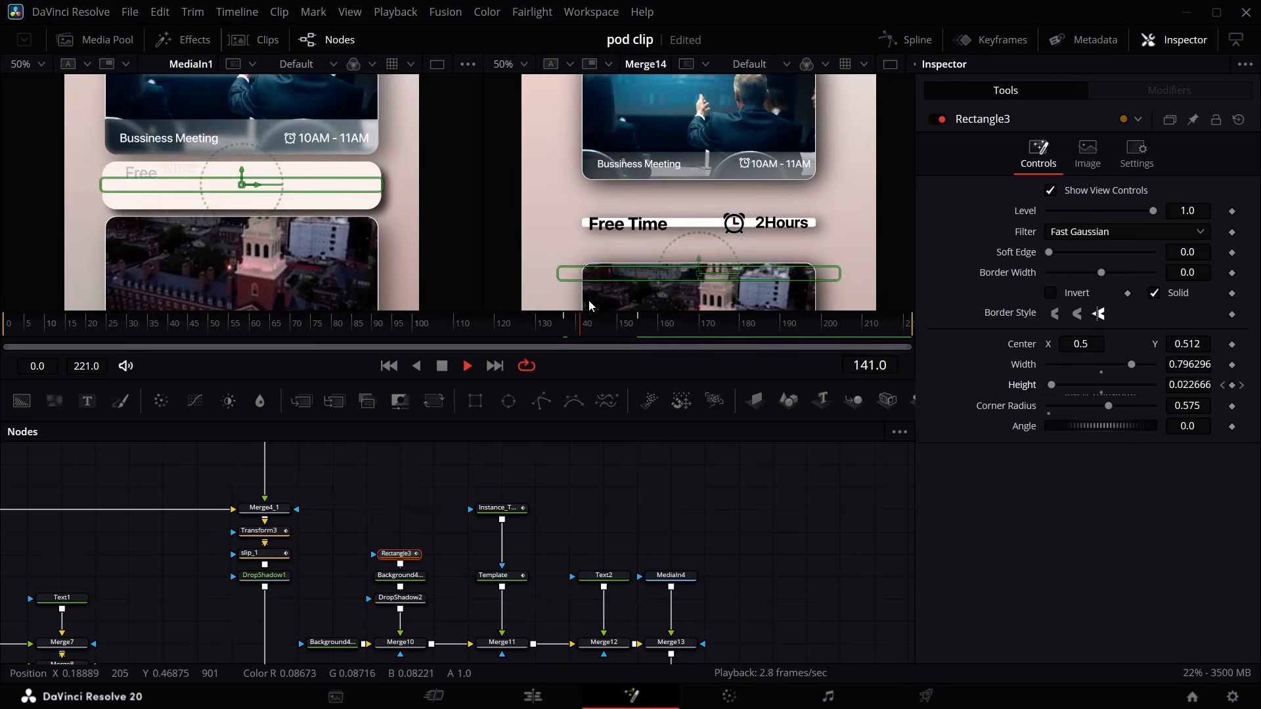
key(space)
click(905, 39)
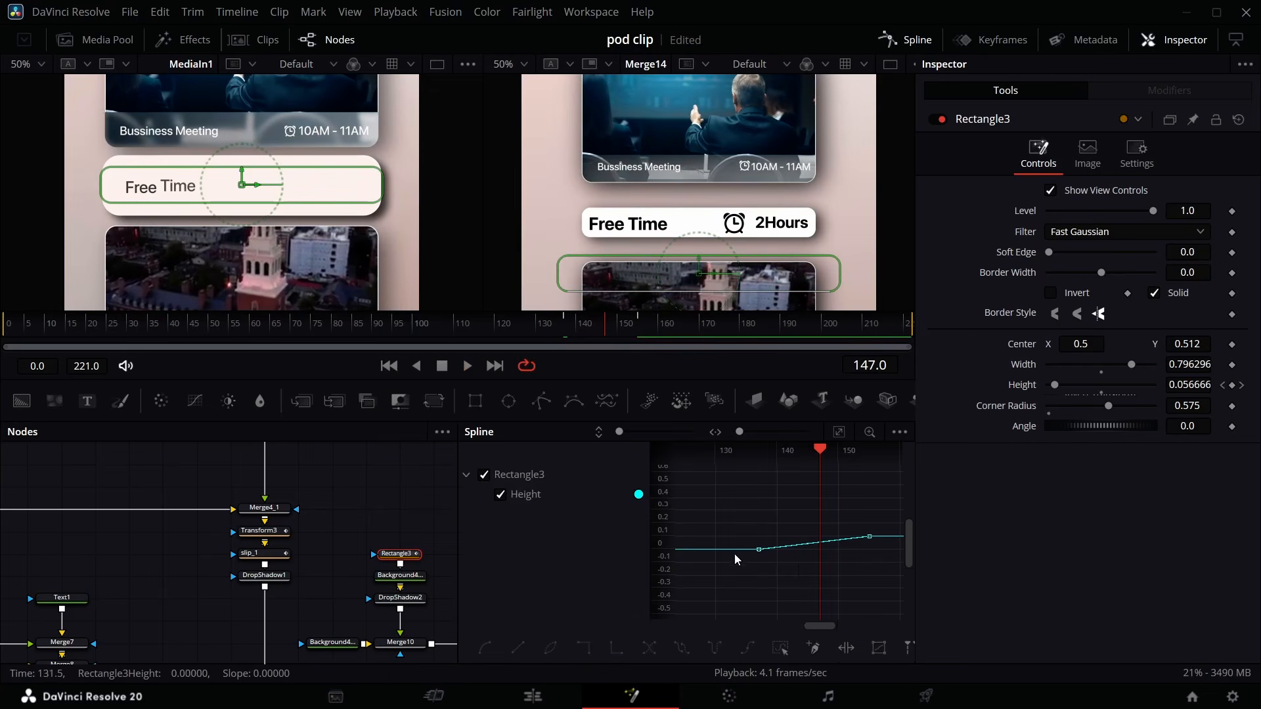
drag(891, 519, 733, 589)
right_click(787, 548)
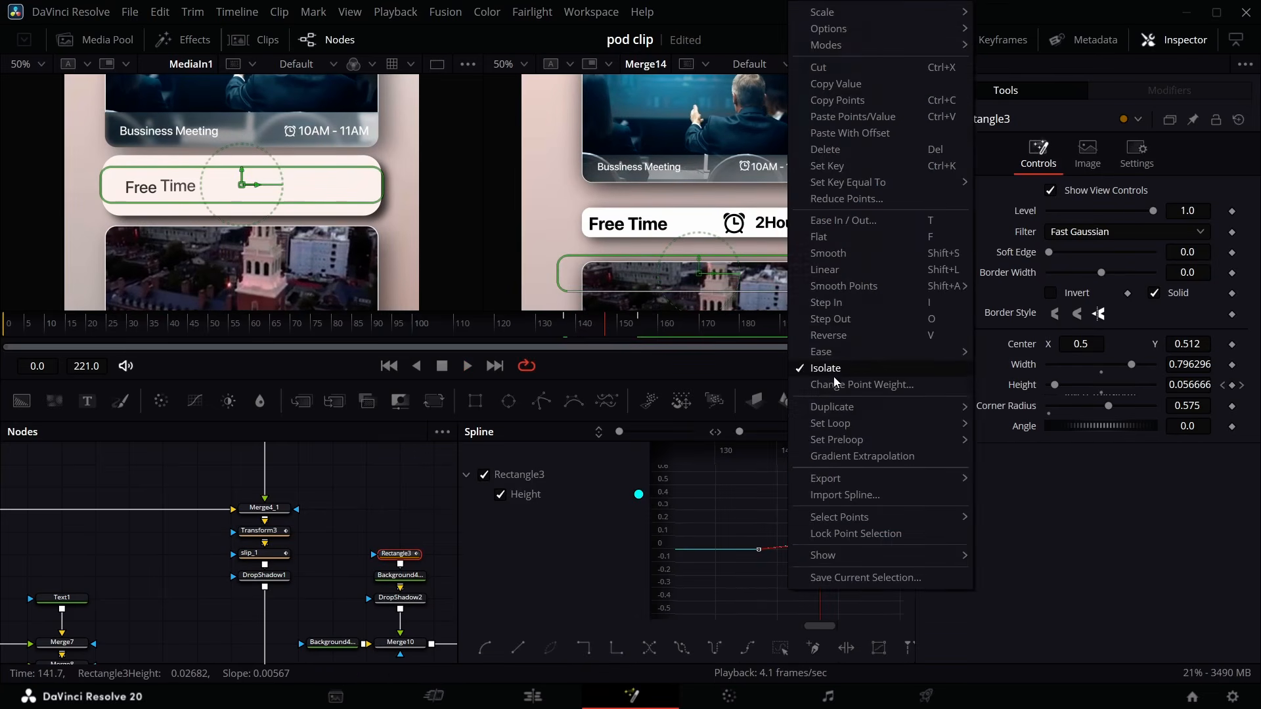
mouse_move(821, 352)
click(1036, 452)
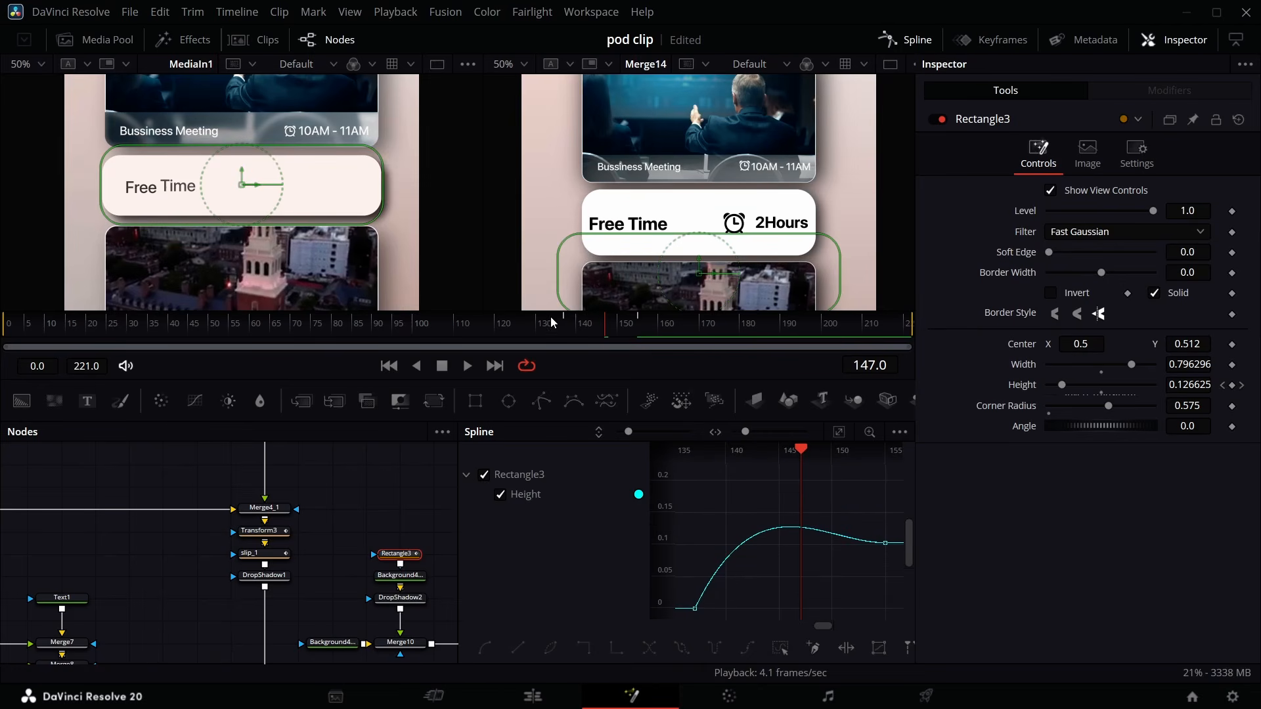
drag(597, 333, 568, 339)
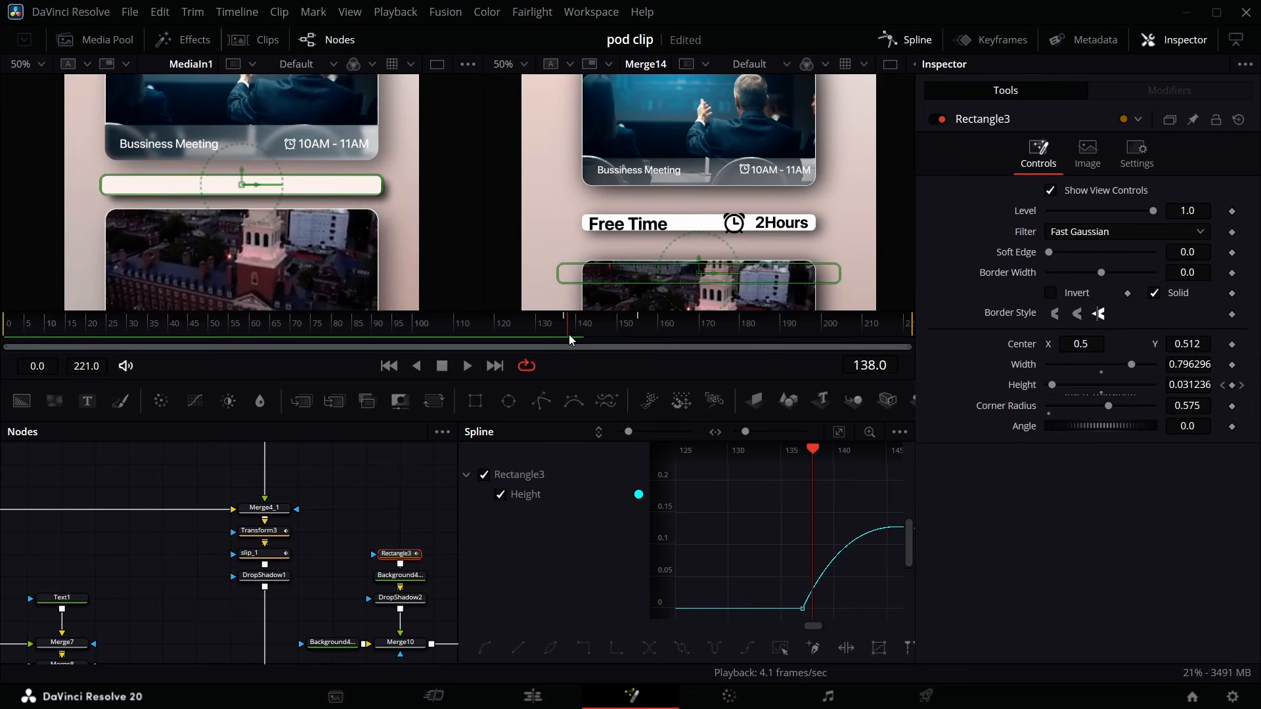
- Shift the Template text's animation keyframes later to about frame 150 in the Keyframes editor
click(906, 34)
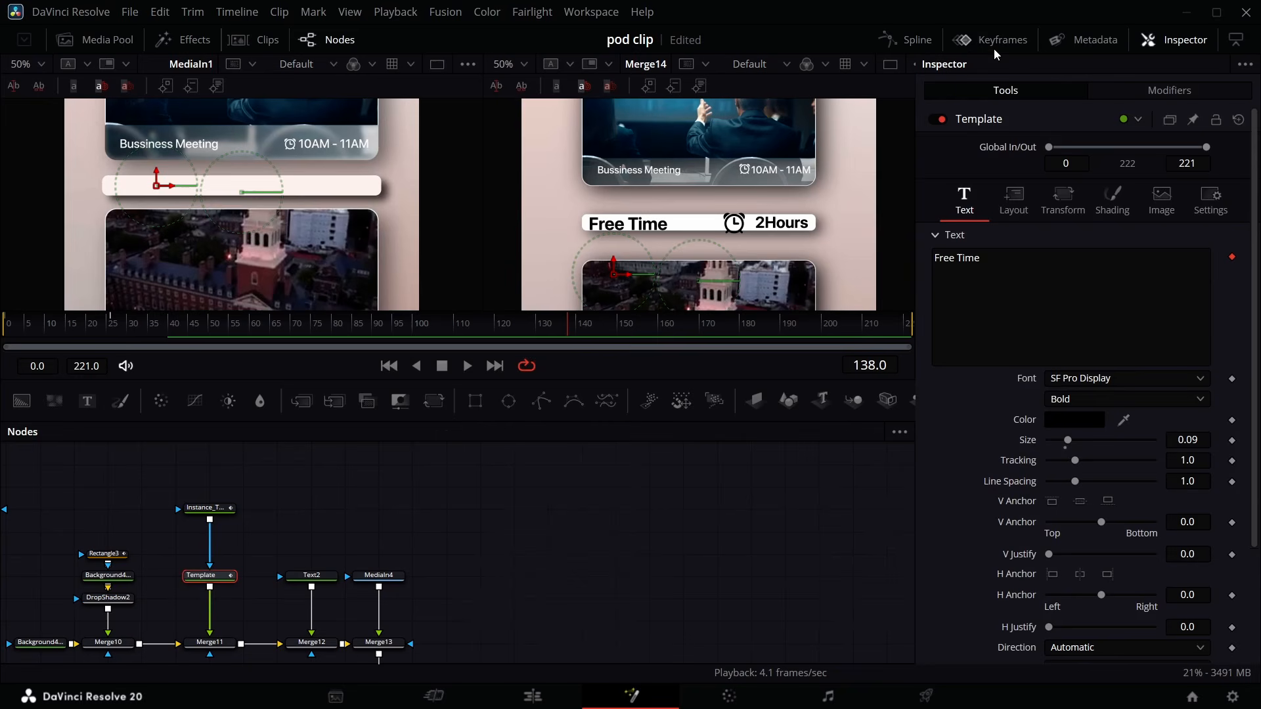
click(993, 41)
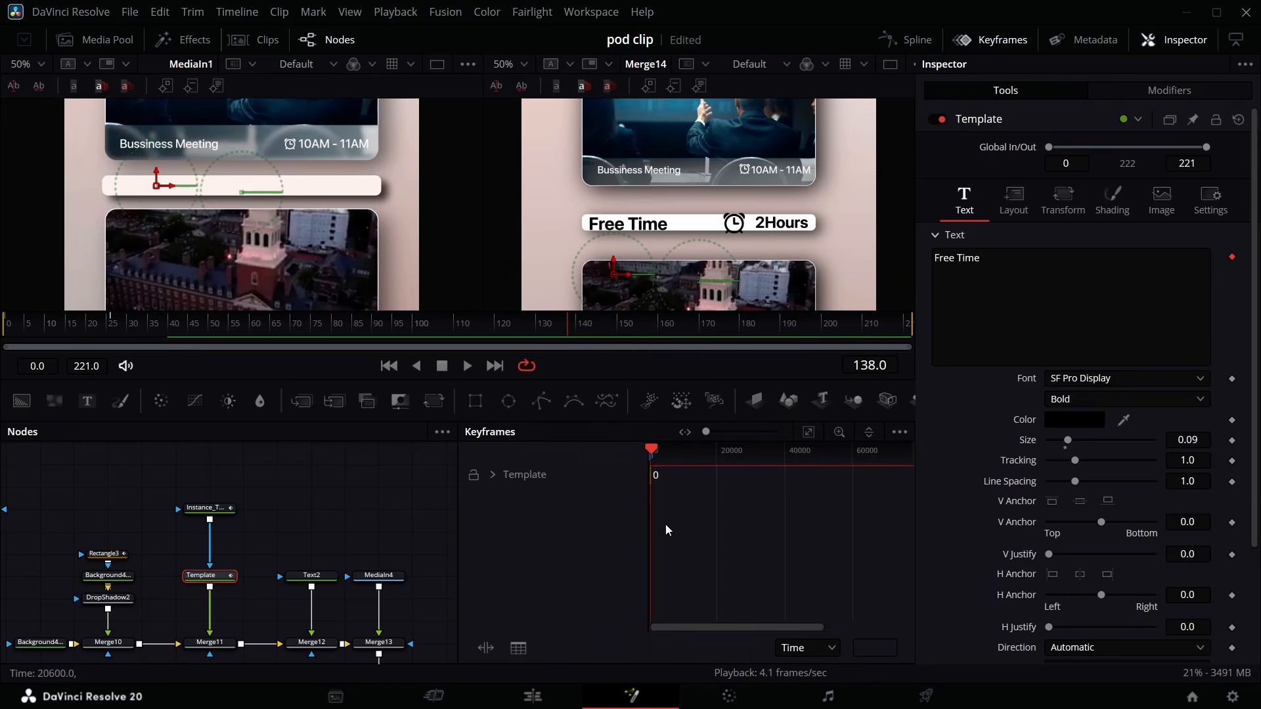
click(493, 475)
click(809, 431)
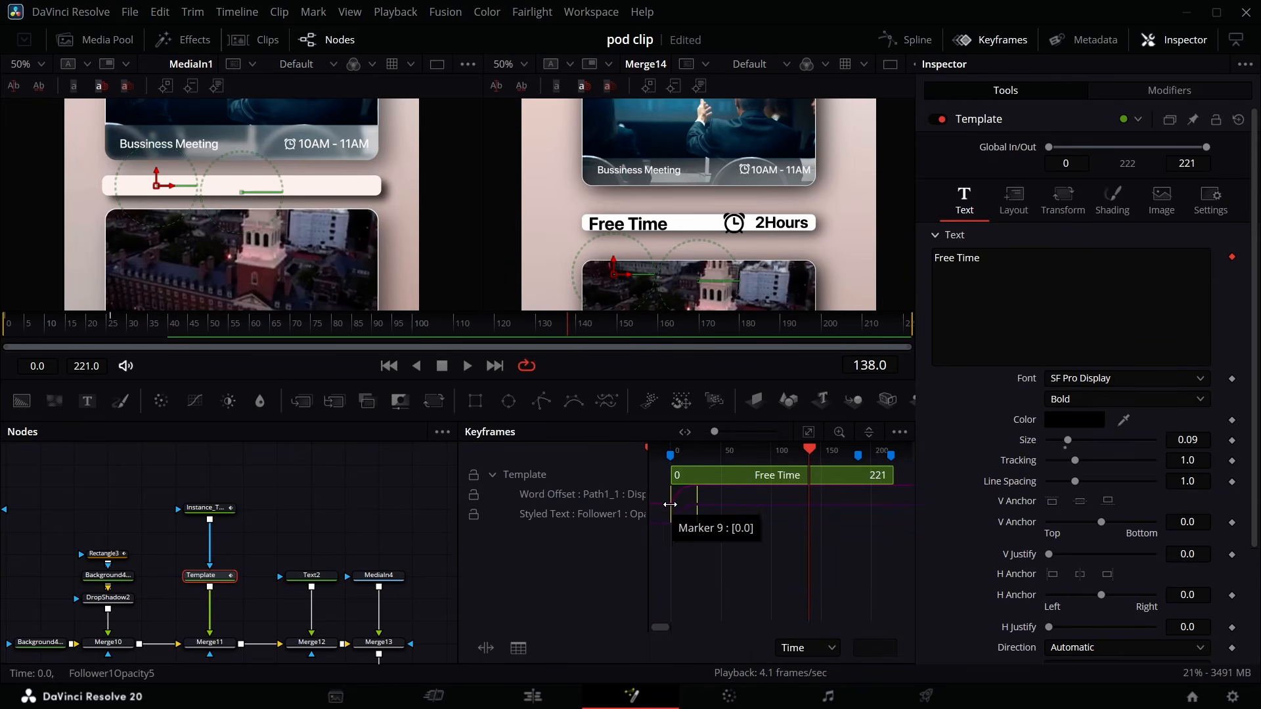
drag(669, 505, 836, 523)
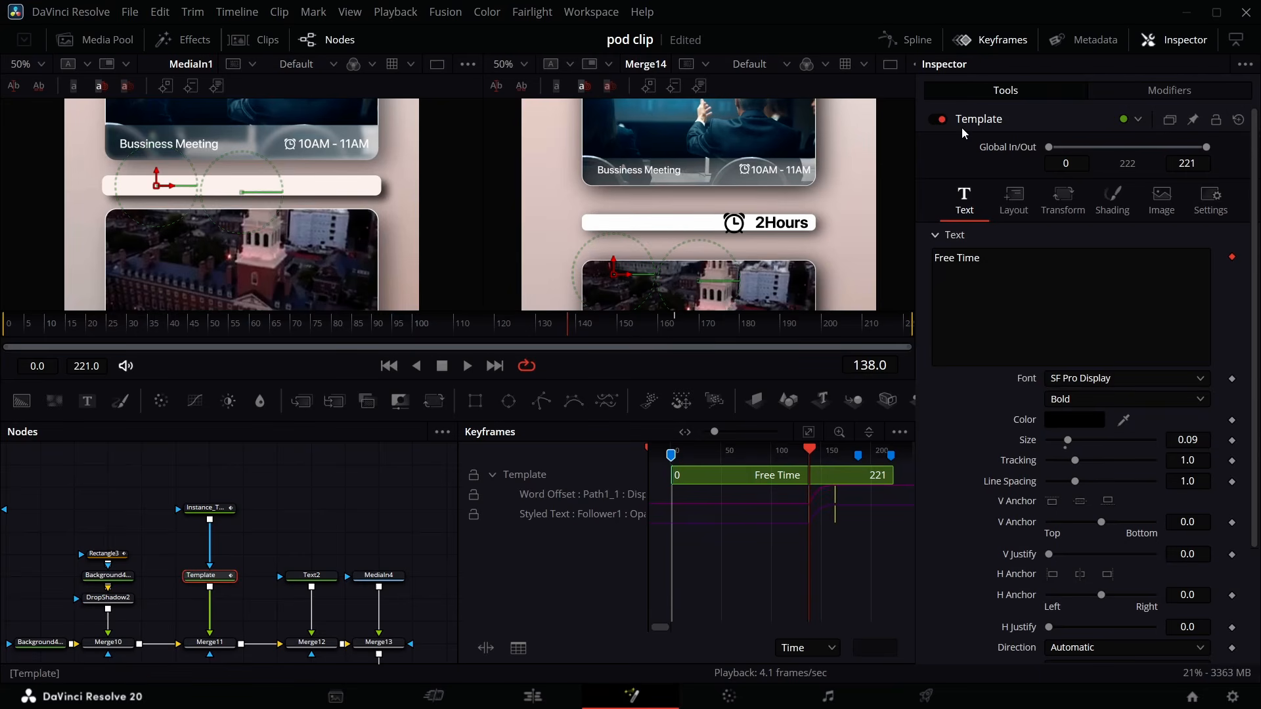
click(995, 40)
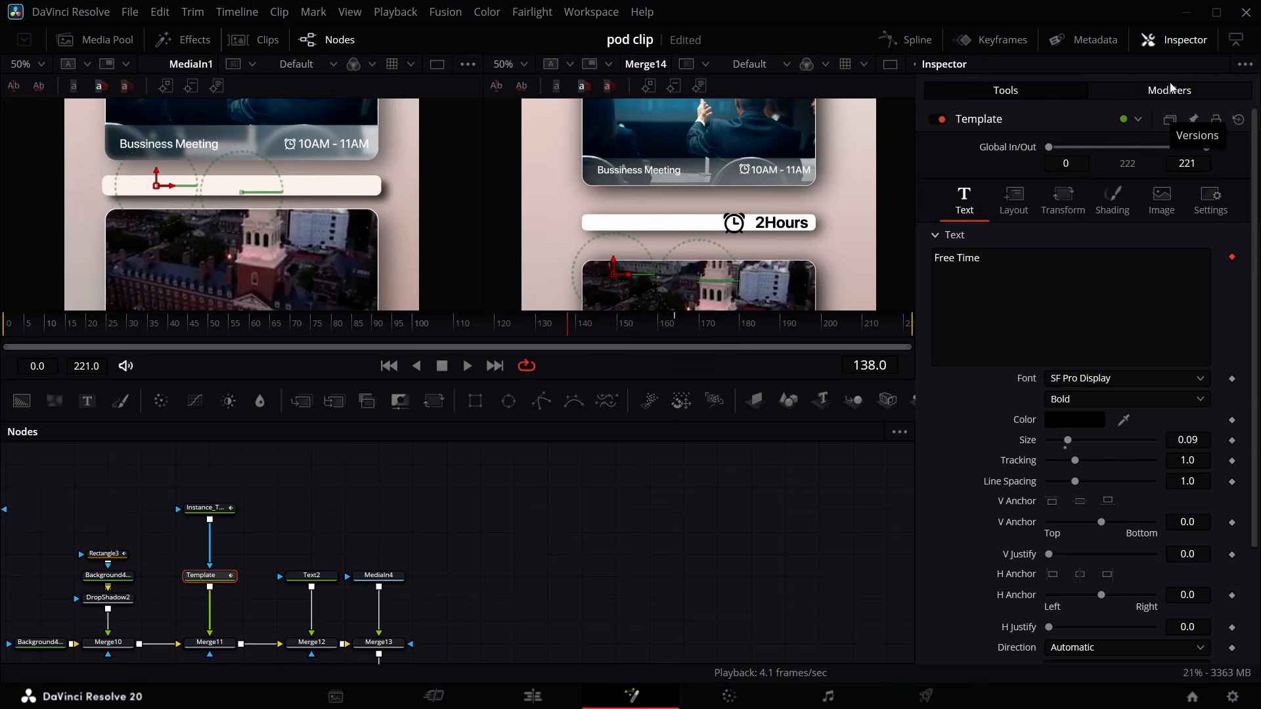
- Open the Template text's Follower modifier transform settings
click(1169, 90)
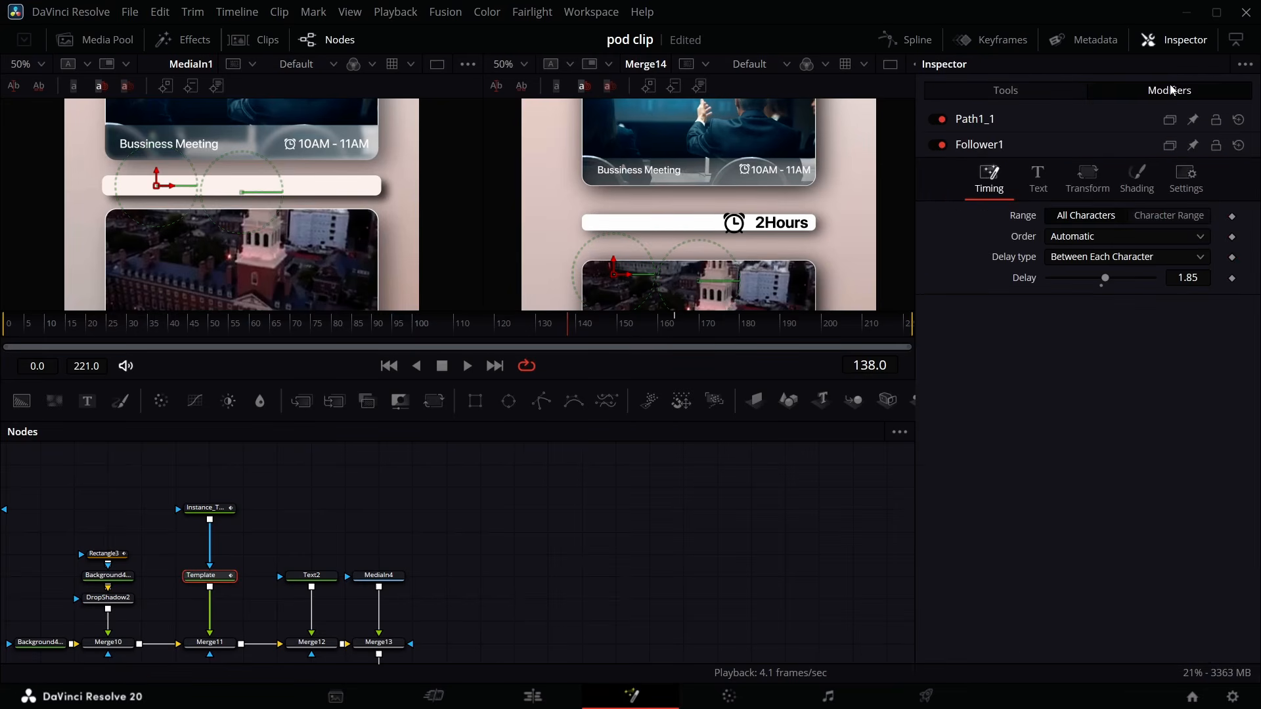
click(1088, 189)
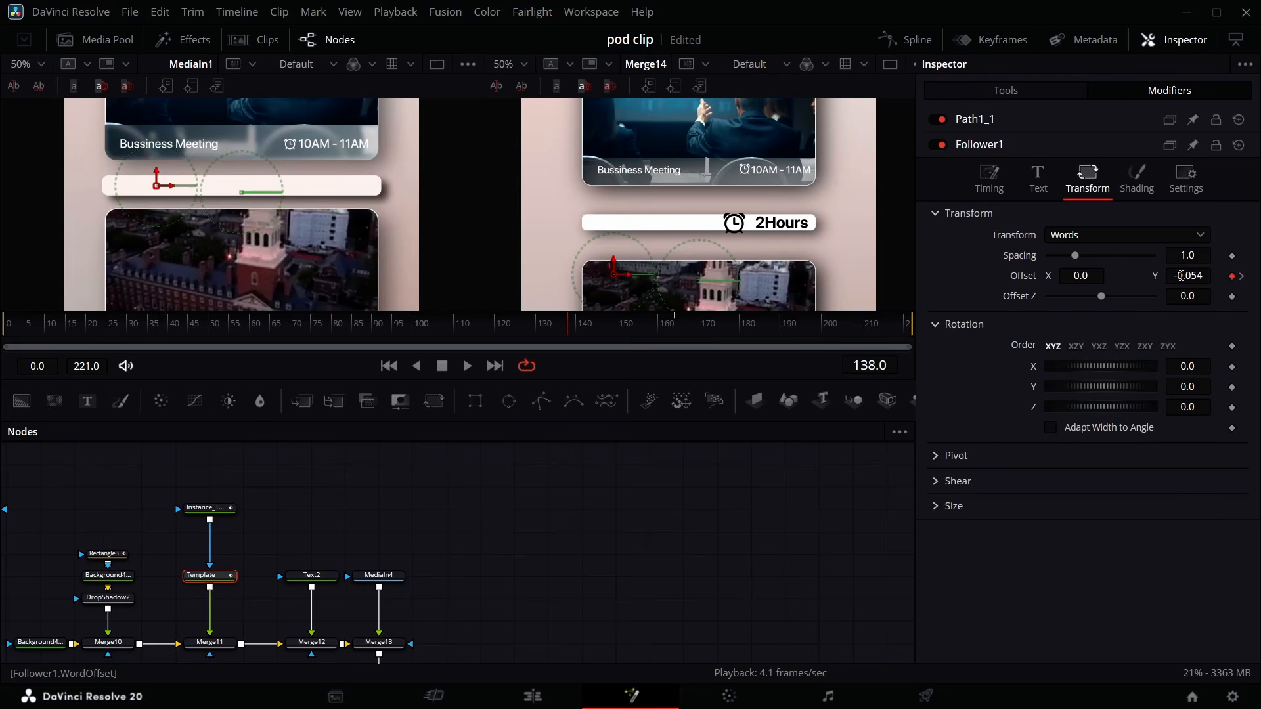
- Raise the Template text Follower's word Y offset at frame 138 and preview the word animation
drag(1181, 276, 1246, 276)
key(space)
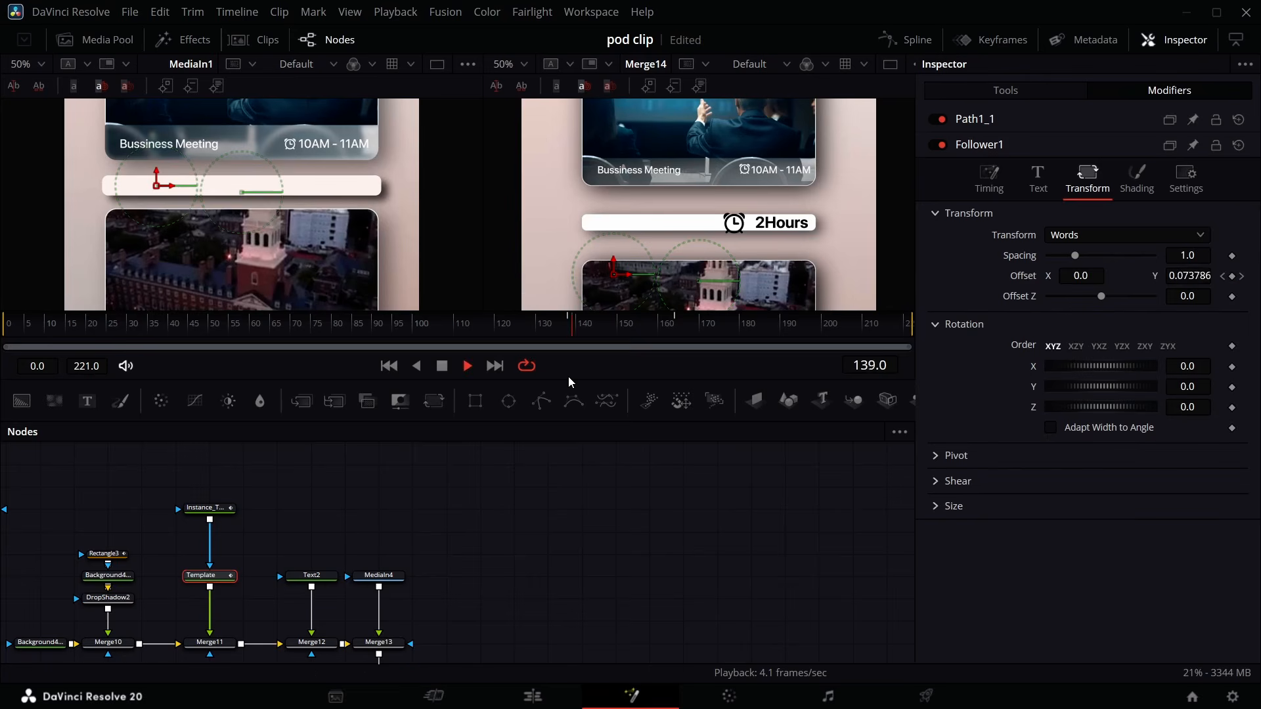
key(space)
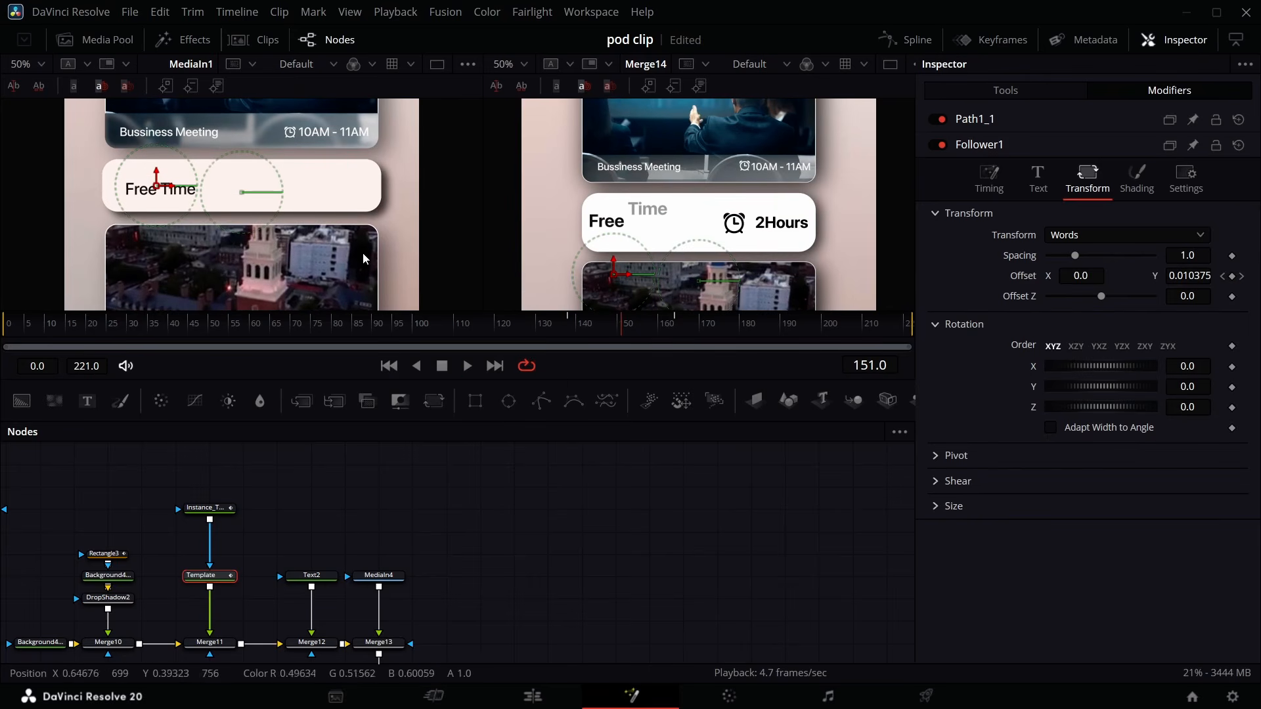
drag(609, 325, 585, 330)
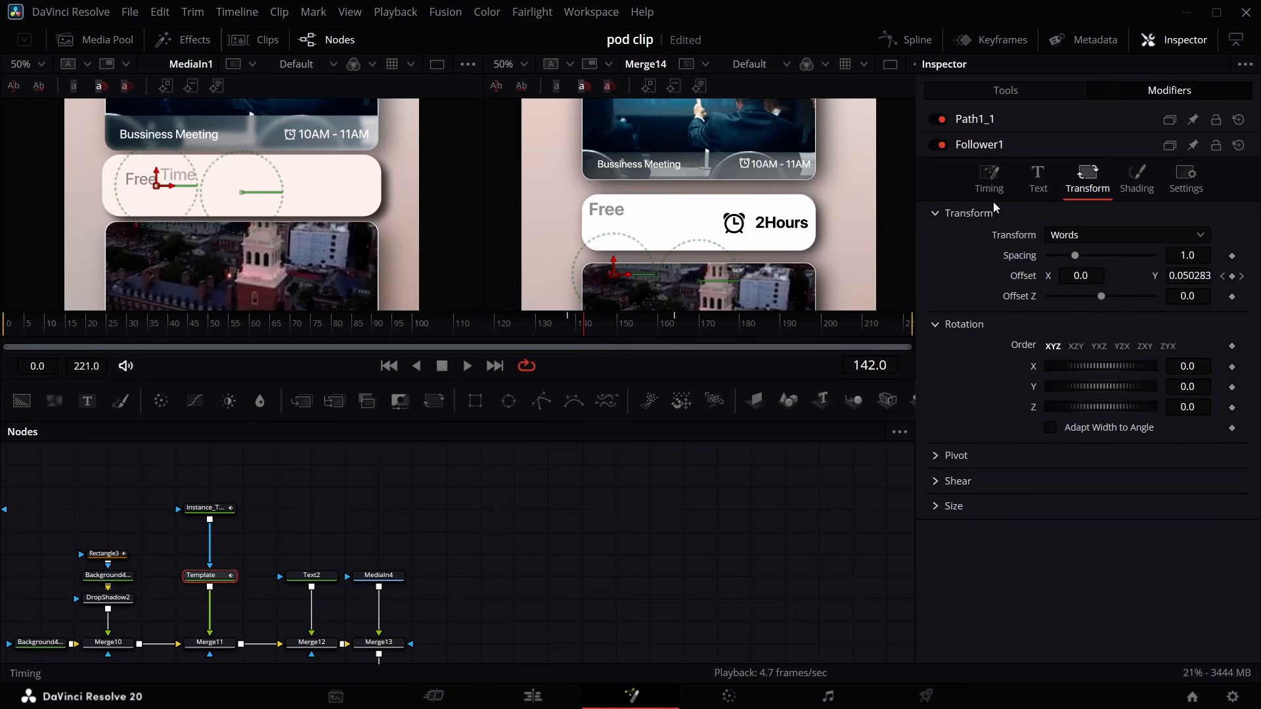
- Set the Follower's per-character timing delay to 0.45
click(990, 172)
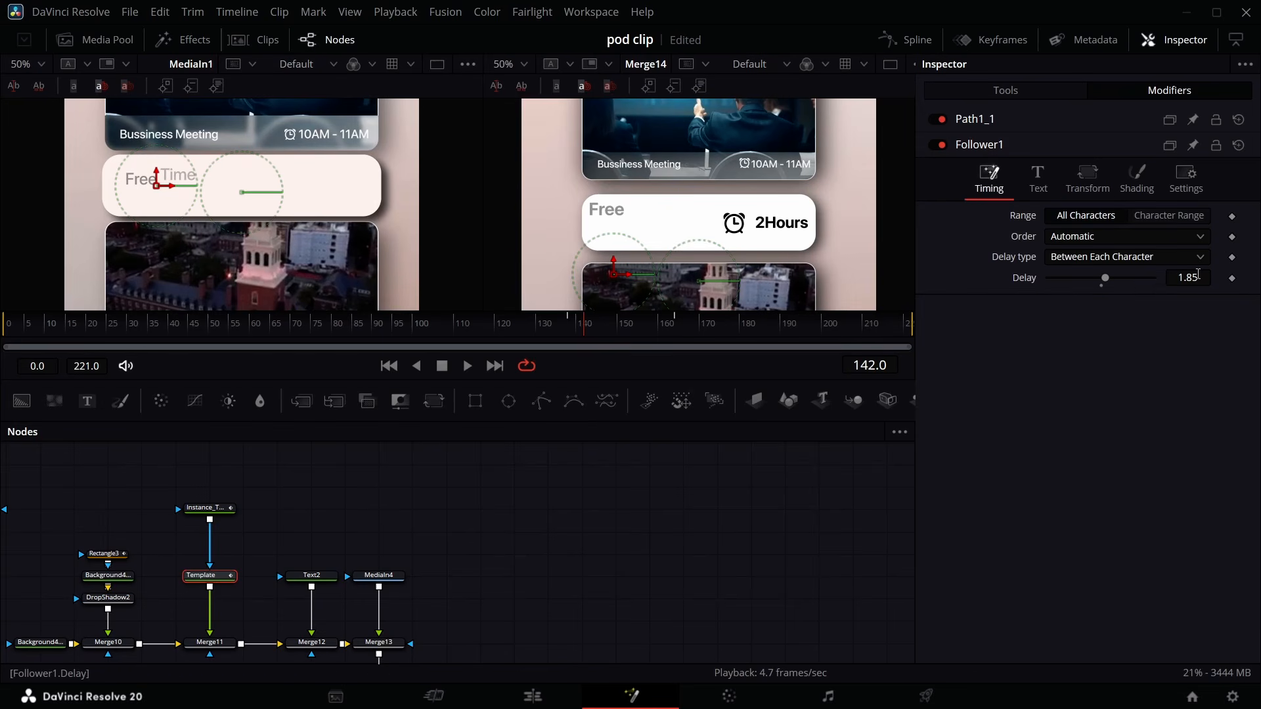
click(1198, 275)
text(1.33)
drag(1188, 278, 1147, 278)
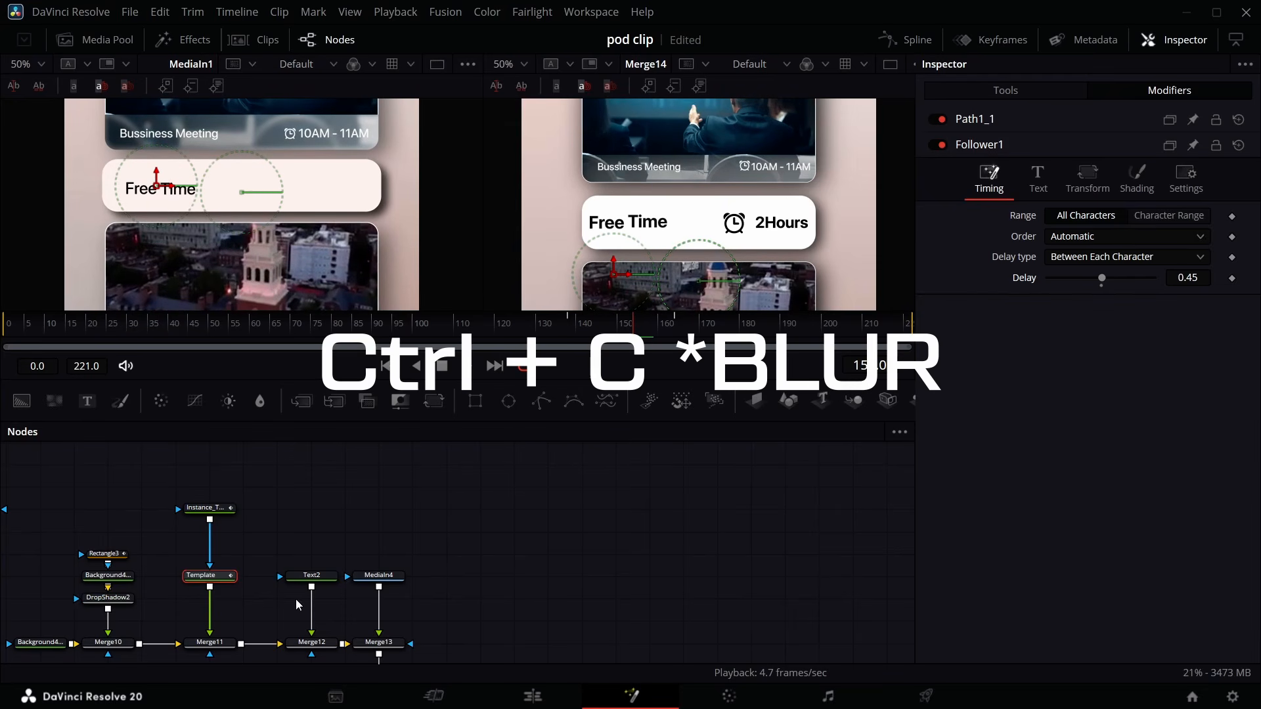
- Keyframe the clock icon merge's Size so the icon grows from 0 to 0.08, and preview it
scroll(296, 599, down, 2)
click(401, 577)
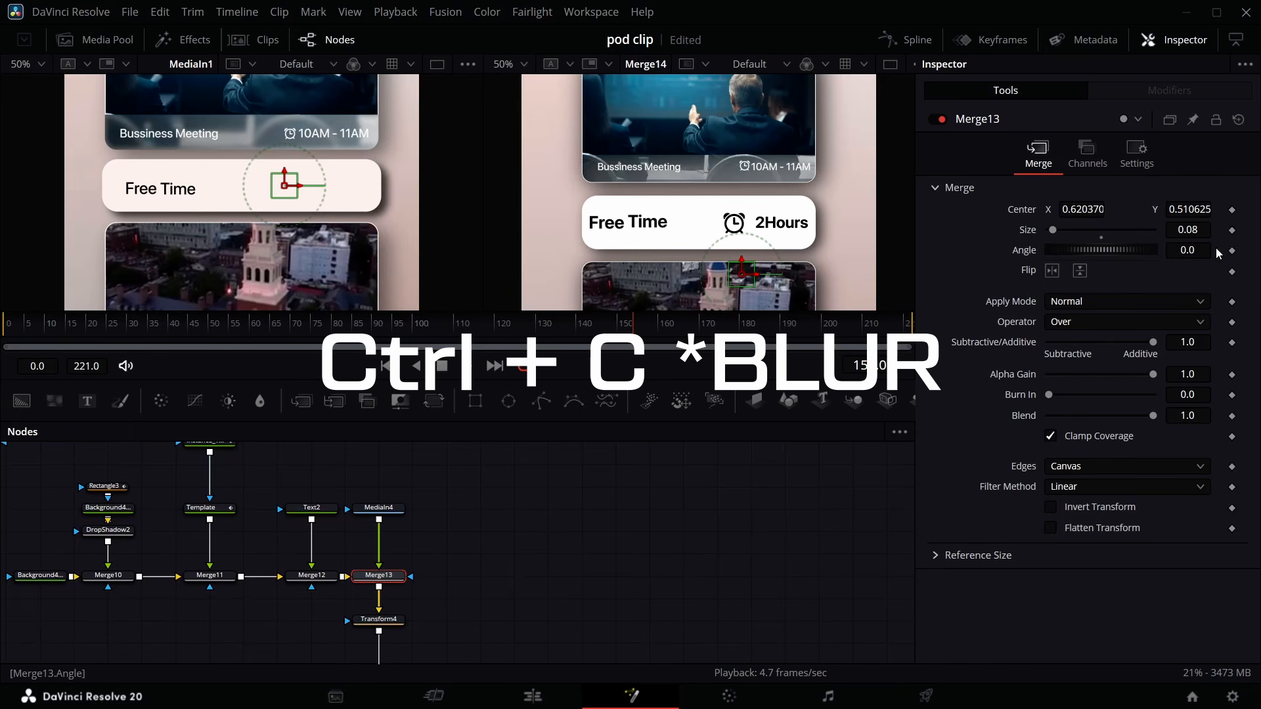
click(1233, 233)
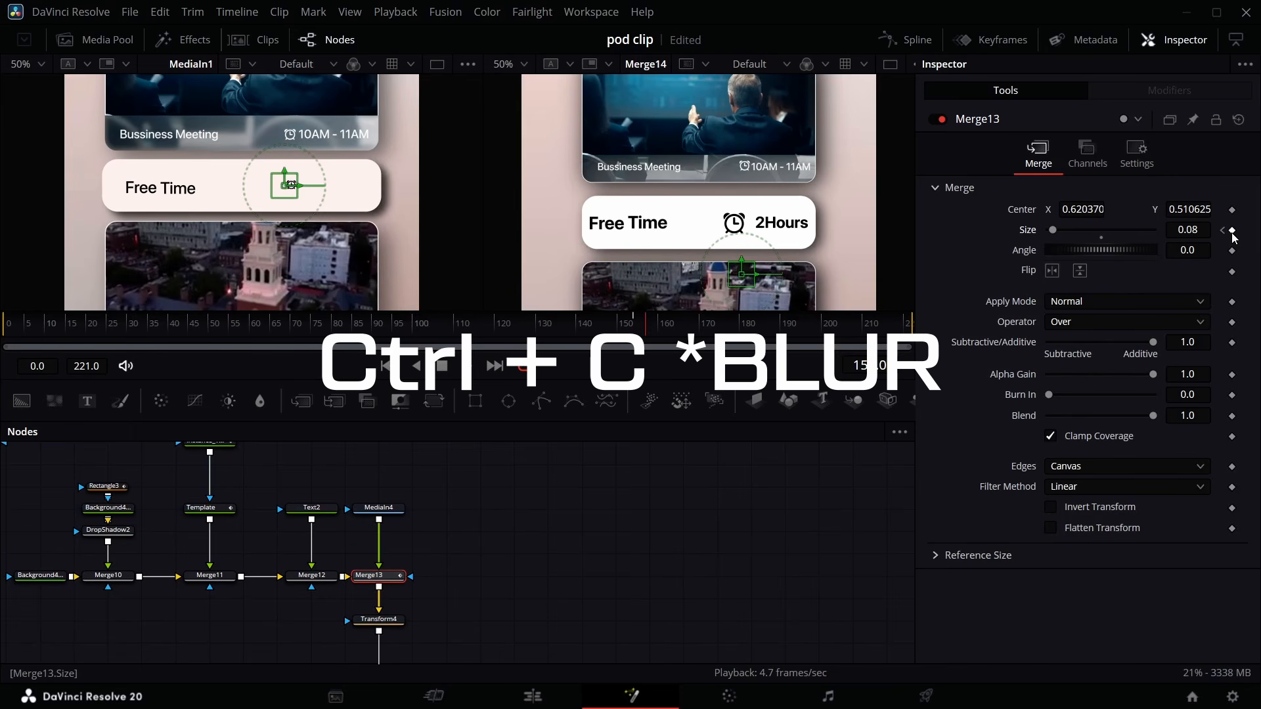
click(1221, 231)
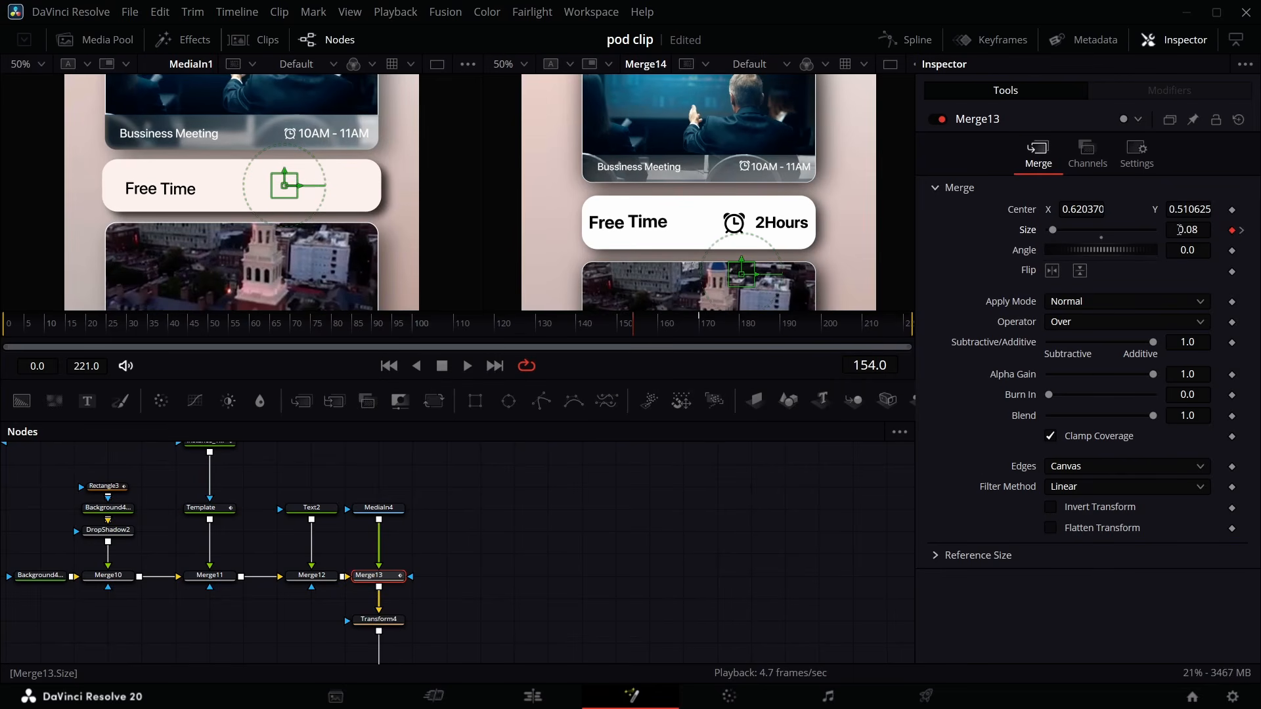
drag(1054, 231, 1011, 240)
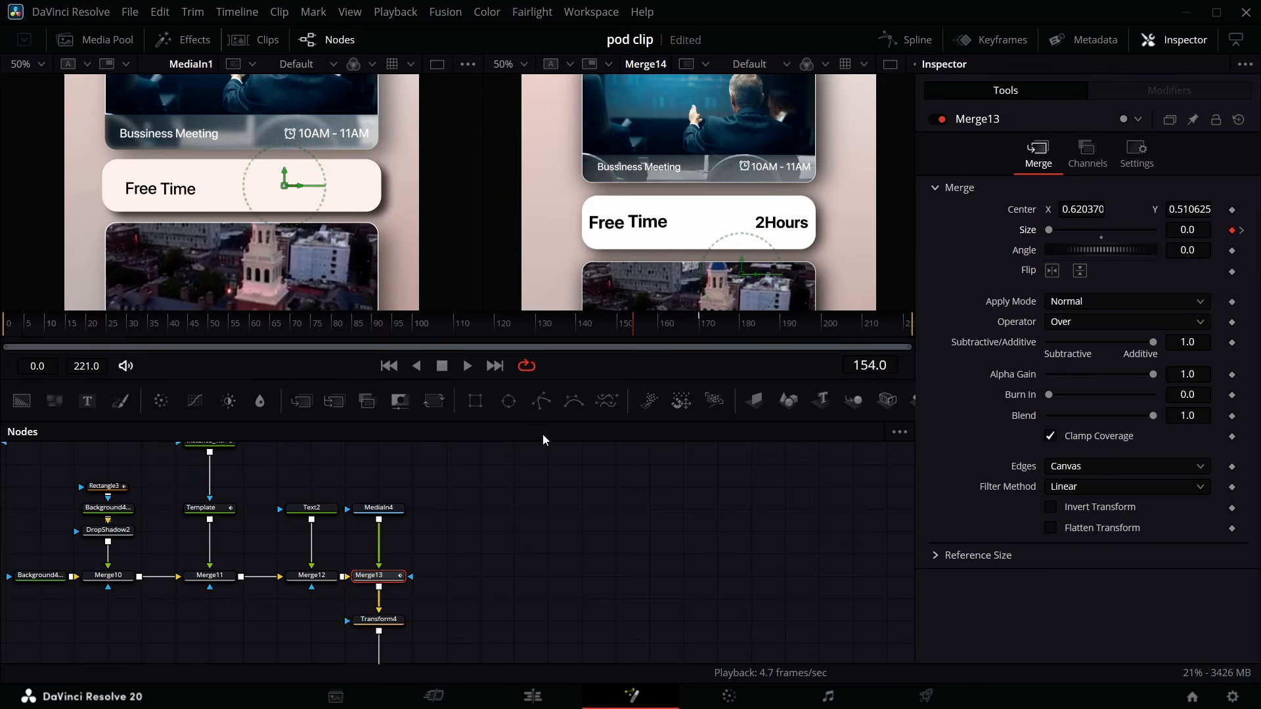
key(space)
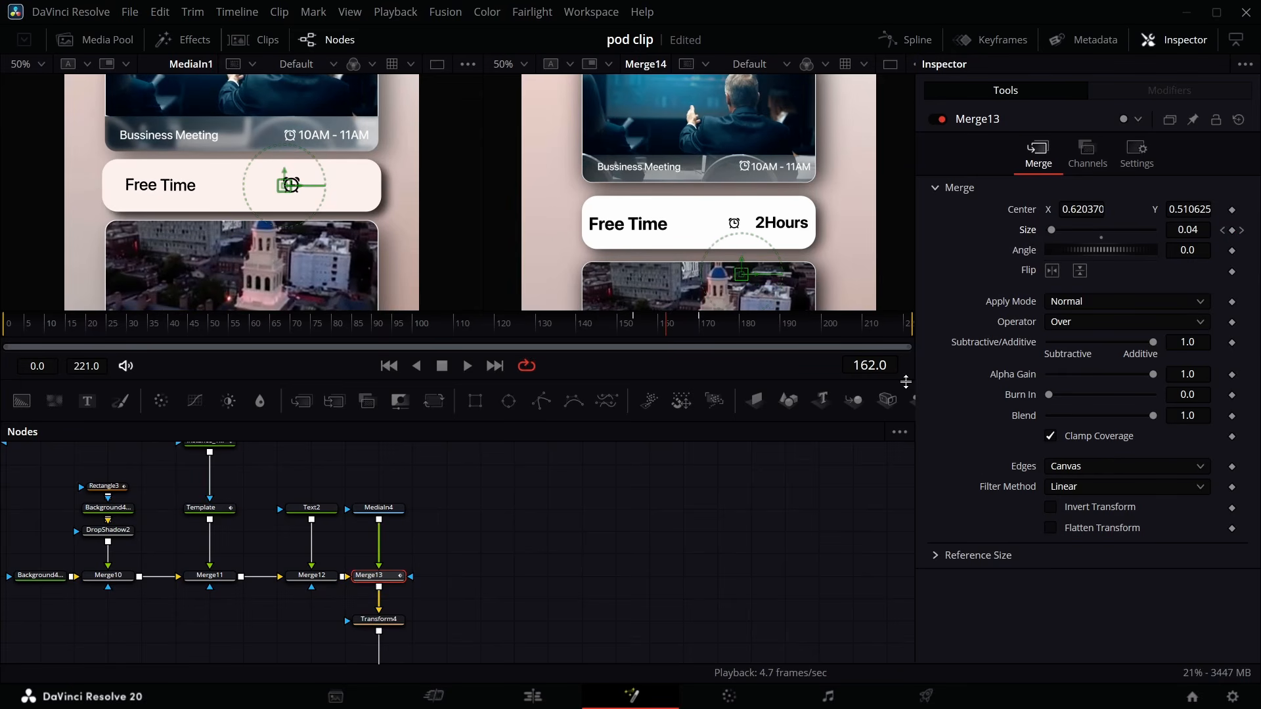
- Keyframe the 2Hours text's Size so it grows from 0 to 0.08
click(321, 509)
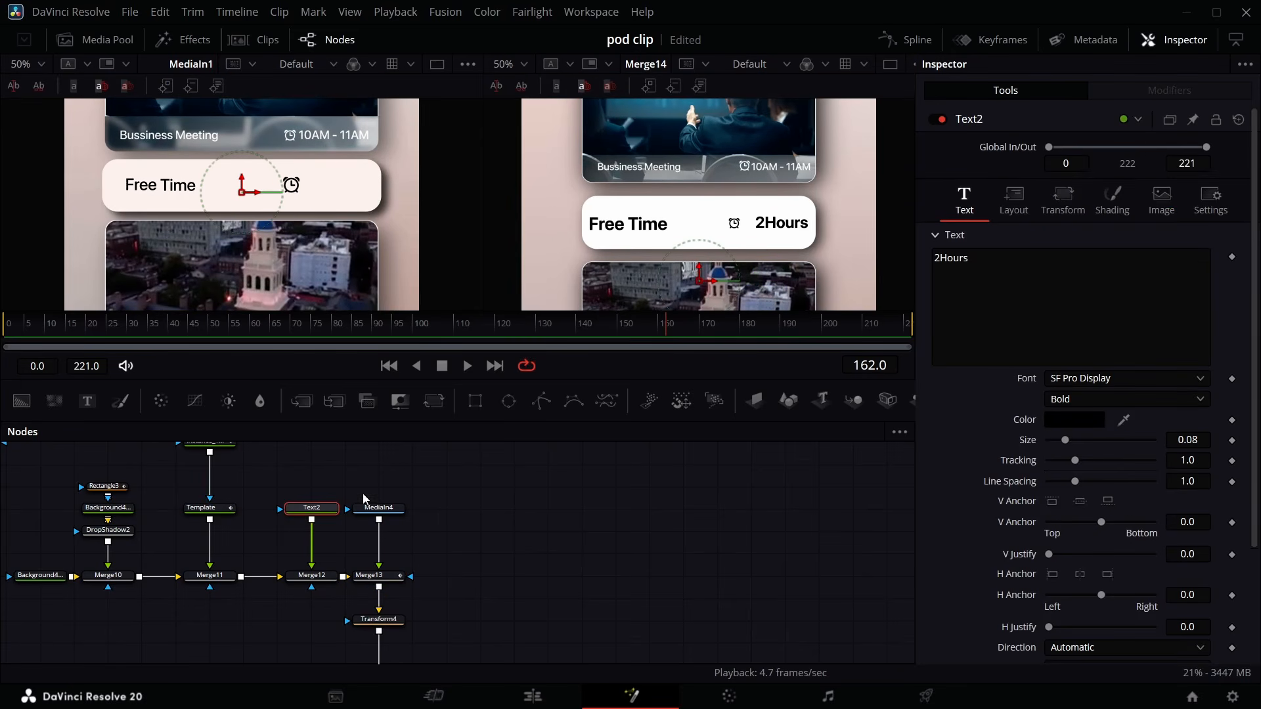
click(1232, 440)
key(space)
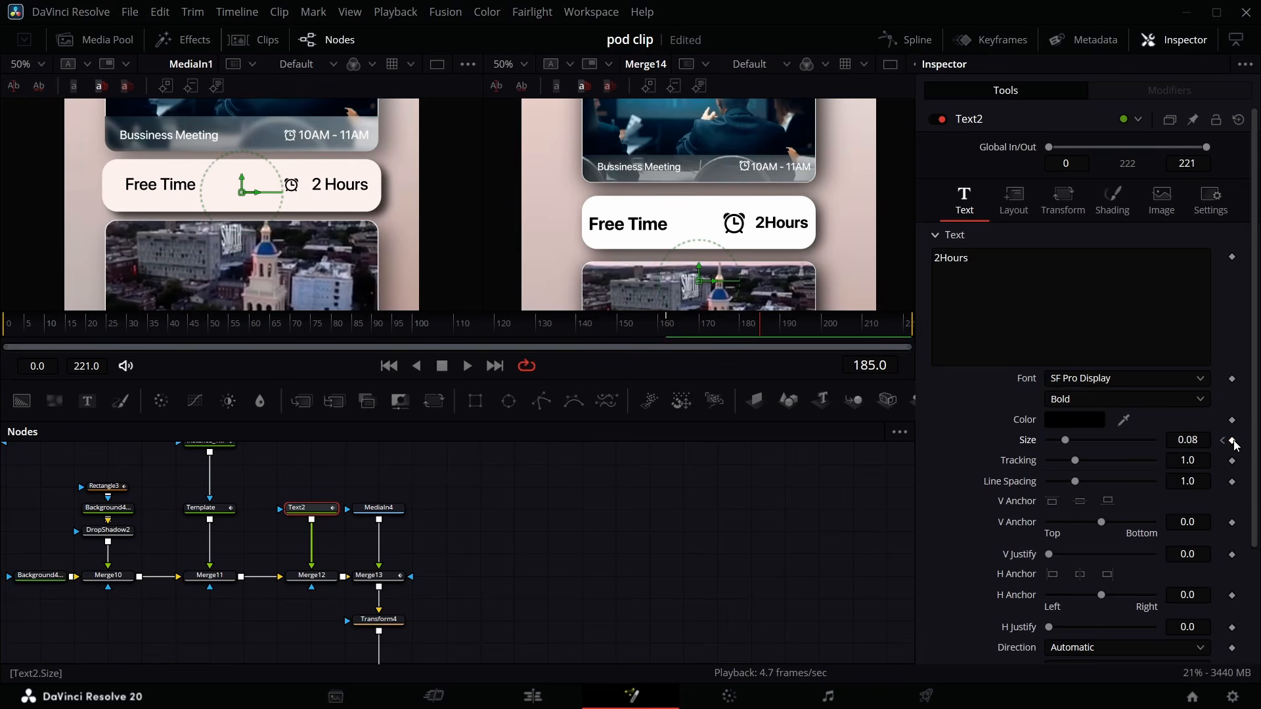
click(1233, 441)
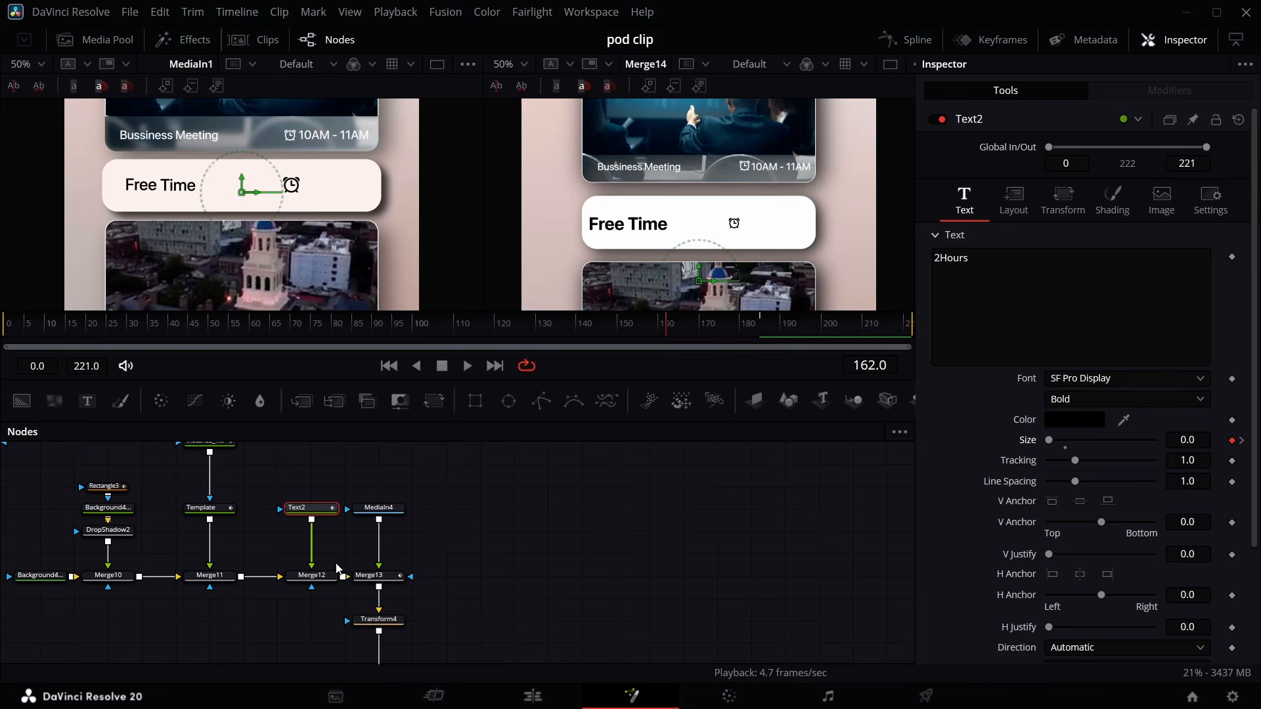
- Apply the Out Back Cubic ease to the text and clock icon Size keyframes in the Spline editor
click(364, 580)
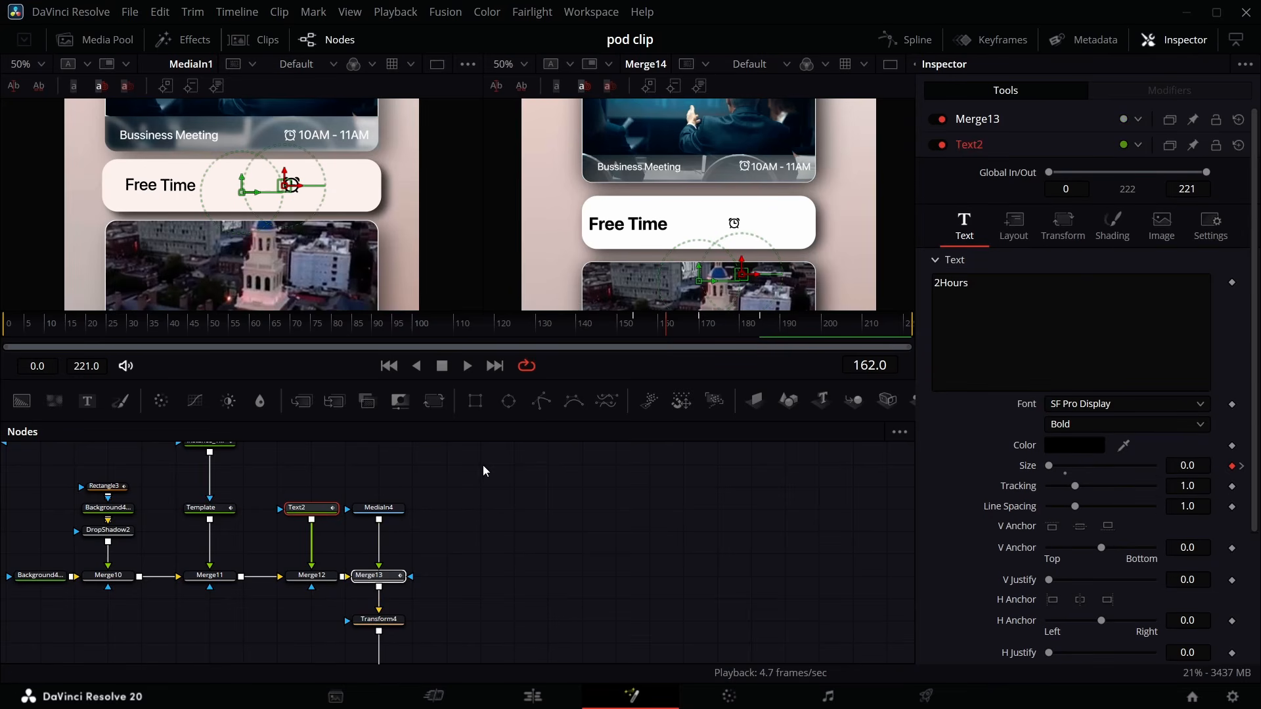
click(921, 43)
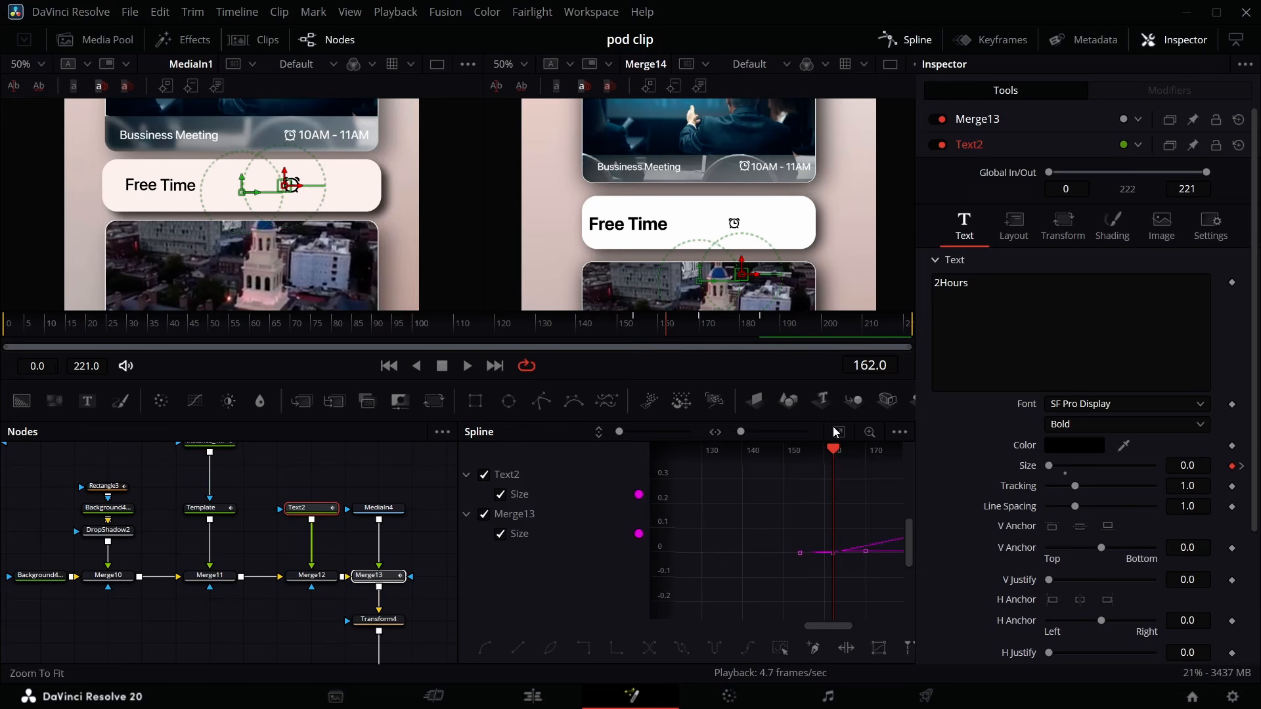
click(835, 431)
right_click(825, 528)
mouse_move(919, 352)
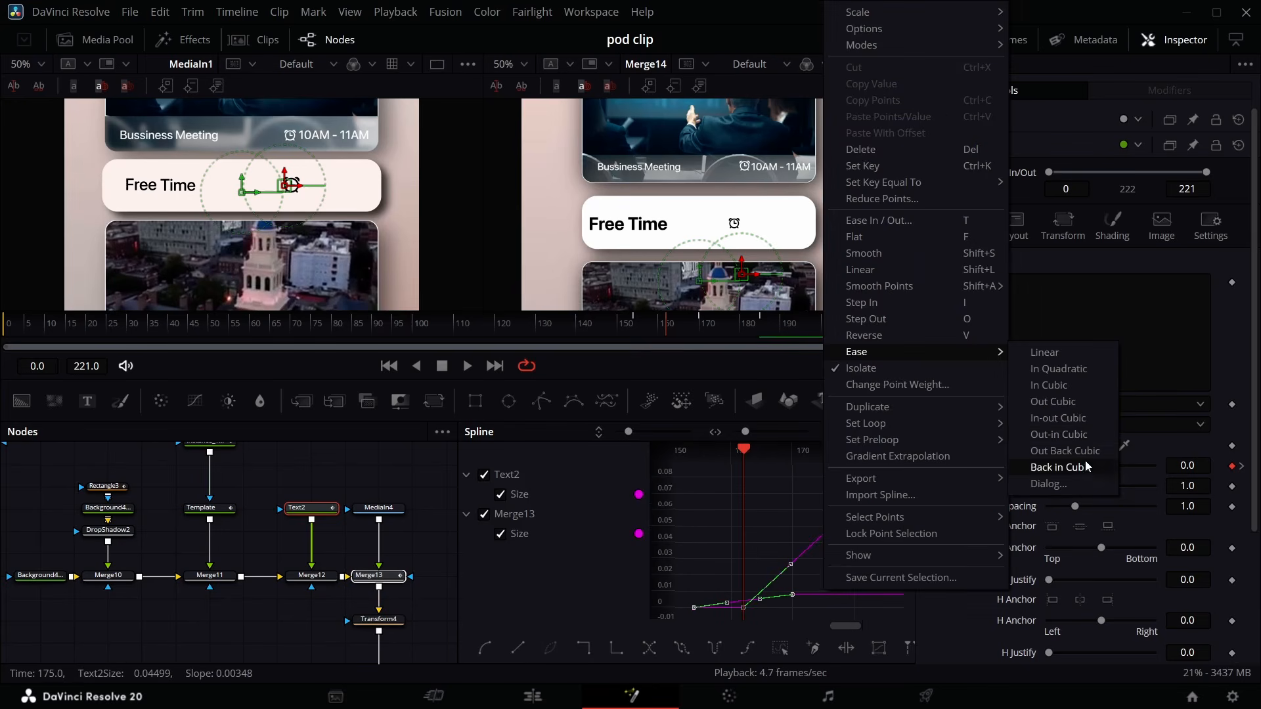
click(1080, 440)
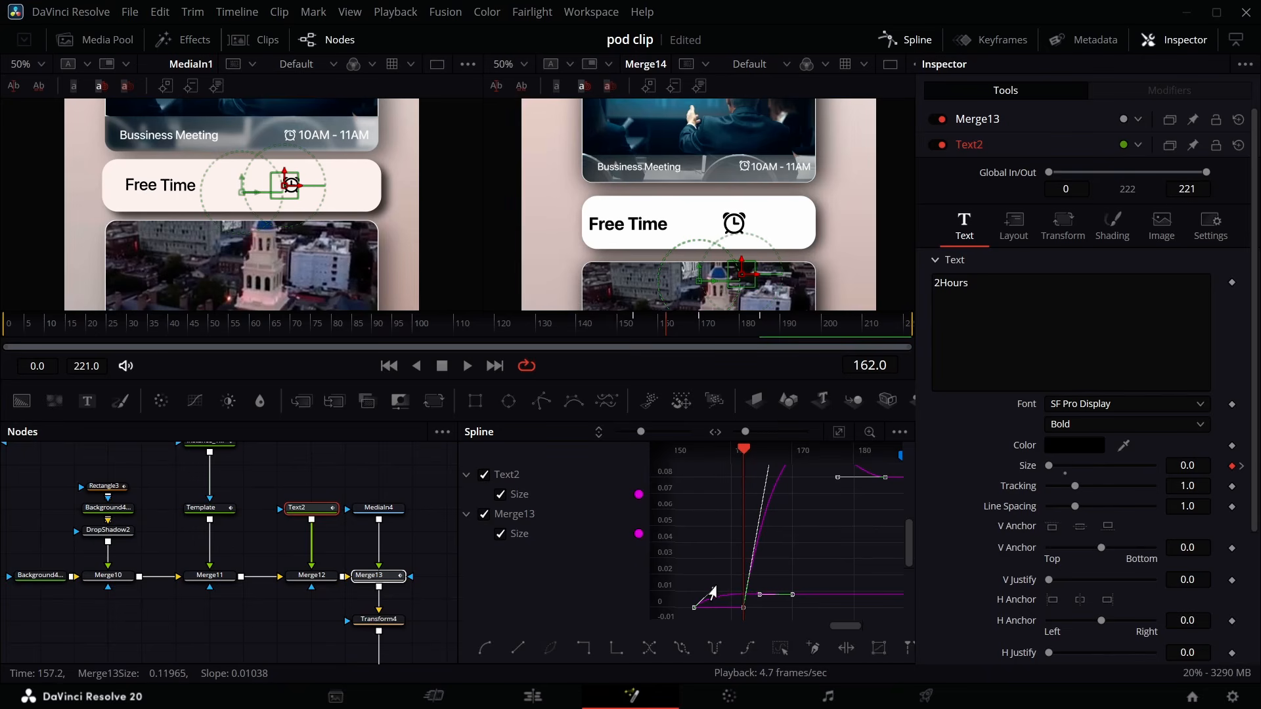
- Tweak the eased Size curves in the Spline editor and preview the icon and text grow-in
scroll(716, 542, up, 2)
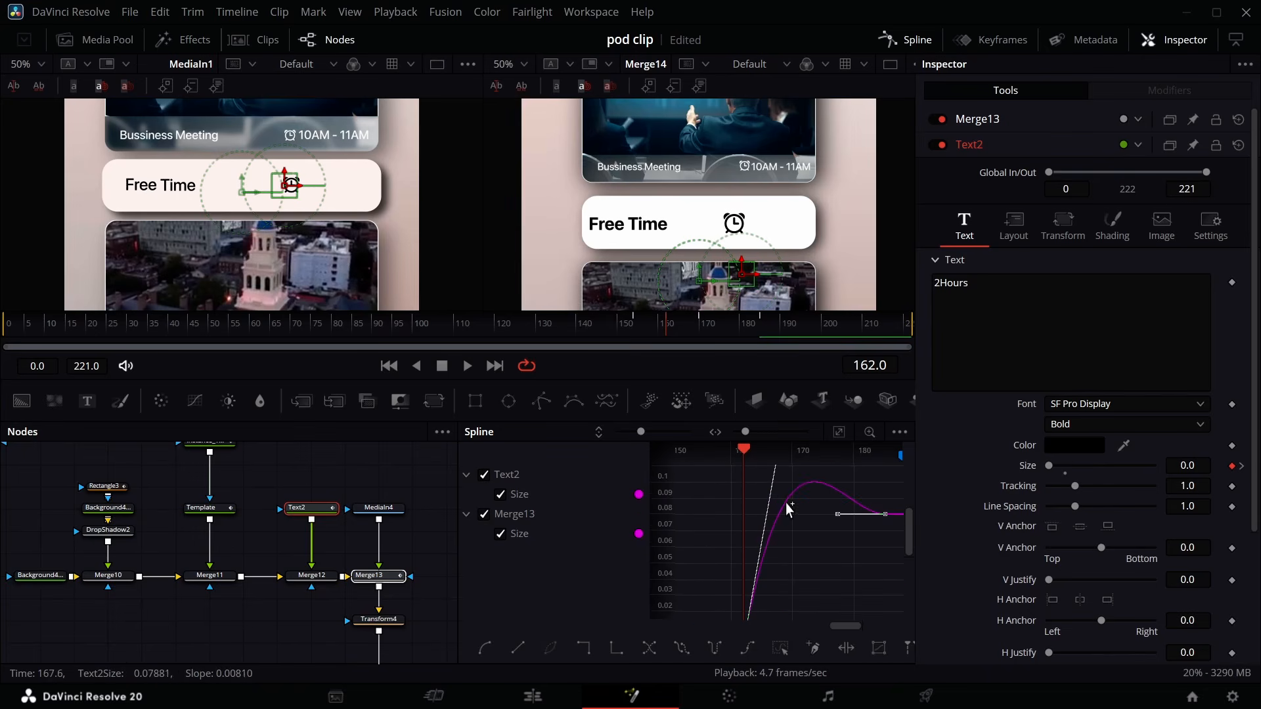
drag(683, 340, 716, 340)
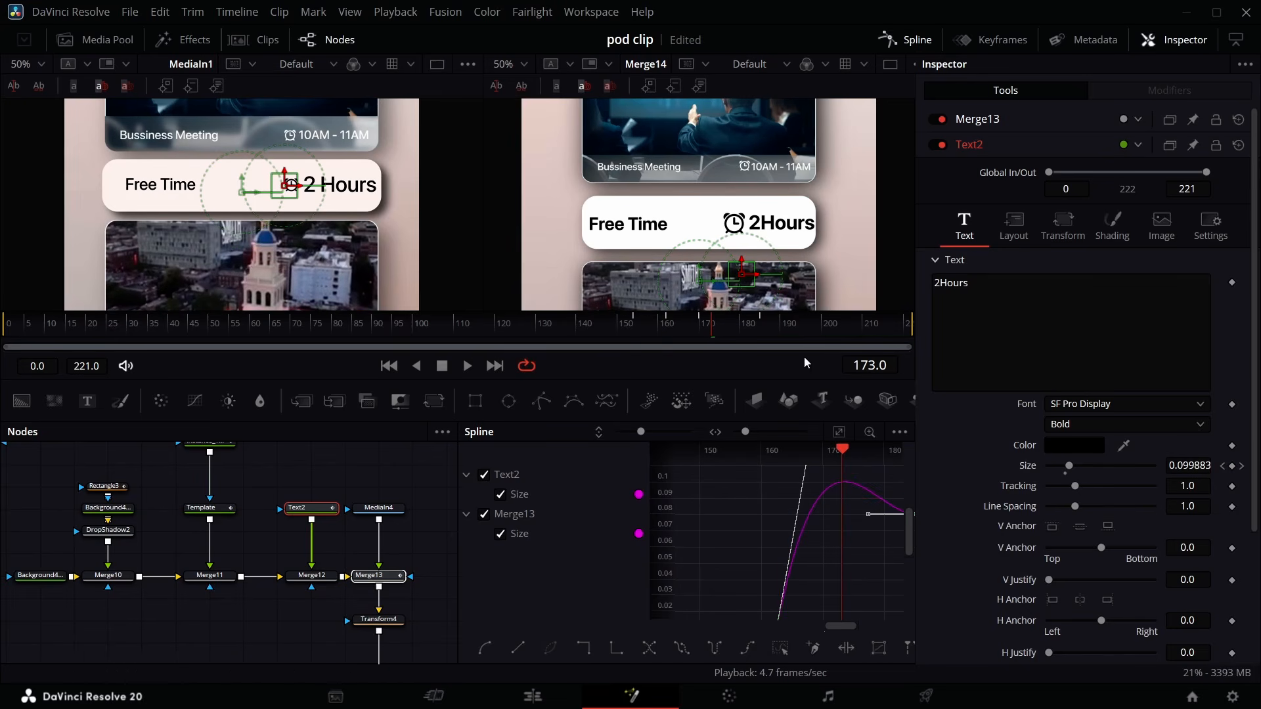
scroll(805, 516, up, 3)
scroll(819, 511, up, 3)
drag(820, 487, 819, 528)
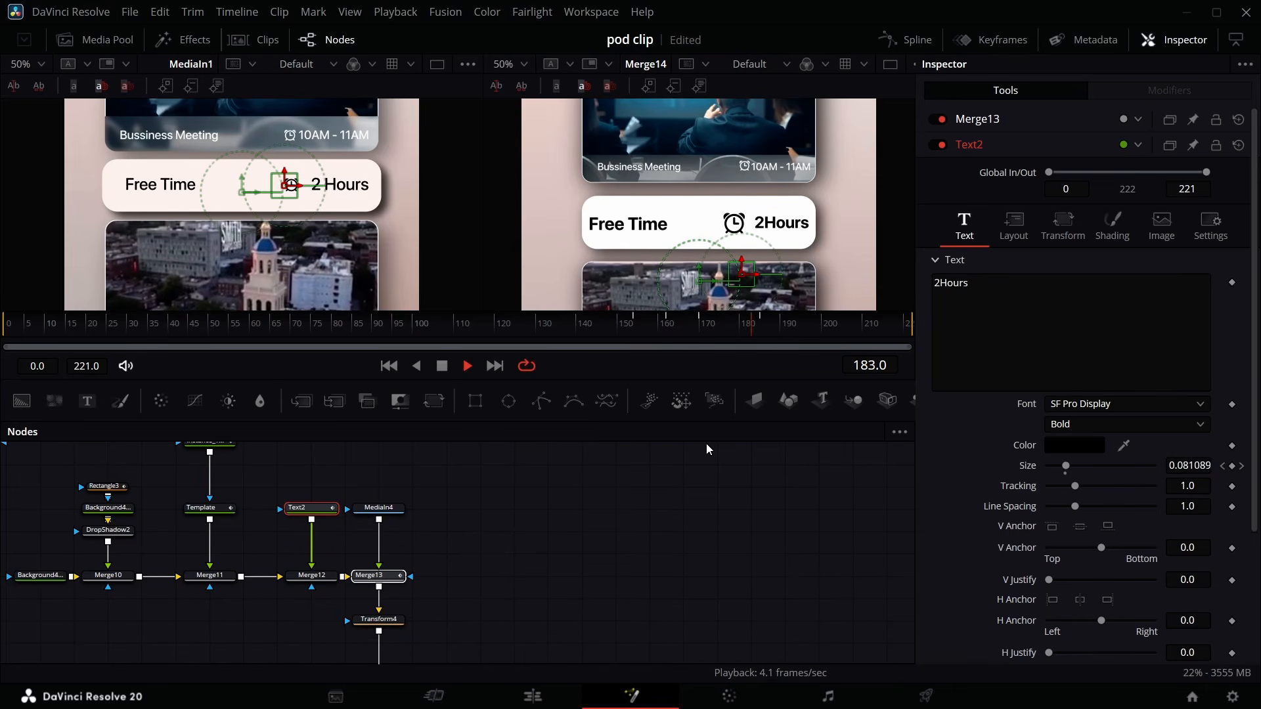
key(space)
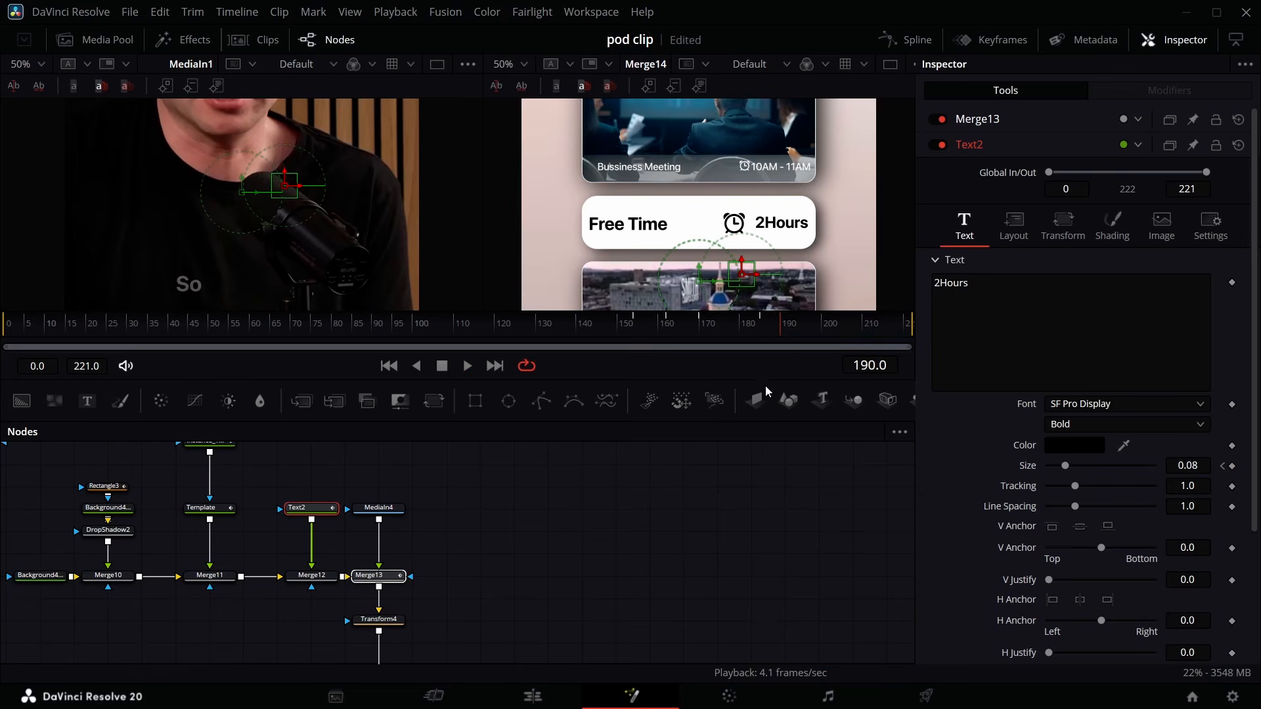
- Extend the Fusion Composition clip on track V3 in the edit timeline to lengthen the animation
drag(782, 323, 776, 330)
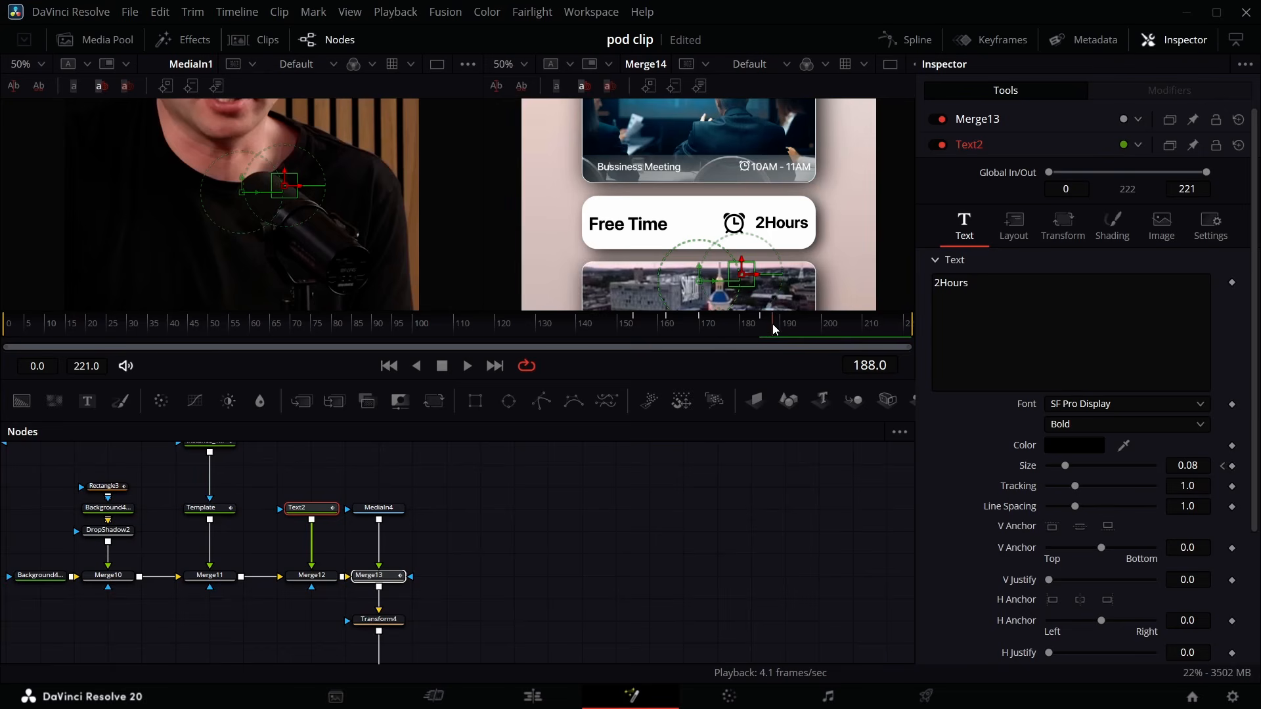
scroll(603, 535, right, 4)
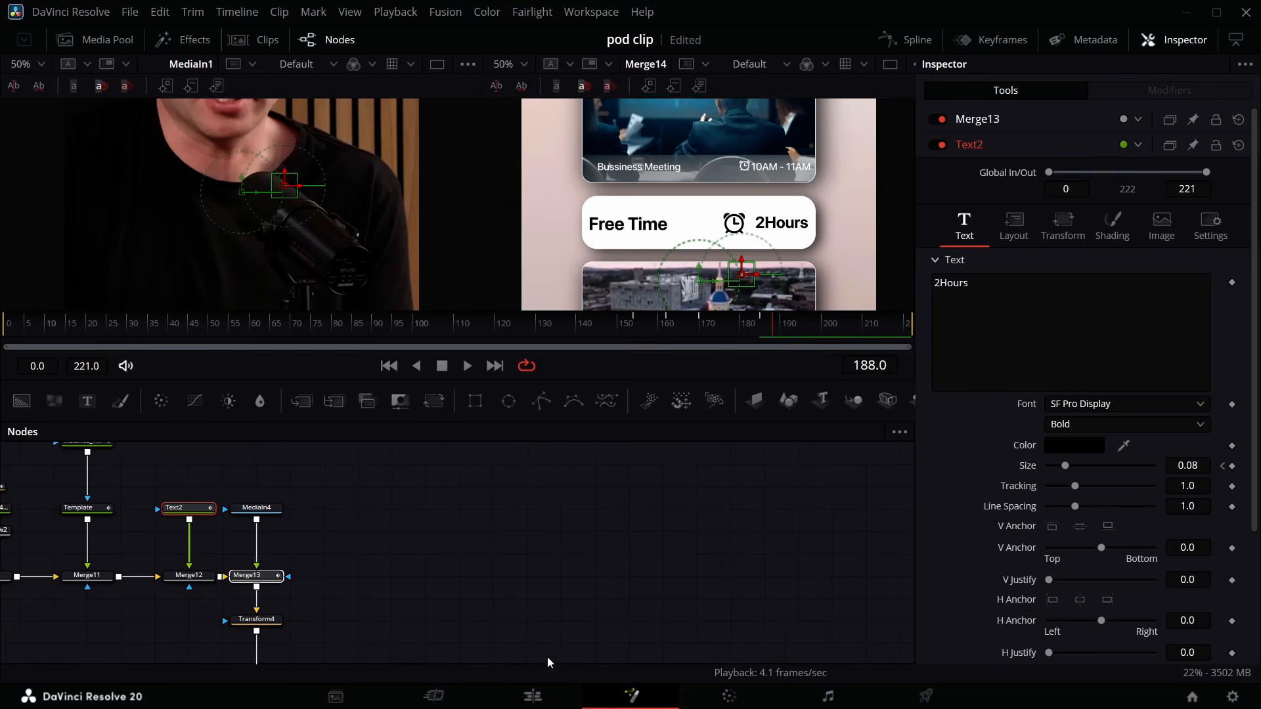
click(558, 699)
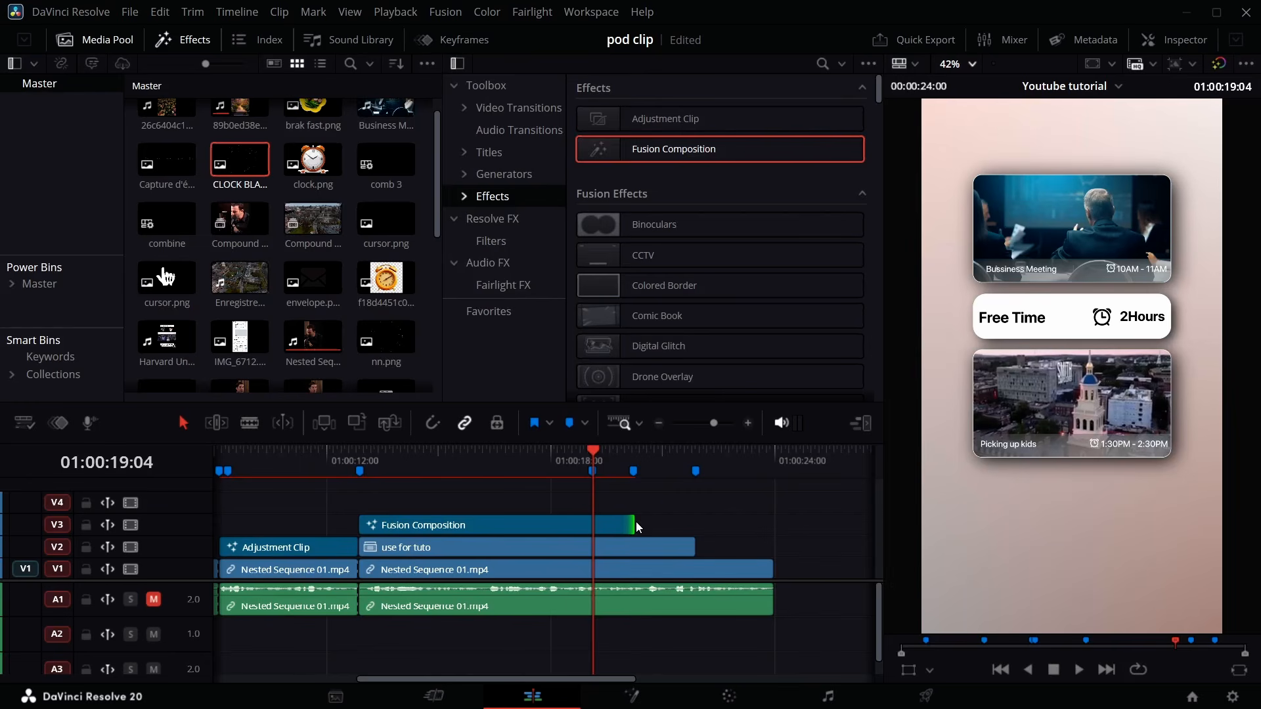
drag(633, 525, 689, 545)
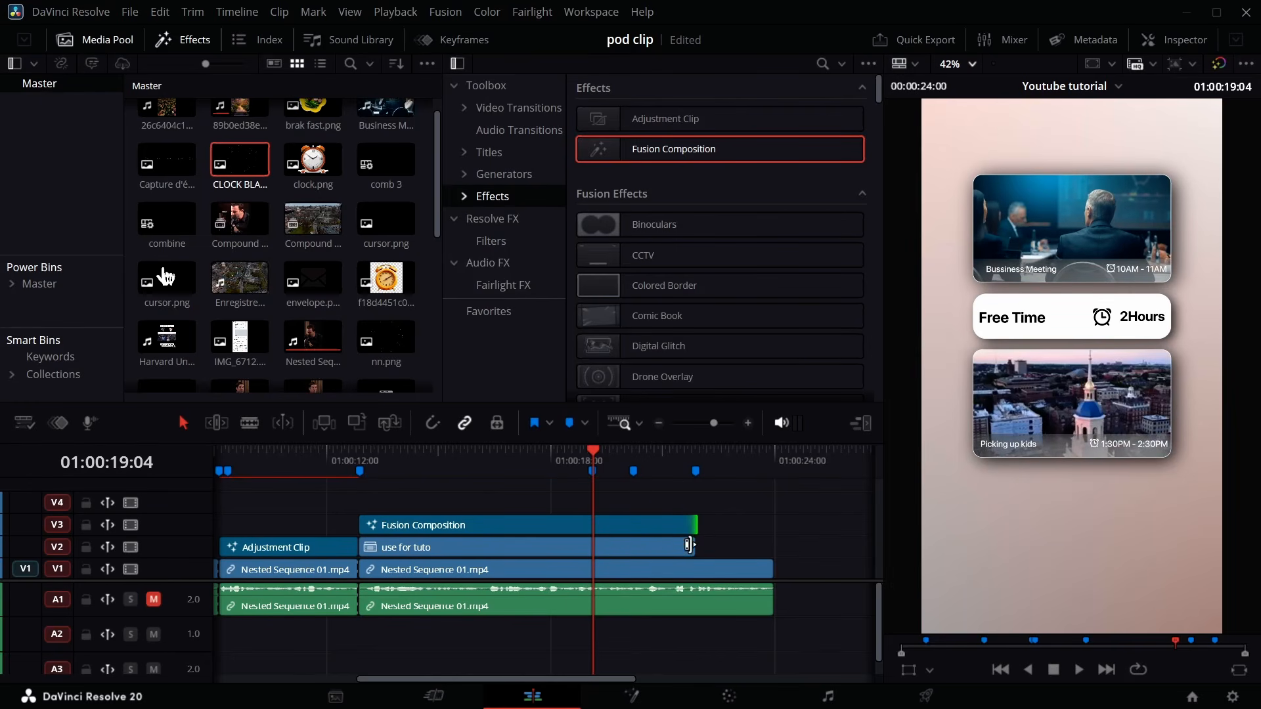
- Review the lengthened composition's later frames and play the edit from the start
click(631, 697)
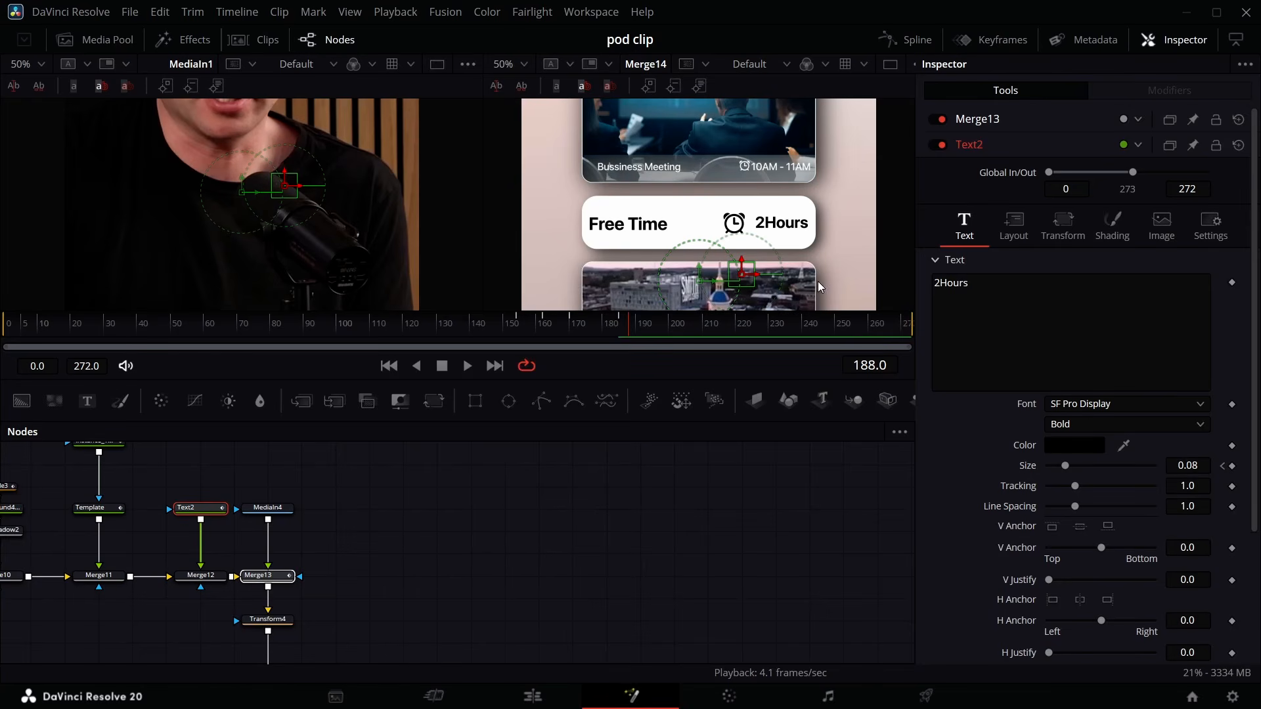
drag(638, 329, 790, 363)
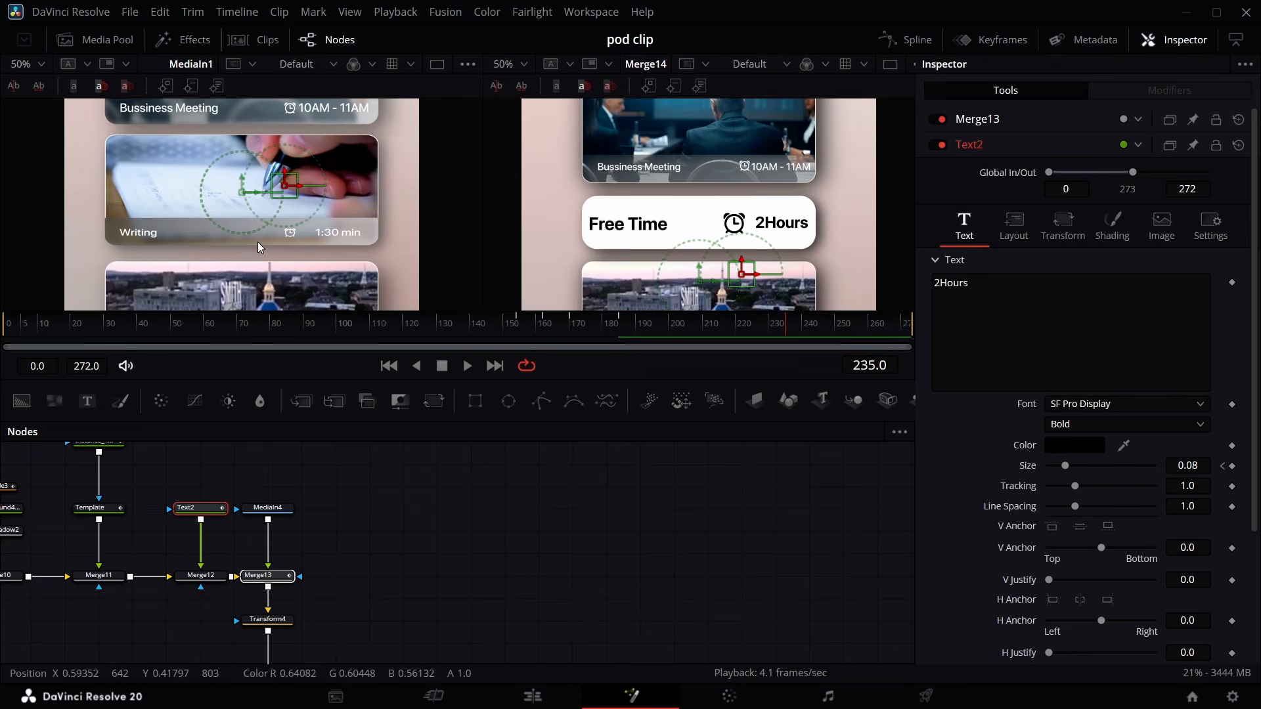
click(125, 46)
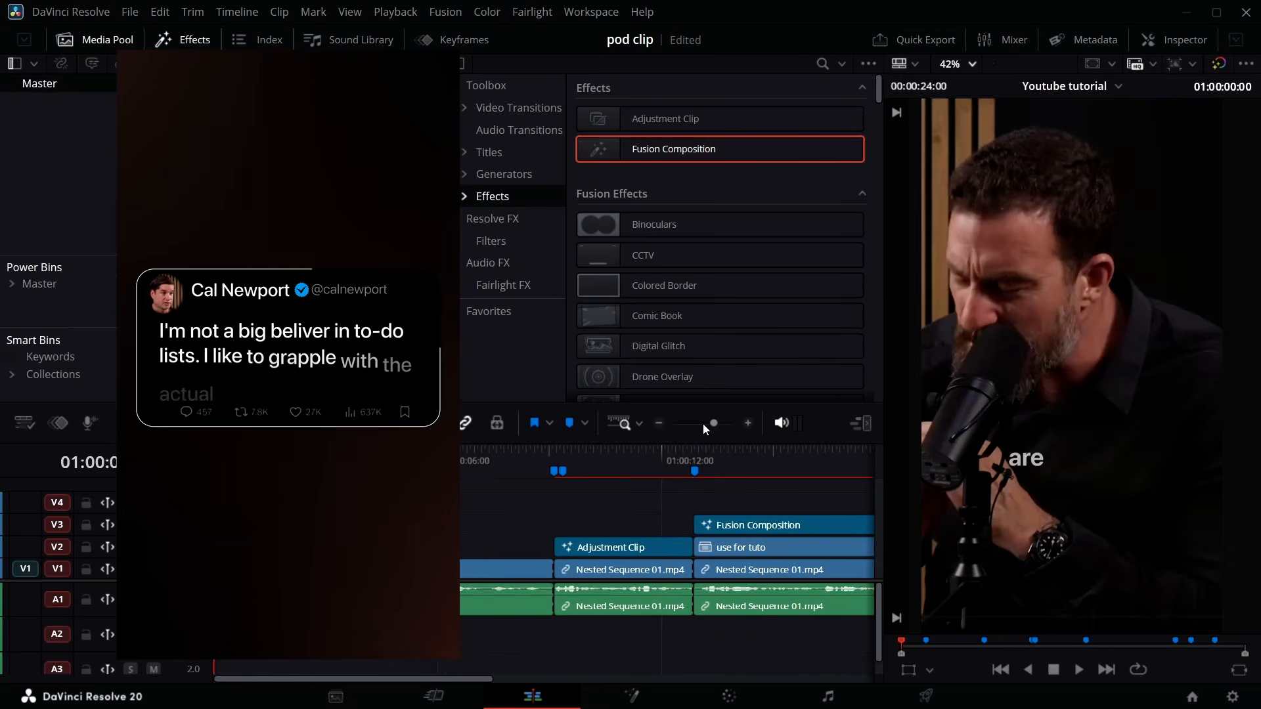
click(708, 424)
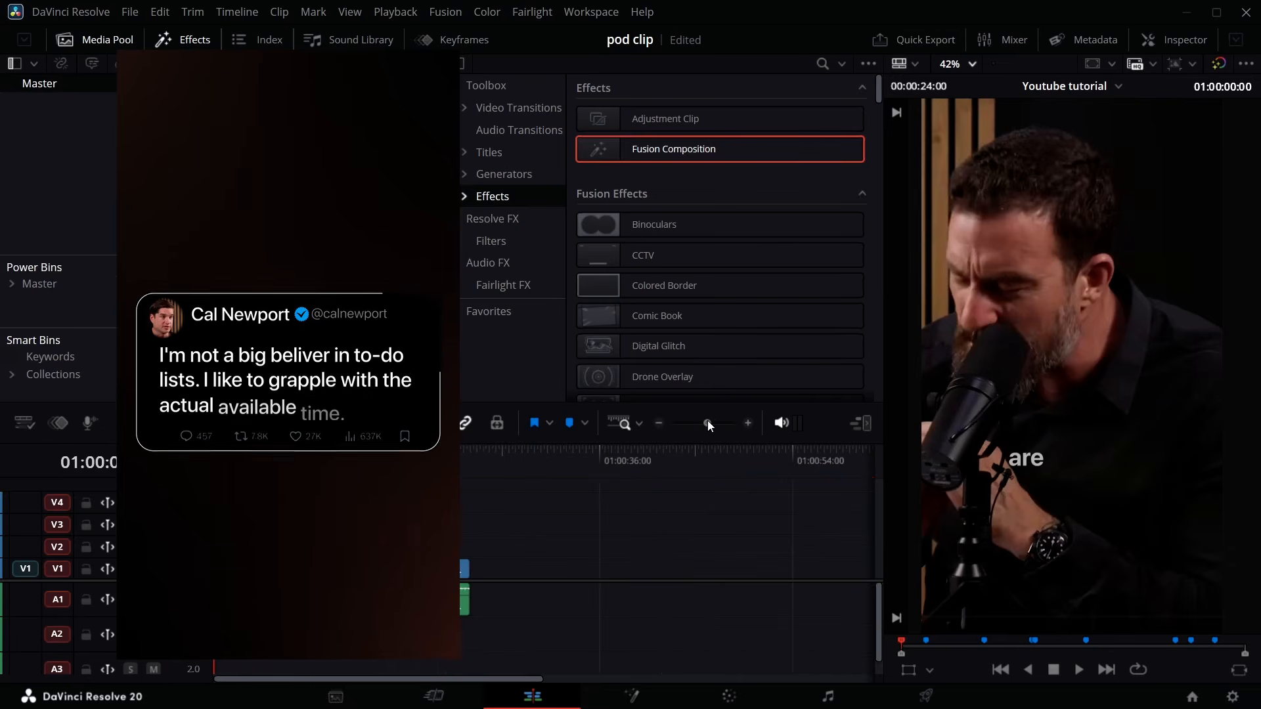
key(space)
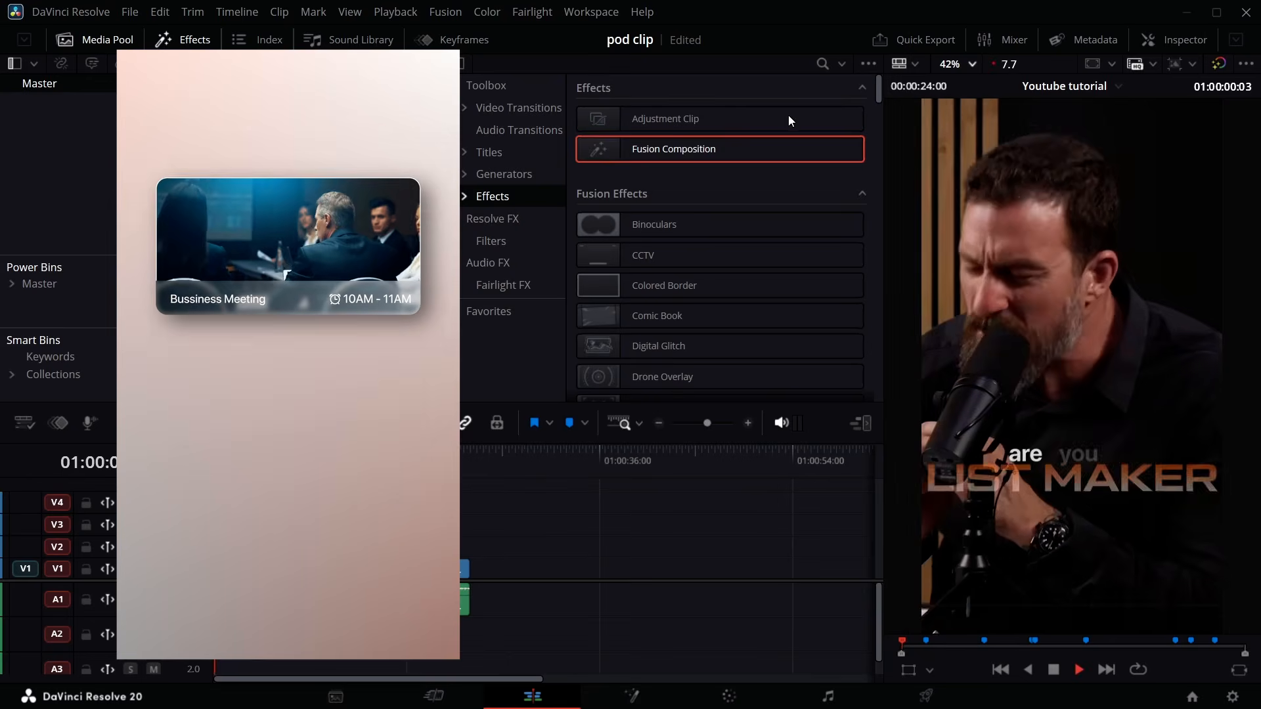